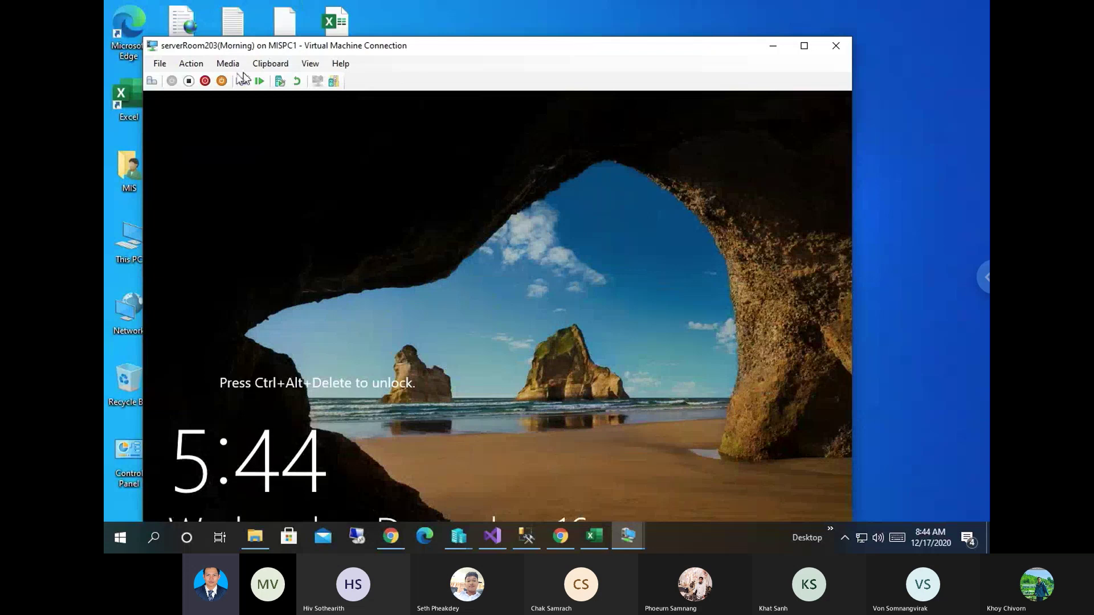
- Open the settings of the serverRoom203(Morning) virtual machine from its connection window
click(192, 66)
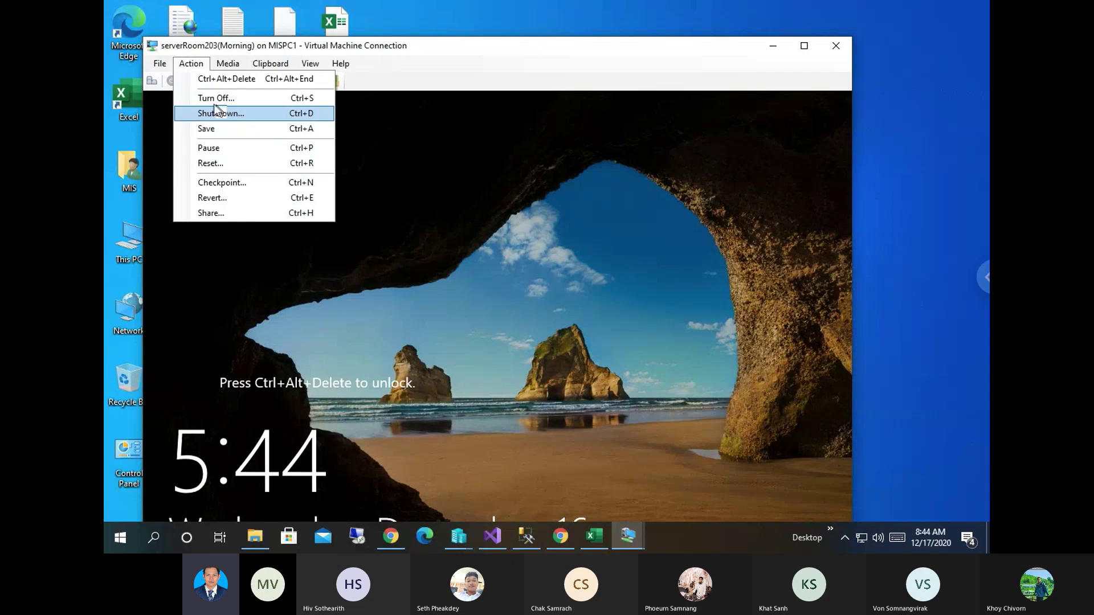
click(194, 64)
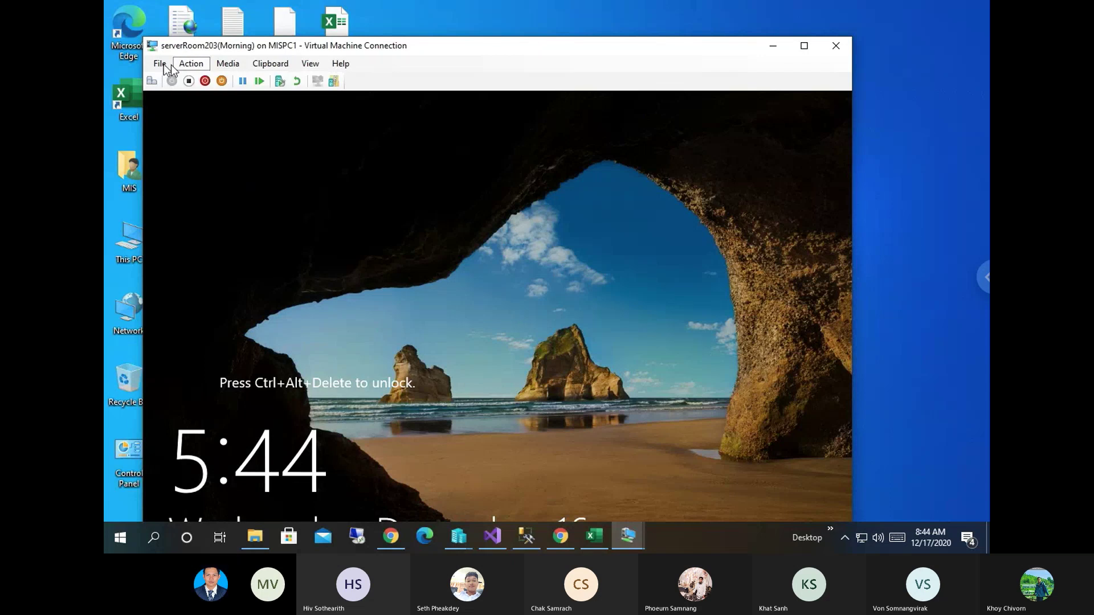
click(190, 63)
click(161, 64)
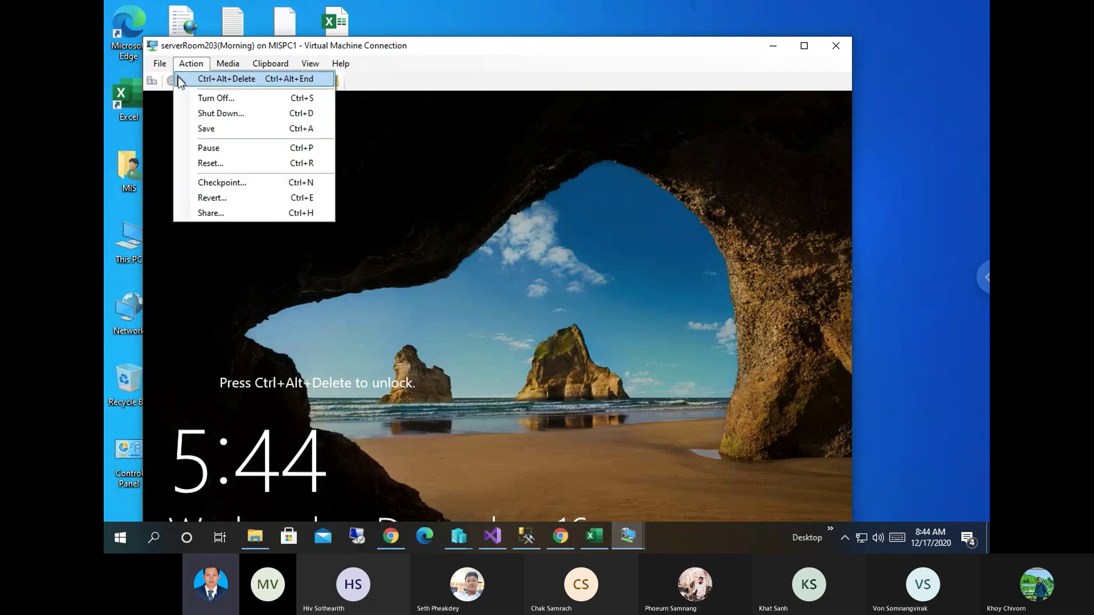
click(172, 81)
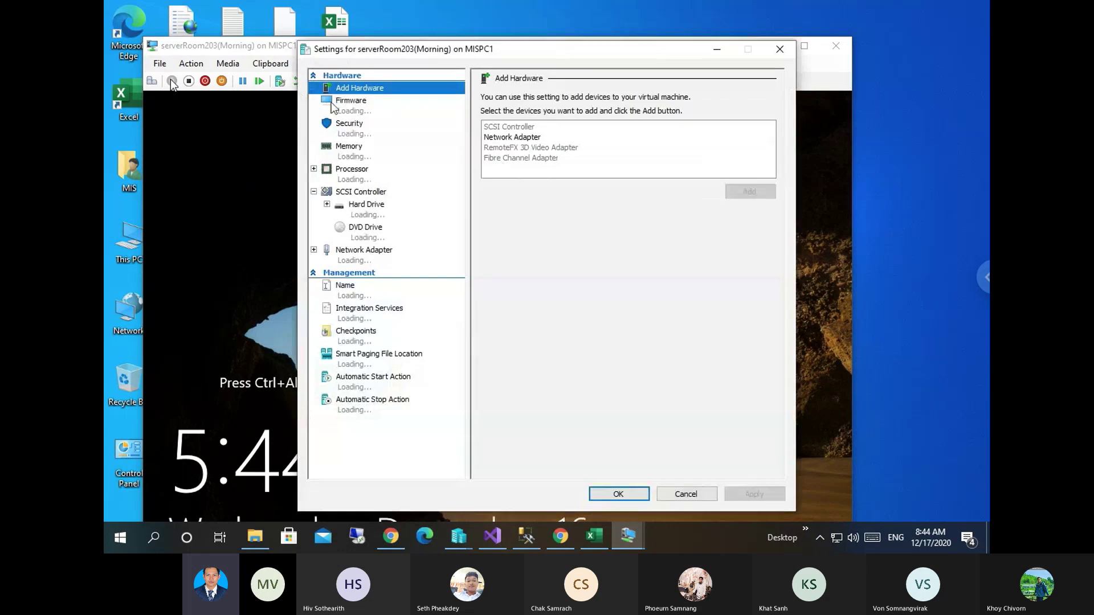
- Add a hard drive to the virtual machine's SCSI controller
click(359, 206)
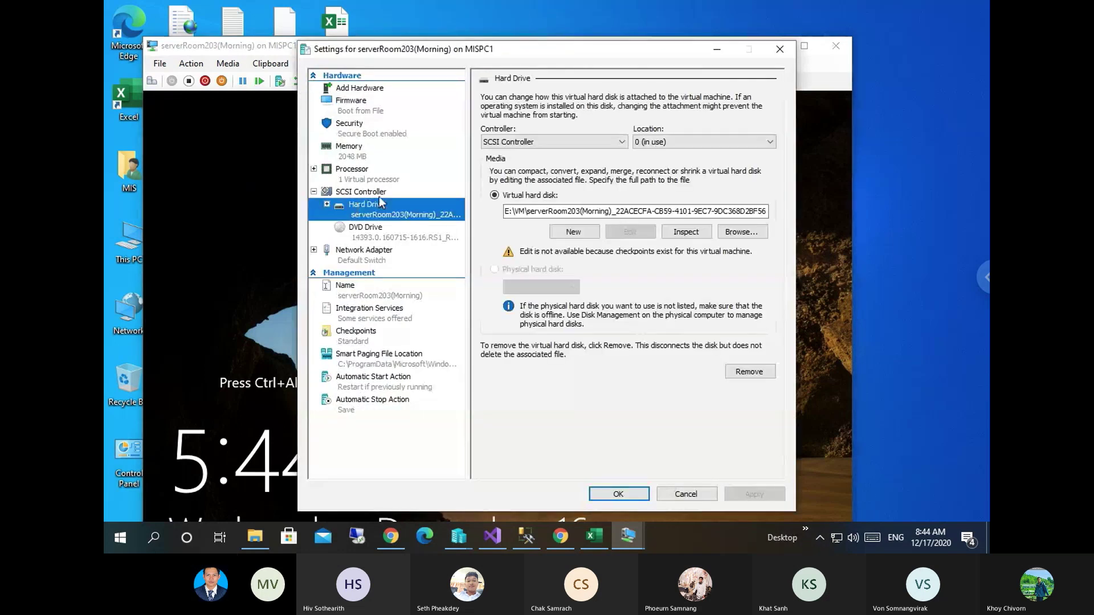
click(361, 192)
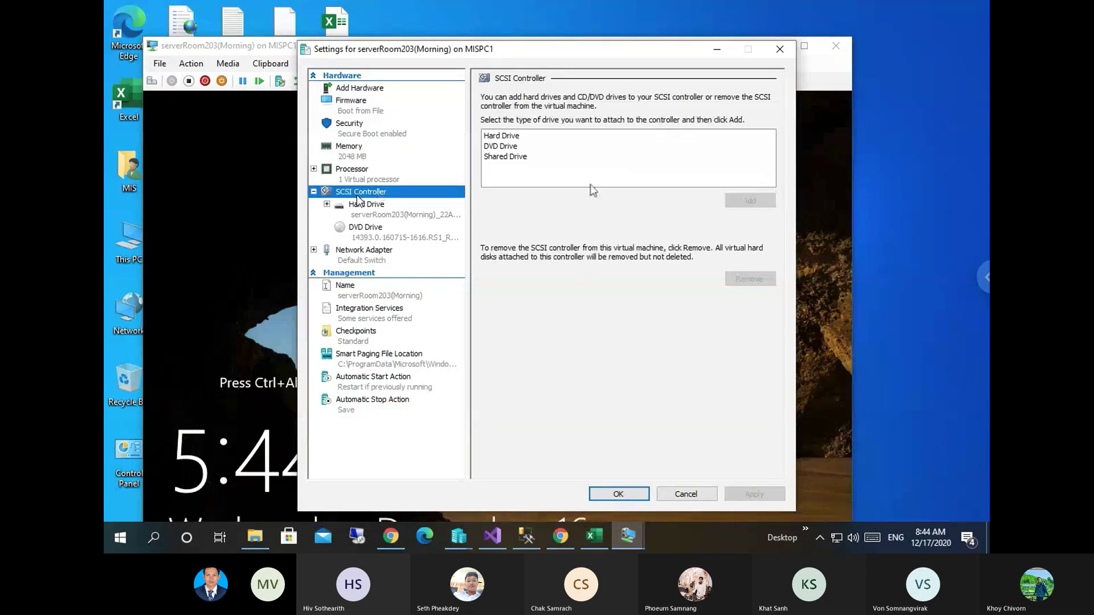
click(515, 137)
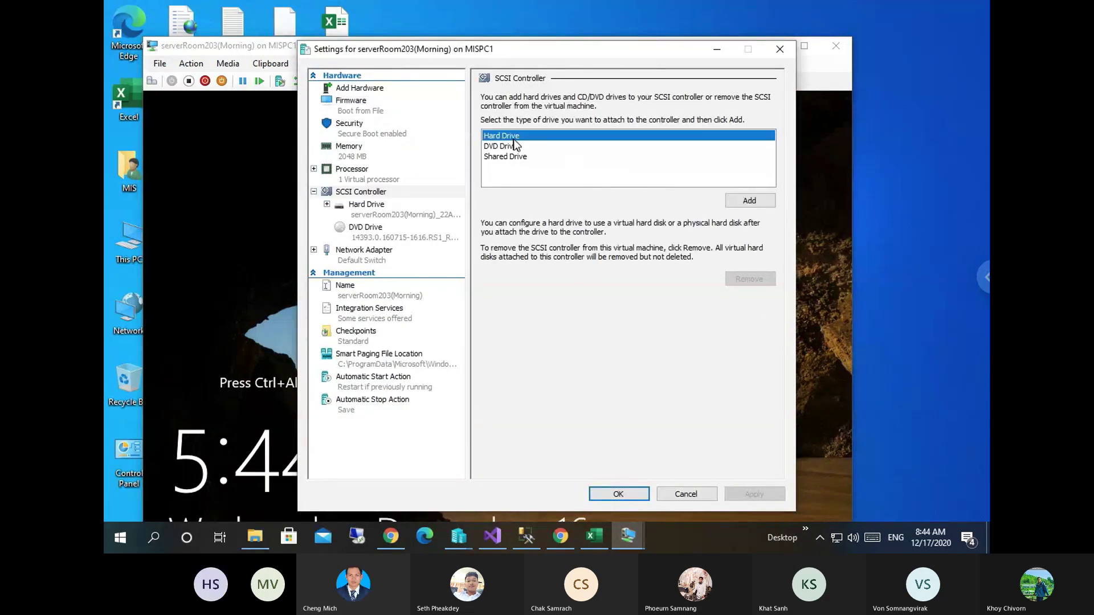
click(748, 200)
- Start a new virtual hard disk for the added drive and set its storage location to the E:\VM folder
click(574, 232)
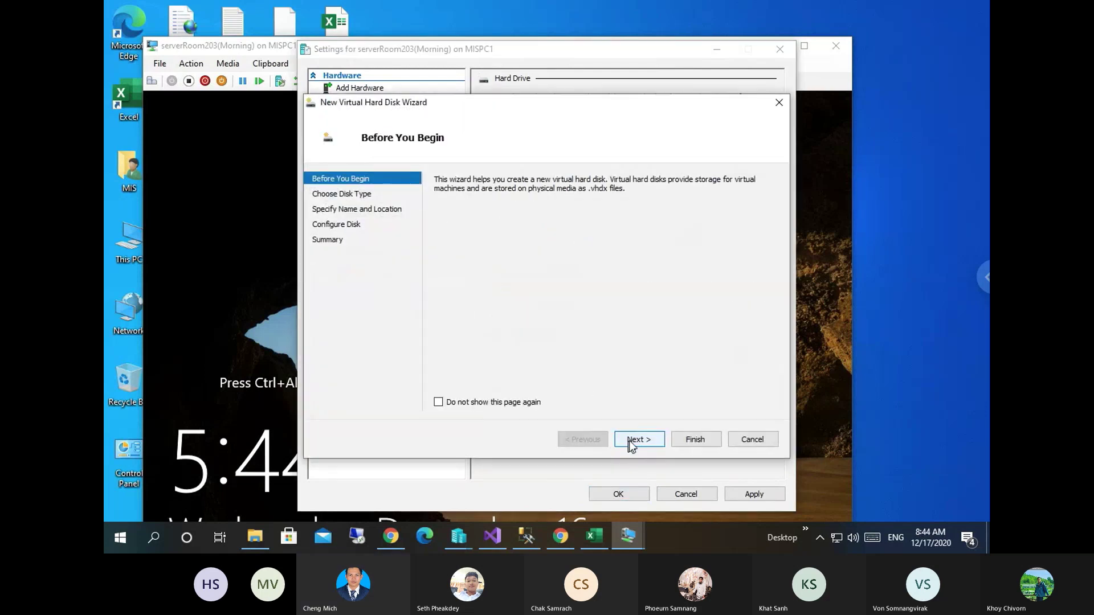
click(632, 441)
click(632, 440)
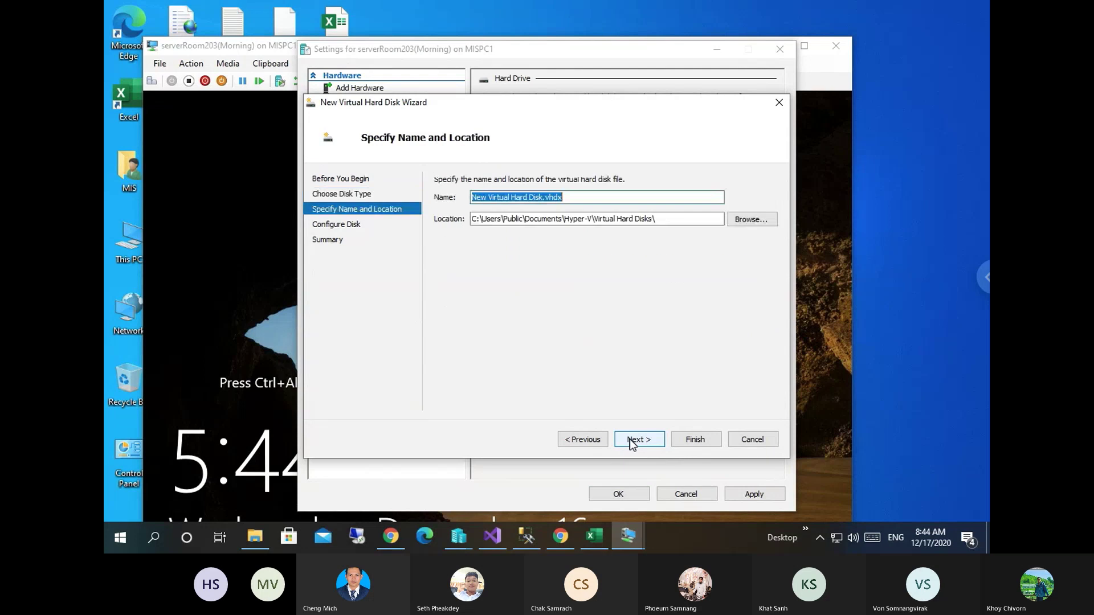
click(750, 220)
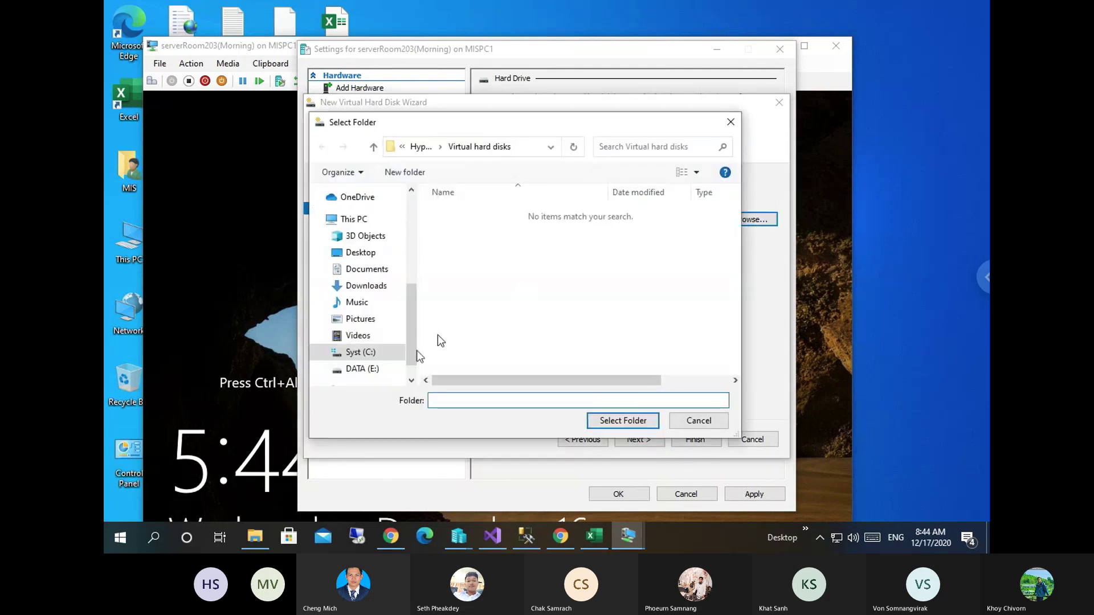
click(361, 368)
click(452, 287)
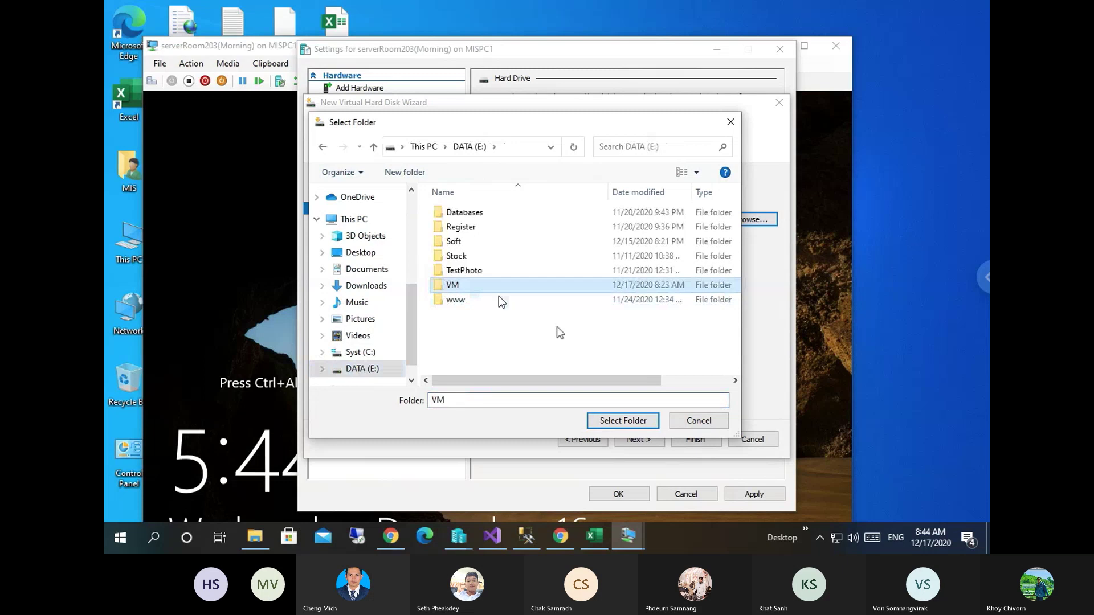
click(604, 422)
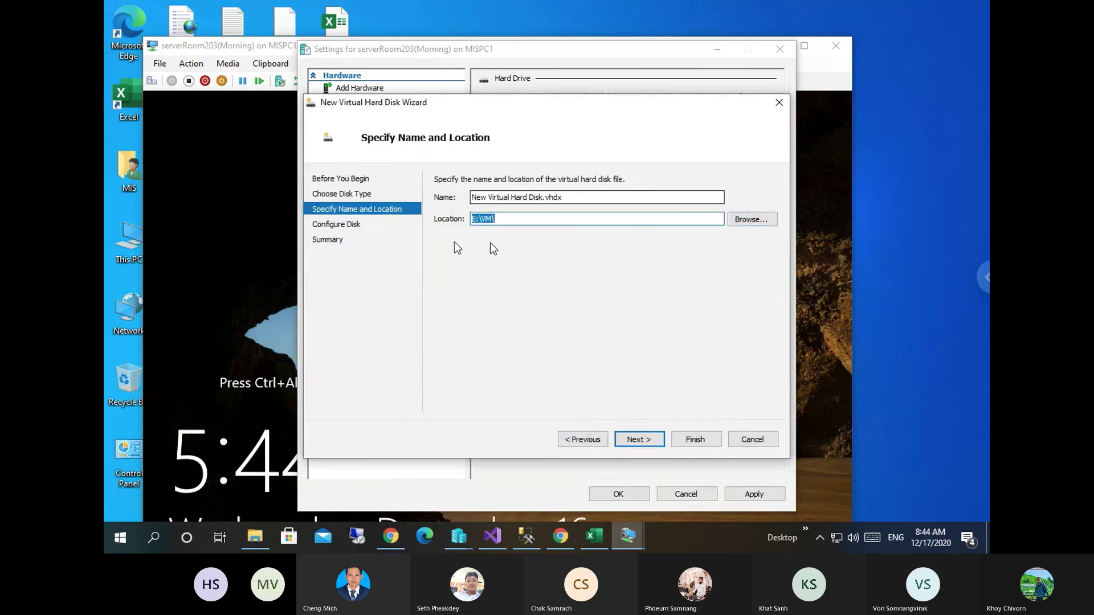
- Switch to File Explorer and copy the base name of serverRoom203(Morning).vhdx from the VM folder without renaming the file
click(249, 536)
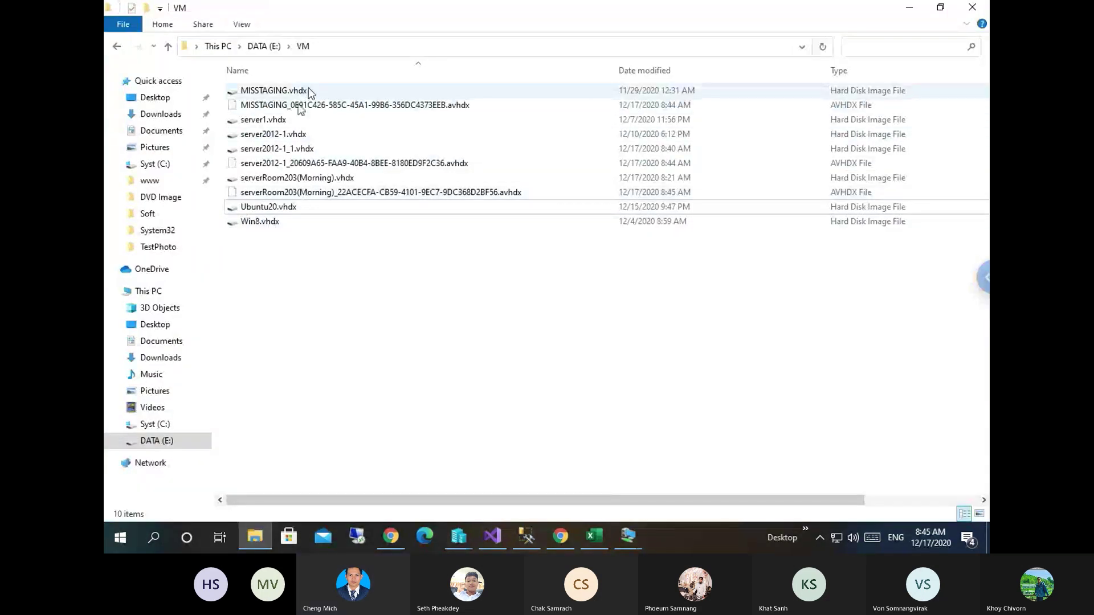
click(295, 183)
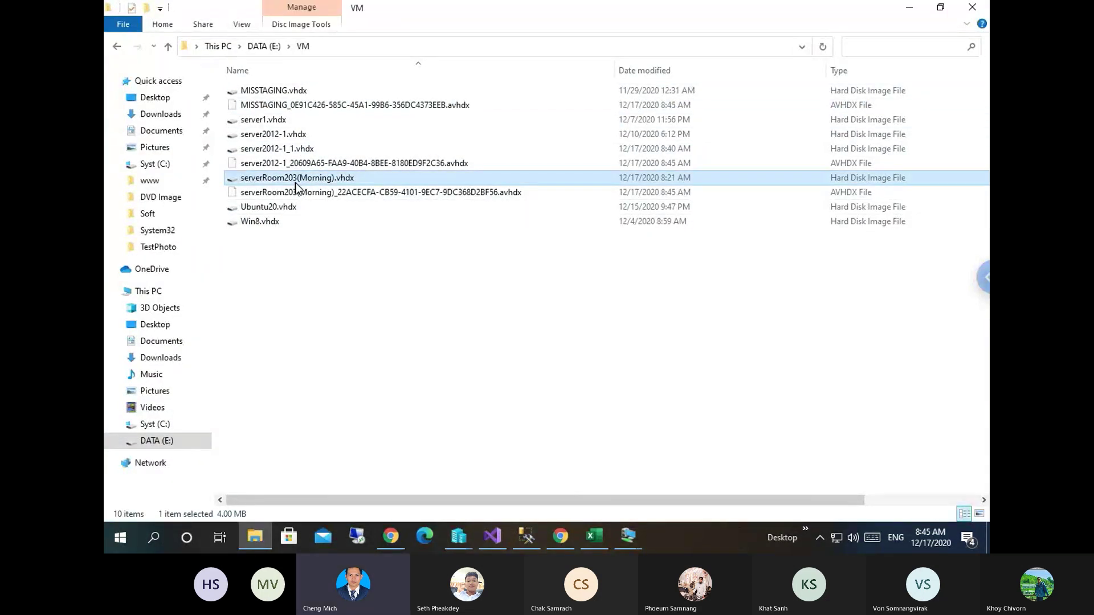
right_click(296, 184)
click(334, 436)
key(super+c)
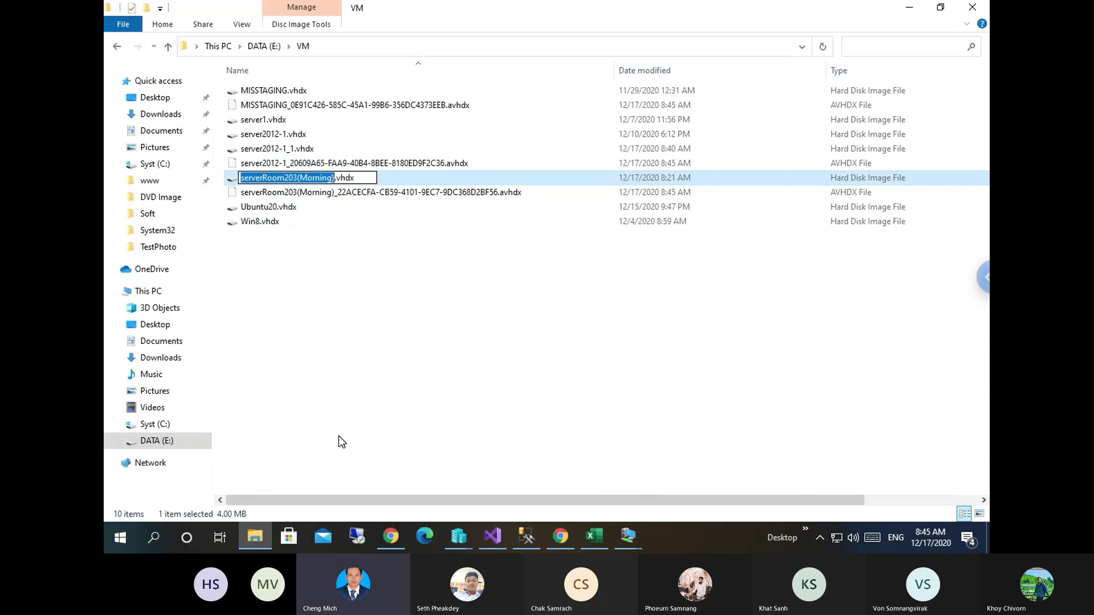
right_click(304, 180)
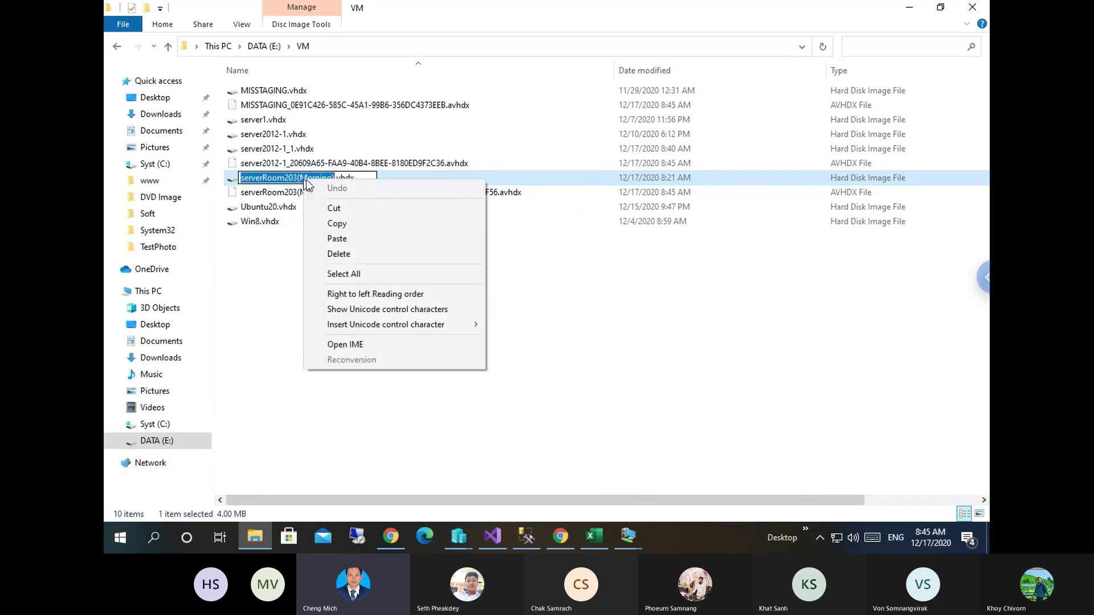
click(339, 227)
- Return to the New Virtual Hard Disk Wizard and name the disk serverRoom203(Morning)_1.vhdx, using the copied name
click(629, 534)
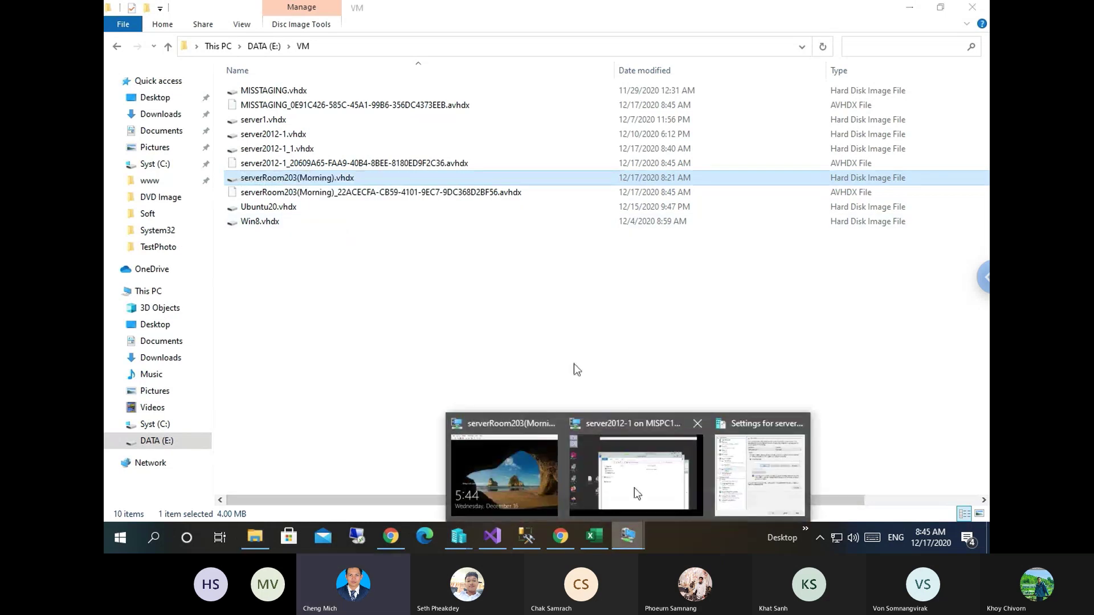
click(739, 478)
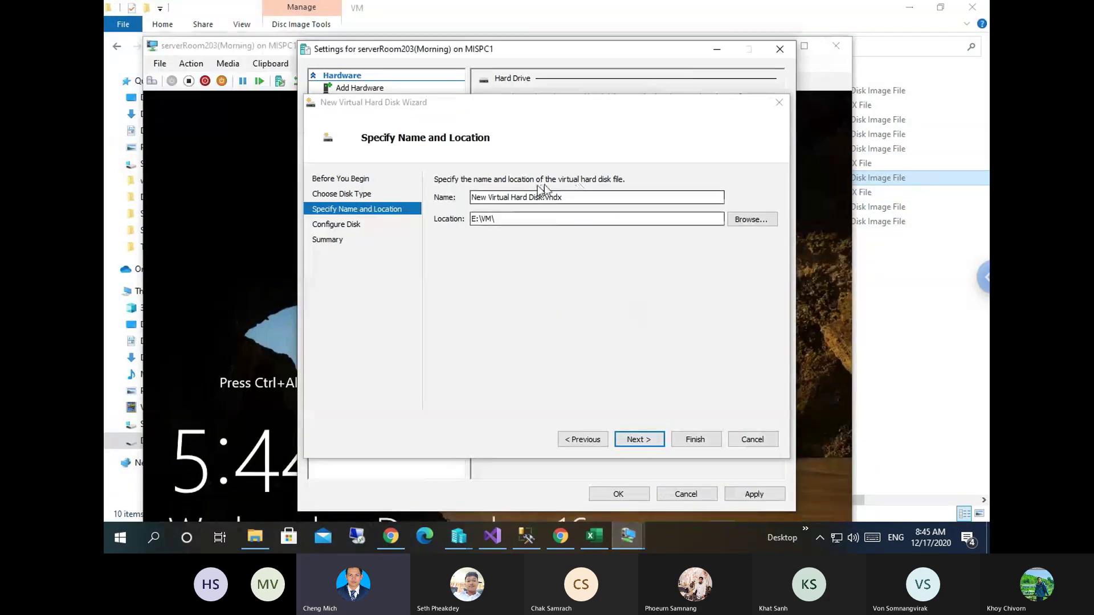
click(528, 197)
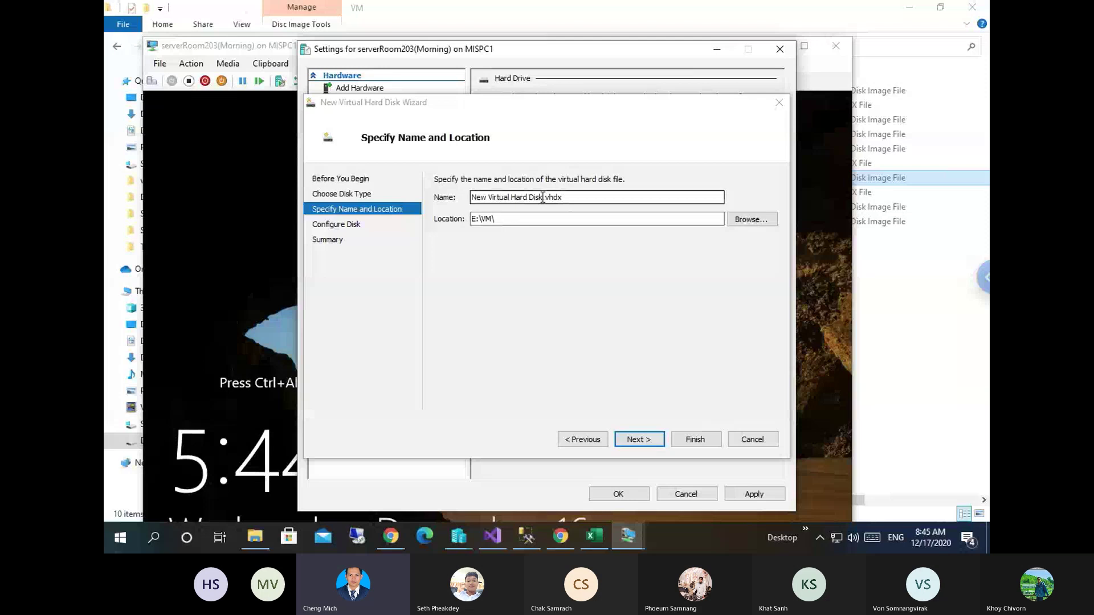
drag(543, 197, 472, 197)
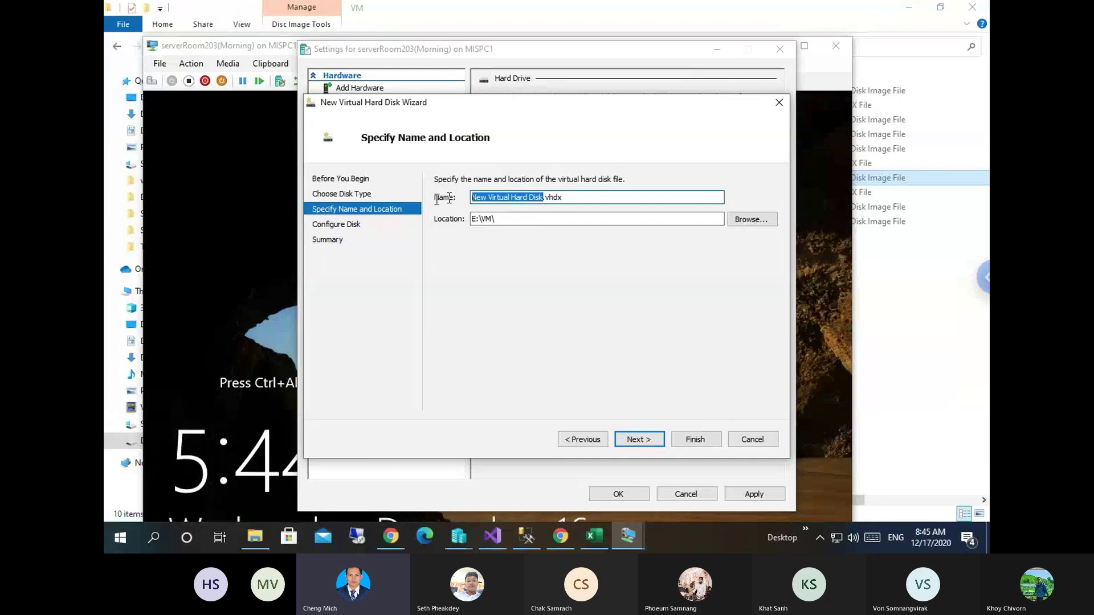
right_click(513, 197)
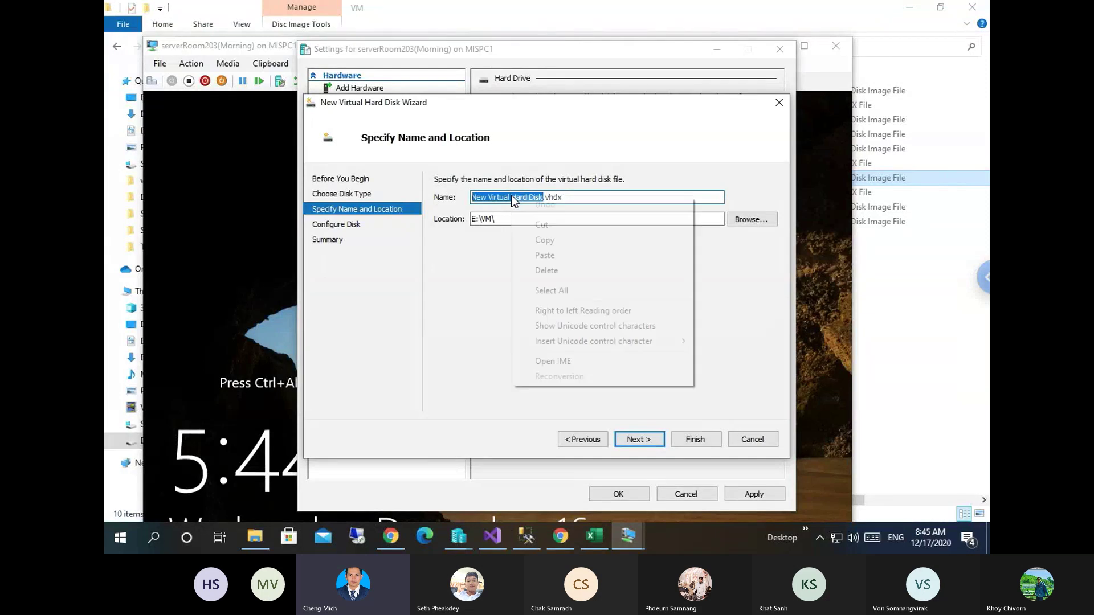
click(542, 255)
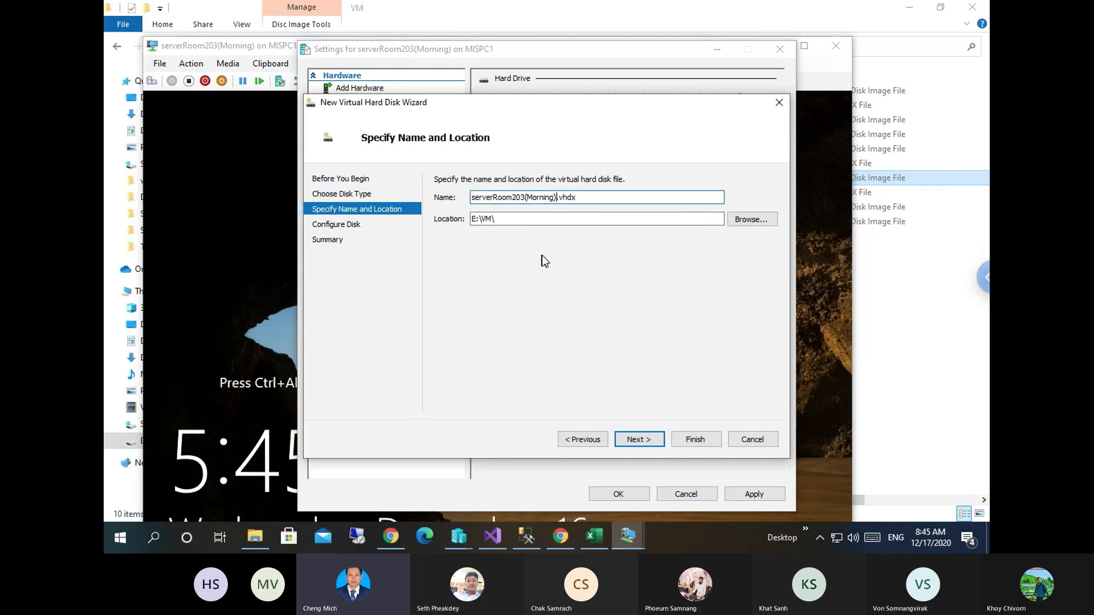
text(_1)
- Create the disk as a new blank 127 GB virtual hard disk and apply the virtual machine's settings
click(640, 436)
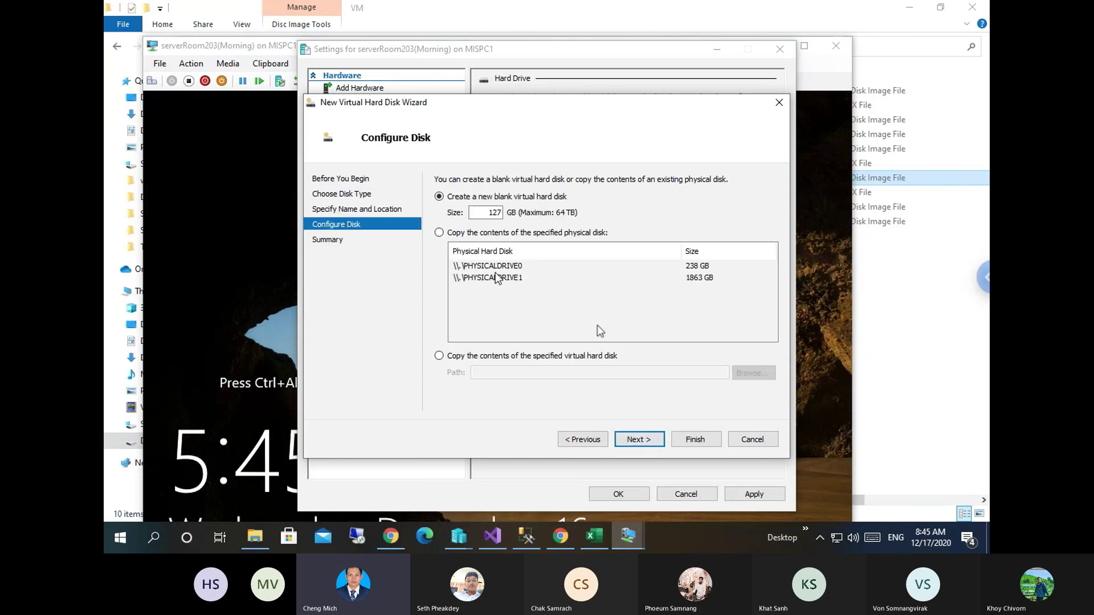
click(638, 437)
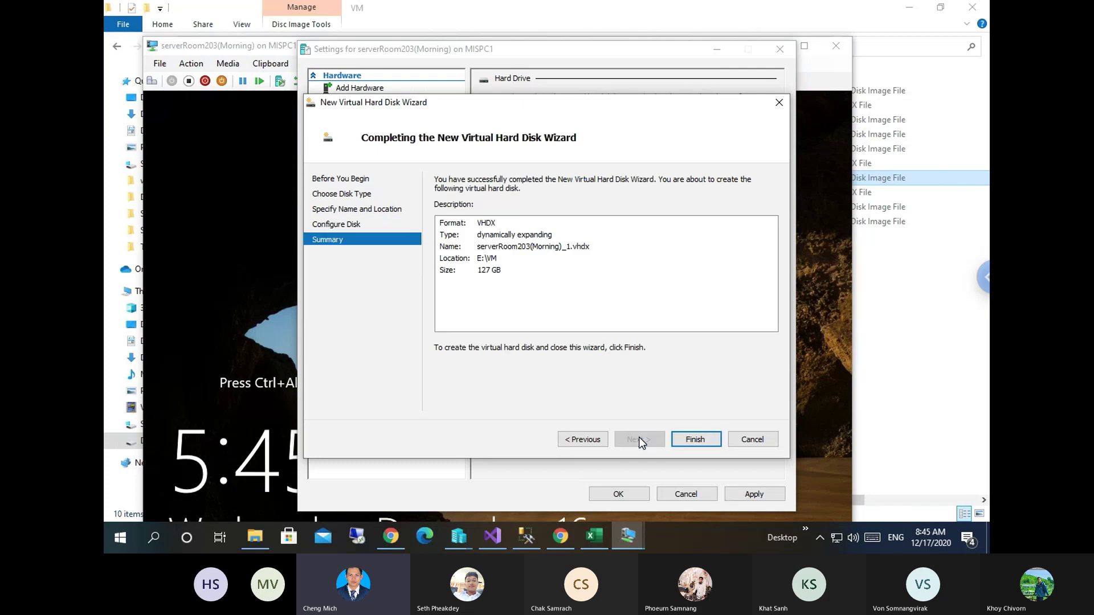
click(705, 439)
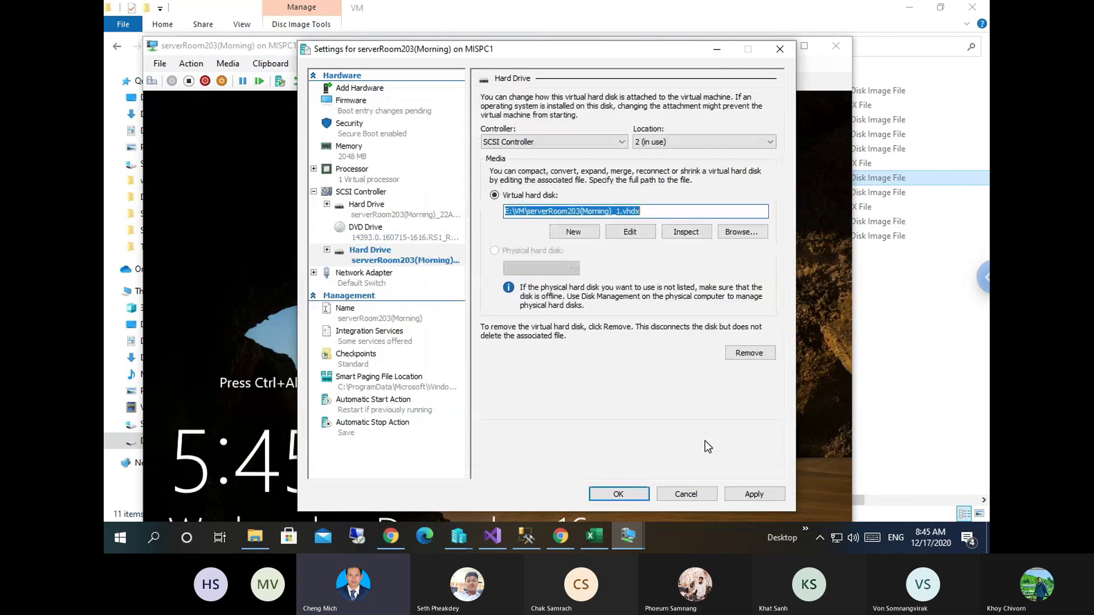
click(747, 492)
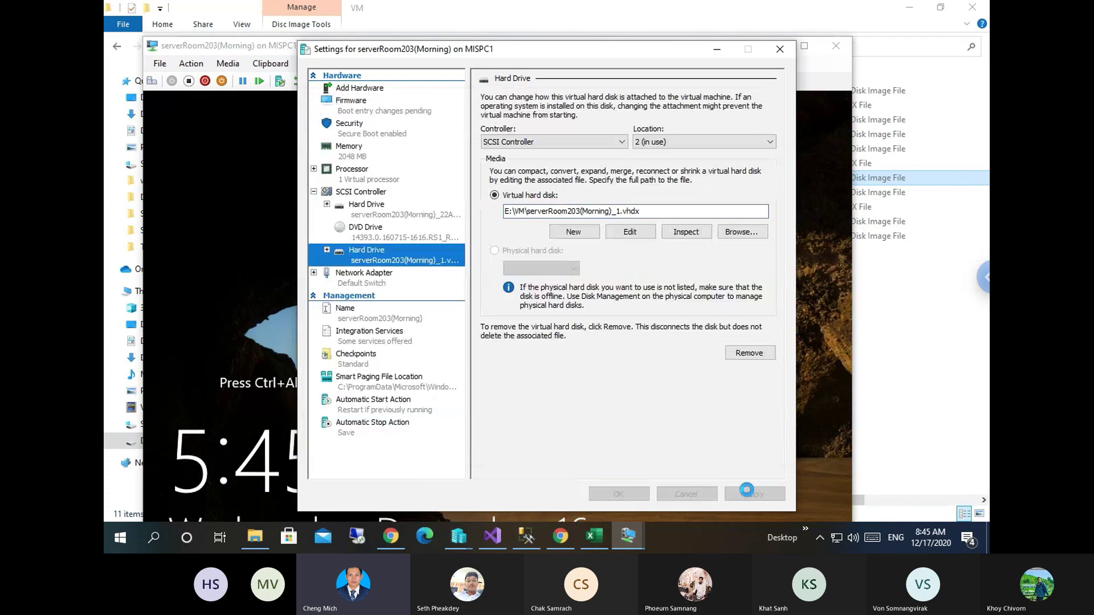
click(621, 494)
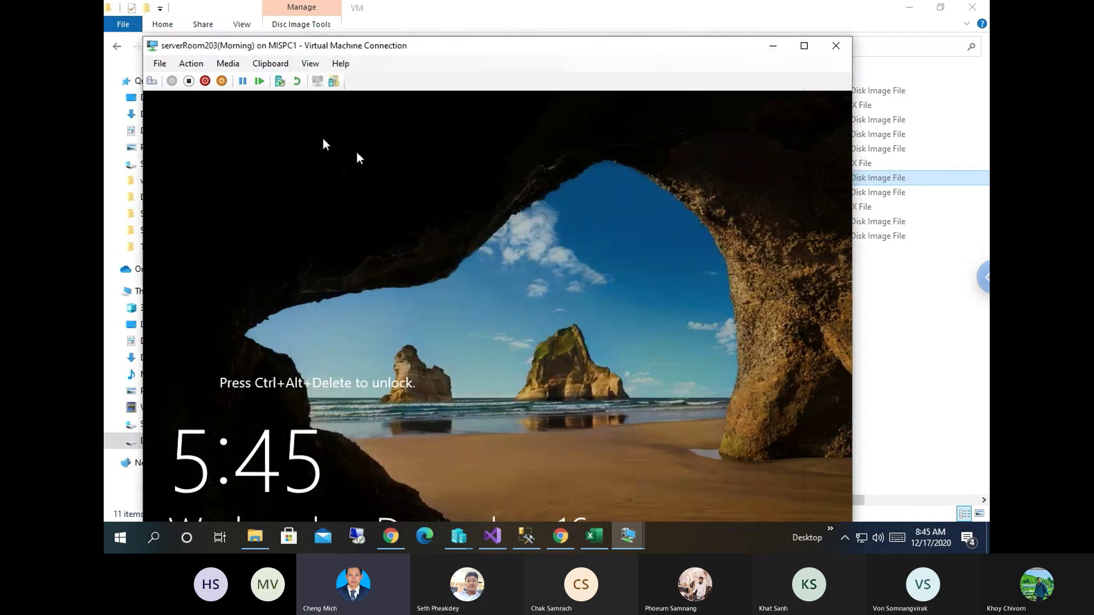
- Show the virtual machine in full screen, unlock it and sign in as Administrator with the account password
click(308, 65)
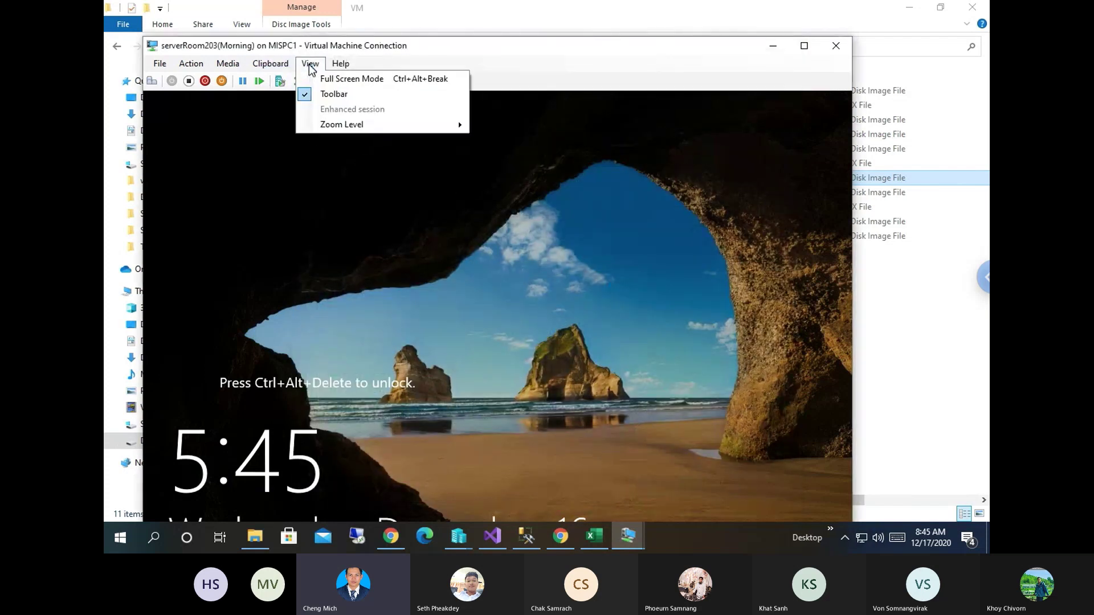
click(334, 80)
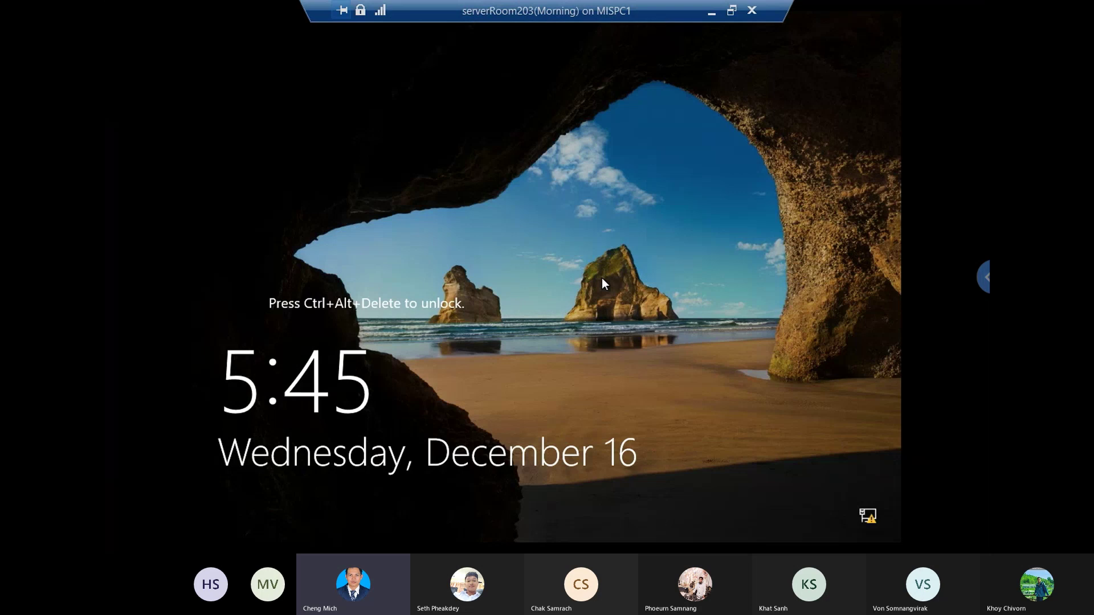
key(ctrl+alt+End)
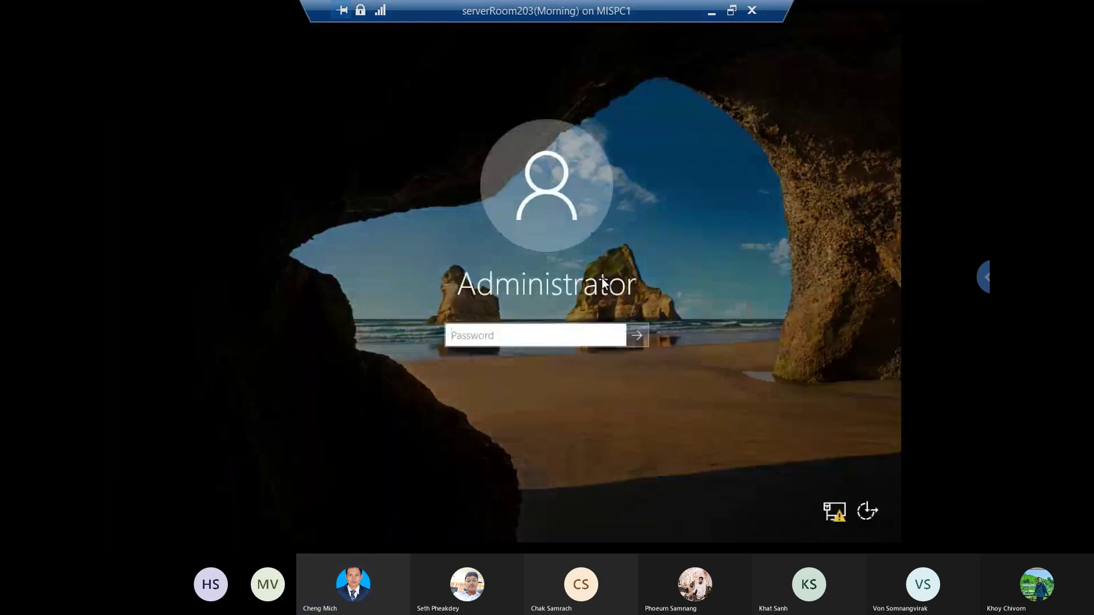
text(*******)
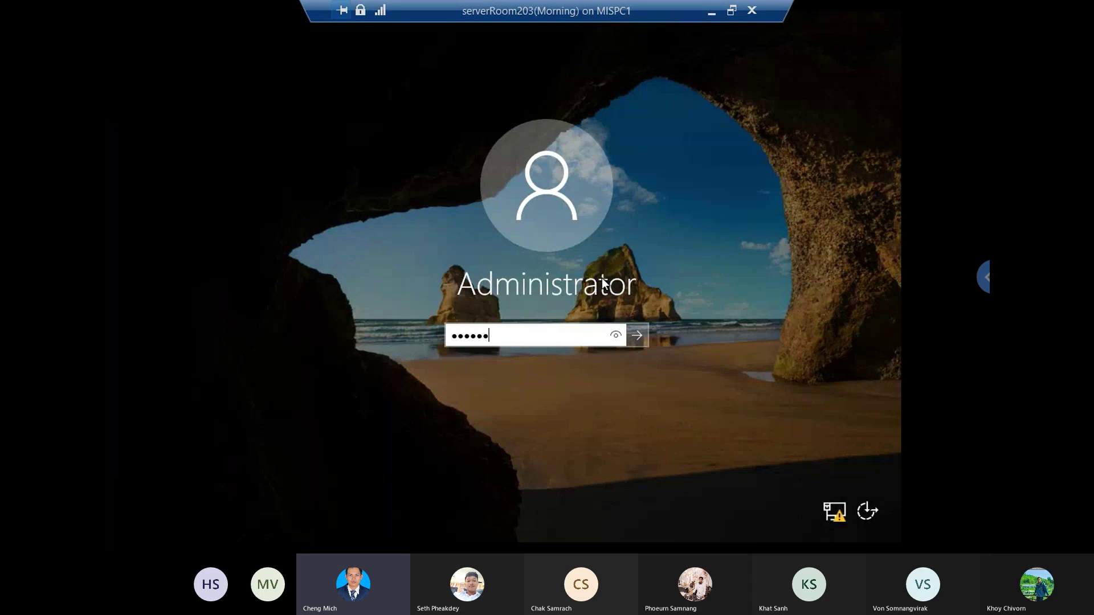
text(*******)
key(Return)
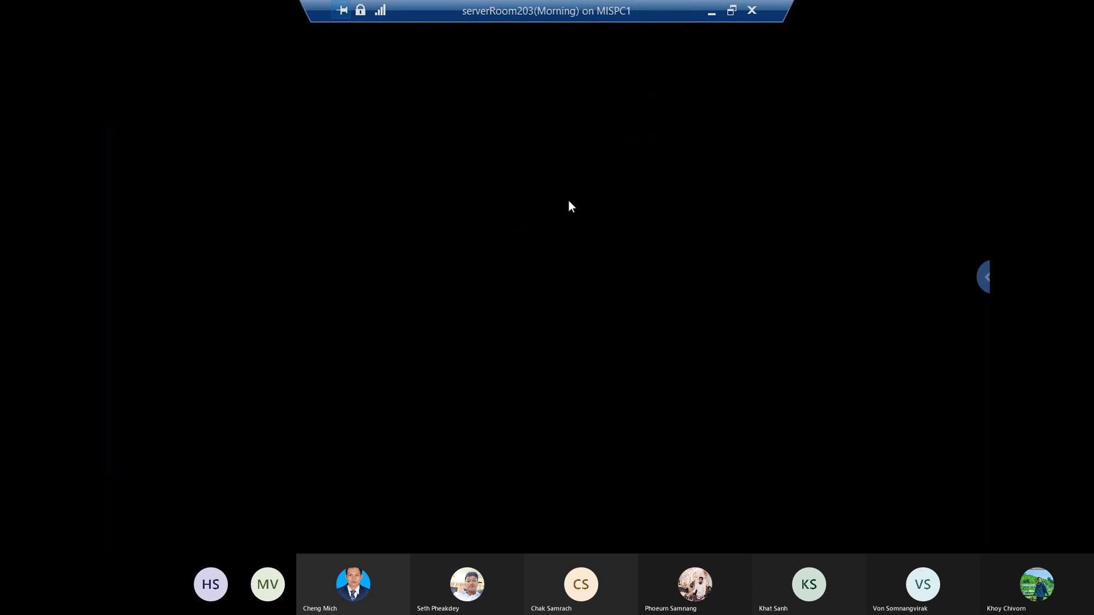
- Minimize the full-screen virtual machine session and switch to the Hyper-V Manager window
click(712, 13)
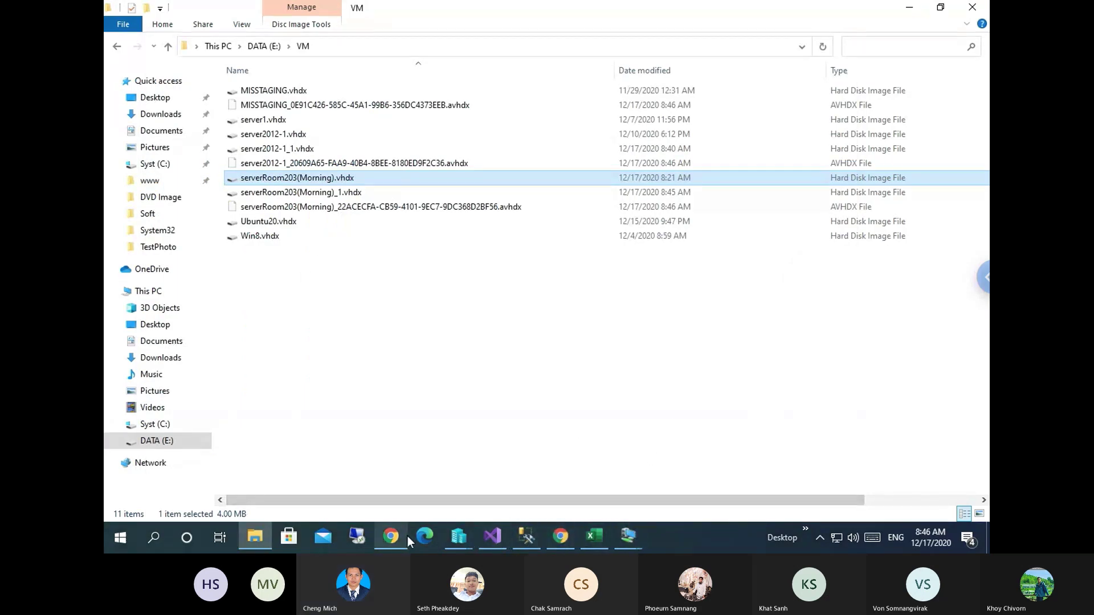
click(459, 541)
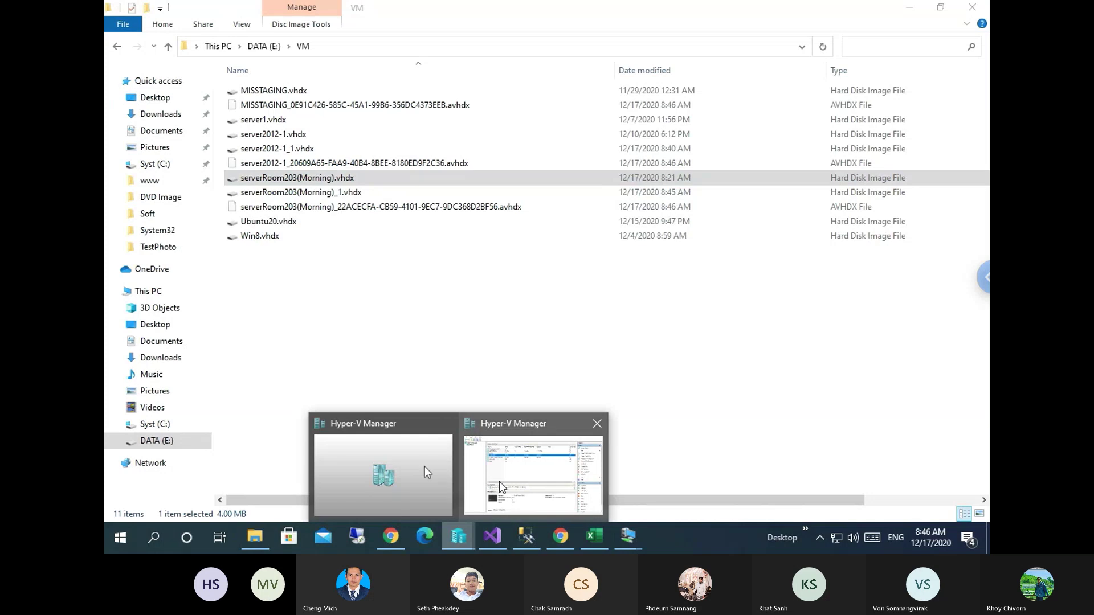
click(432, 468)
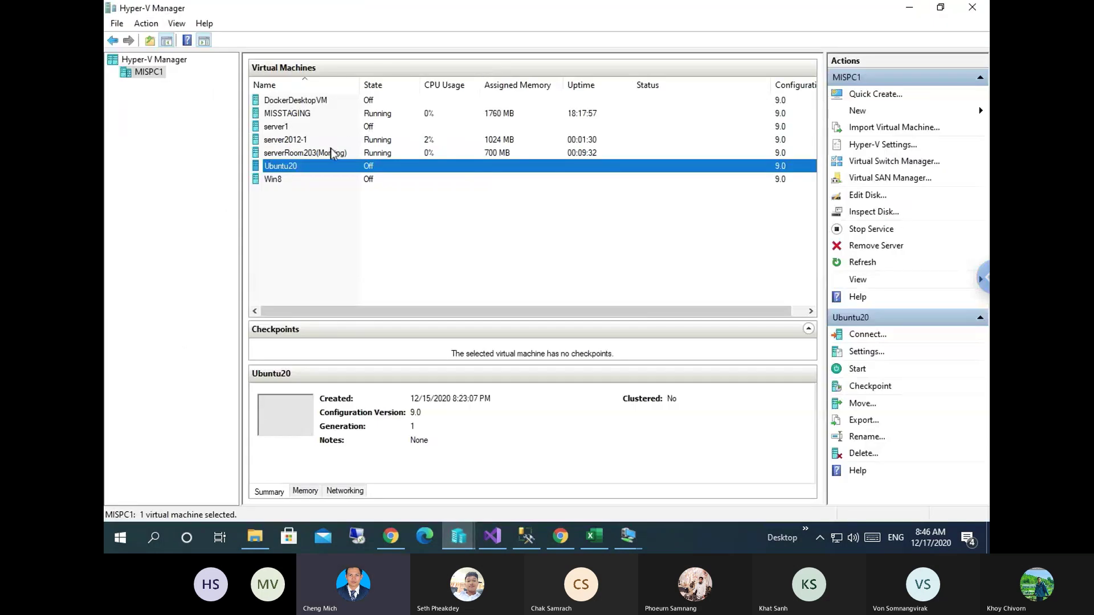
- Turn off the server2012-1 virtual machine
click(306, 140)
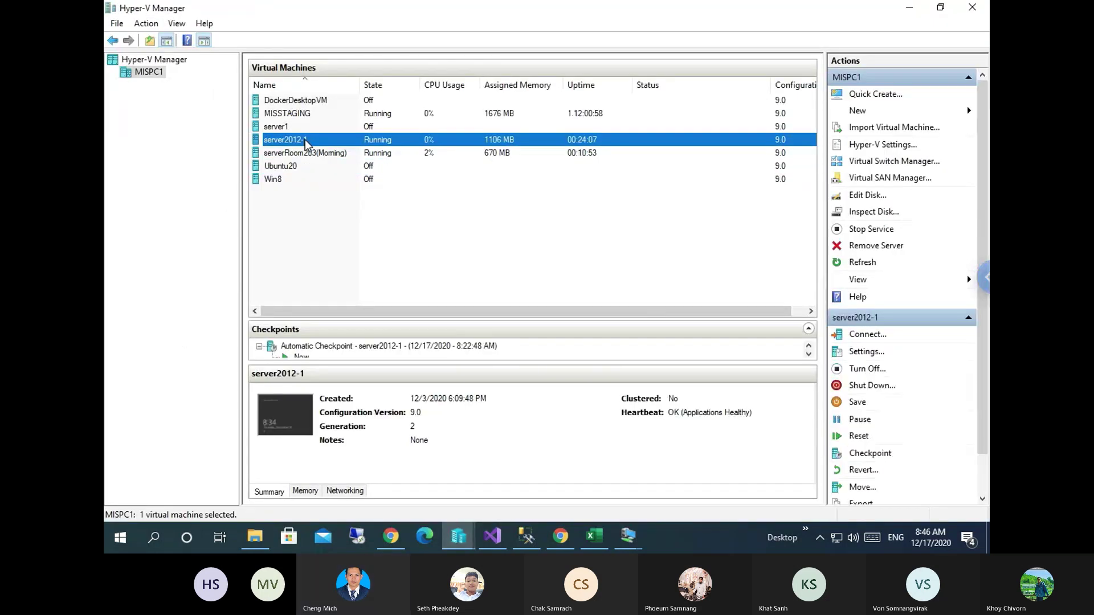
right_click(306, 143)
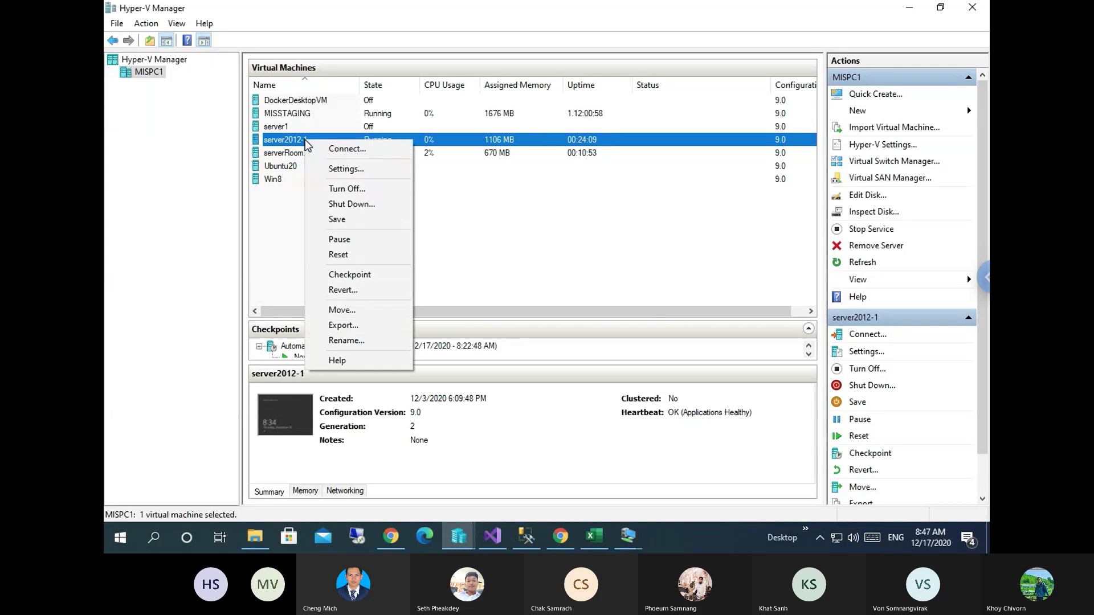
click(347, 189)
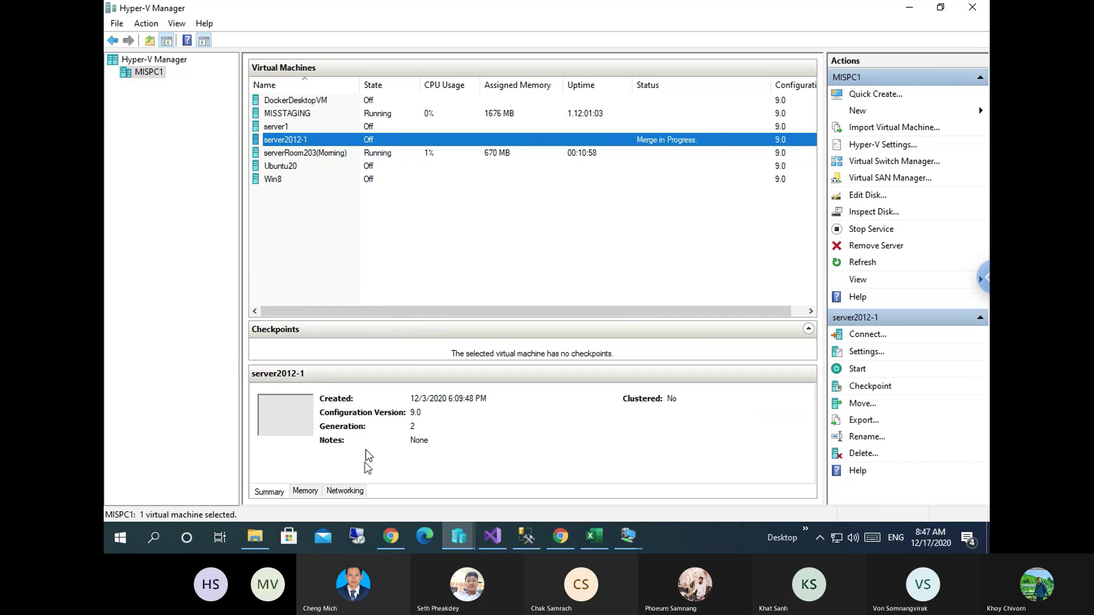
- Switch to the serverRoom203(Morning) virtual machine session and refresh its desktop
click(629, 537)
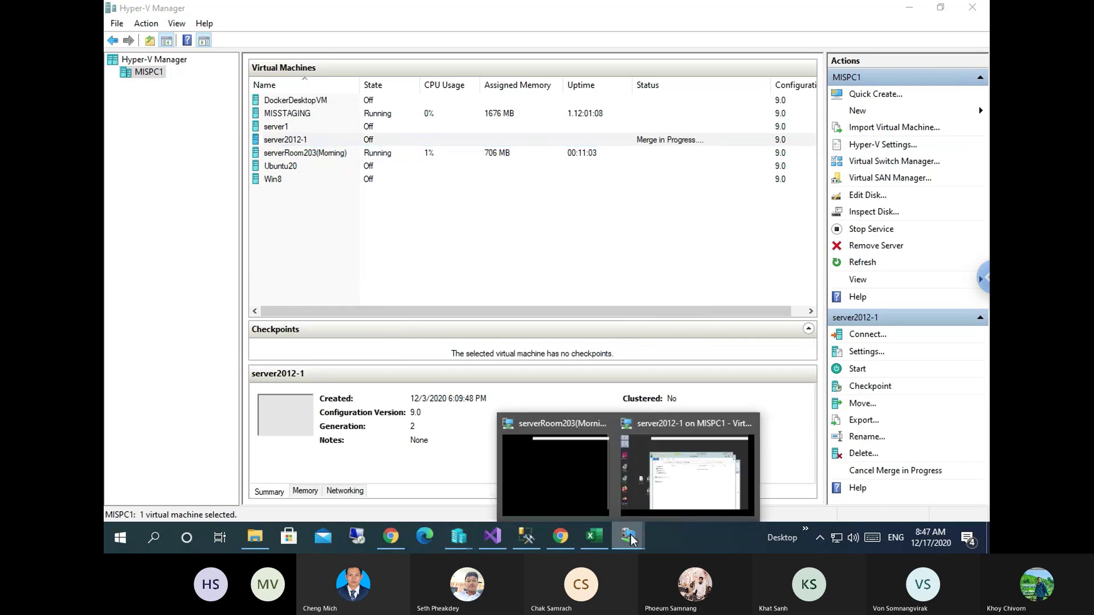
click(555, 481)
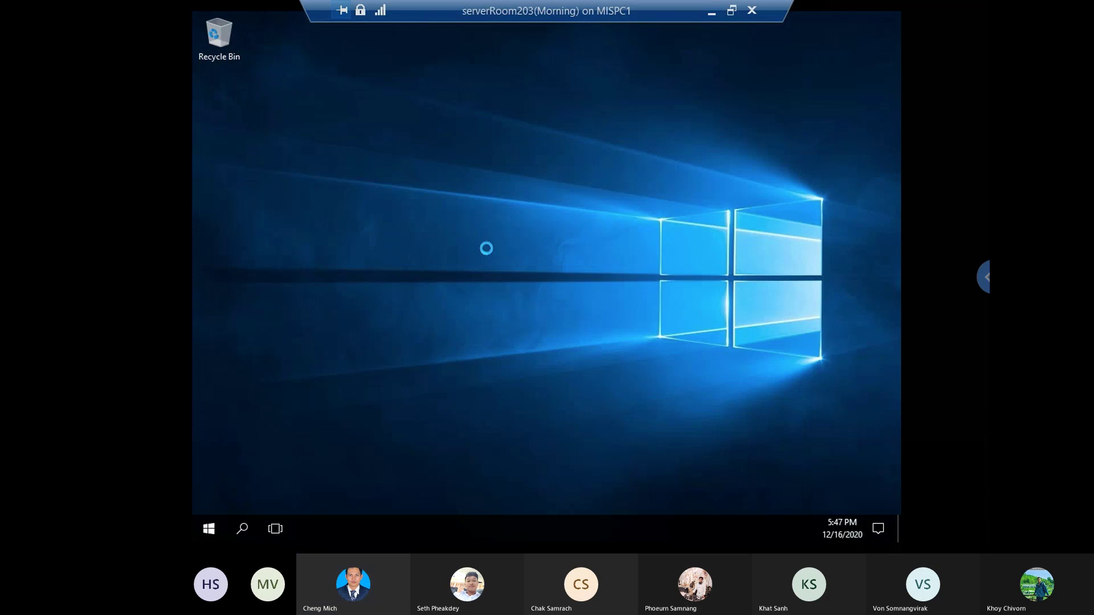
right_click(487, 248)
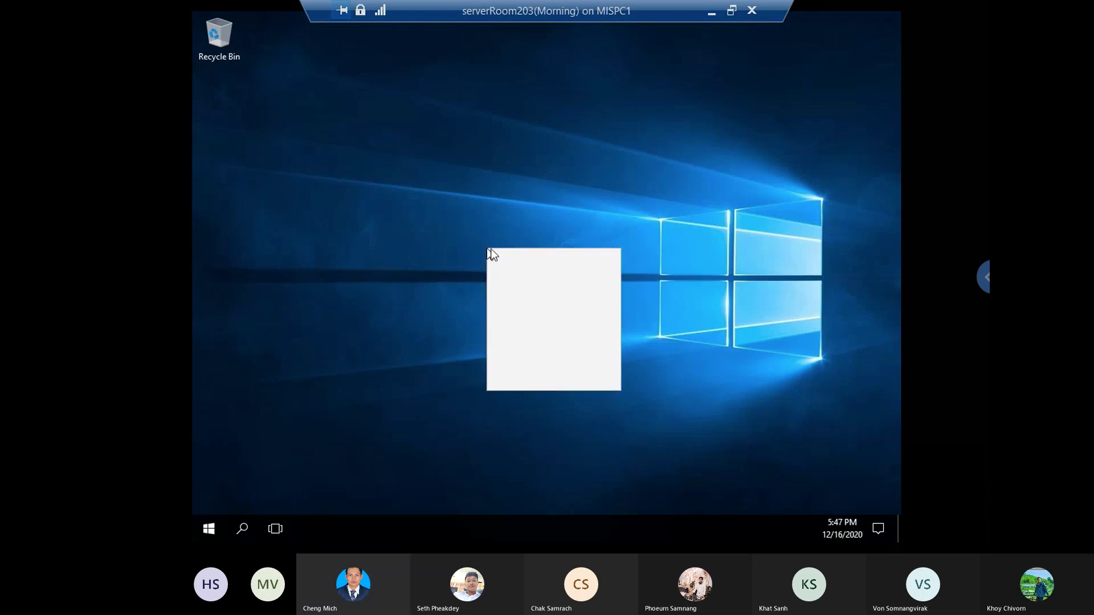
click(535, 292)
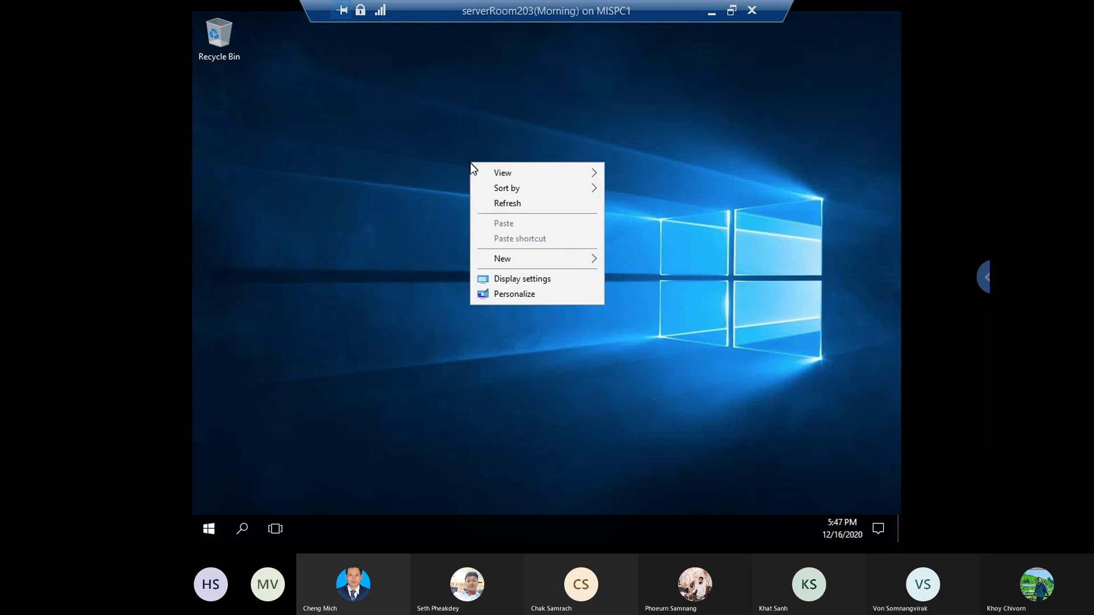
click(507, 203)
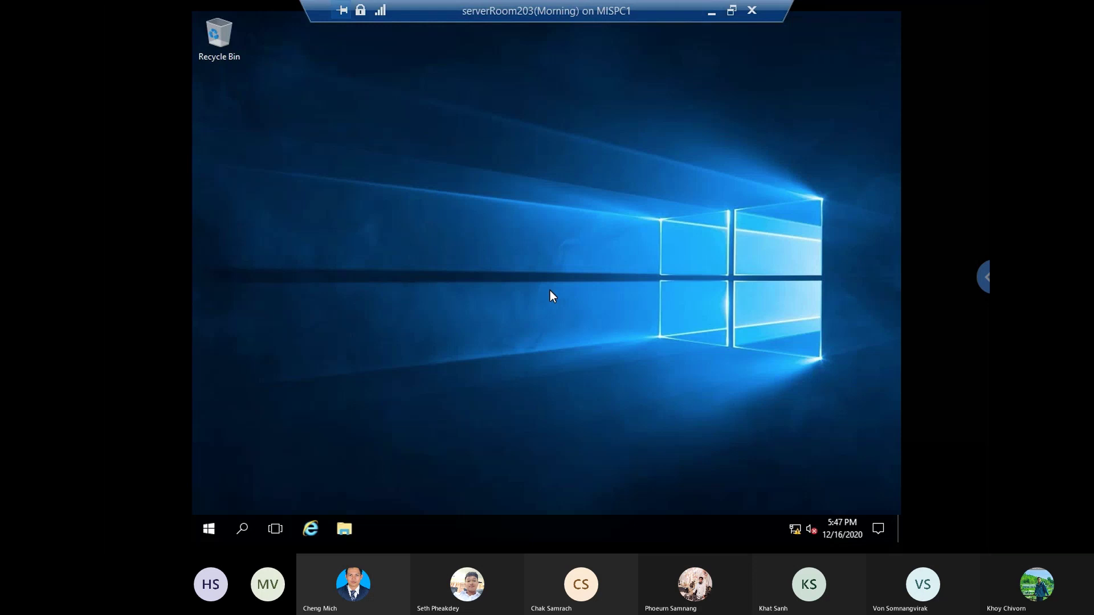
- Restore the session to a window, return it to full screen and open Server Manager on the server
click(732, 19)
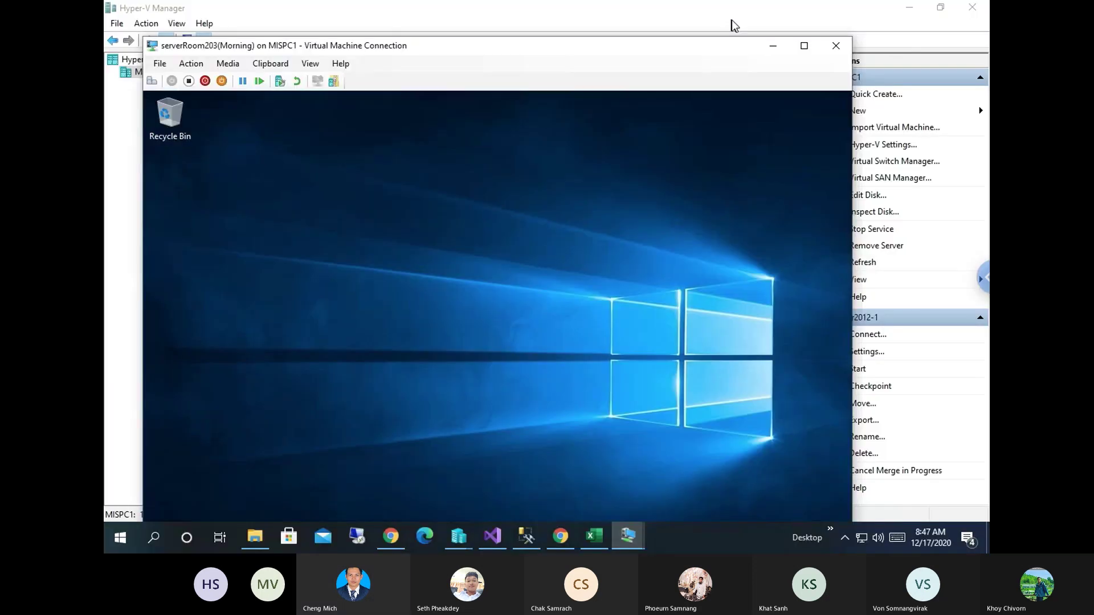
click(804, 45)
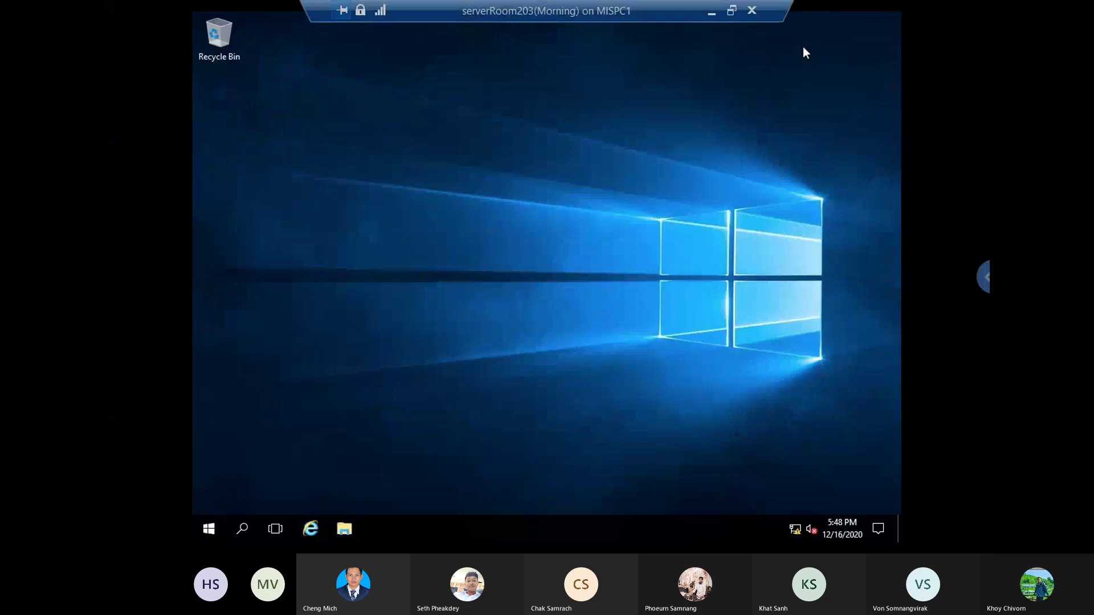
click(208, 529)
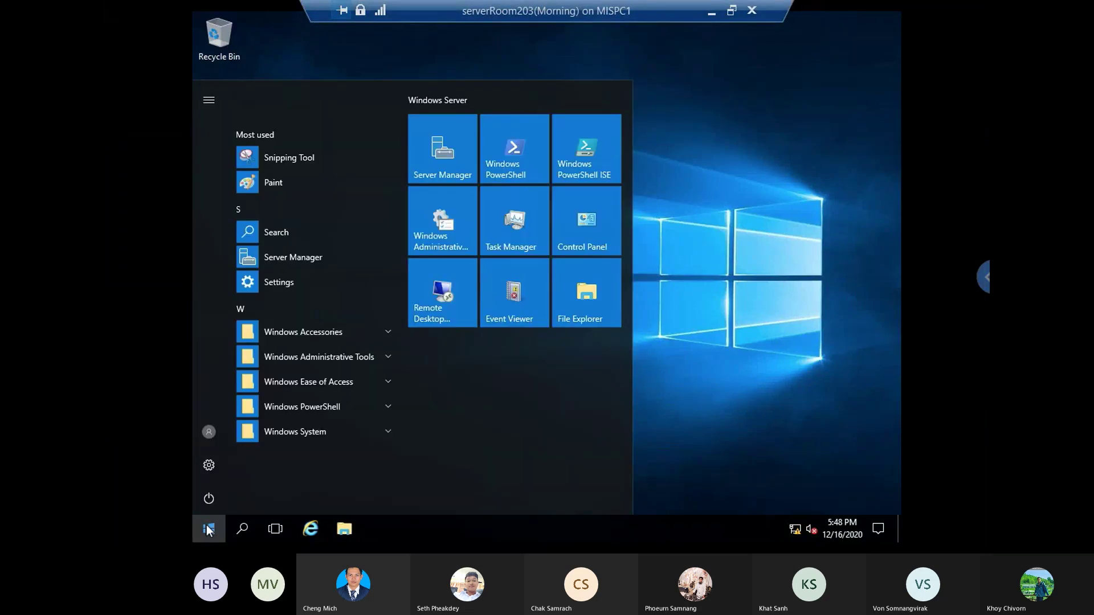
click(278, 258)
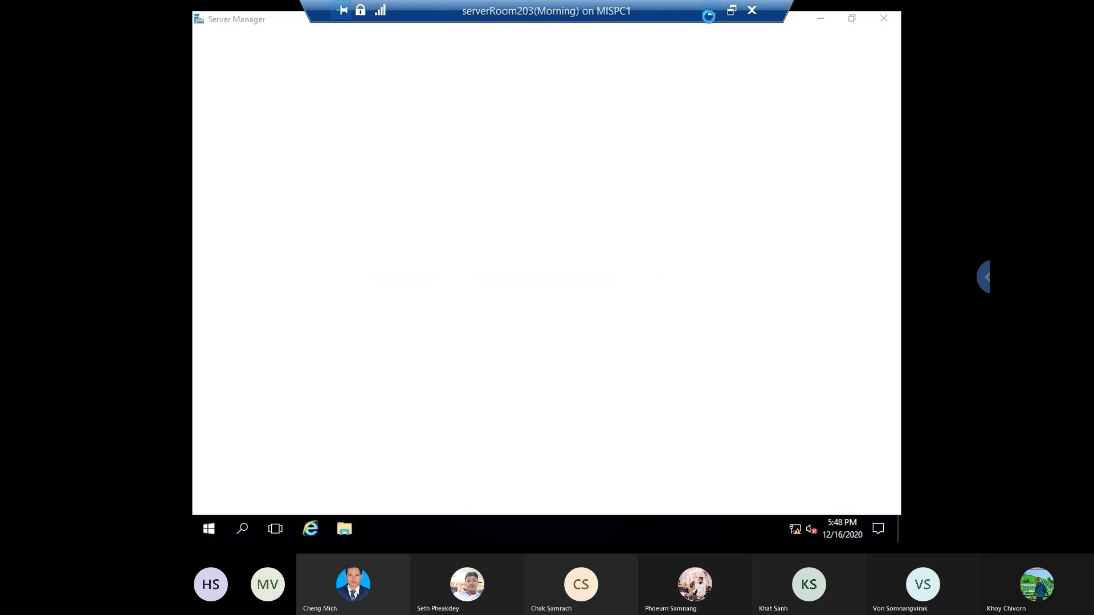
- Minimize the session and check the memory settings of serverRoom203(Morning) in Hyper-V Manager, closing them without changes
click(708, 16)
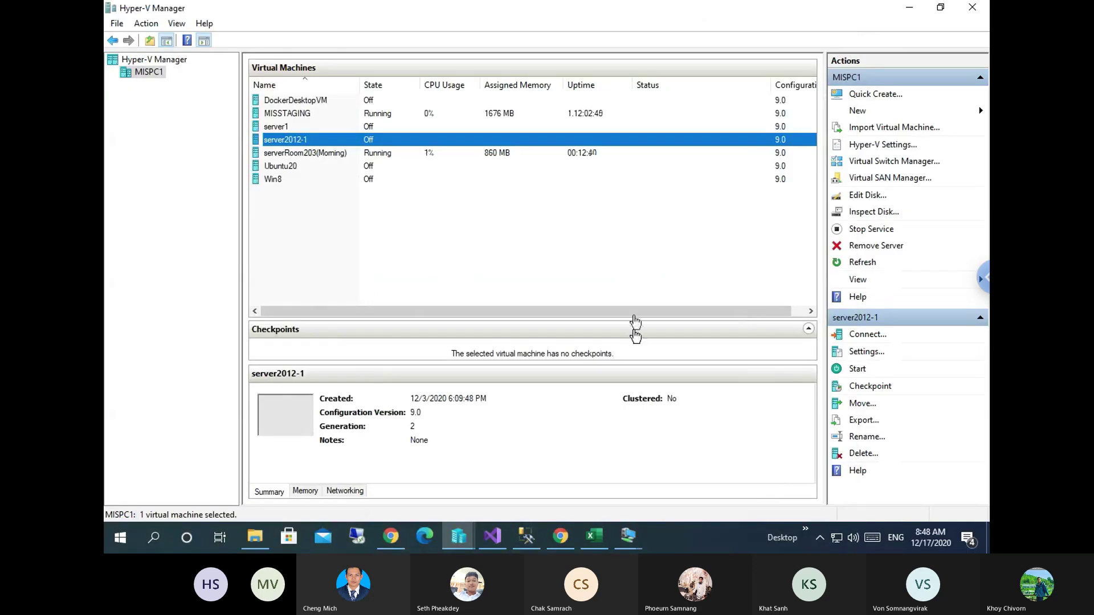
click(419, 155)
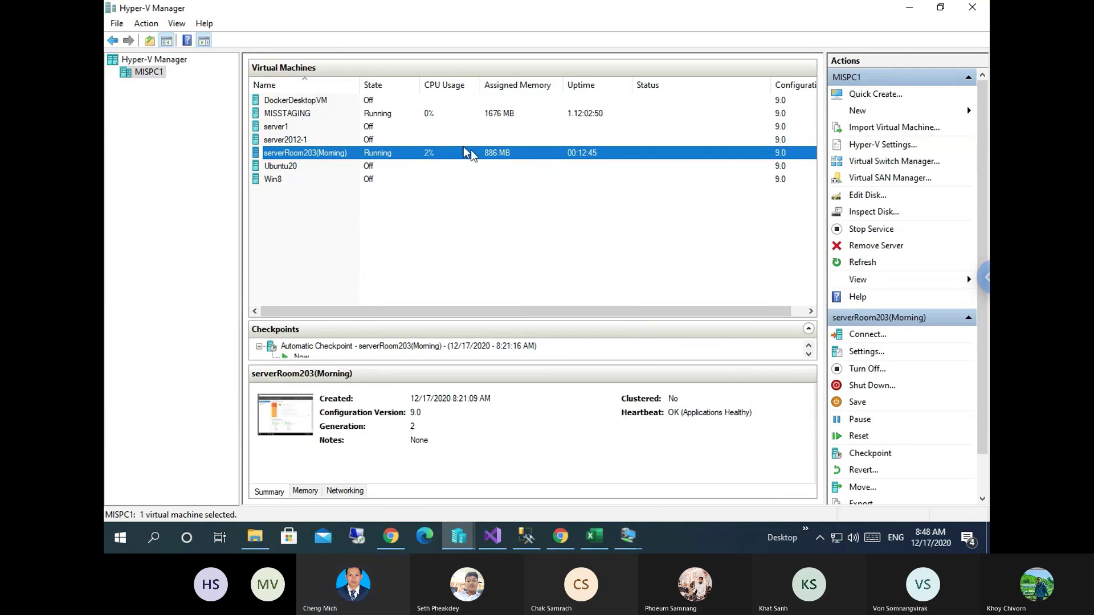
click(867, 353)
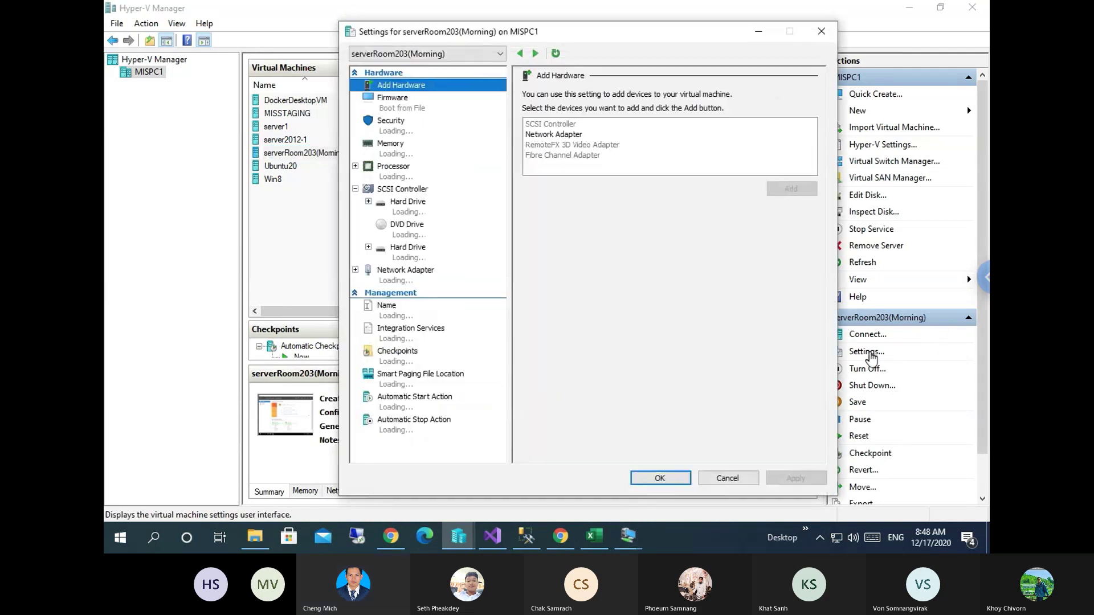
click(392, 156)
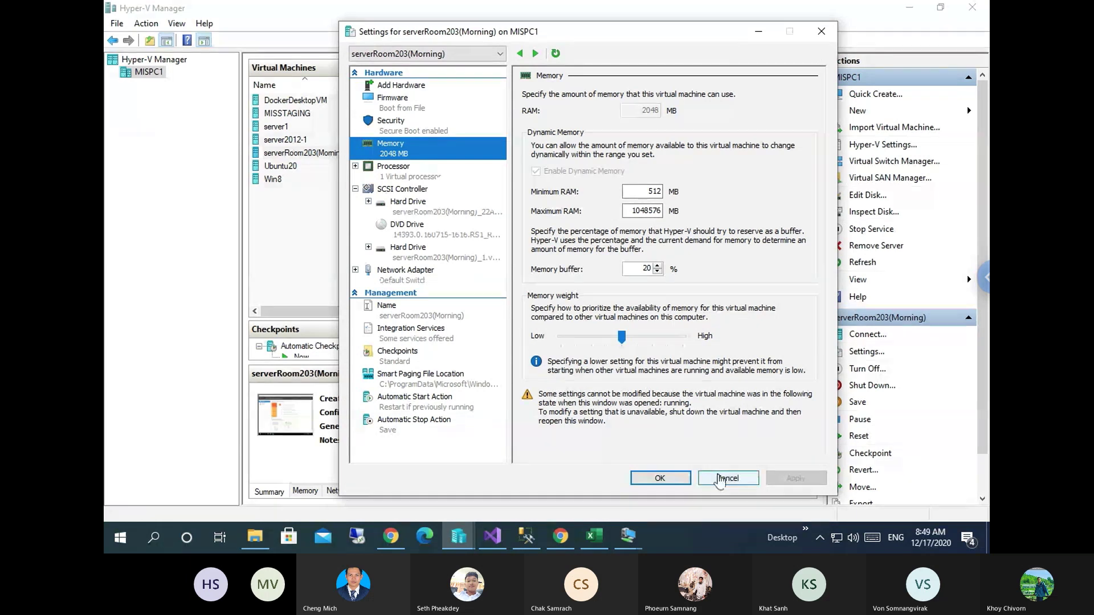
click(728, 478)
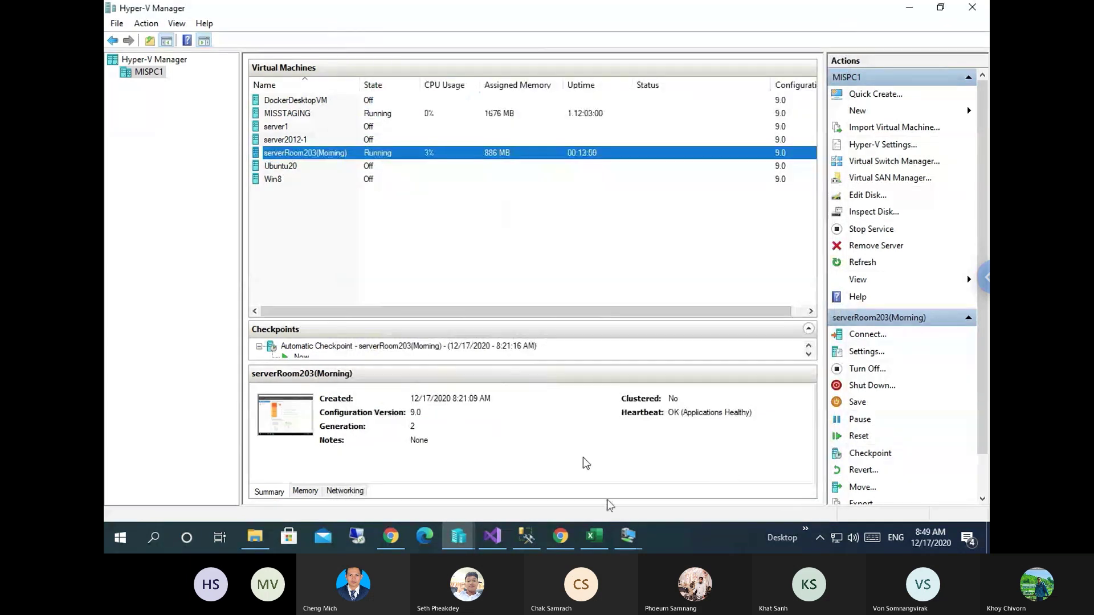
- Close the connection window of the server2012-1 virtual machine
click(629, 537)
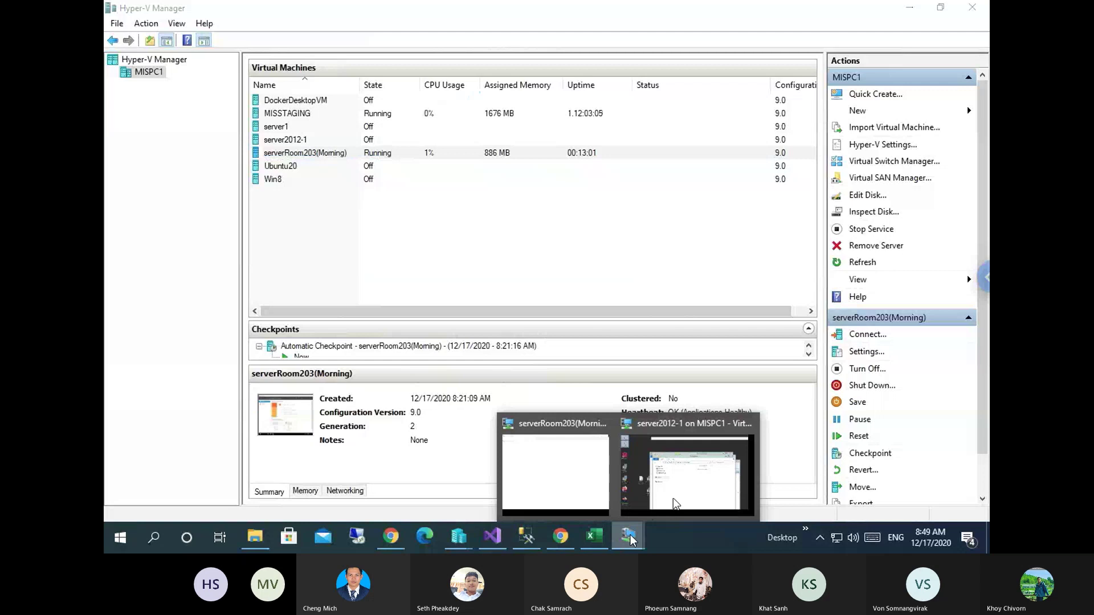
click(698, 484)
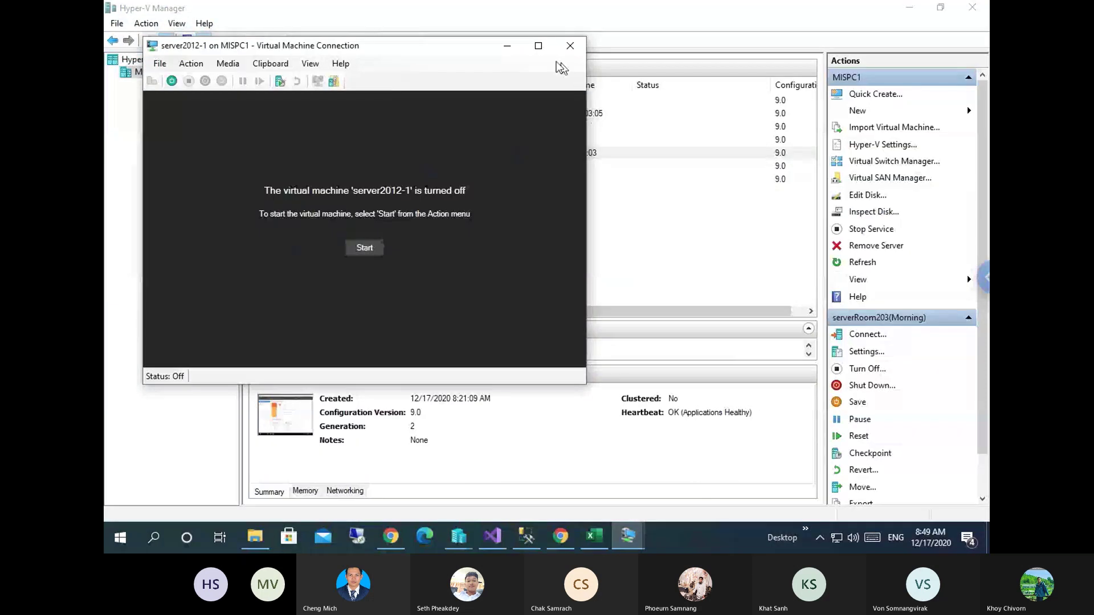
click(570, 46)
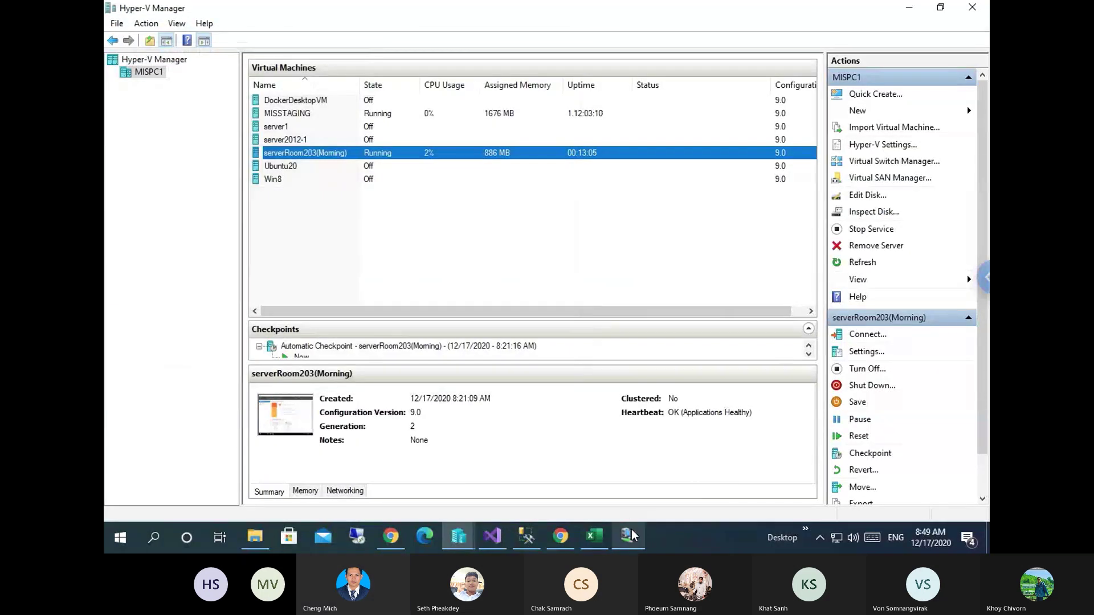
- Return to the serverRoom203(Morning) session and open Disk Management in Computer Management from Server Manager
click(629, 536)
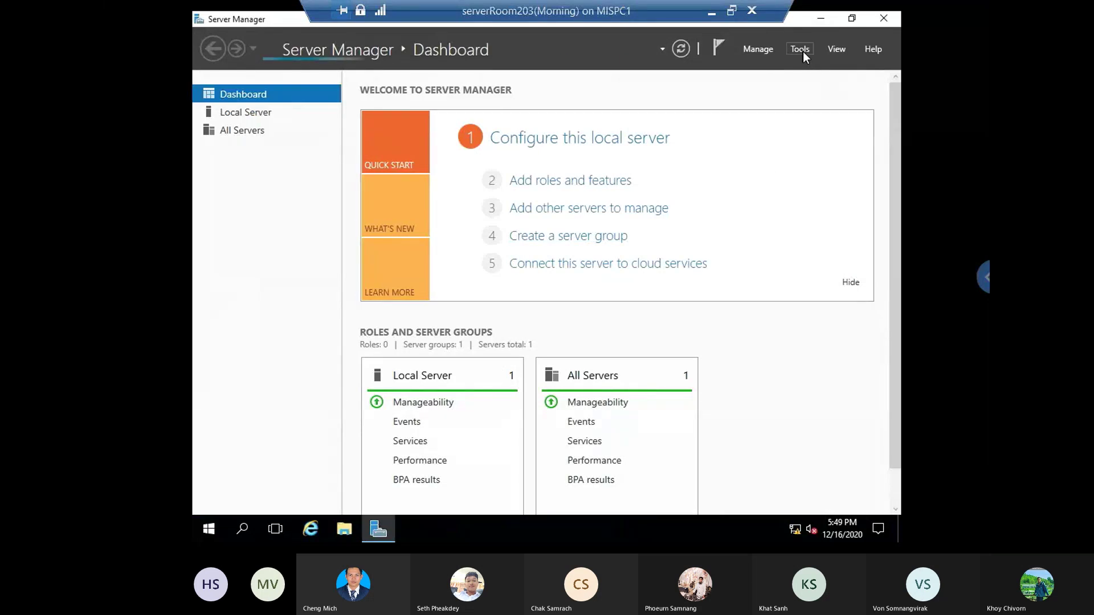
click(801, 50)
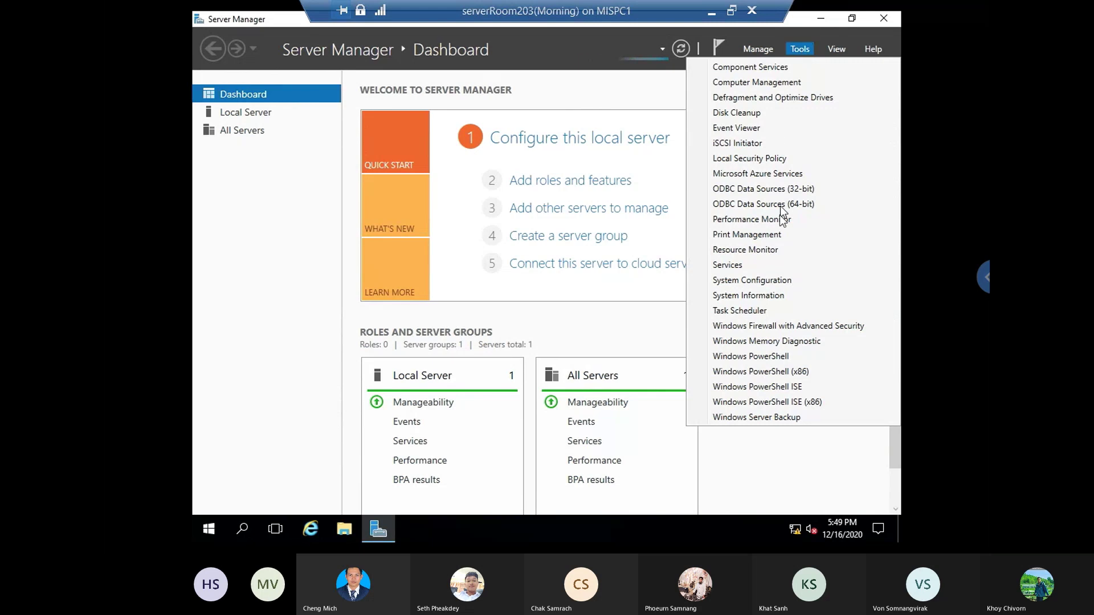
click(762, 85)
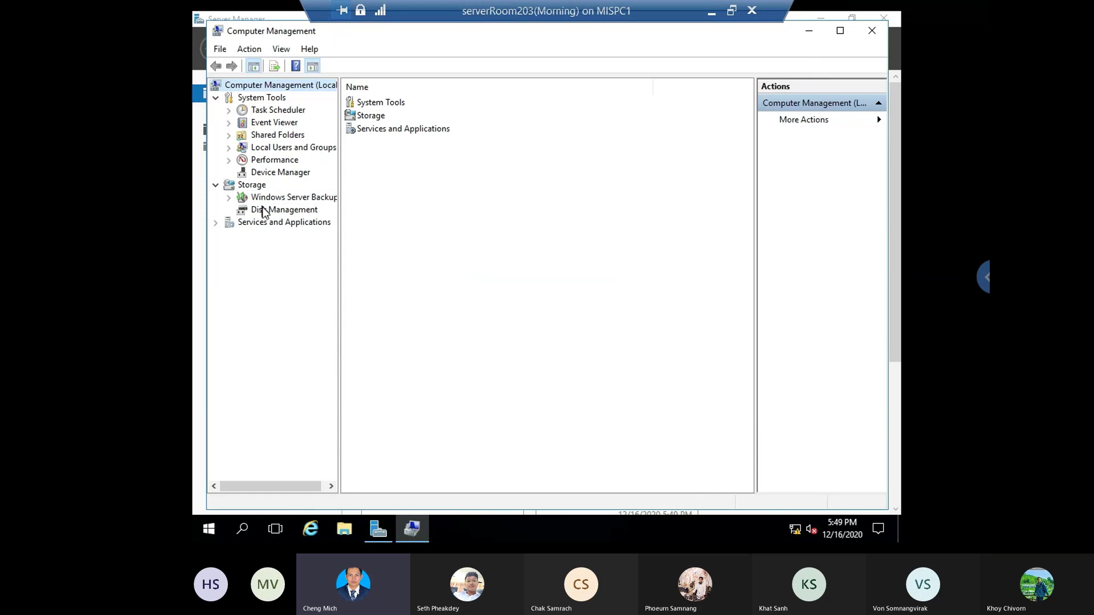
click(264, 212)
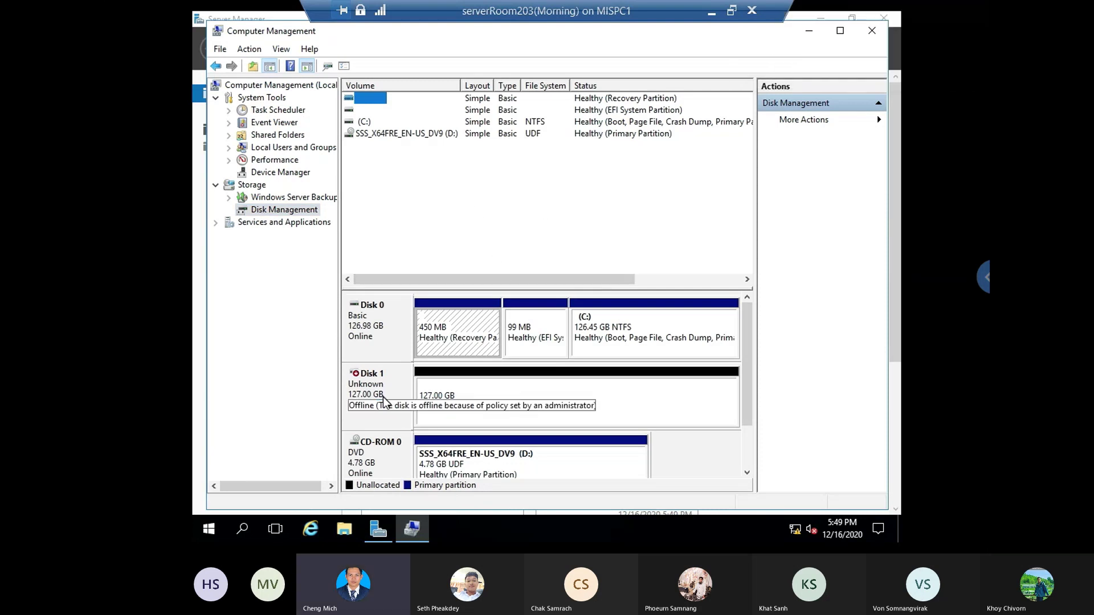
- Bring Disk 1 online and initialize it with the GPT (GUID Partition Table) partition style
right_click(402, 394)
click(422, 405)
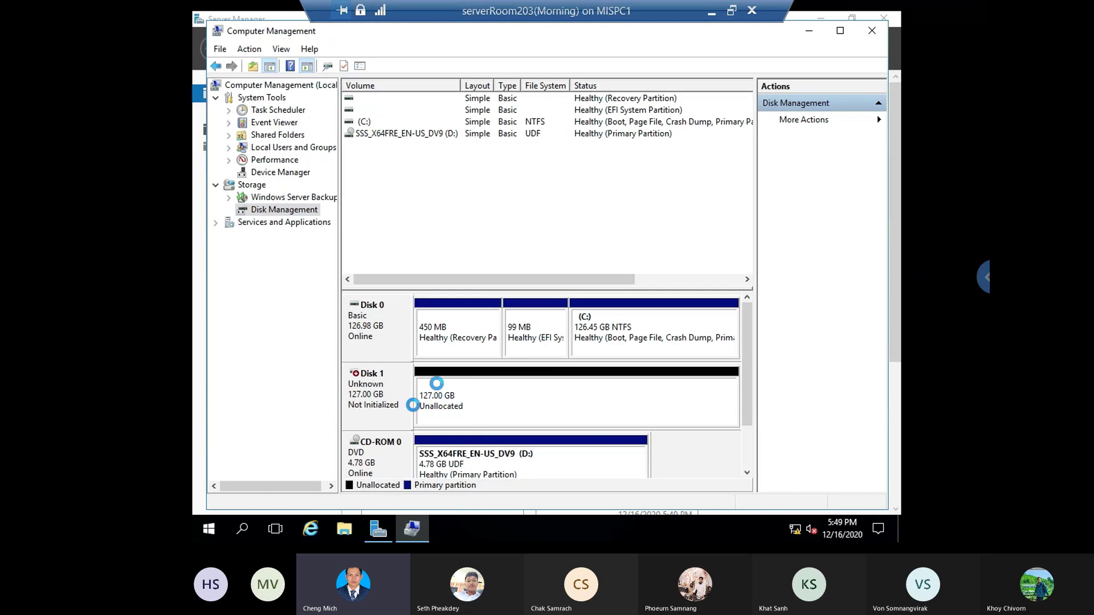
right_click(385, 393)
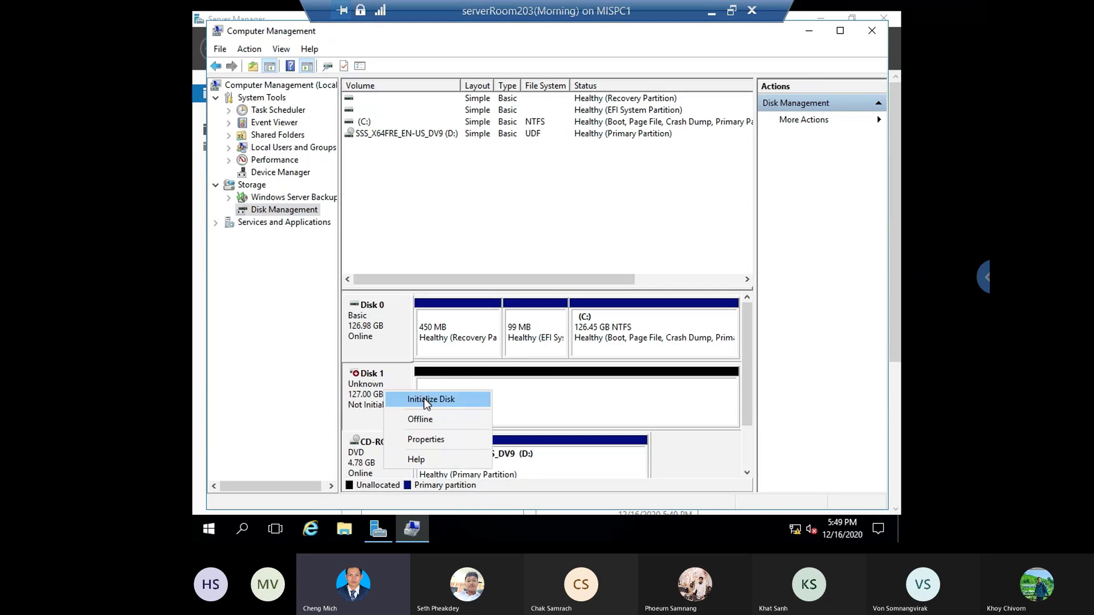
click(424, 399)
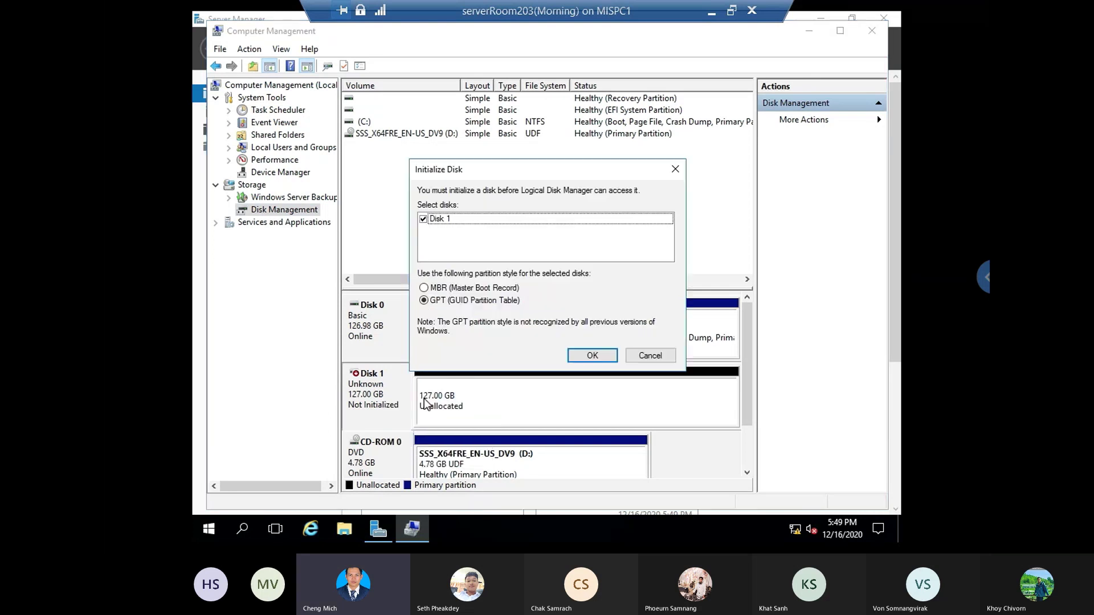
click(593, 355)
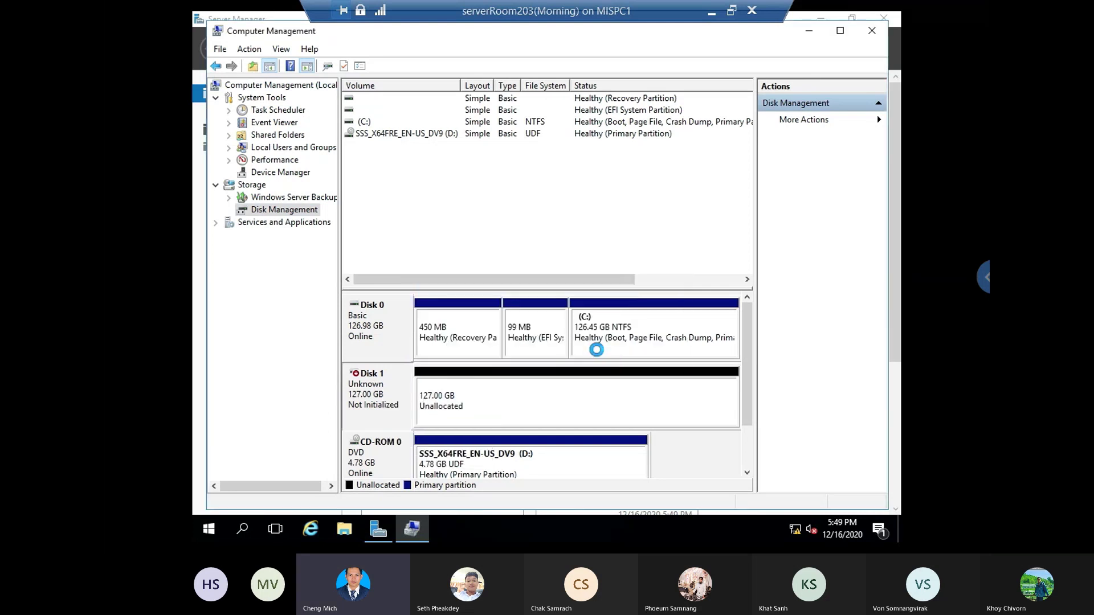
- Create a 129918 MB simple volume on Disk 1 with drive letter E:, quick-formatted as NTFS and labelled DATAs
right_click(510, 406)
click(553, 289)
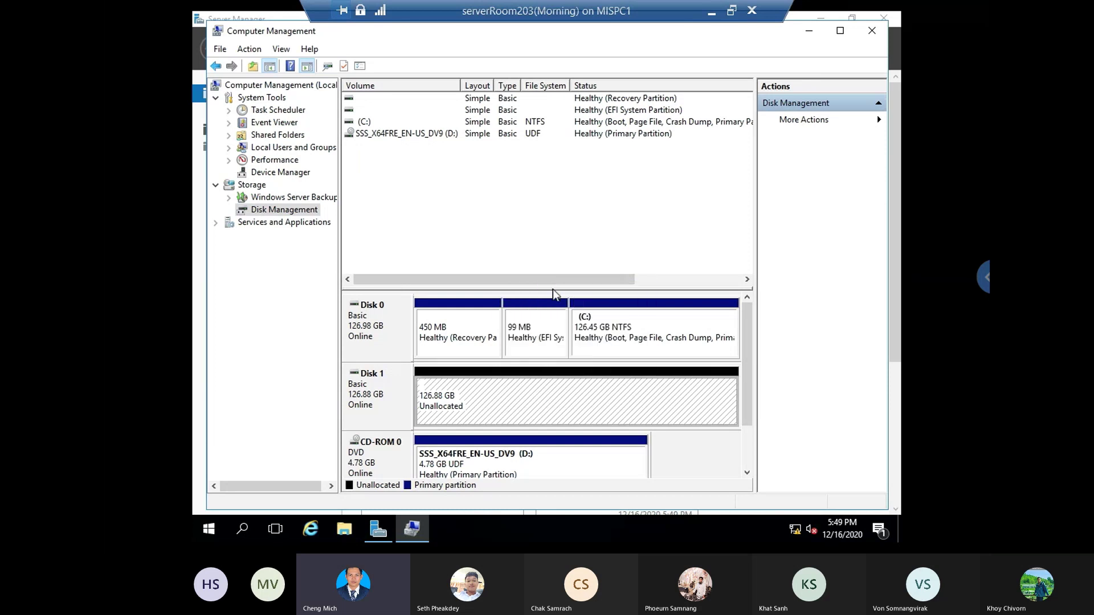
click(609, 346)
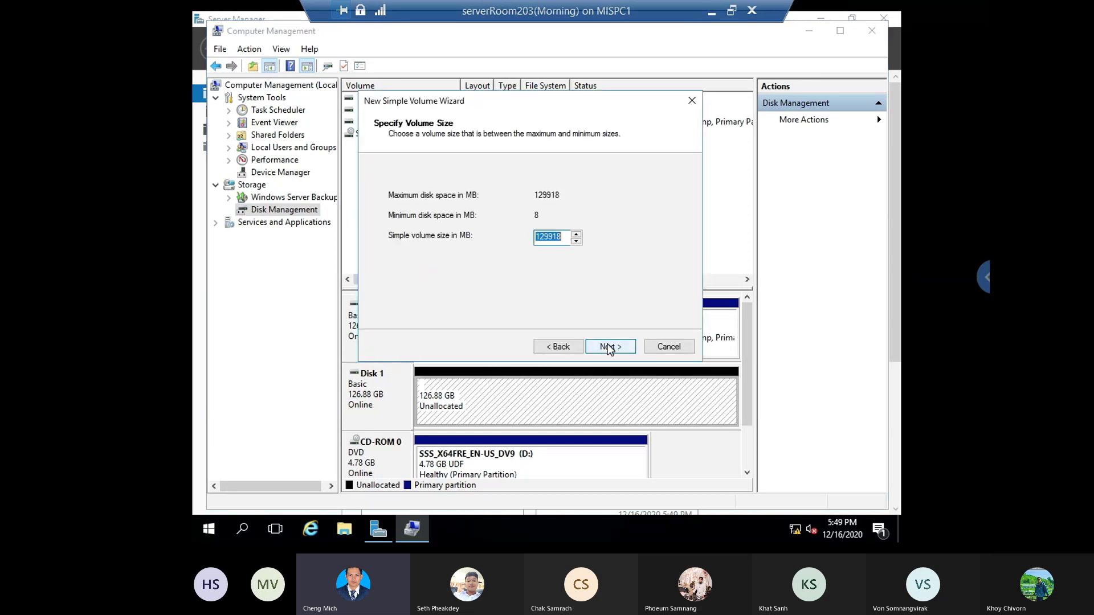
click(608, 346)
click(608, 346)
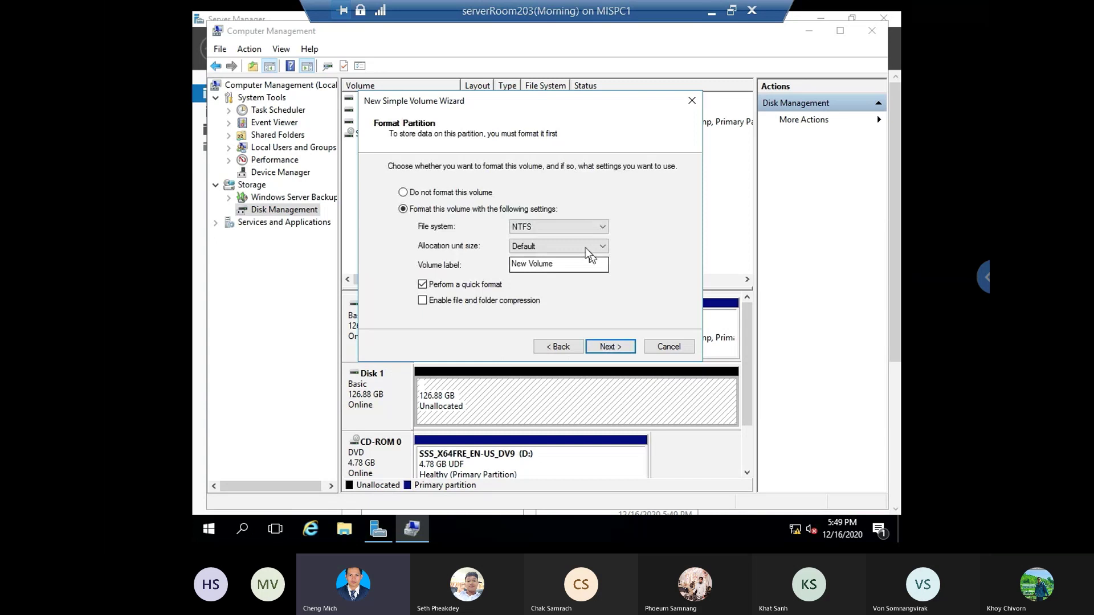
drag(578, 264, 467, 256)
text(DATAs)
click(604, 344)
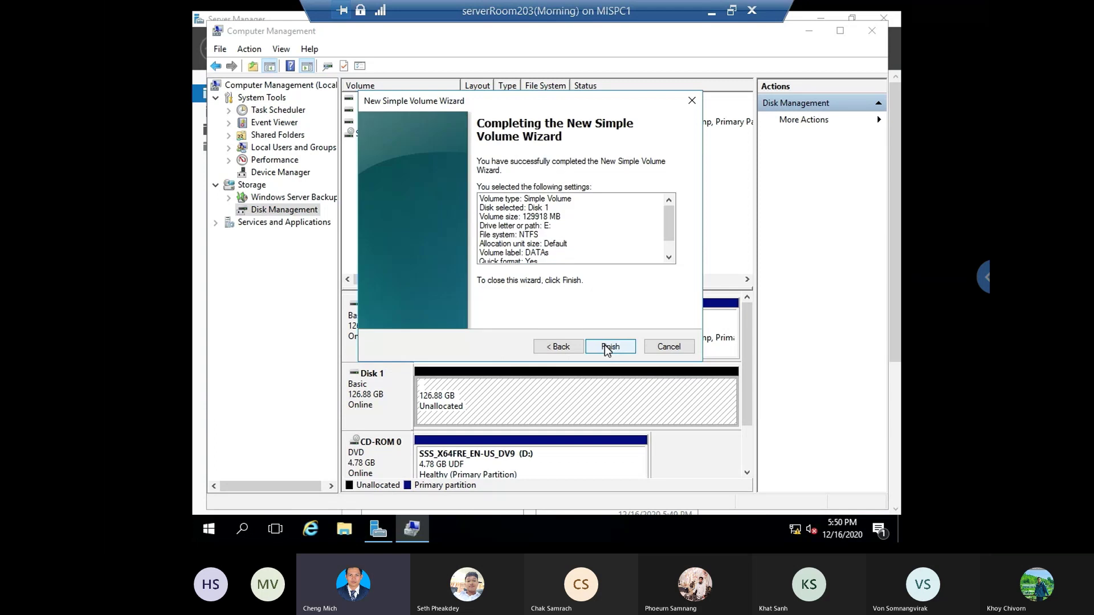
click(604, 345)
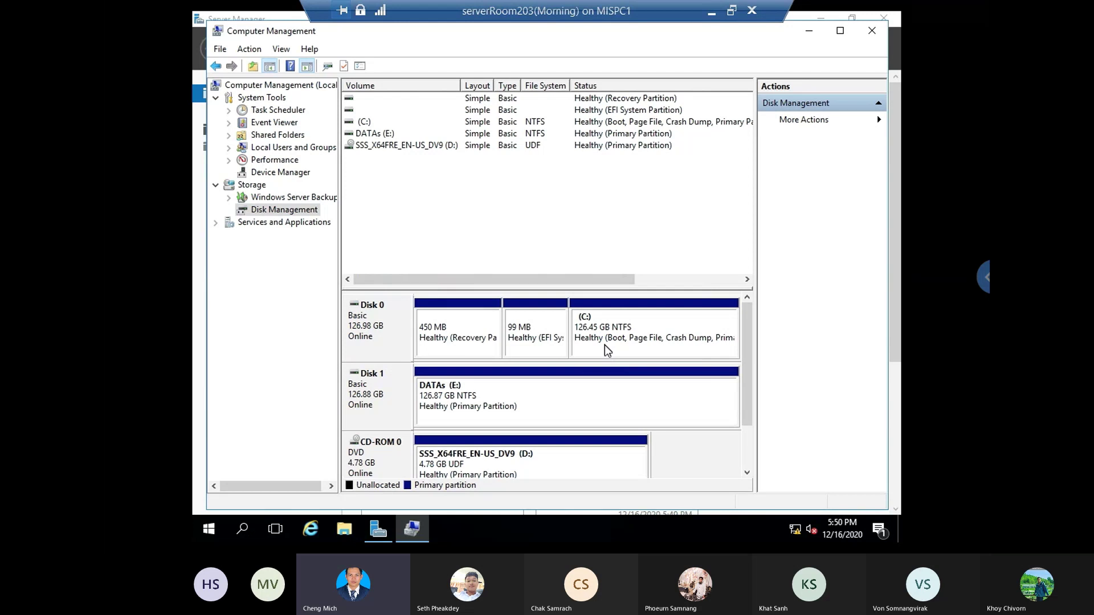
- Close Computer Management, inspect the contents of the DATAs (E:) drive in File Explorer, and close the Explorer windows
click(871, 31)
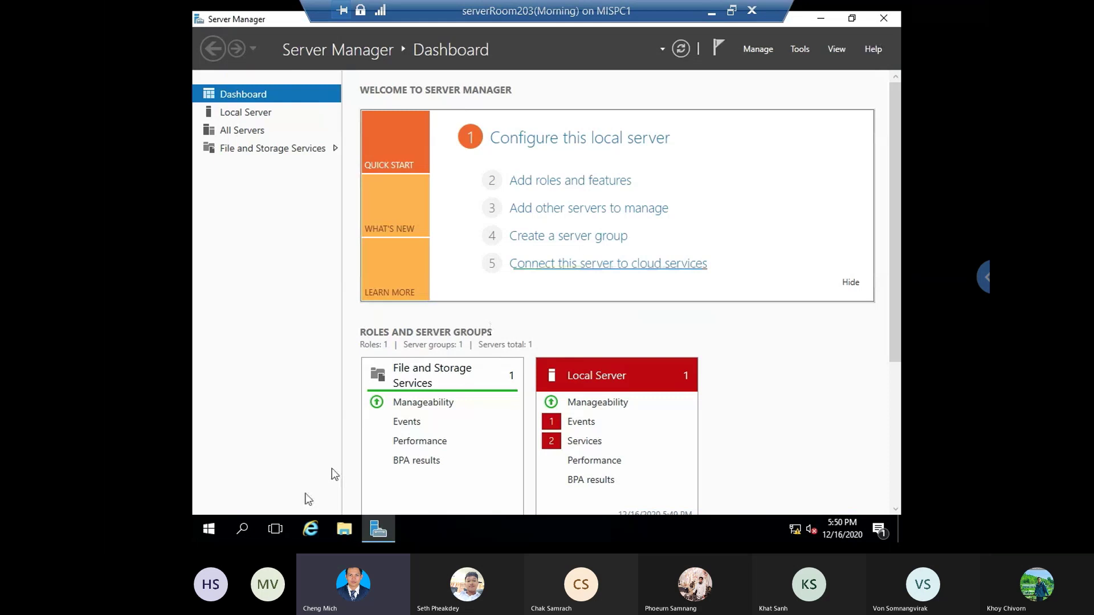
click(344, 526)
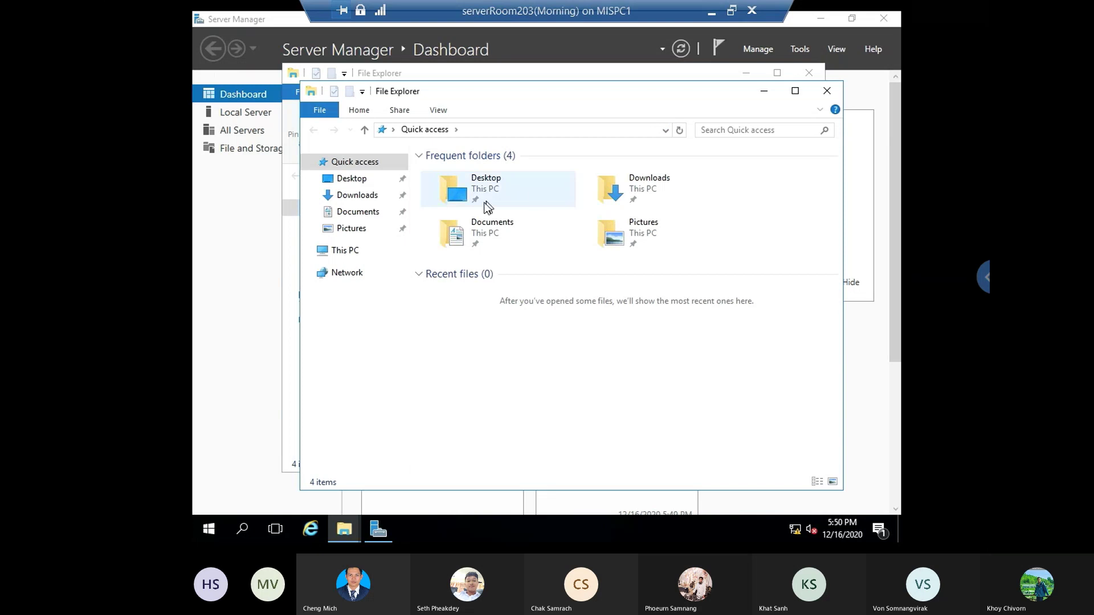
click(354, 255)
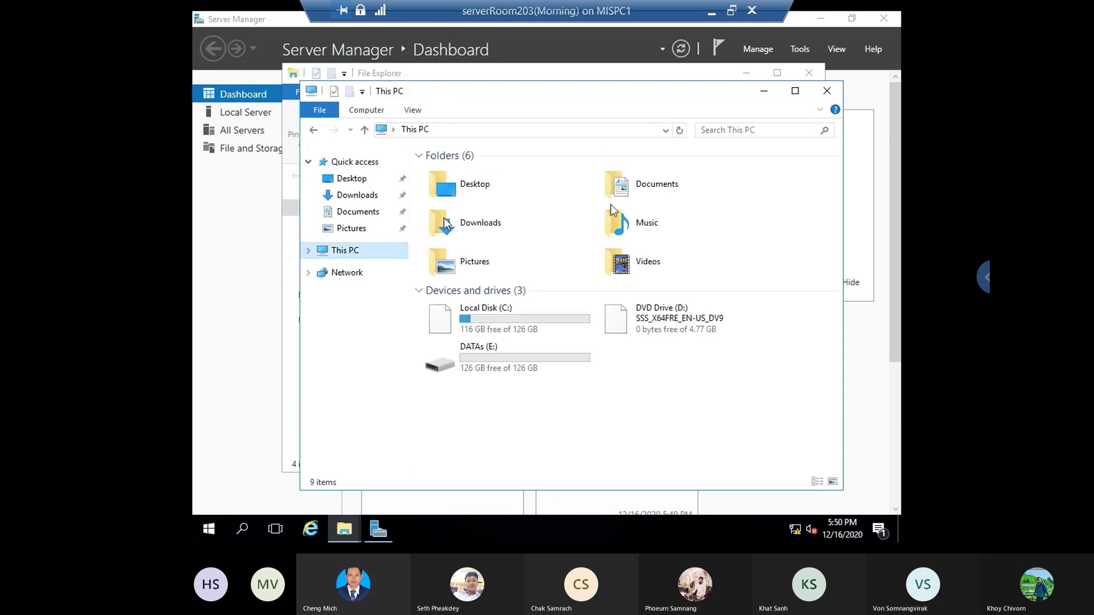
click(487, 356)
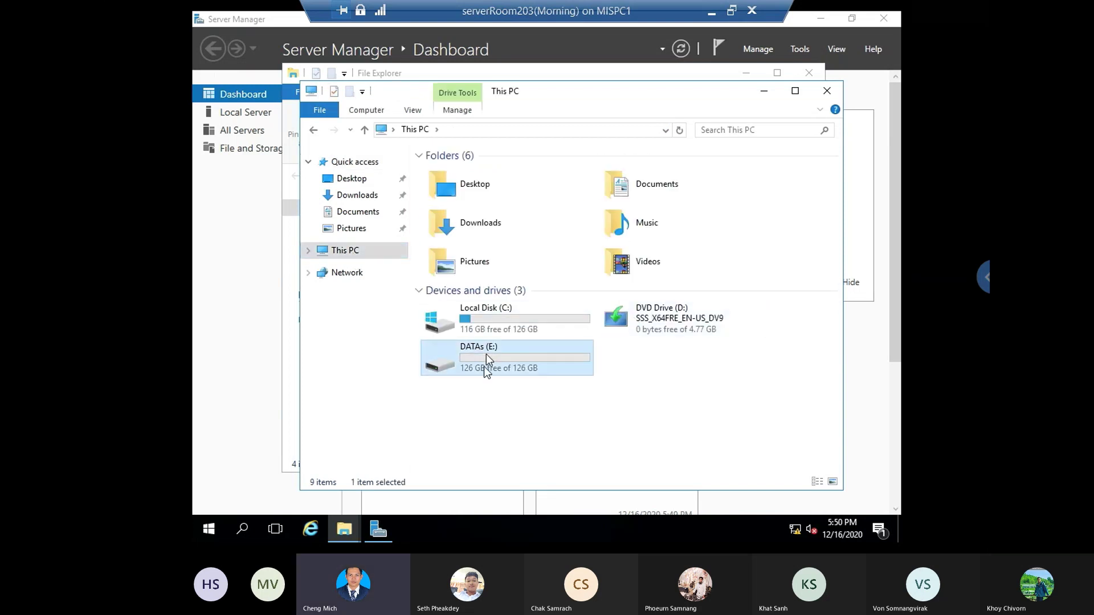
double_click(487, 353)
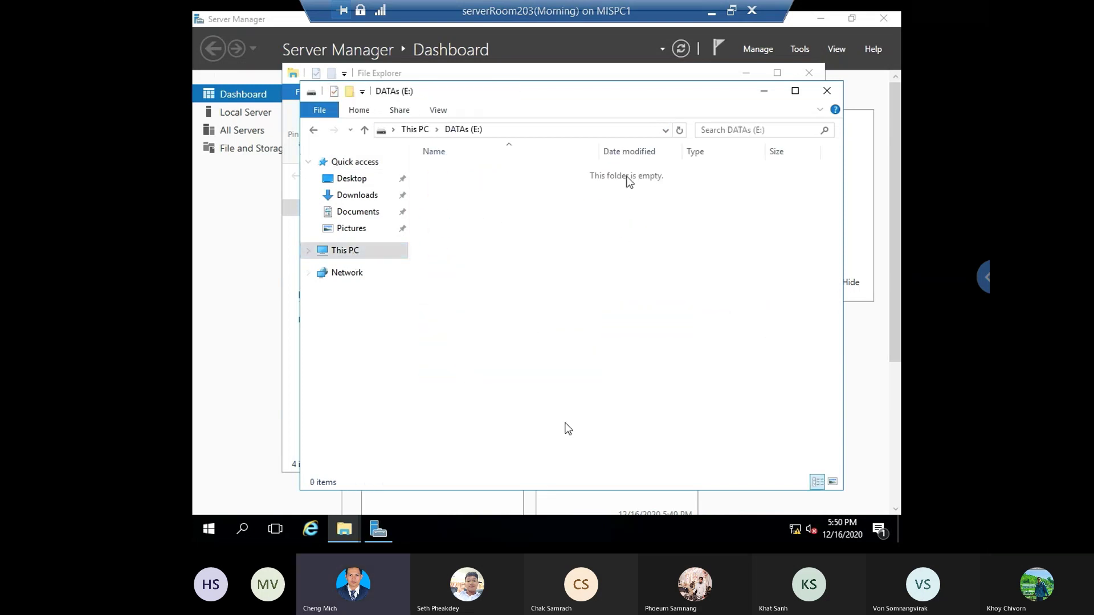
click(826, 91)
click(811, 76)
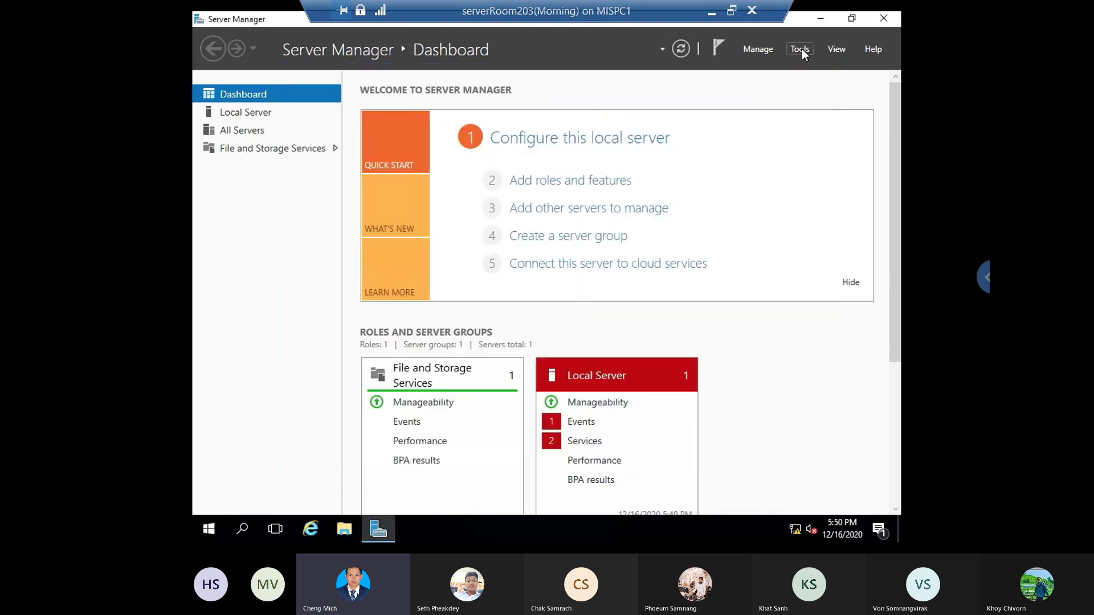
- Start adding roles and features with a role-based or feature-based installation on the local server, adding no server roles
click(801, 49)
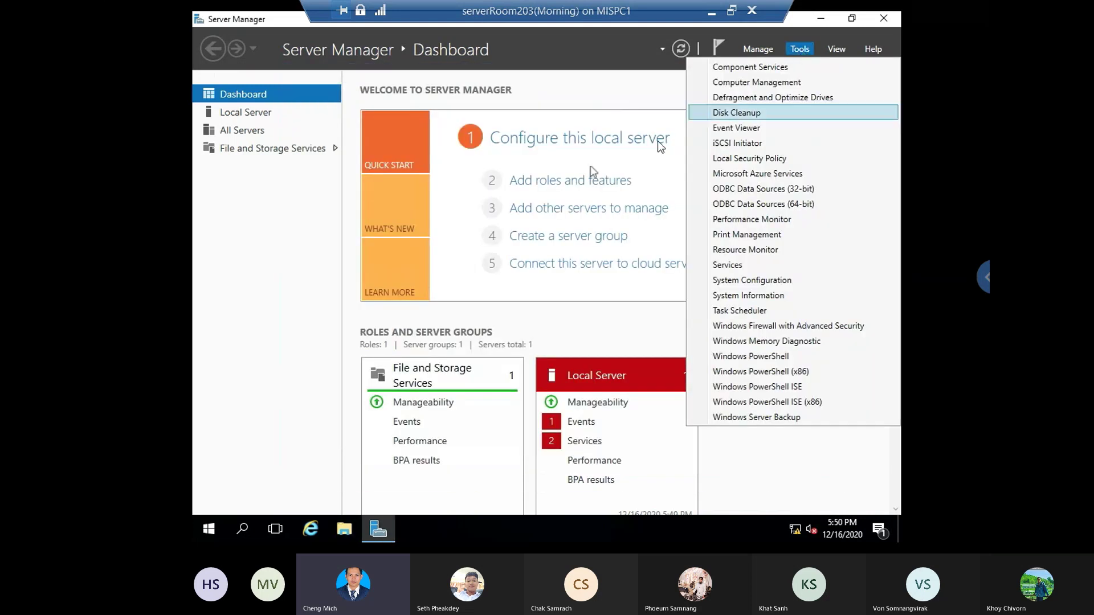
click(498, 311)
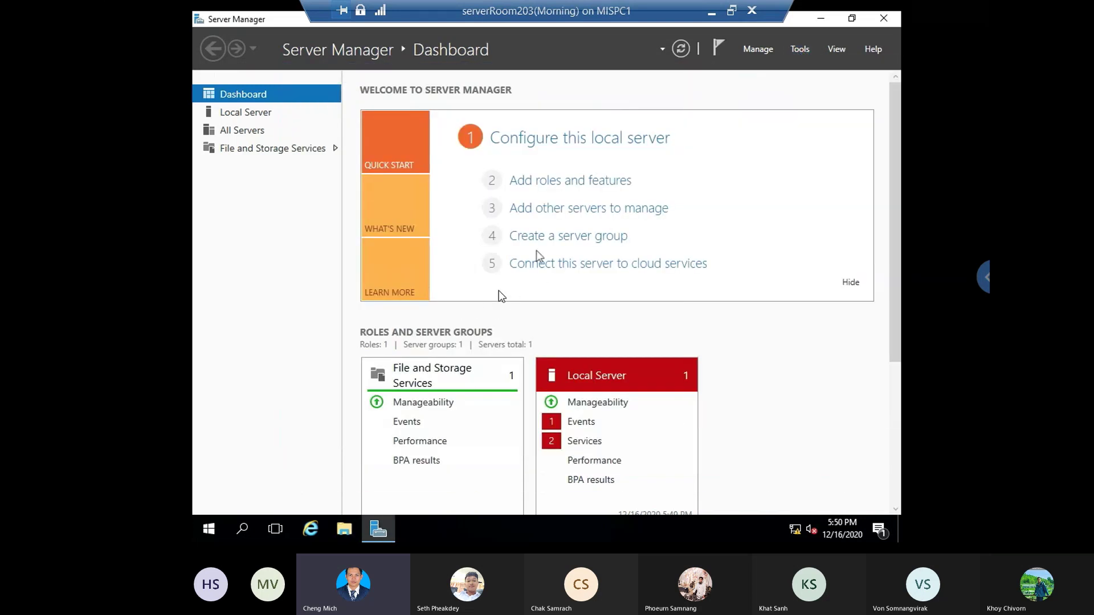
click(580, 181)
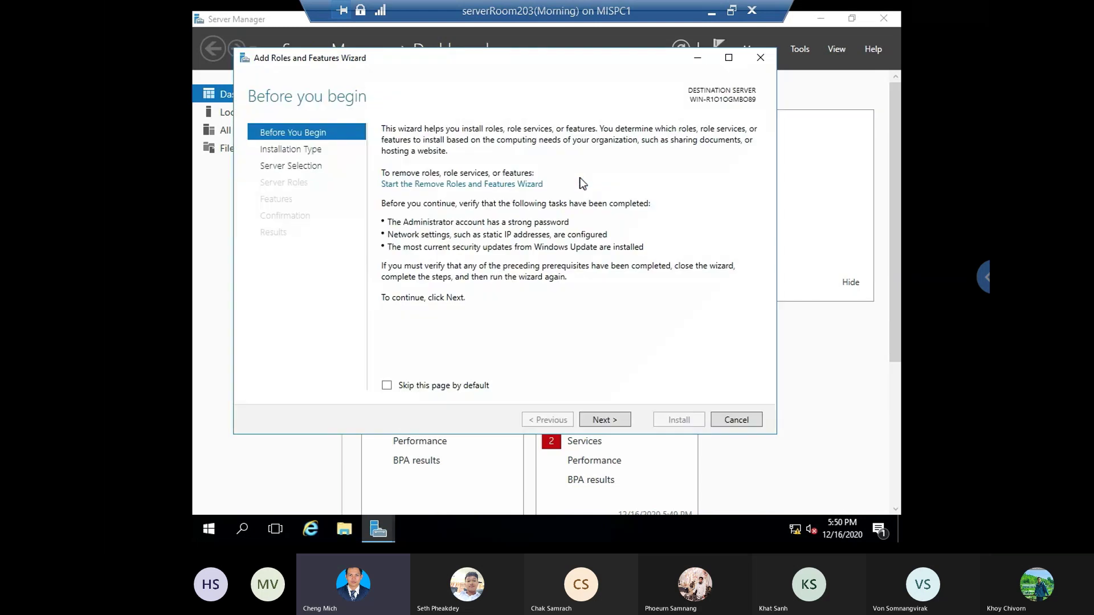
click(605, 420)
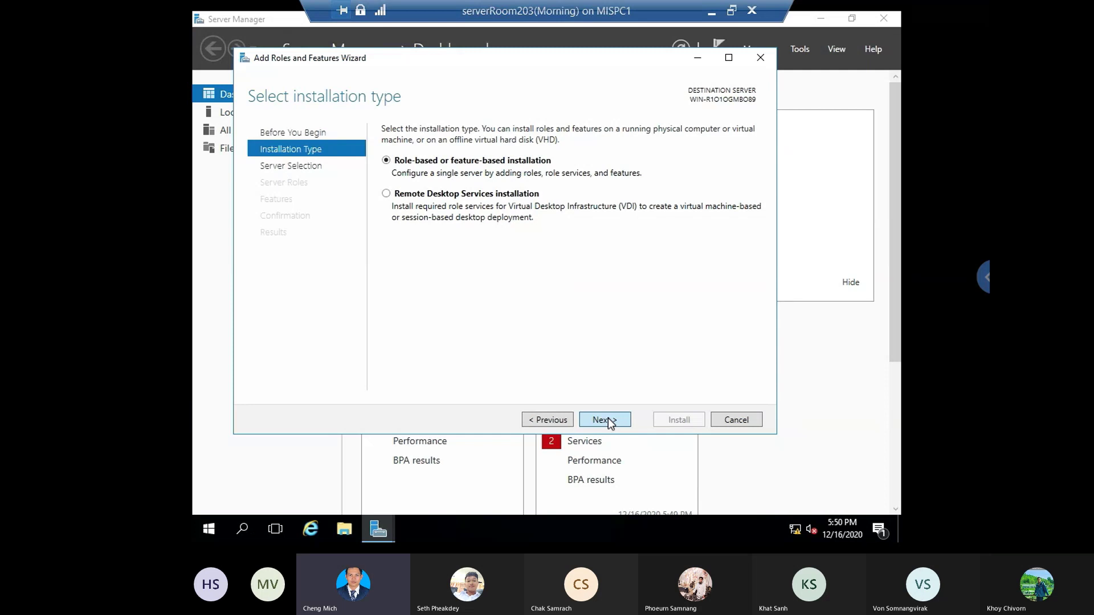
click(604, 420)
click(605, 420)
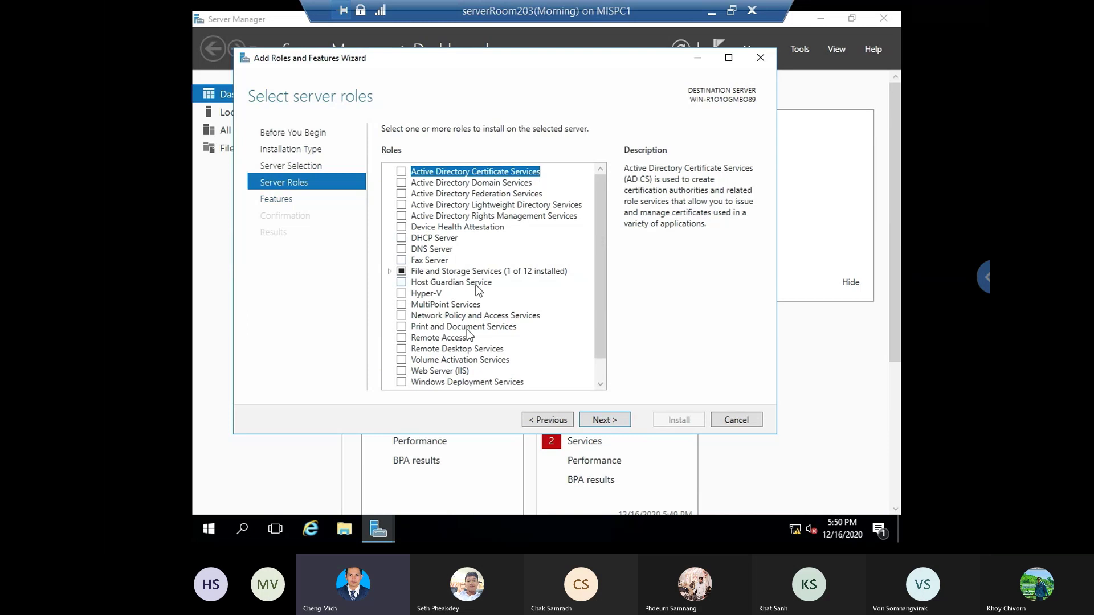
click(604, 420)
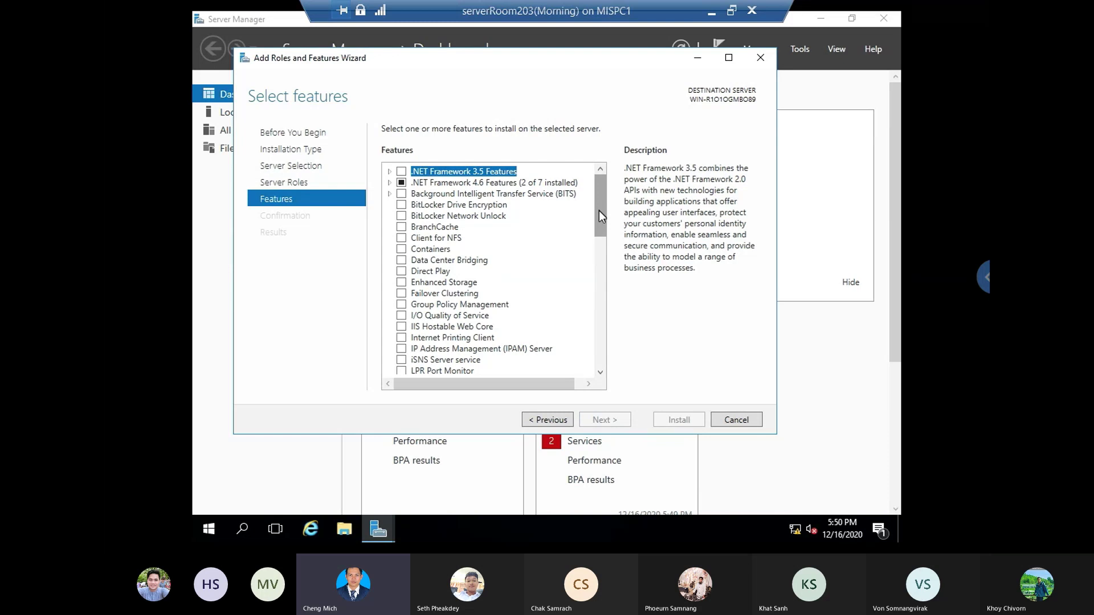
- Select the Windows Server Backup feature, install it, and close the wizard once the installation completes
drag(599, 211, 597, 368)
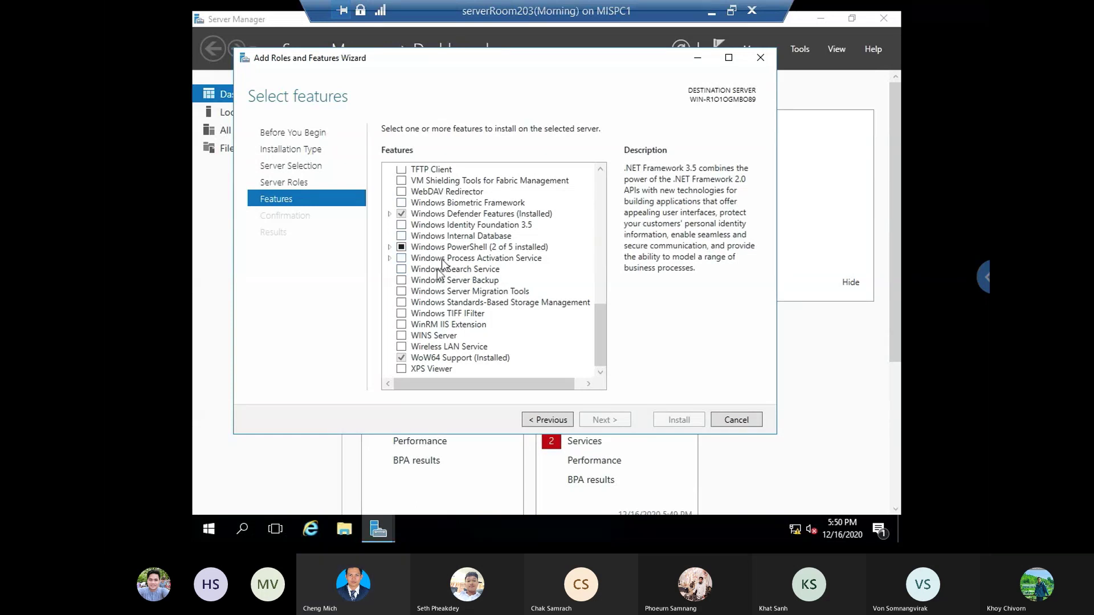
click(429, 283)
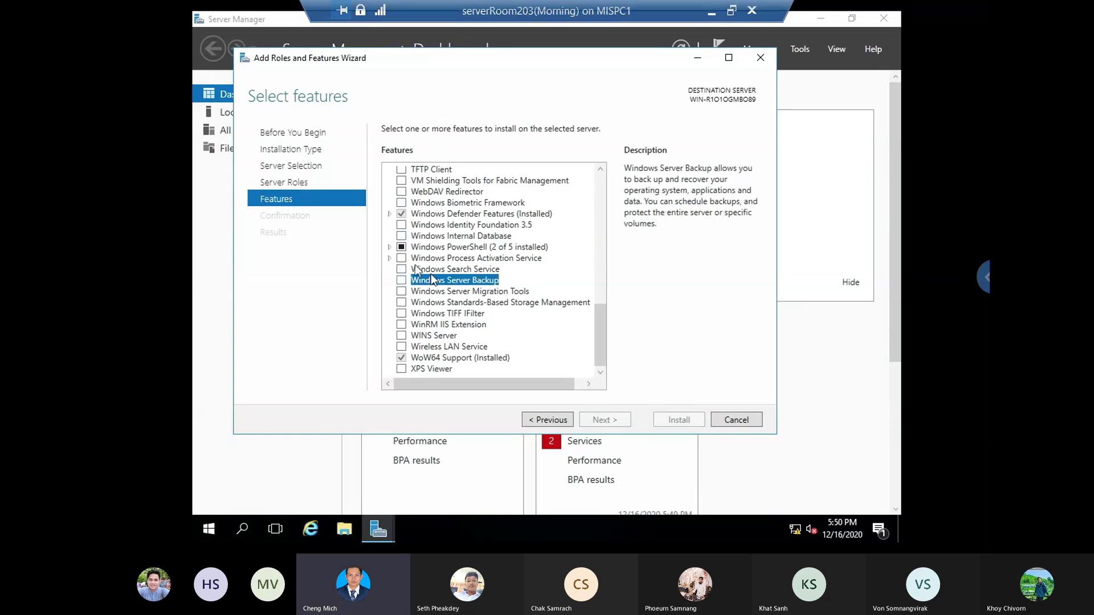
click(402, 280)
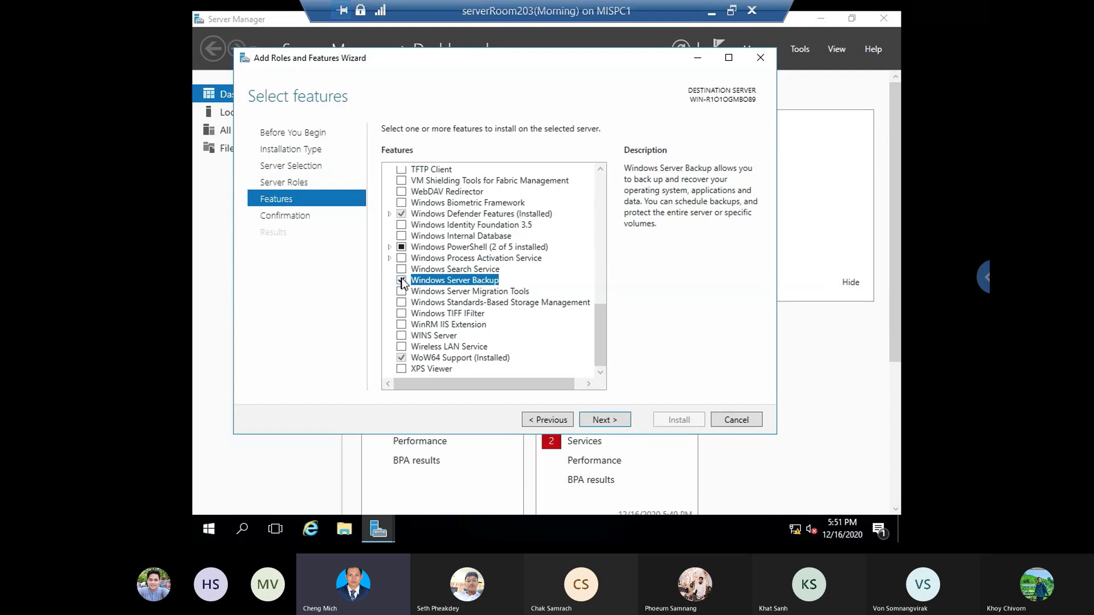
click(614, 420)
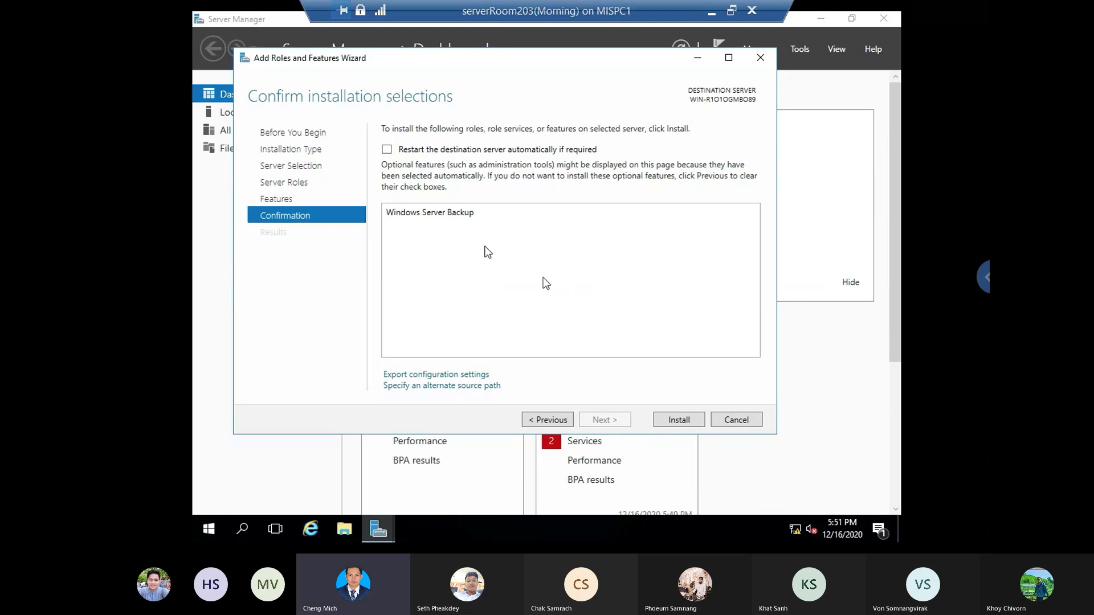
click(678, 420)
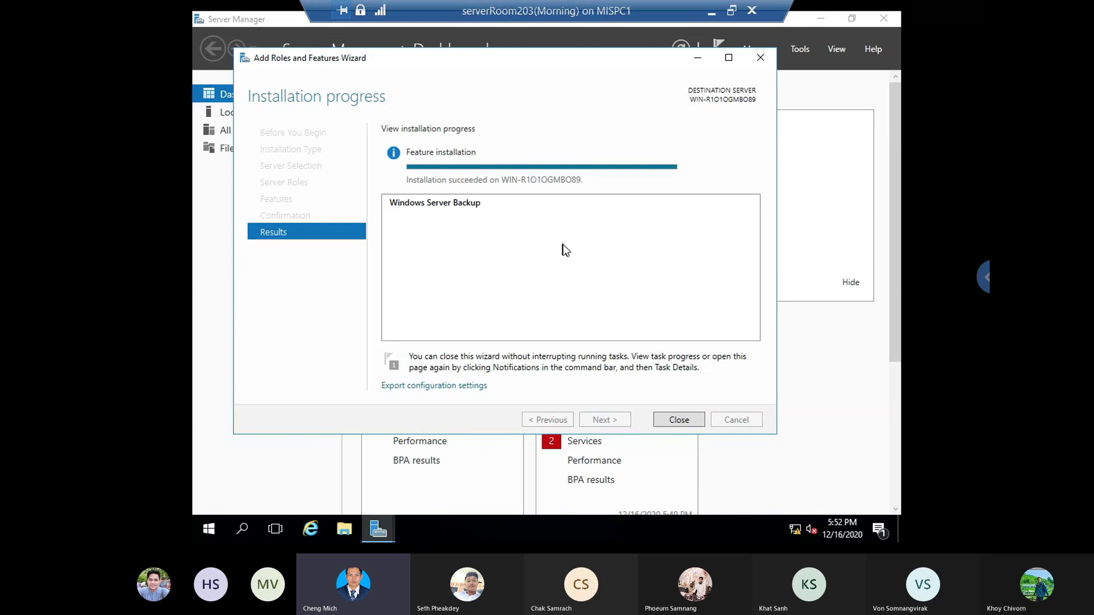
click(679, 419)
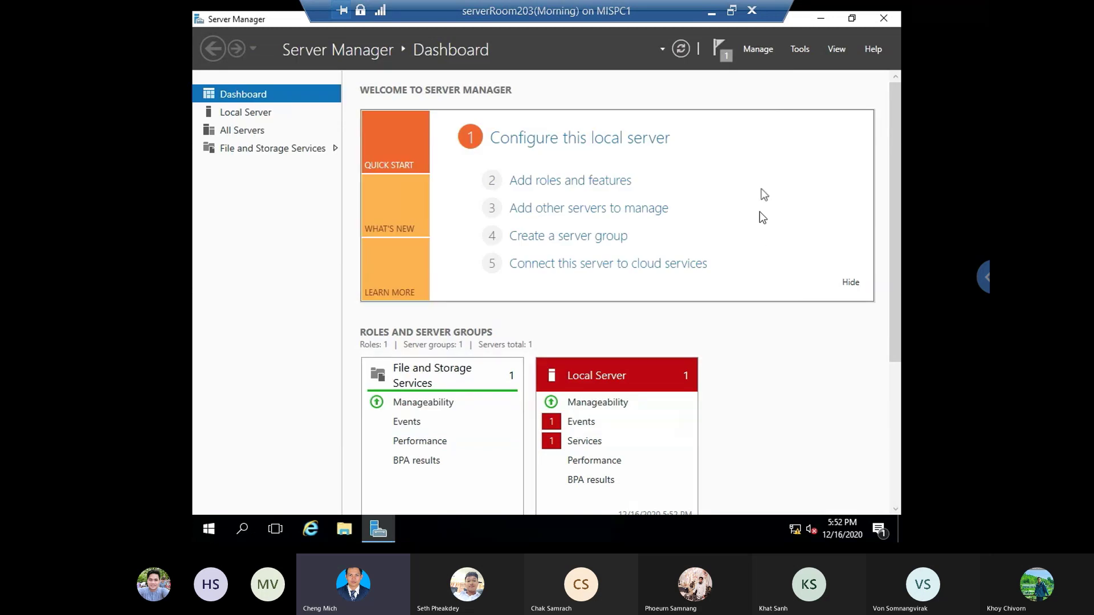
- Open Windows Server Backup from Server Manager and display its Local Backup page
click(805, 50)
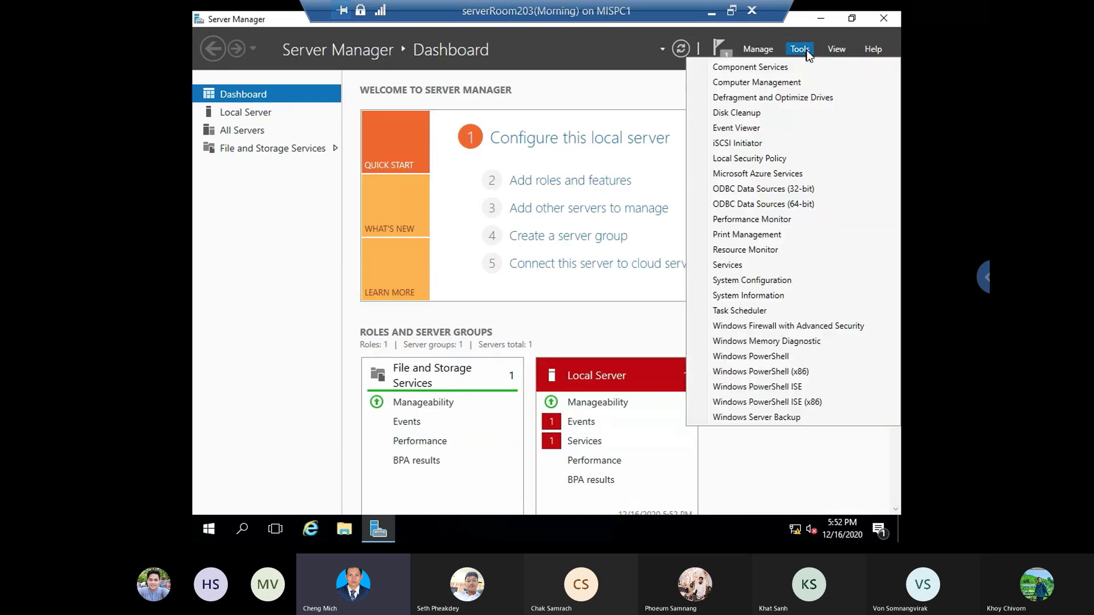
click(744, 417)
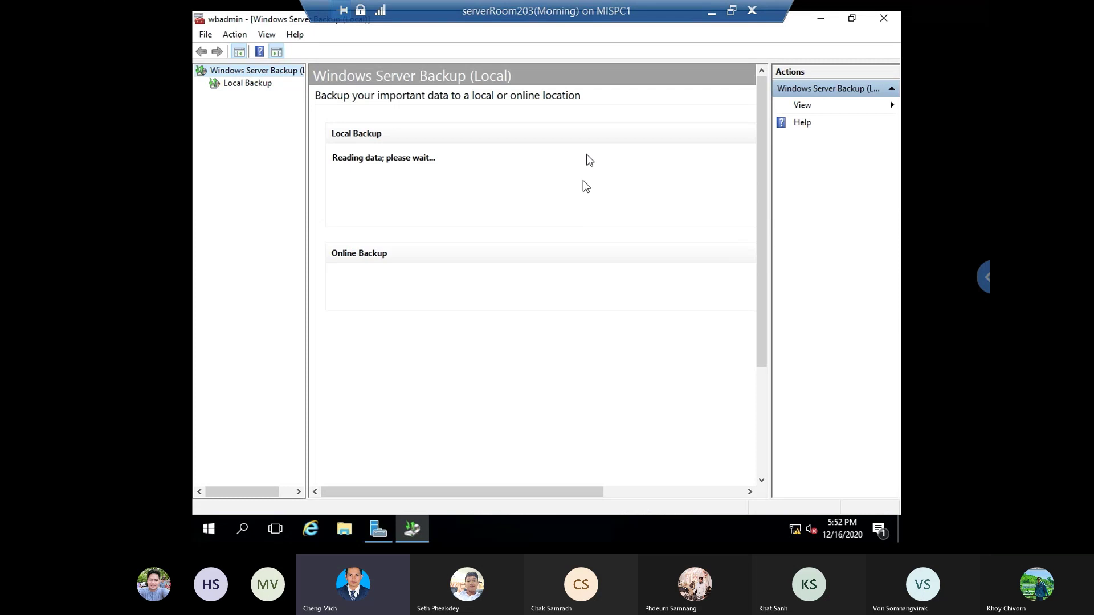
click(251, 85)
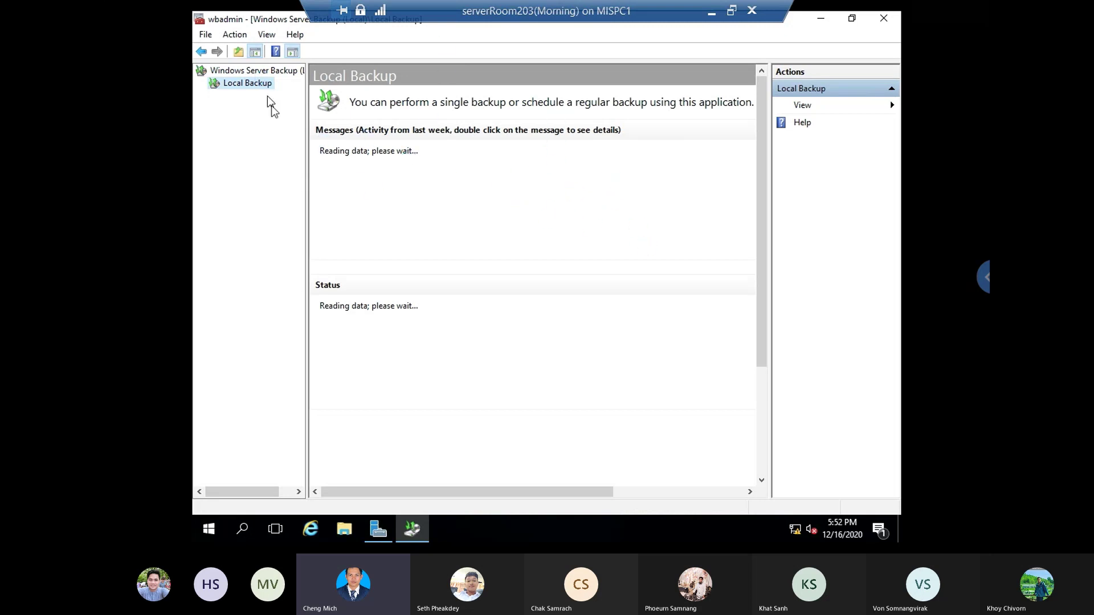
click(258, 72)
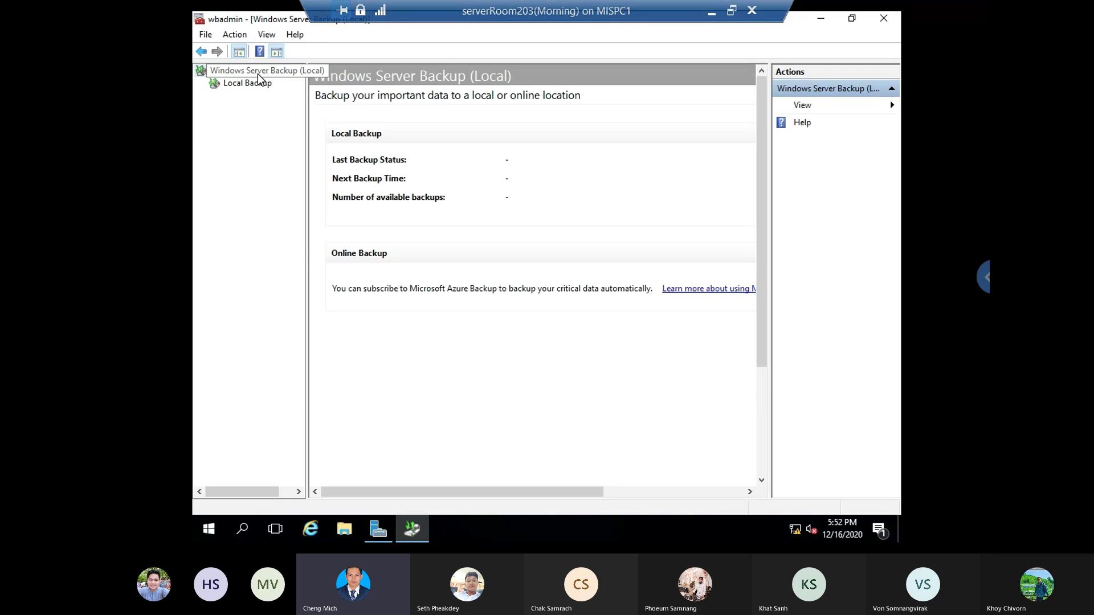
click(252, 84)
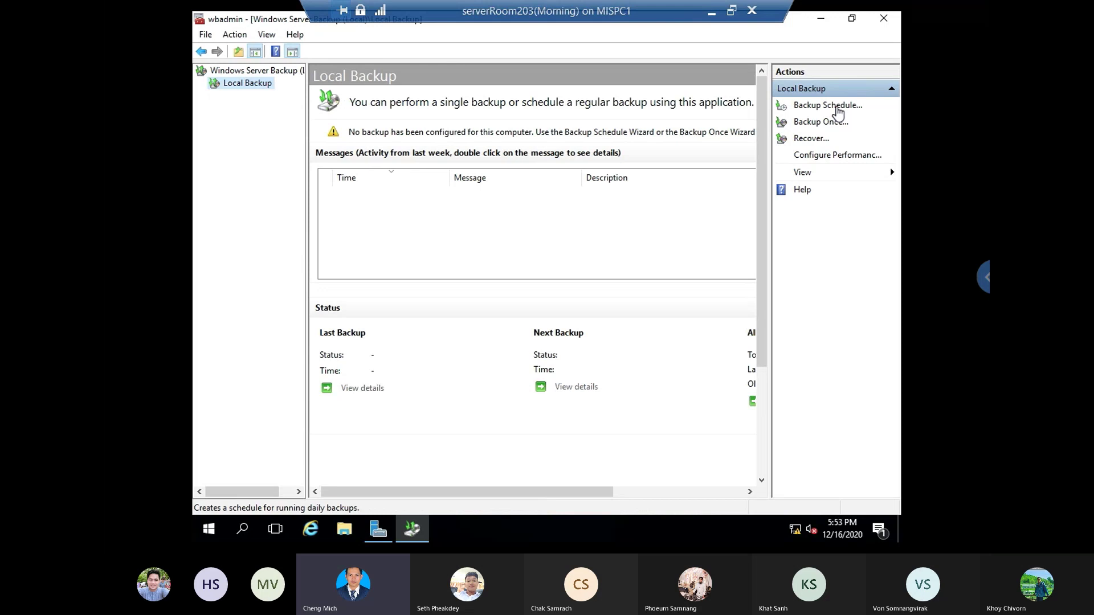
- Start a new backup schedule and choose the Custom configuration to back up selected volumes and files
click(838, 108)
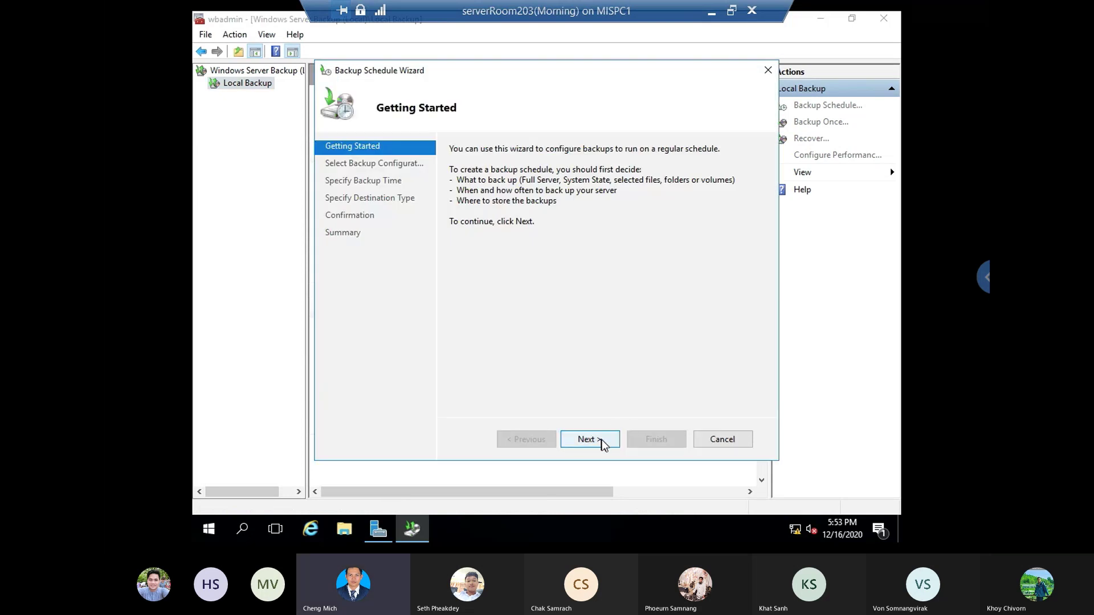
click(603, 440)
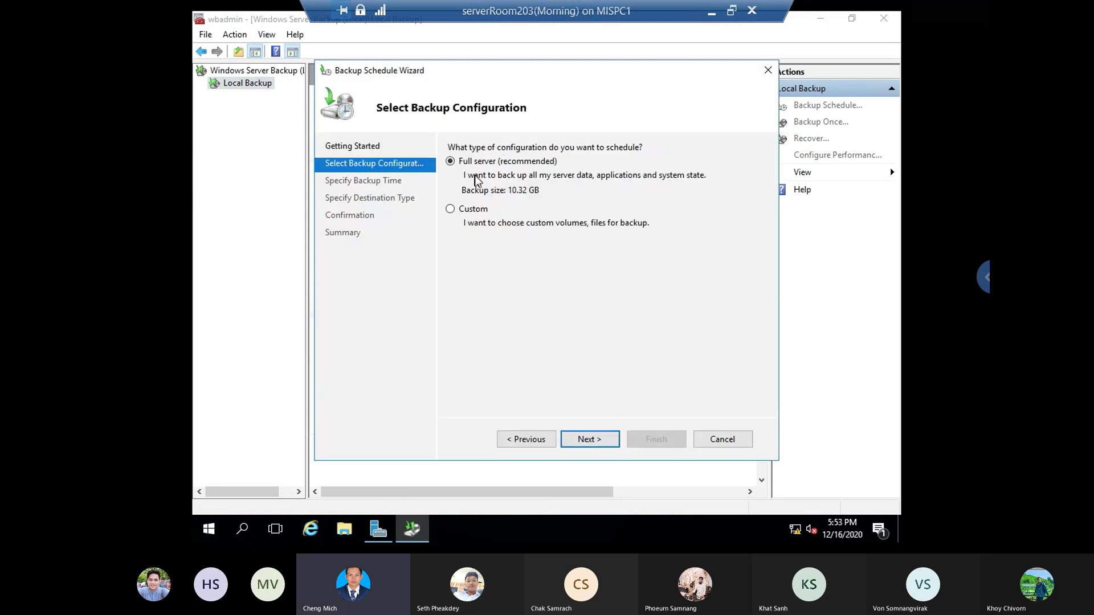
click(461, 212)
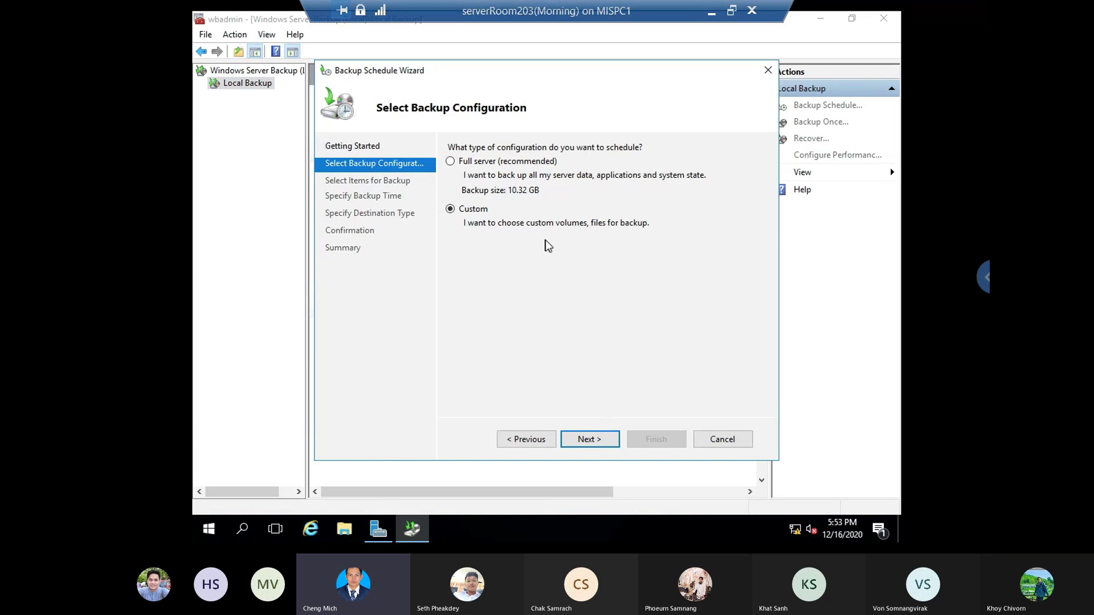
click(486, 164)
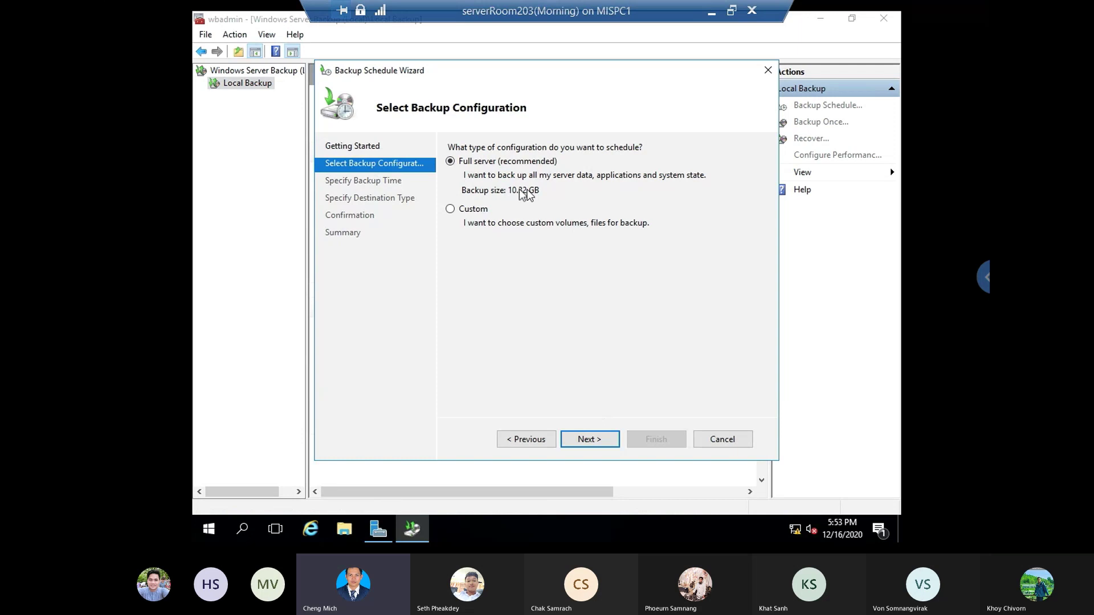
click(471, 209)
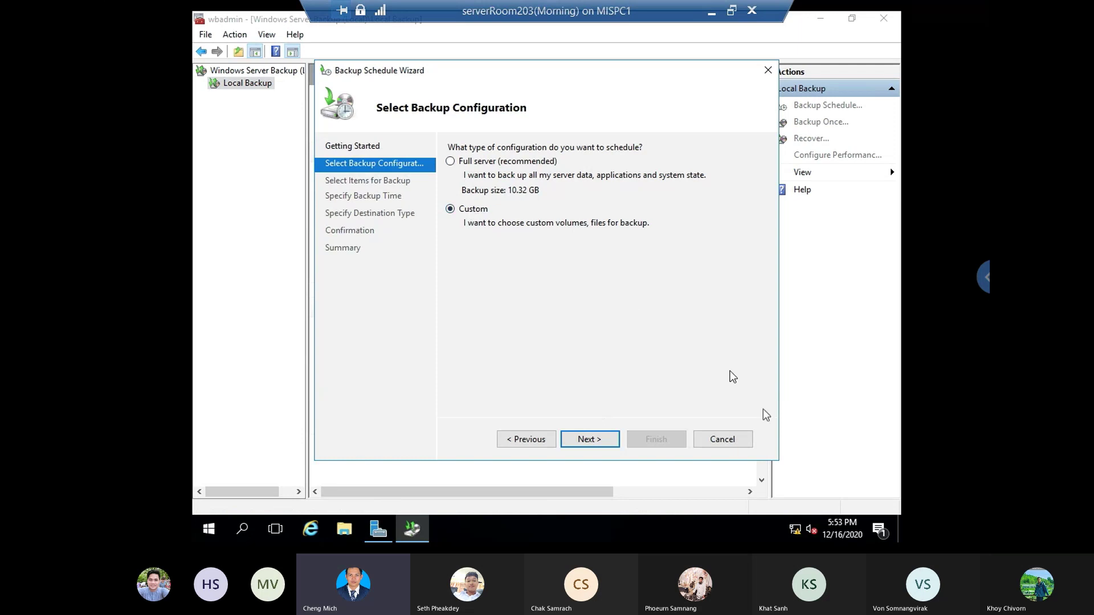
click(599, 442)
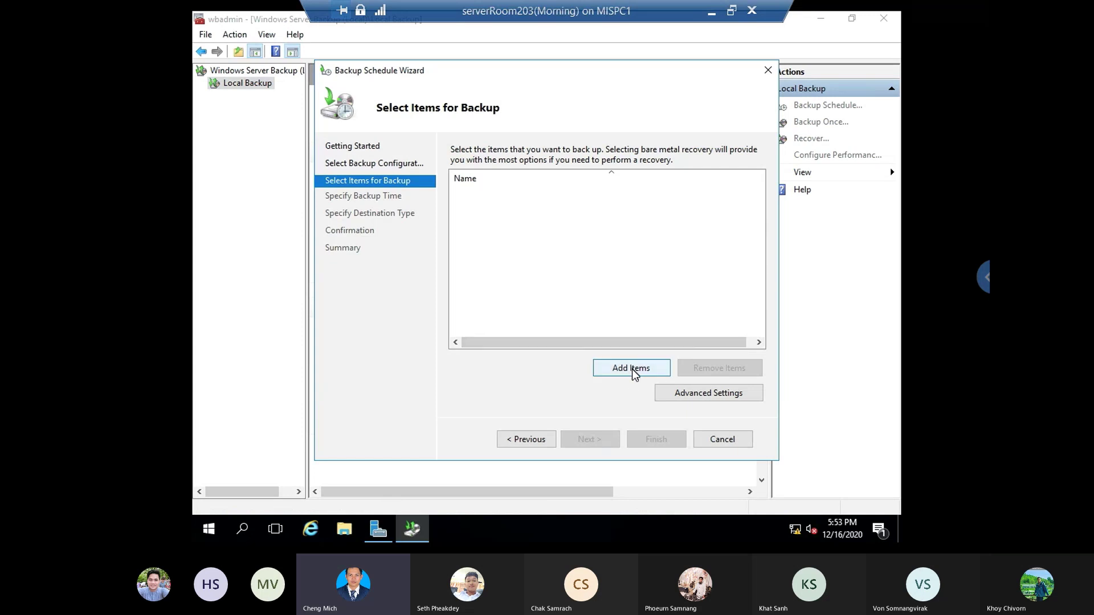
- Add the Administrator folder under Users on Local disk (C:) to the items for backup
click(633, 370)
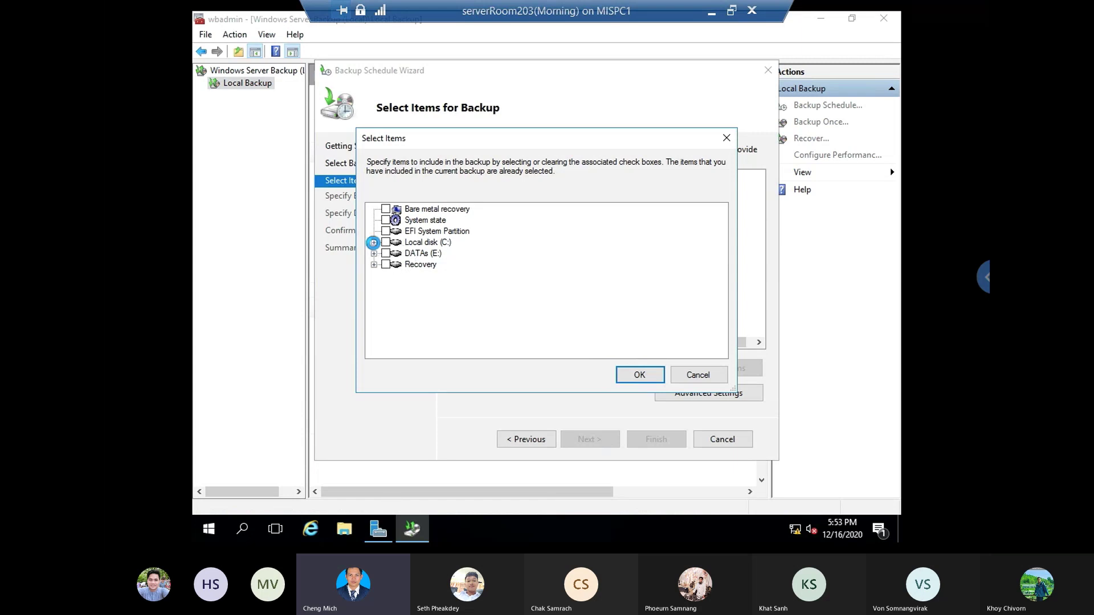
click(374, 243)
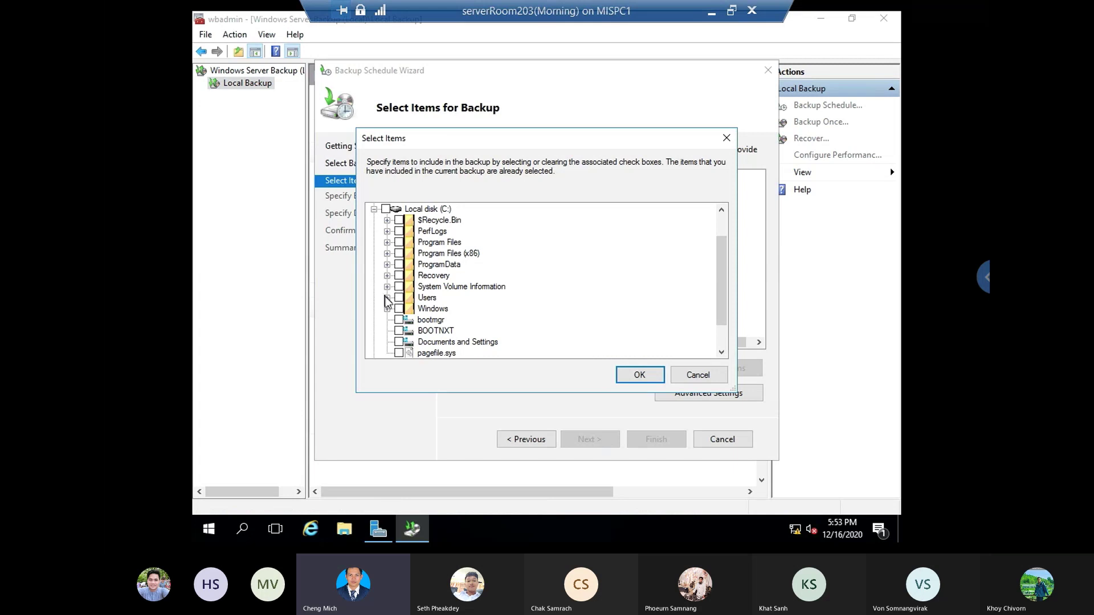
click(387, 297)
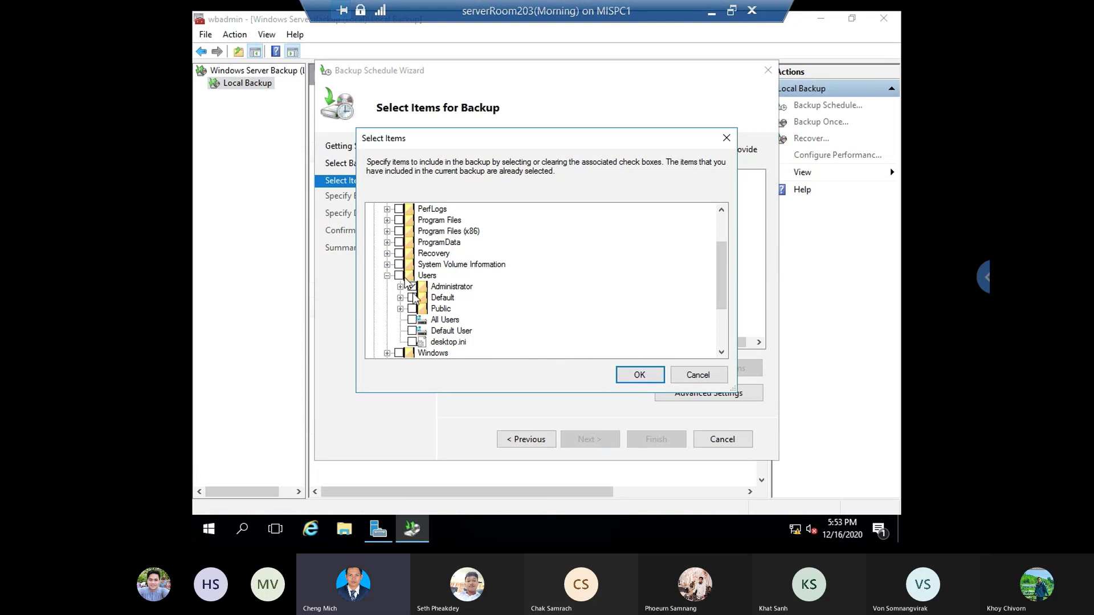
click(639, 376)
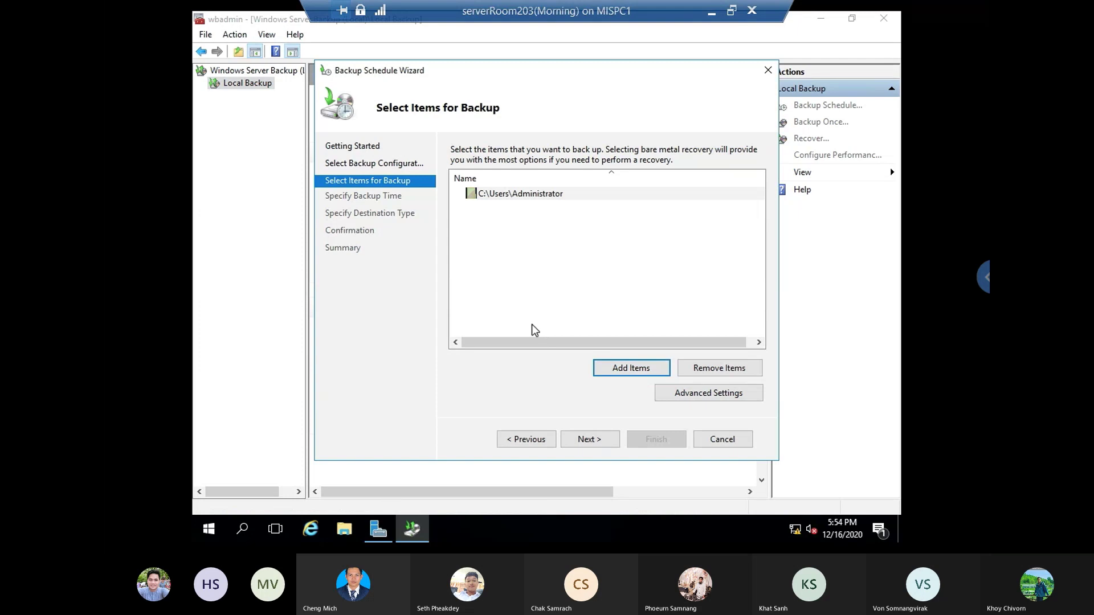
- Reopen the selection of backup items, and open Local Disk (C:) in a File Explorer window
click(609, 368)
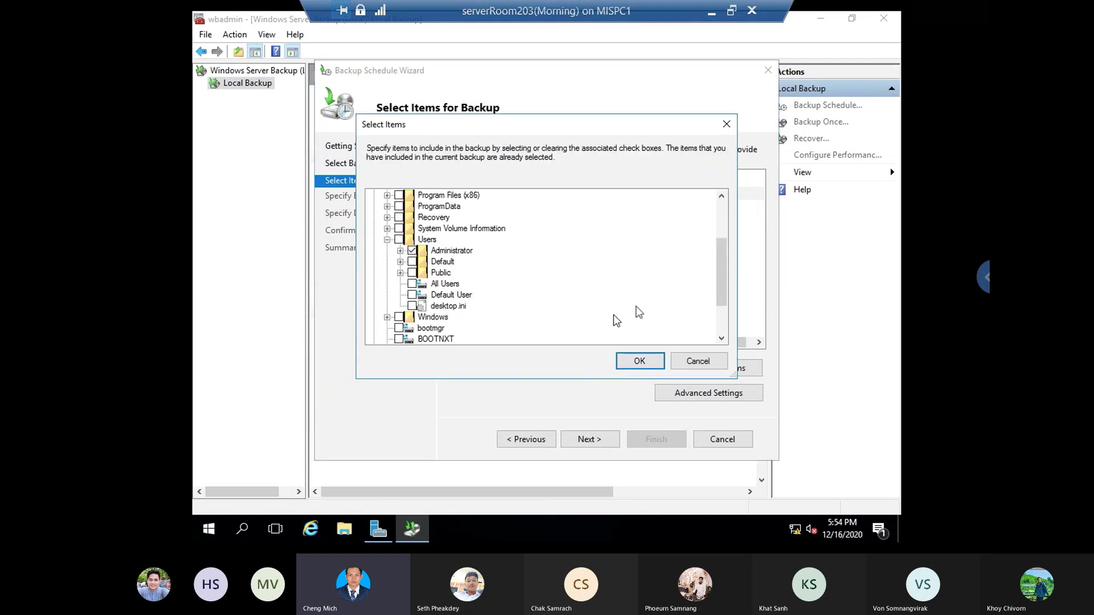
drag(723, 286, 724, 250)
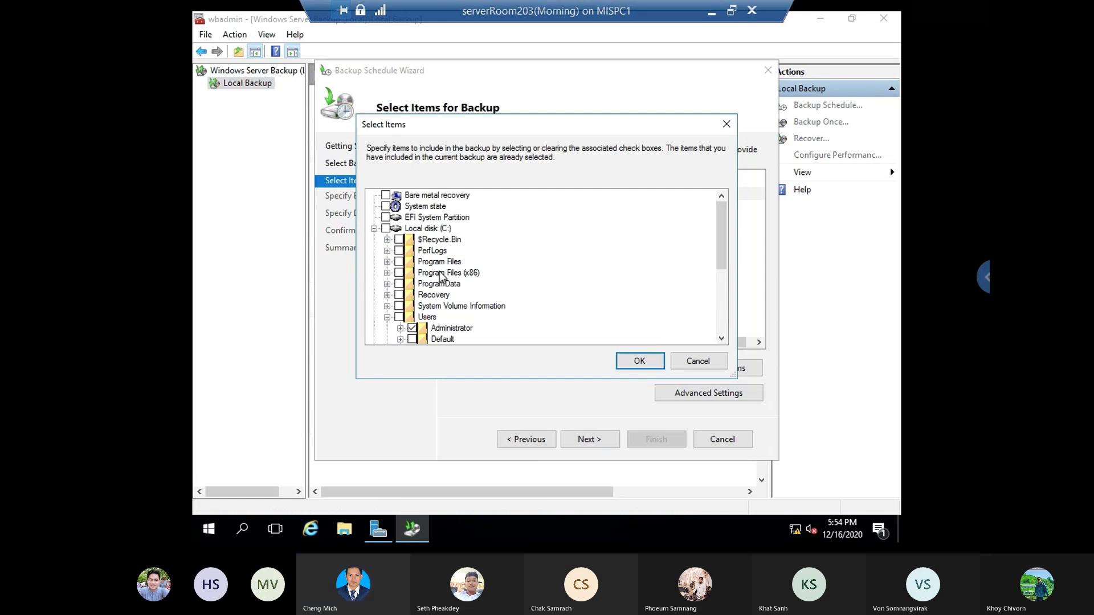
click(344, 531)
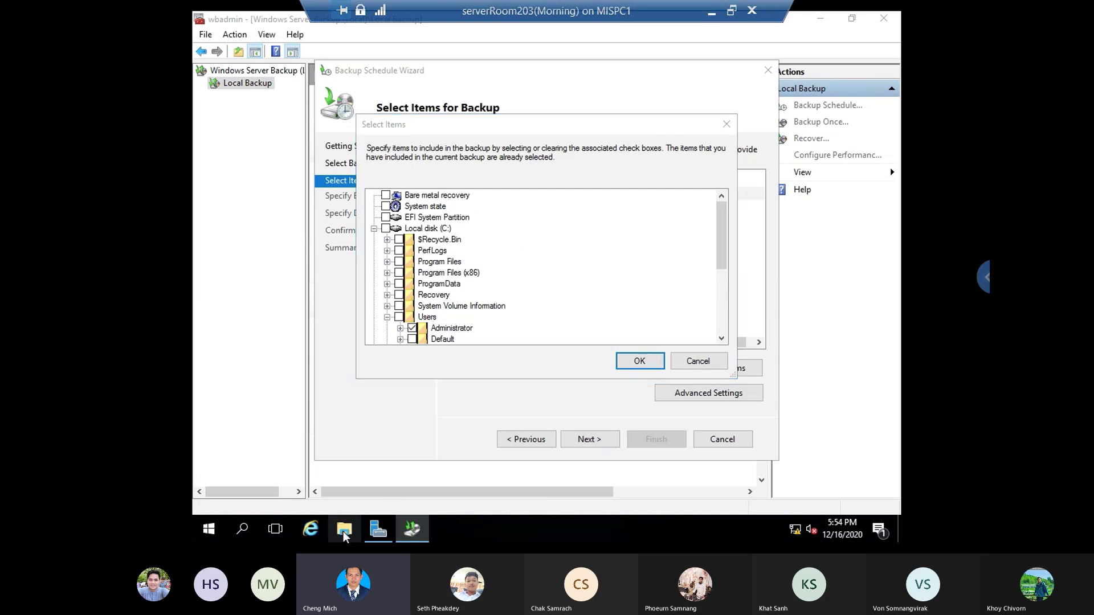
click(344, 531)
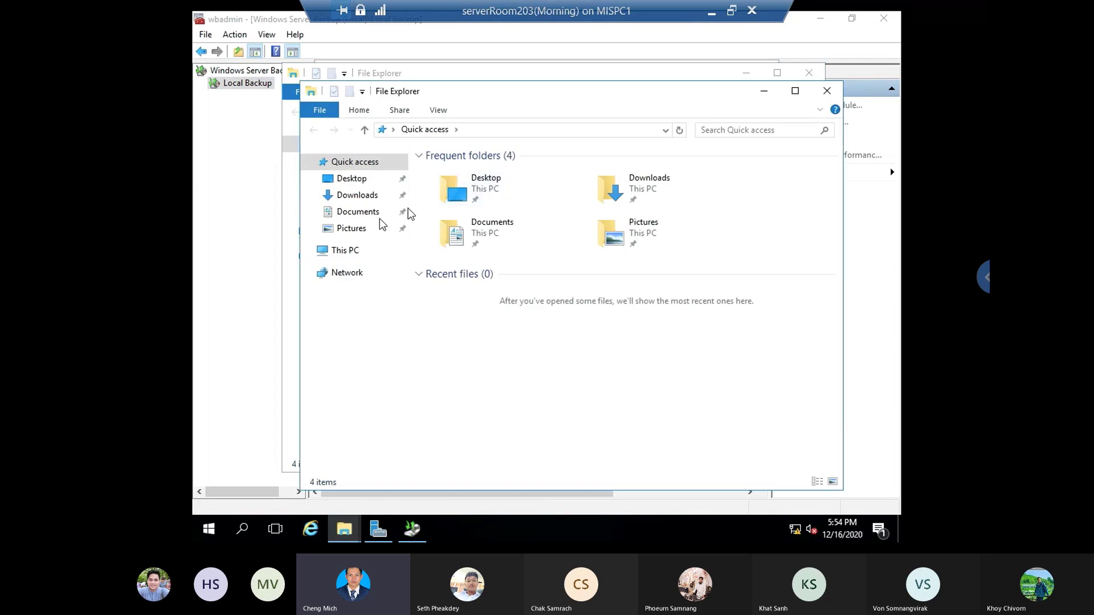
click(349, 249)
double_click(465, 318)
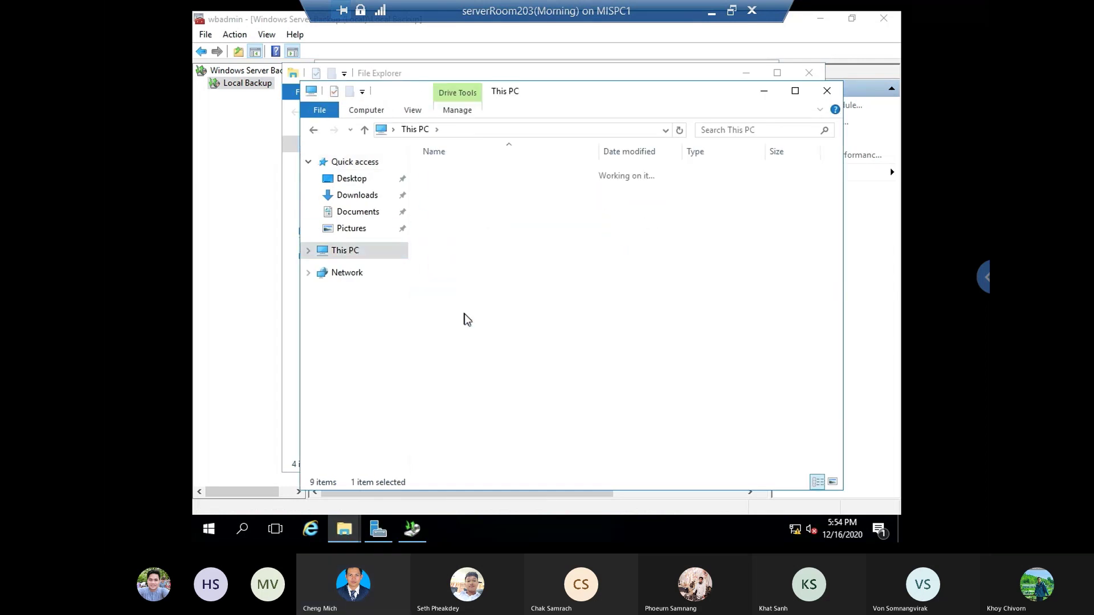
- Create a new folder named MyDocuments on Local Disk (C:)
right_click(443, 294)
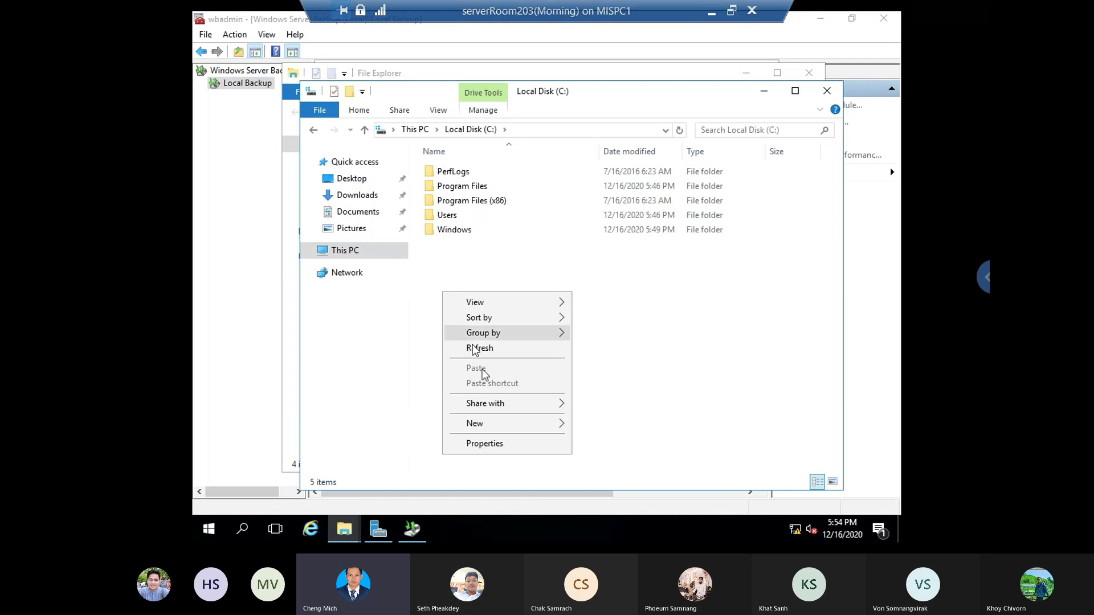
mouse_move(501, 430)
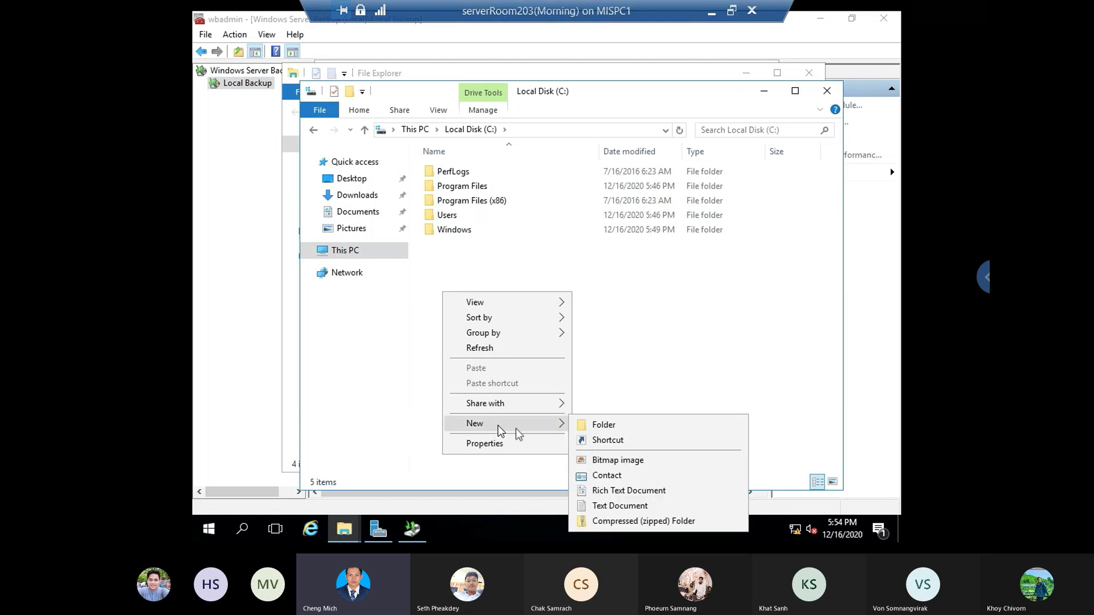
click(598, 425)
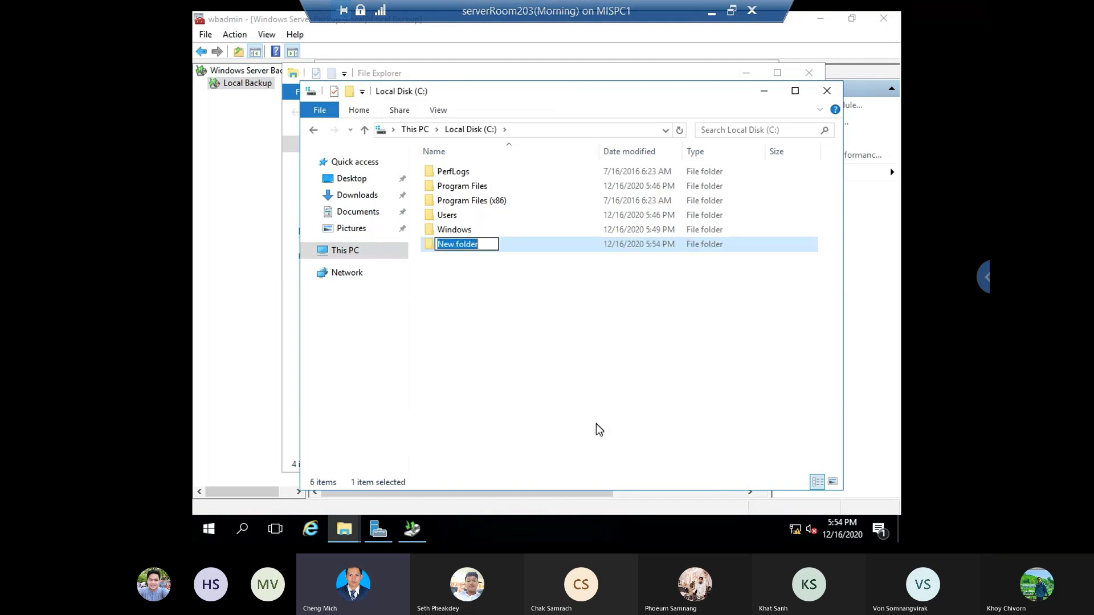
text(y)
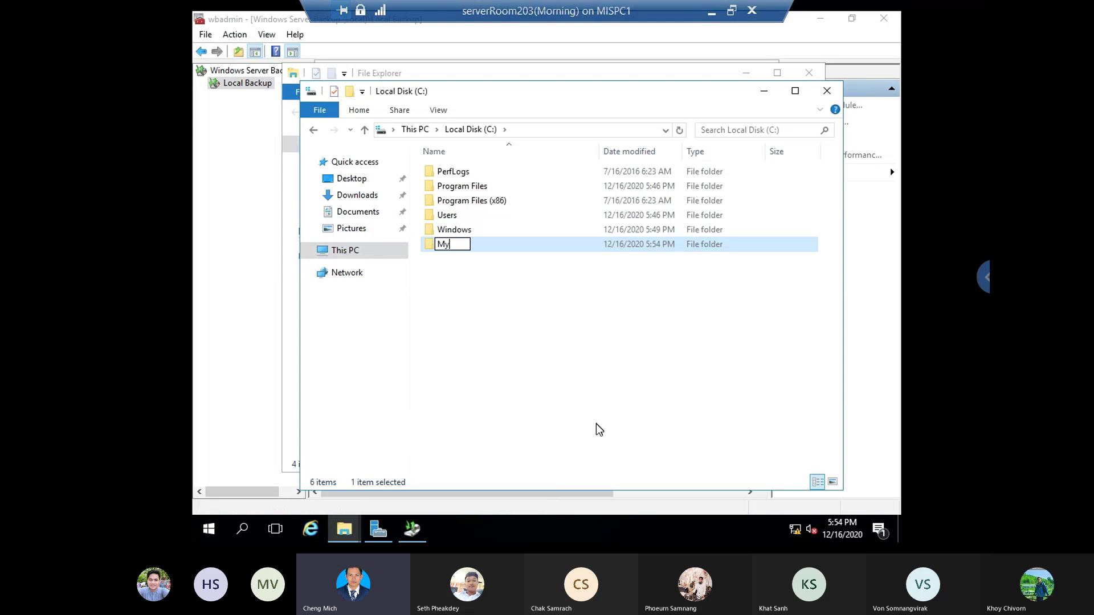
text(Document)
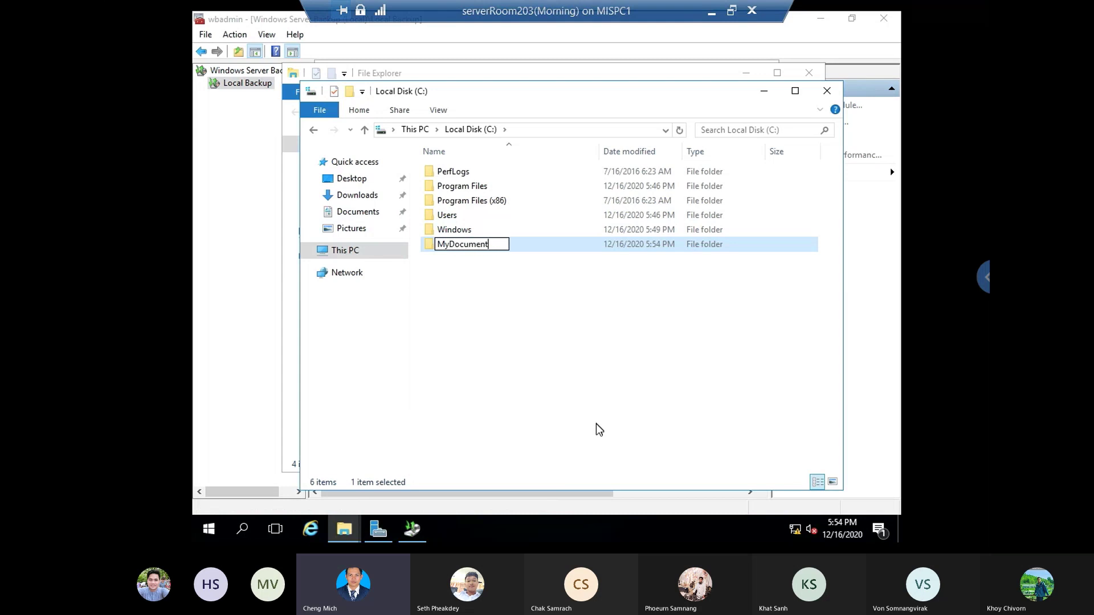
text(s)
click(617, 440)
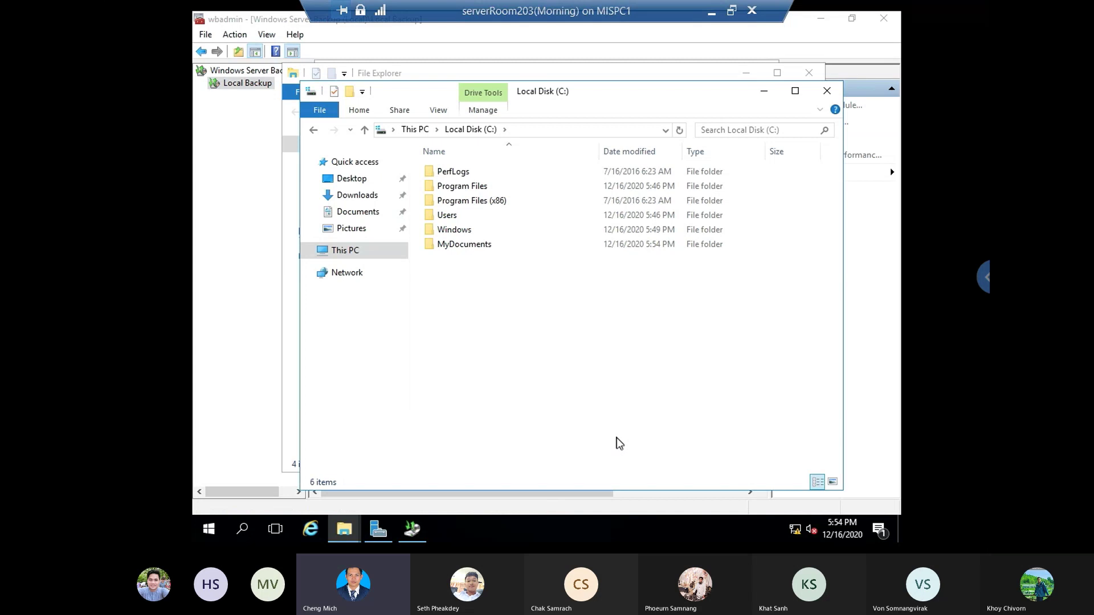
- Open the MyDocuments folder and create a subfolder in it, keeping the default name
double_click(478, 245)
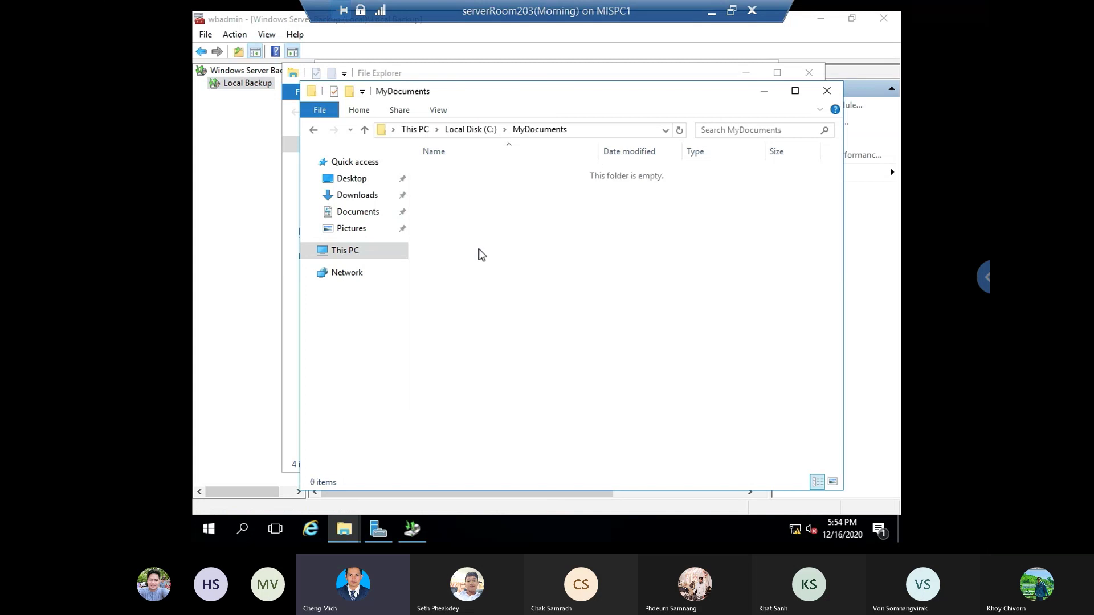
right_click(479, 249)
mouse_move(542, 415)
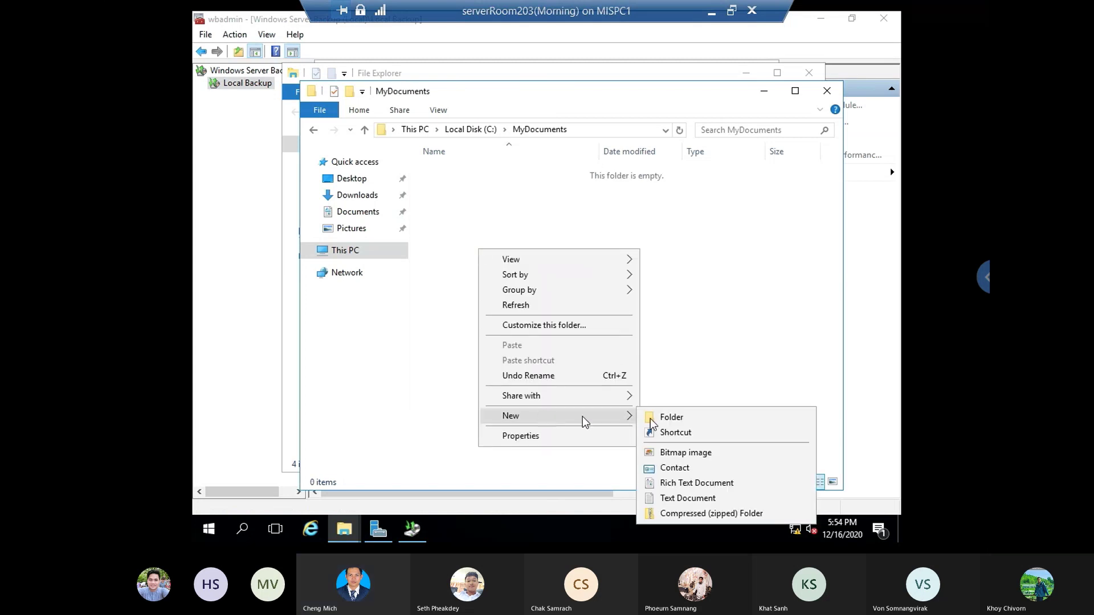
click(682, 417)
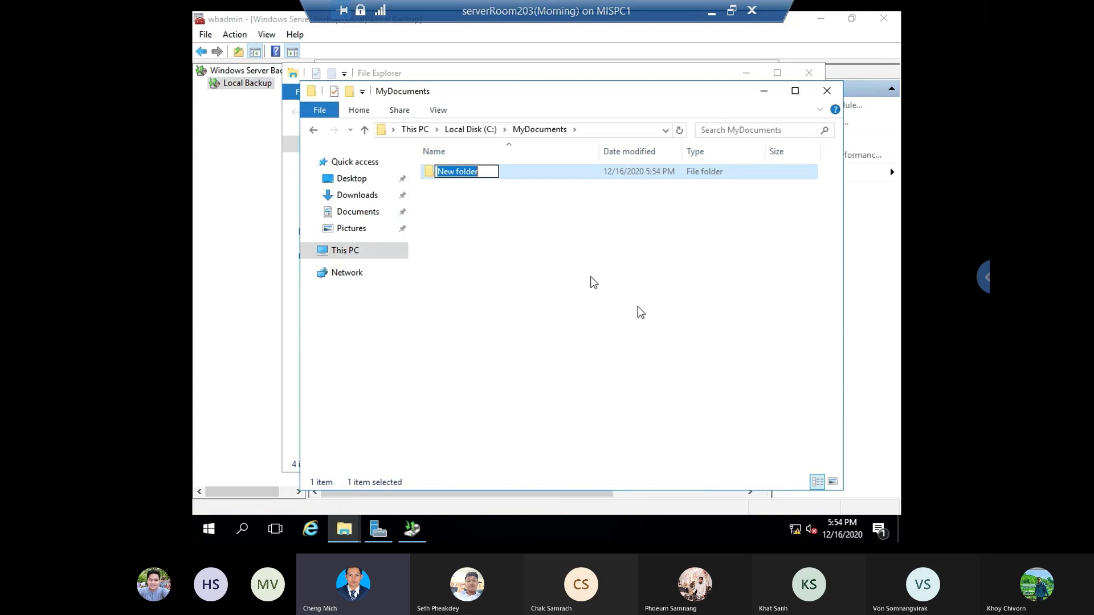
- Create a Rich Text Document with its default name in the MyDocuments folder
right_click(572, 277)
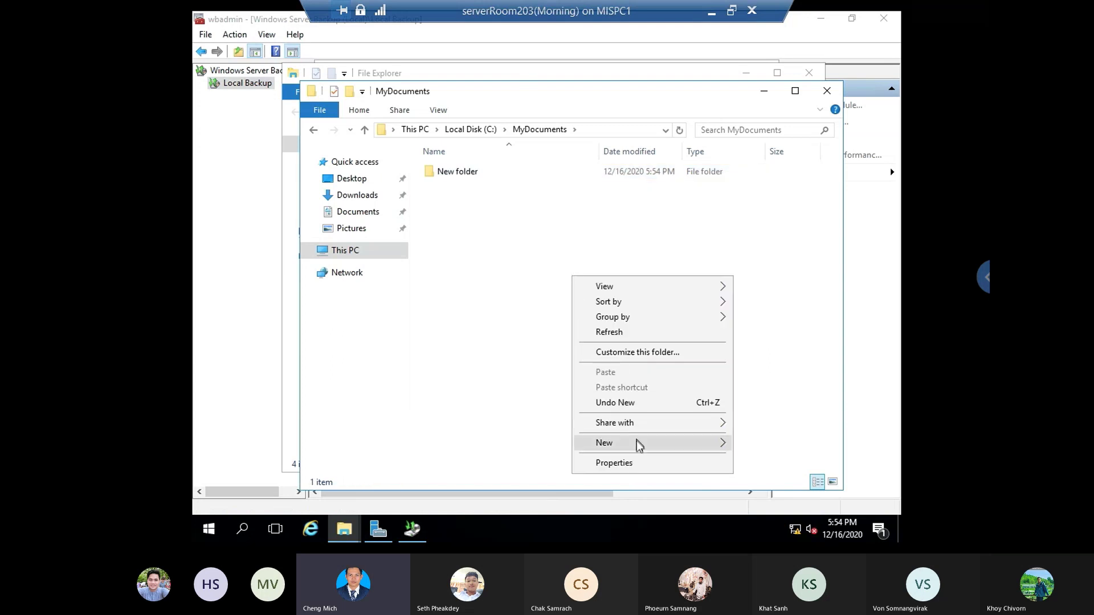
mouse_move(637, 441)
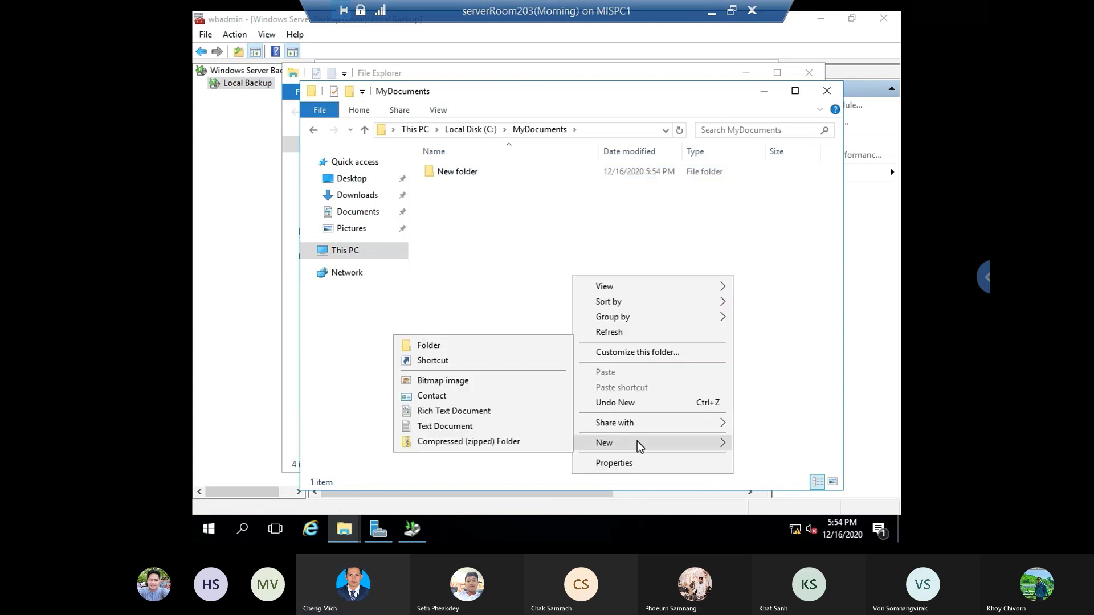
click(473, 413)
click(511, 289)
- Create a compressed (zipped) folder with its default name in MyDocuments, and close that File Explorer window
right_click(511, 289)
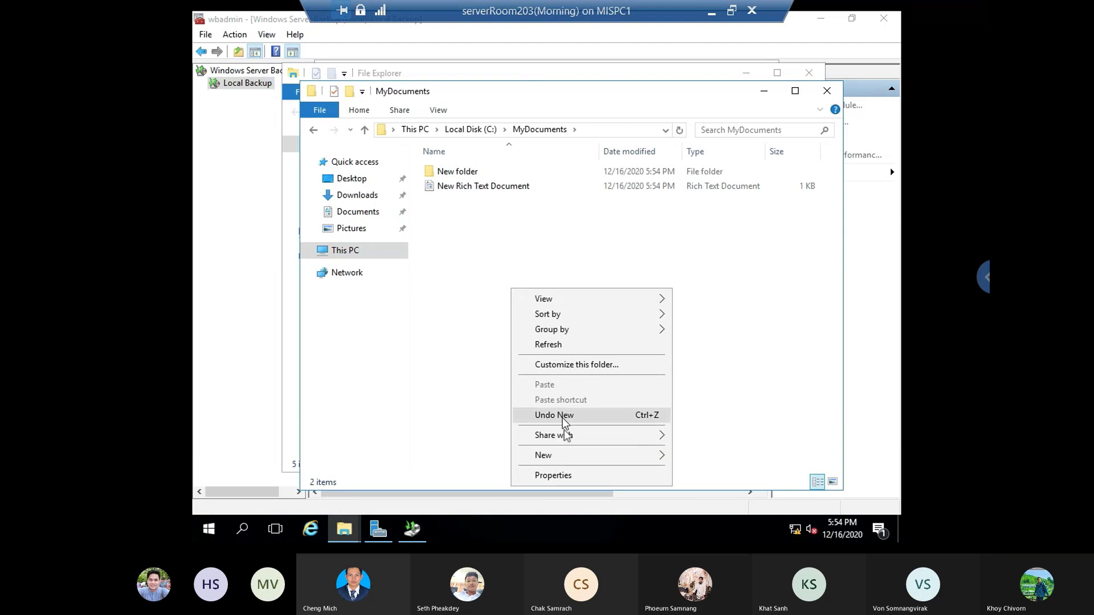
mouse_move(593, 459)
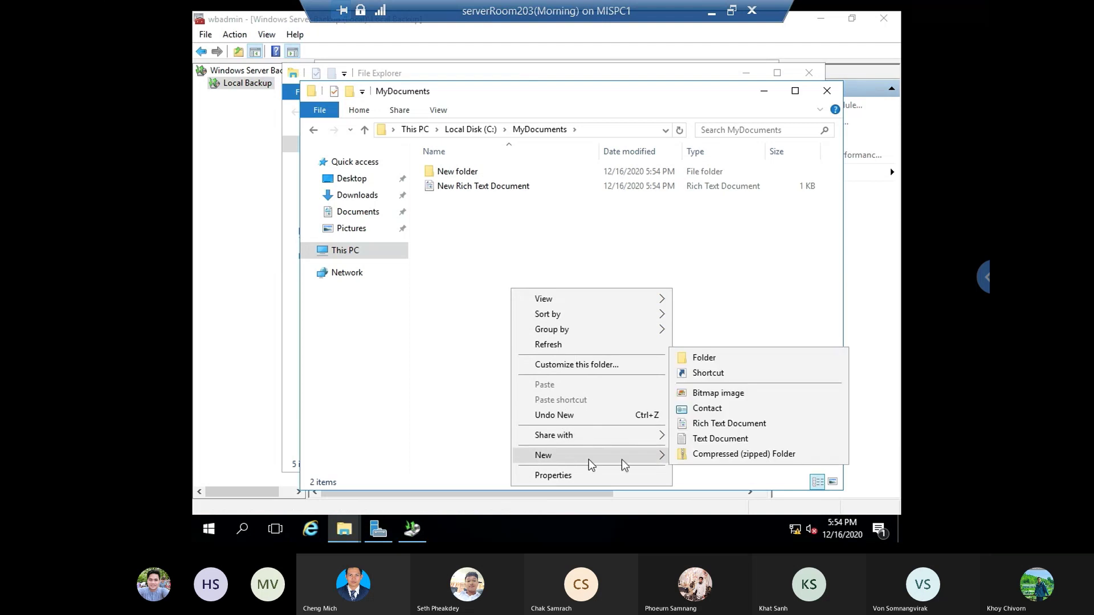
click(725, 454)
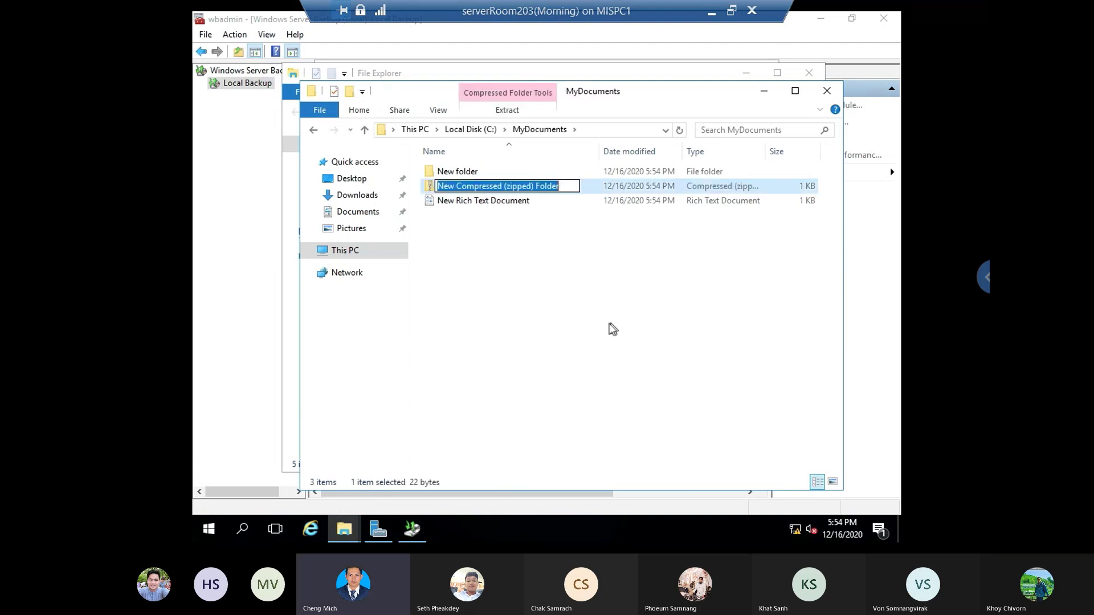
click(674, 319)
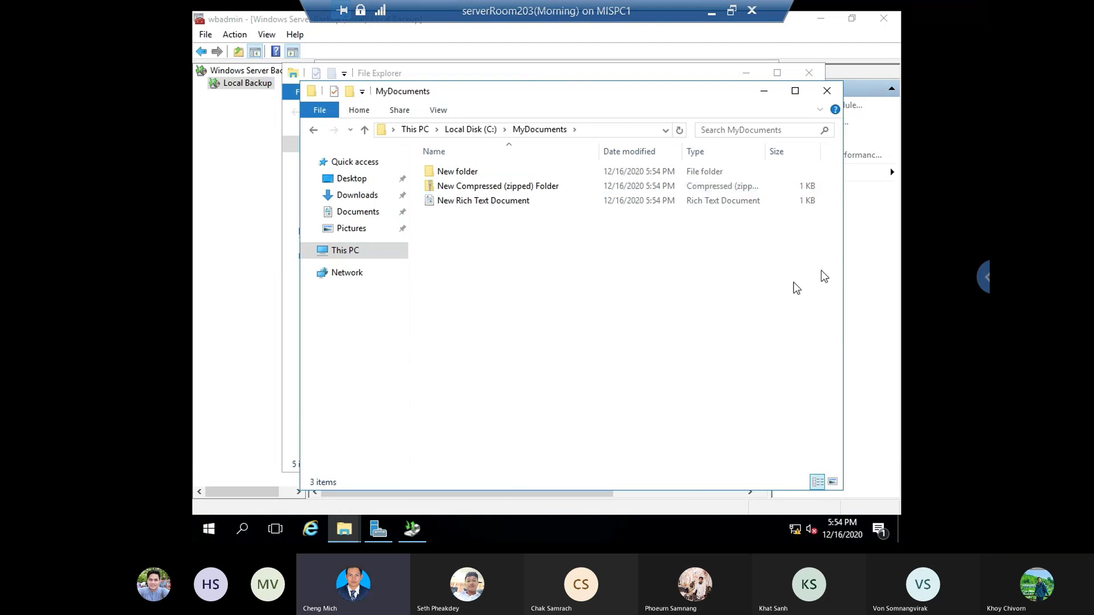
click(827, 91)
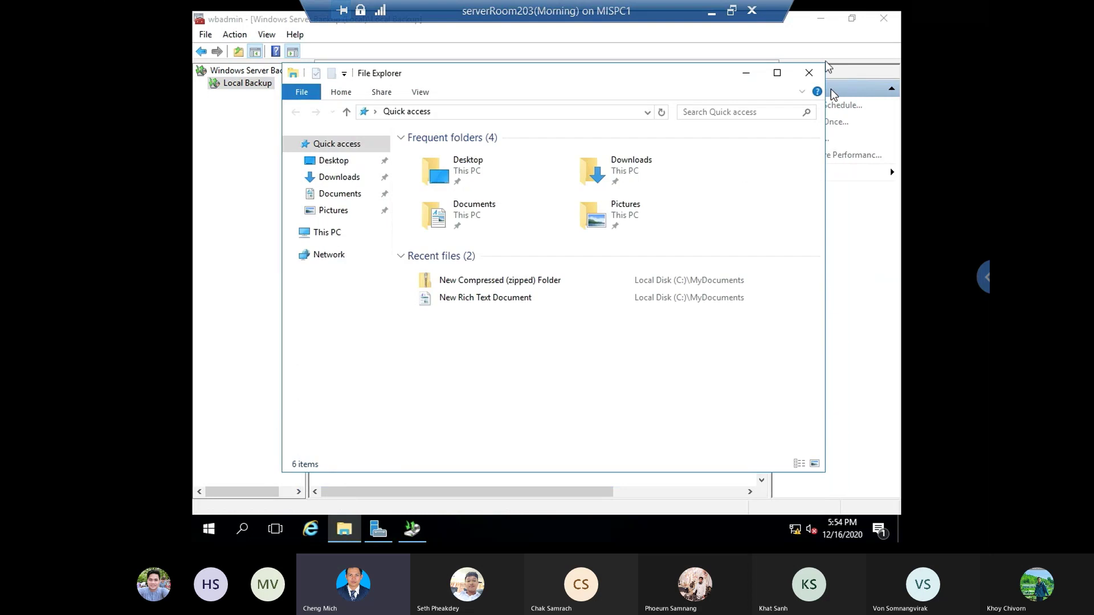
- Switch back to Windows Server Backup, look for MyDocuments under Local disk (C:) in the item selection, and cancel the dialog
click(412, 528)
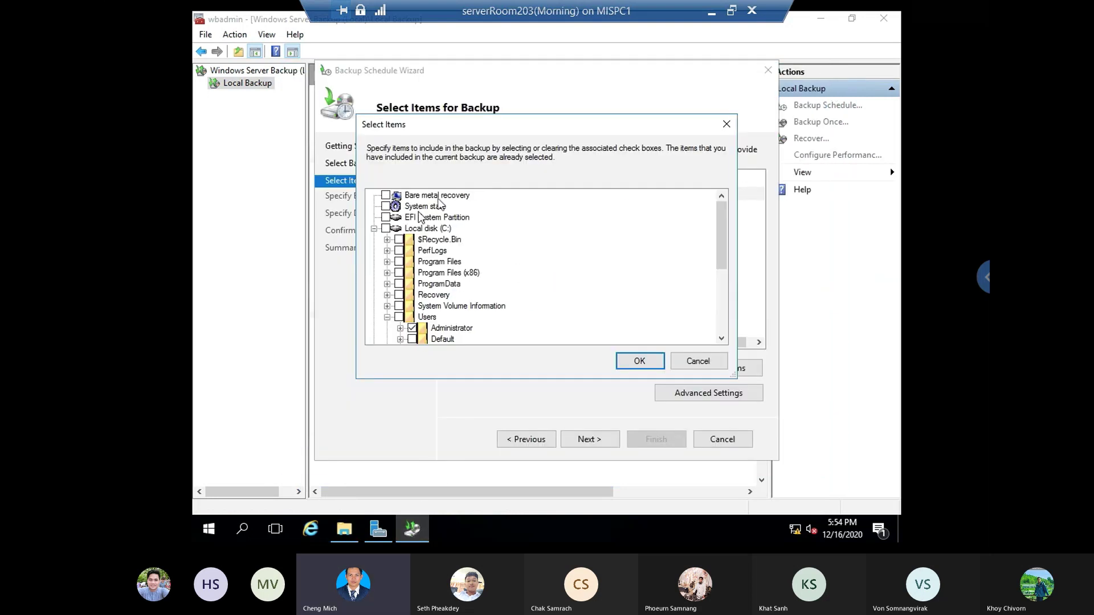
click(420, 229)
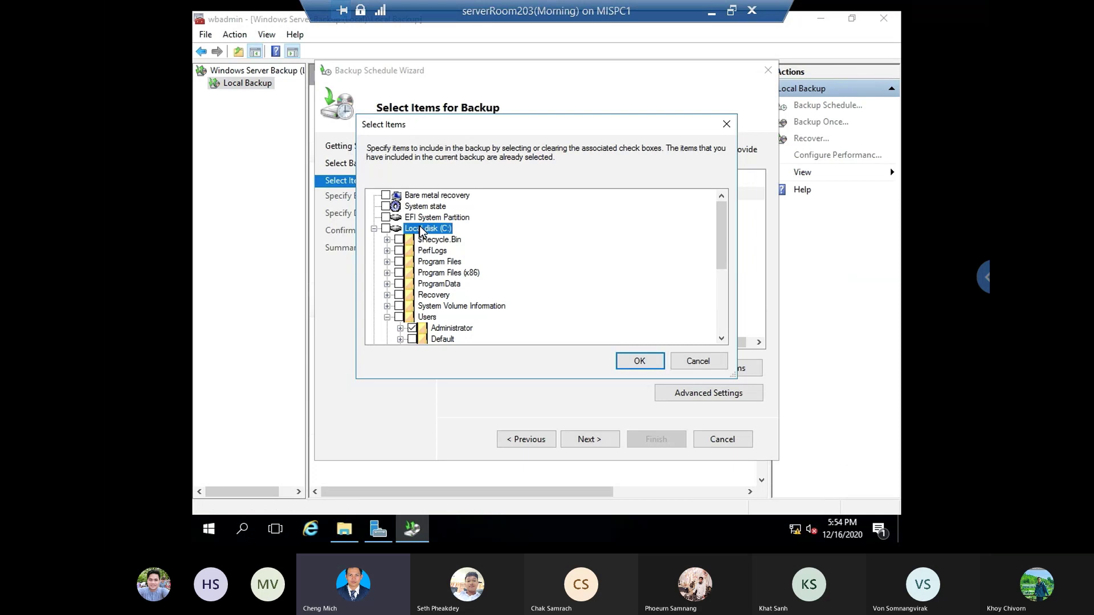
double_click(421, 229)
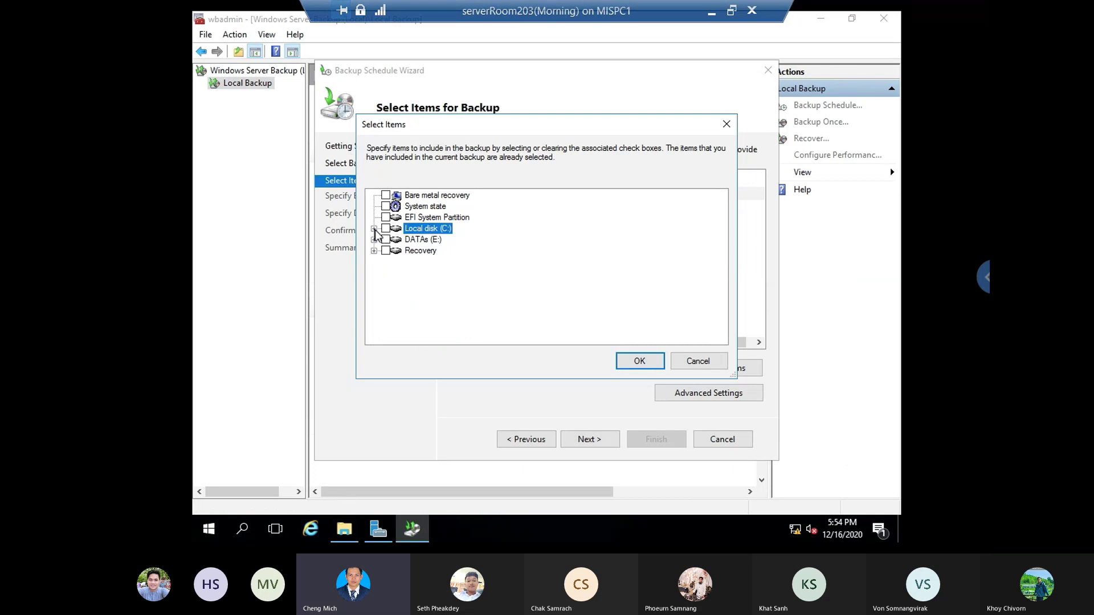
double_click(421, 229)
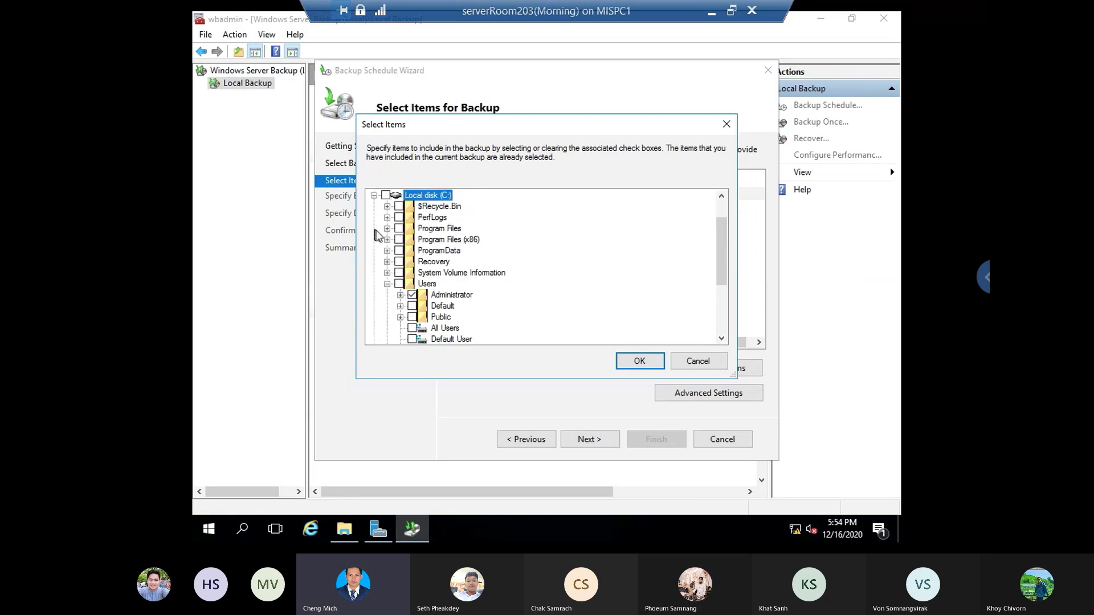
click(387, 284)
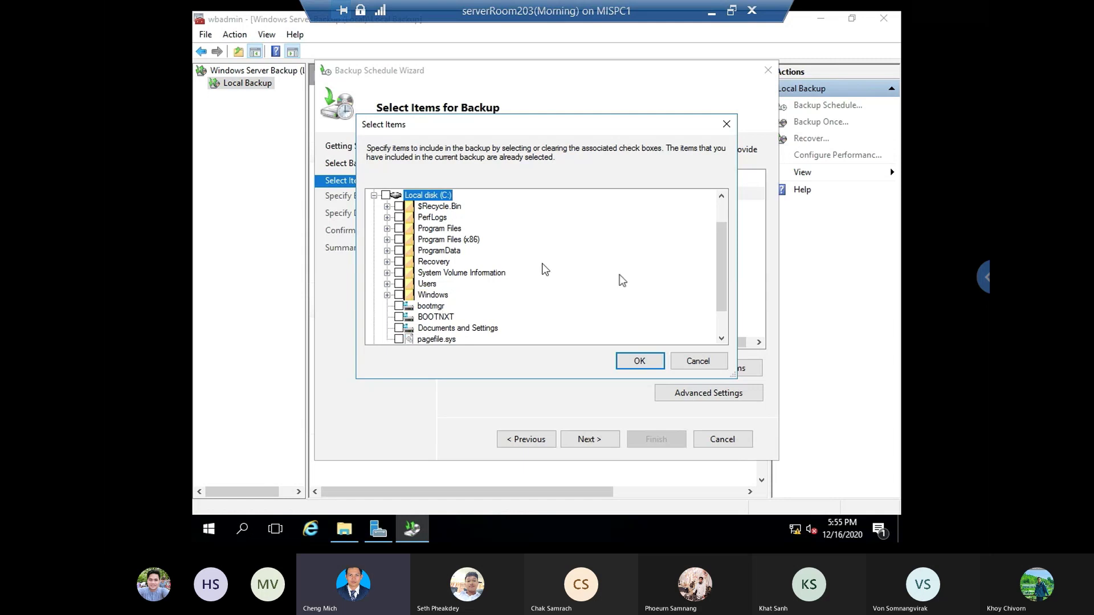
click(695, 362)
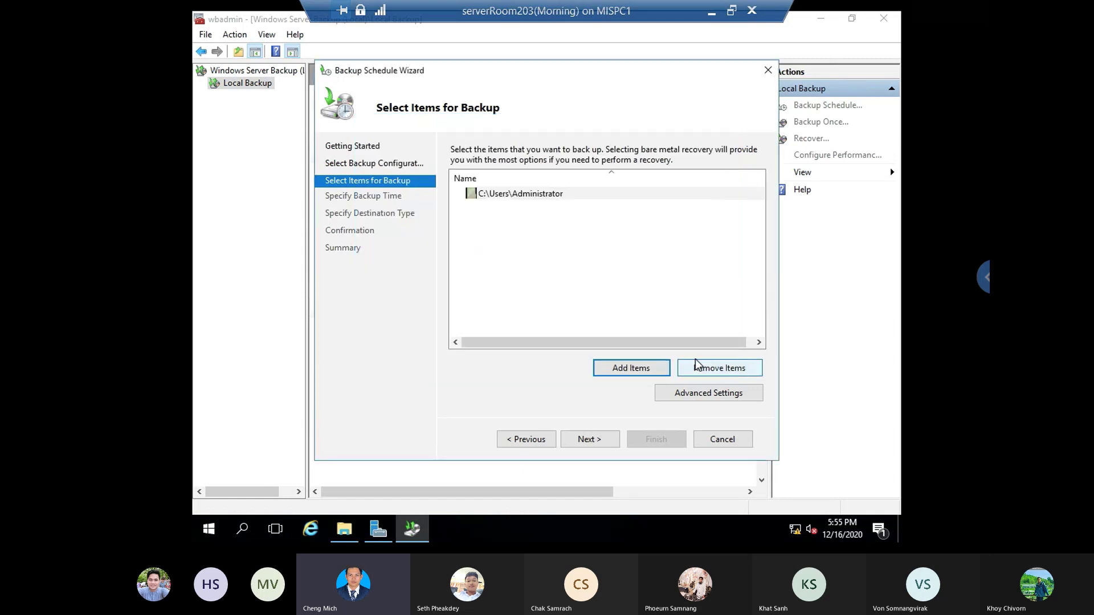
- Reopen the backup item selection, check Local disk (C:) for the MyDocuments folder, and close the dialog without changes
click(630, 368)
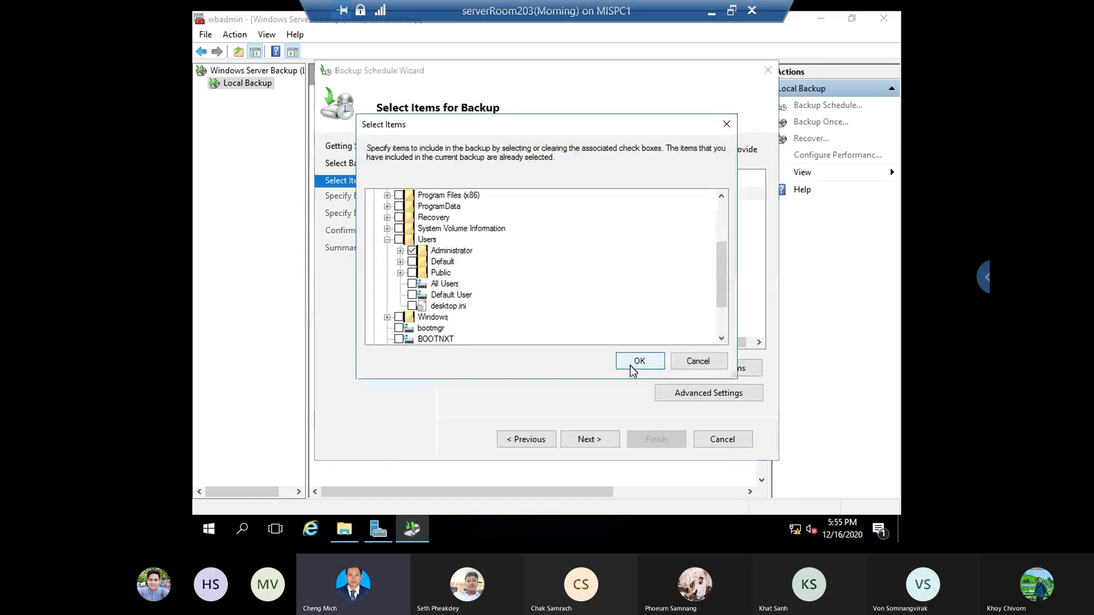
click(387, 240)
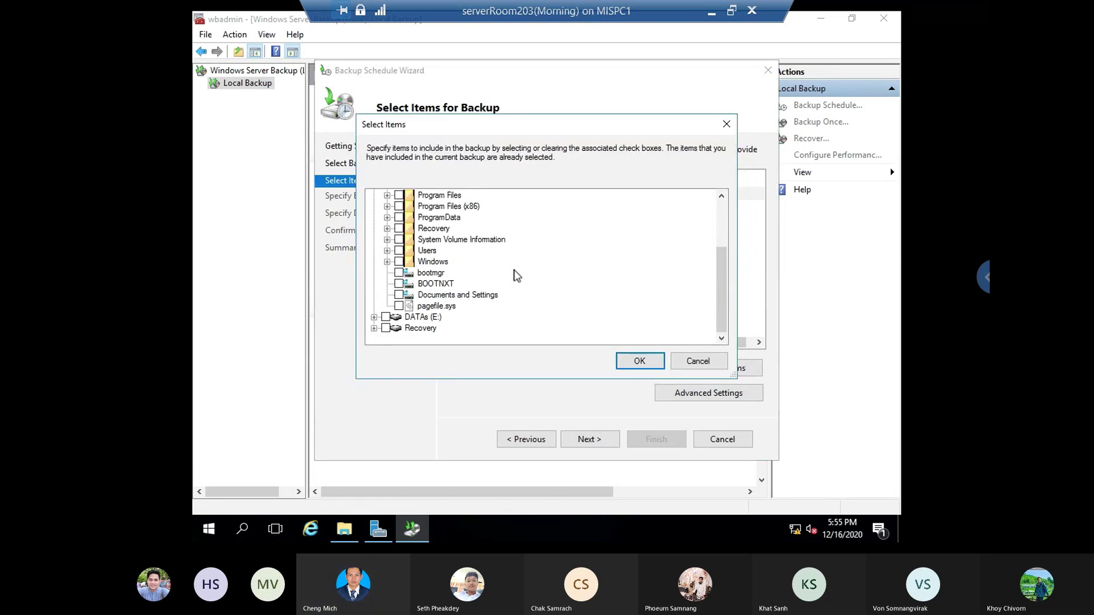
drag(719, 290, 724, 231)
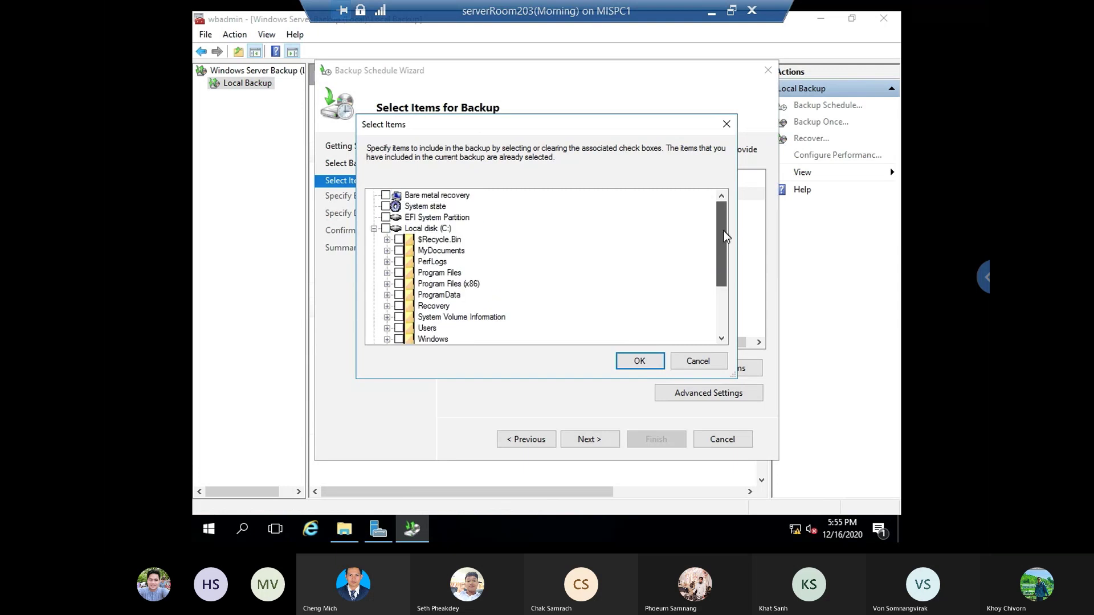
click(697, 361)
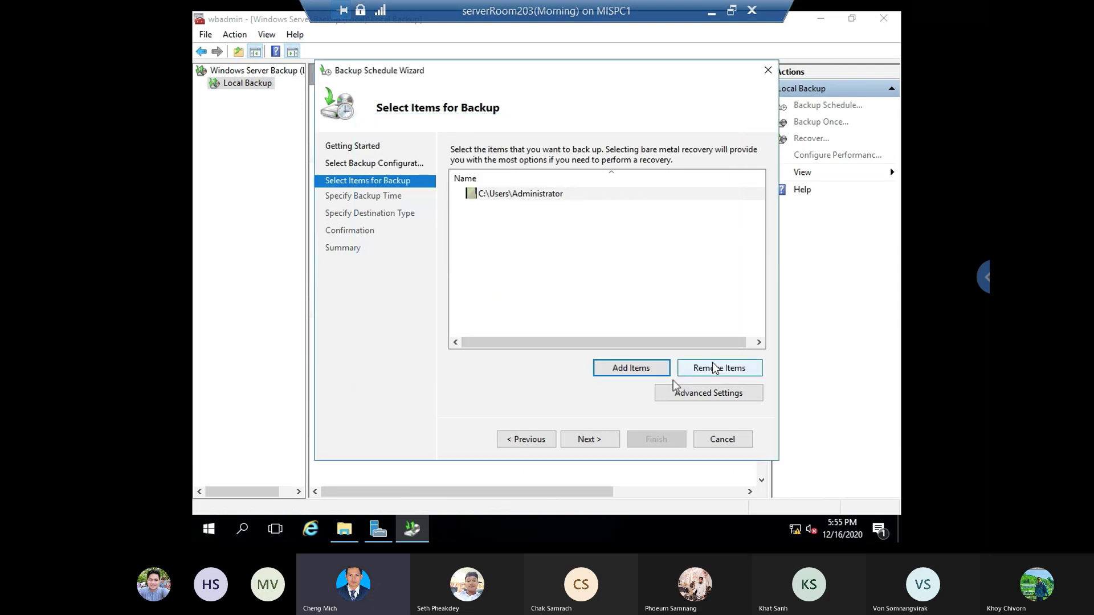
- Add the MyDocuments folder on Local disk (C:) to the backup items alongside C:\Users\Administrator
click(541, 440)
click(592, 442)
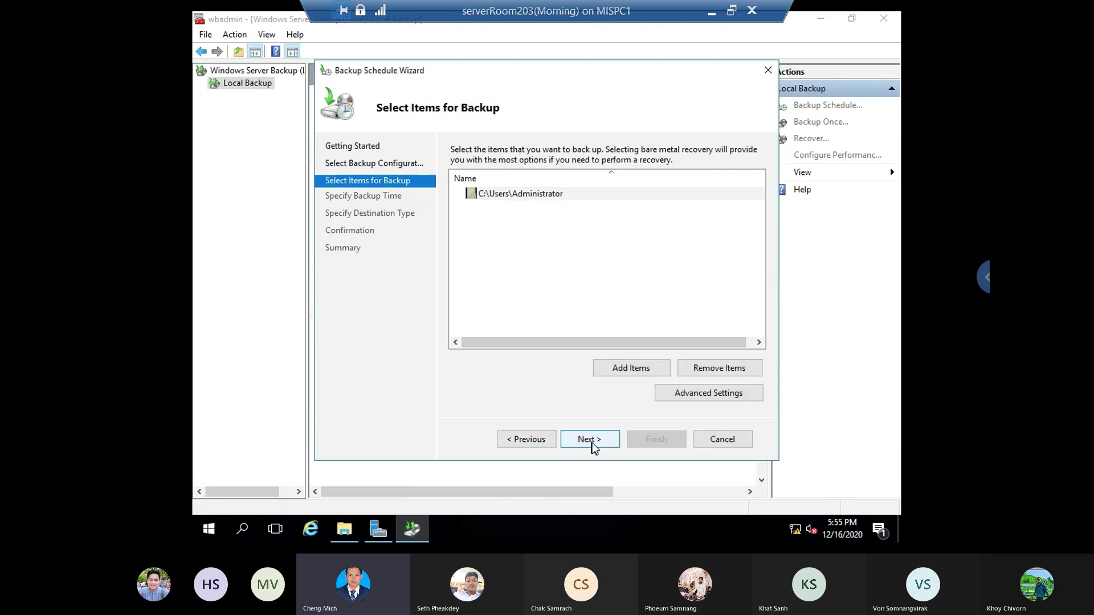
click(629, 366)
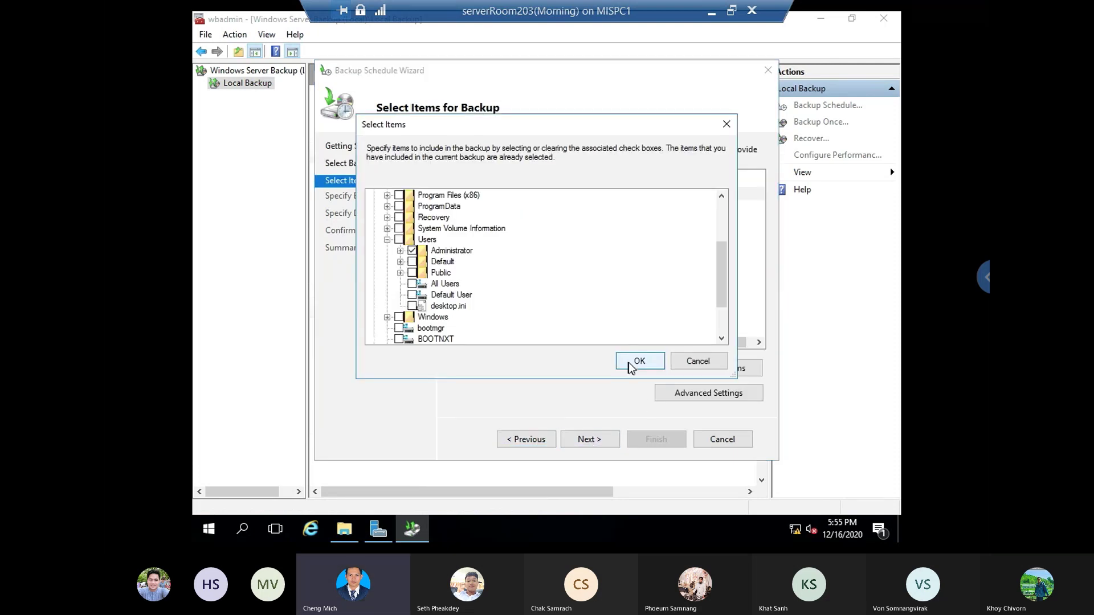
click(387, 239)
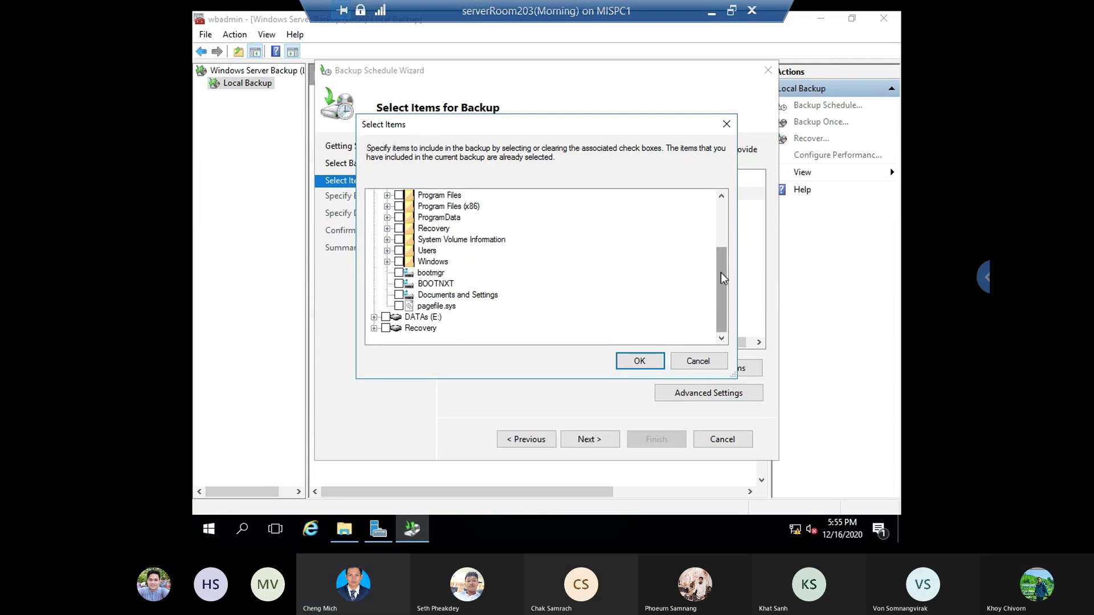
drag(724, 296, 724, 200)
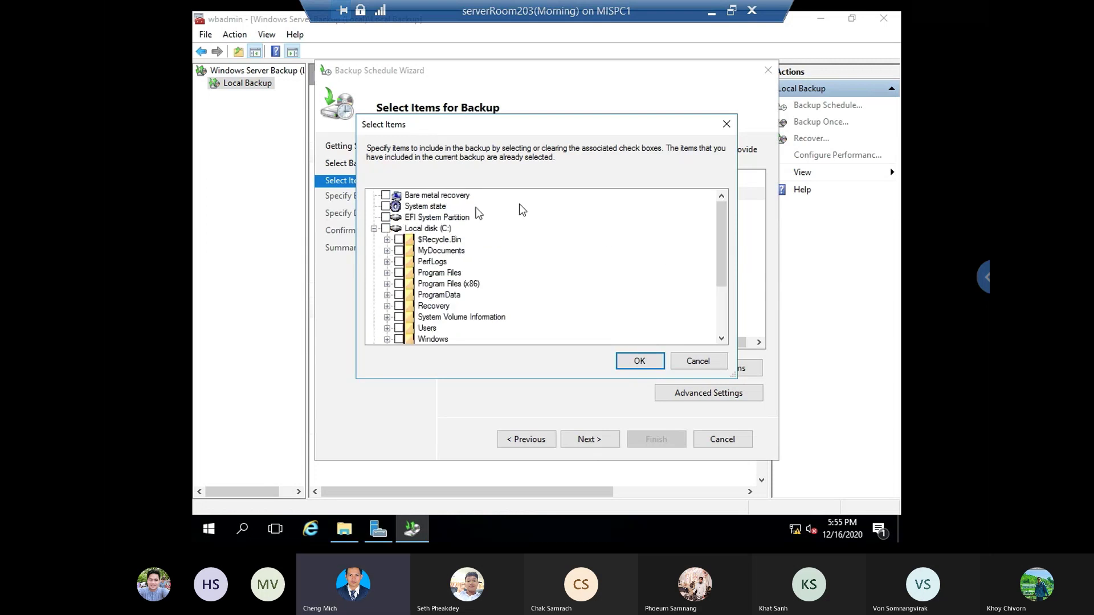
click(637, 361)
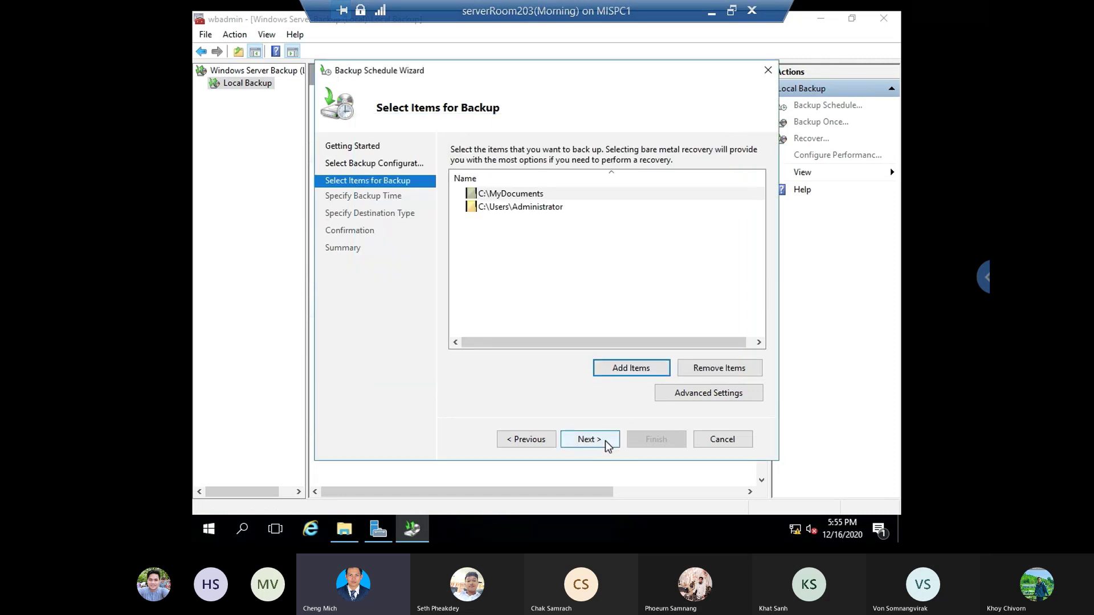
- Review the advanced file exclusions and VSS settings without changing them, and continue to the backup time
click(702, 392)
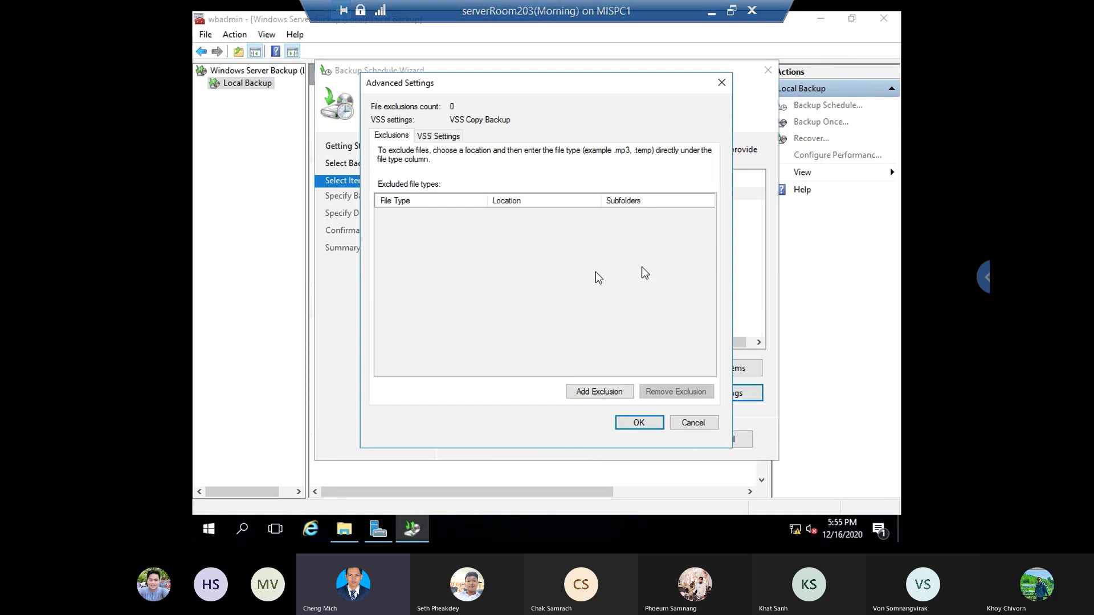
click(437, 137)
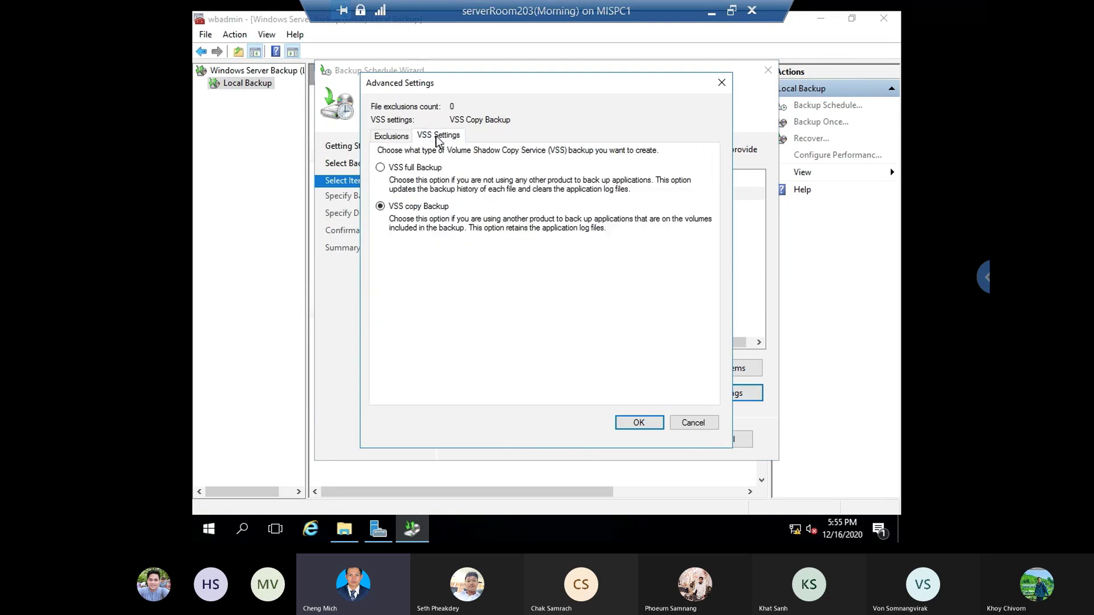
click(391, 136)
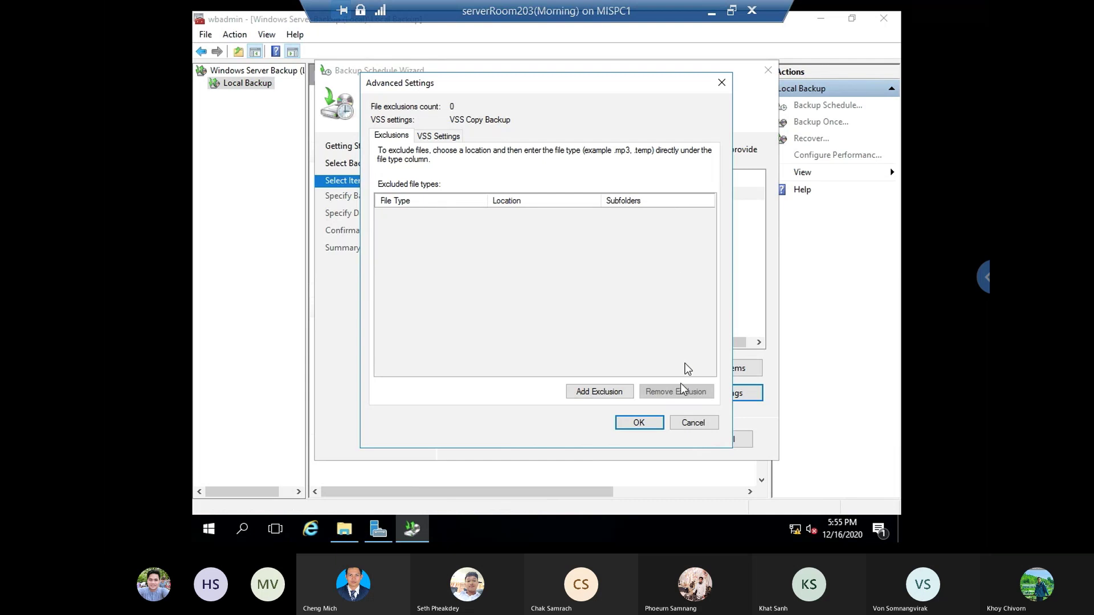
click(693, 423)
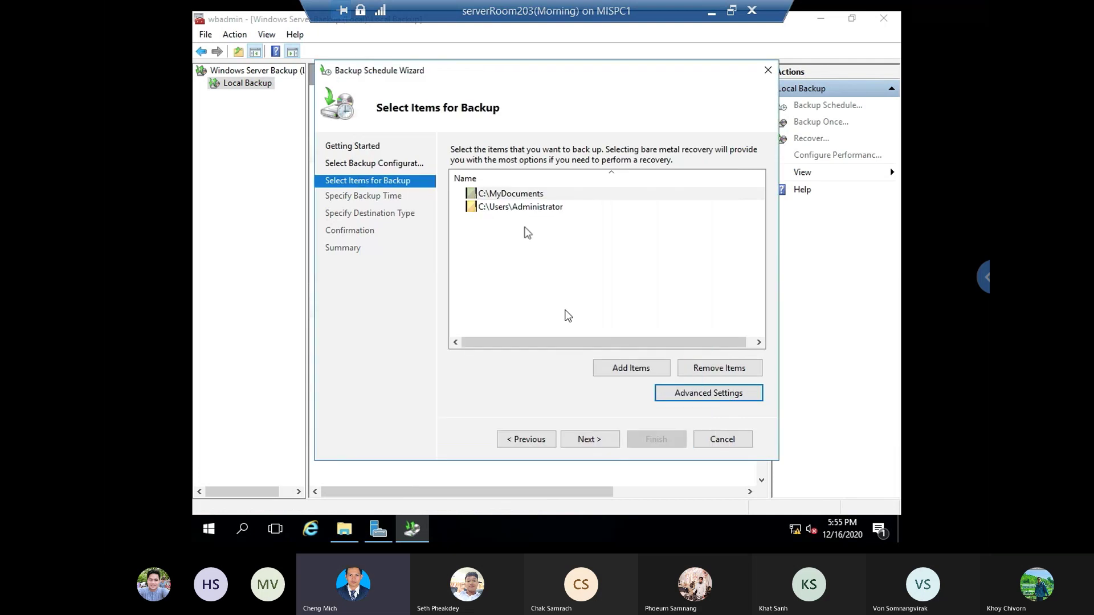
click(690, 399)
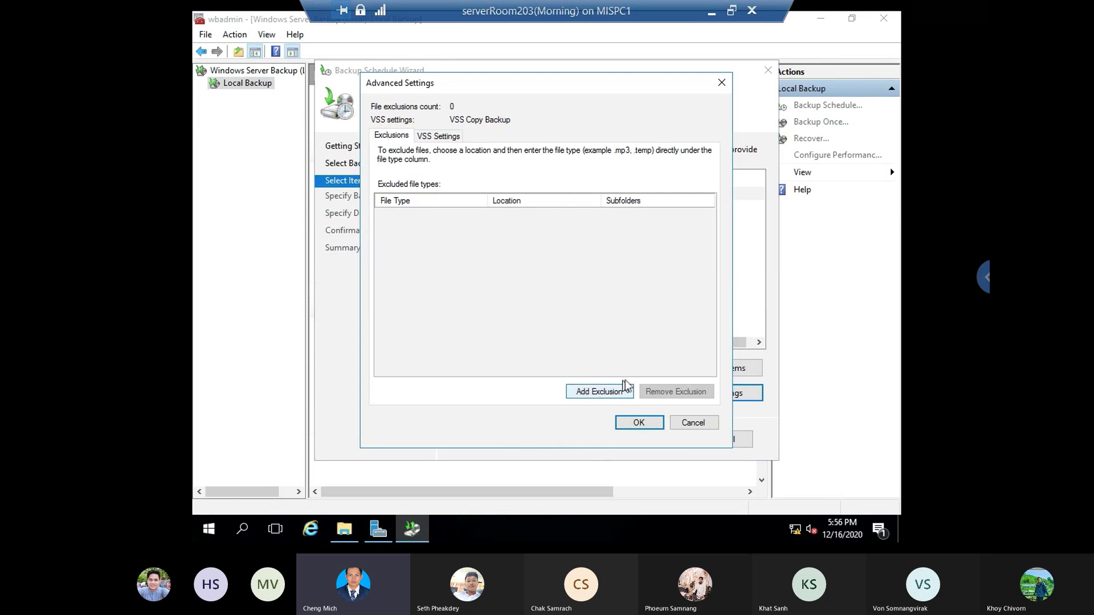
click(689, 422)
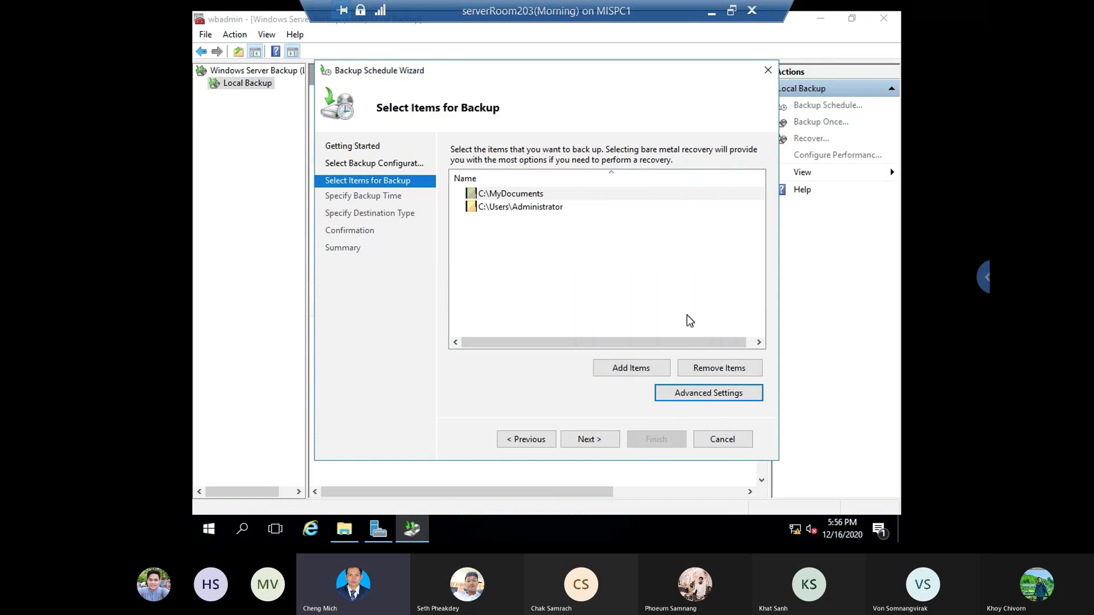
click(587, 443)
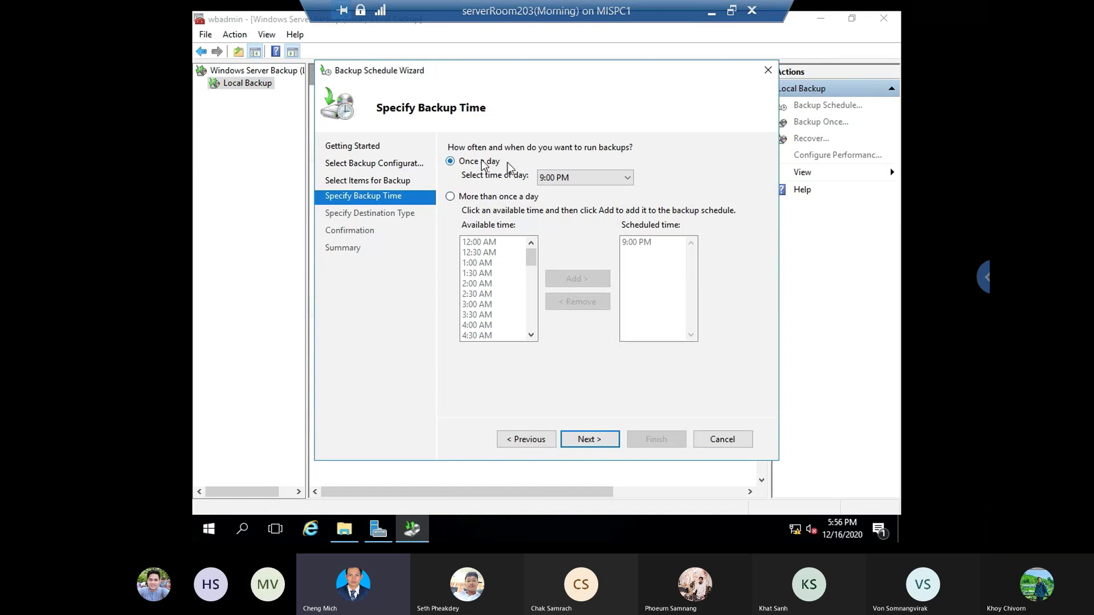
click(497, 197)
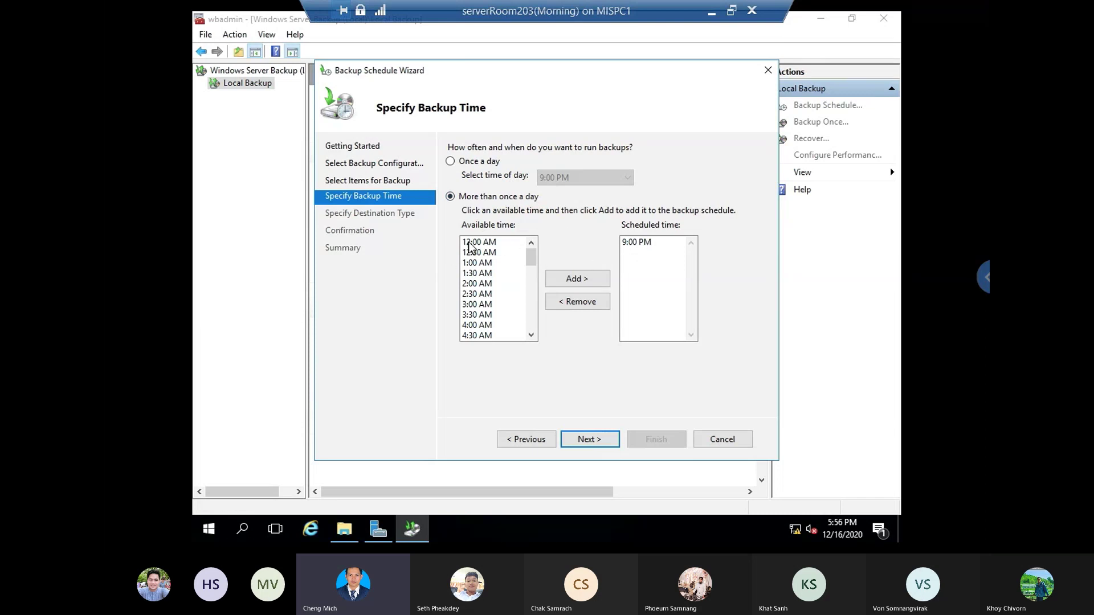
click(632, 245)
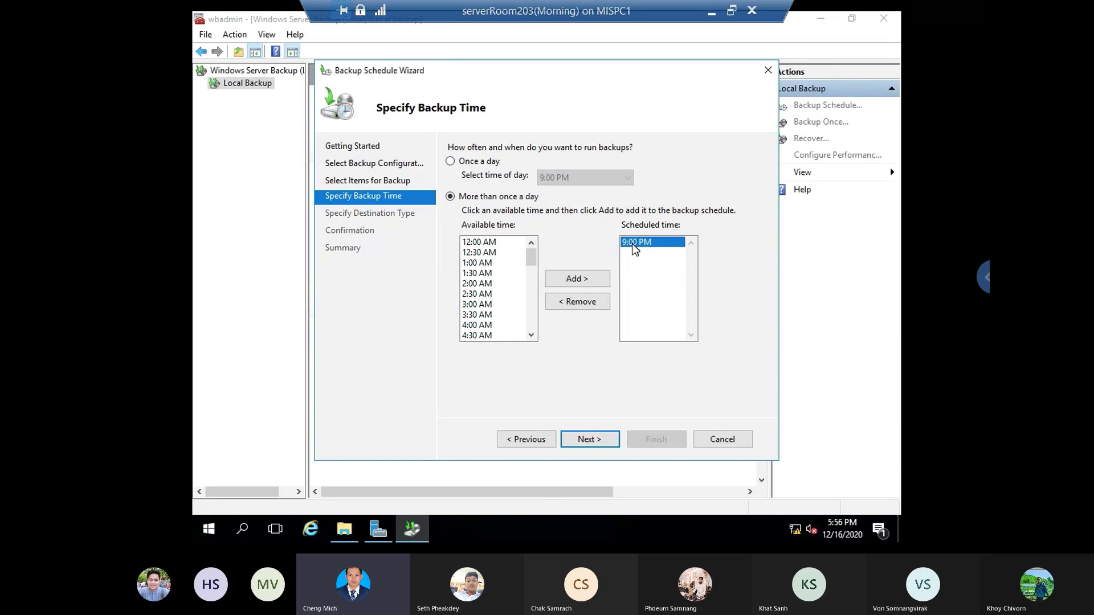
click(572, 303)
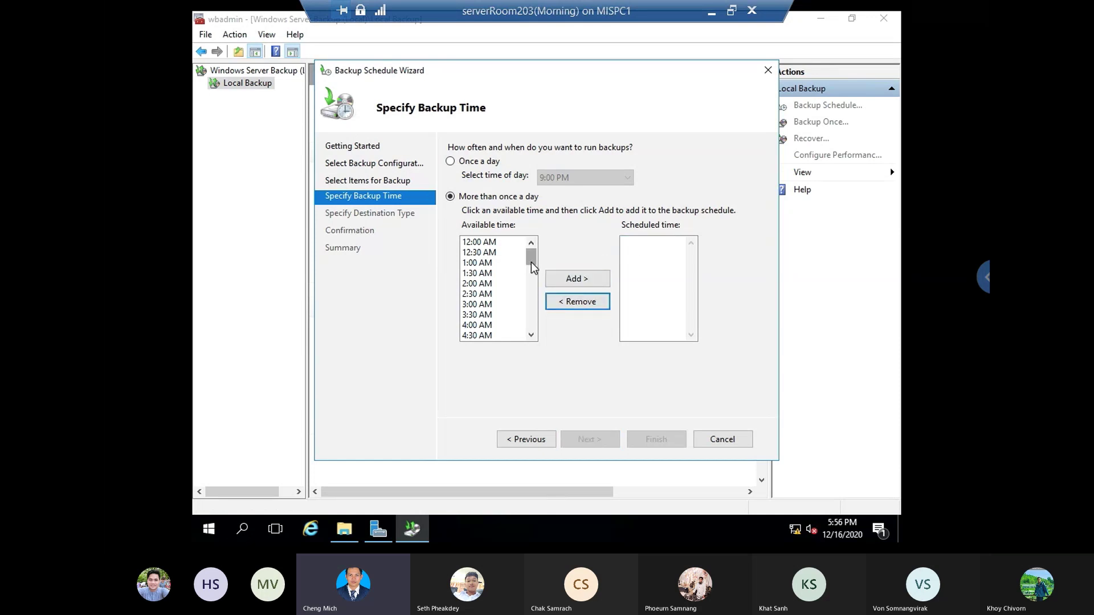
drag(531, 262, 541, 348)
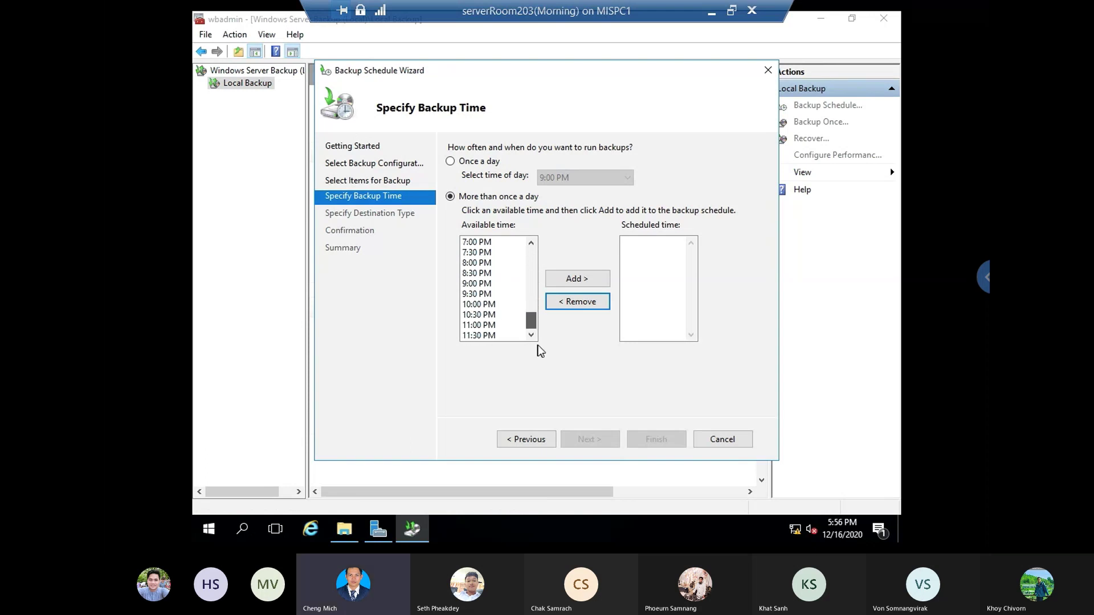
drag(540, 350, 540, 318)
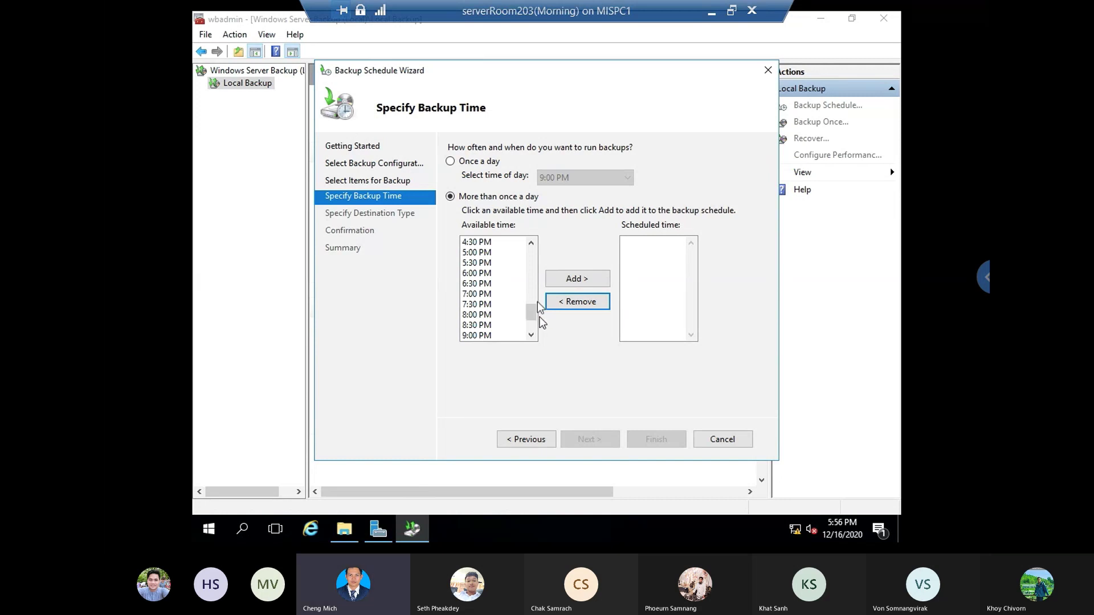
click(479, 262)
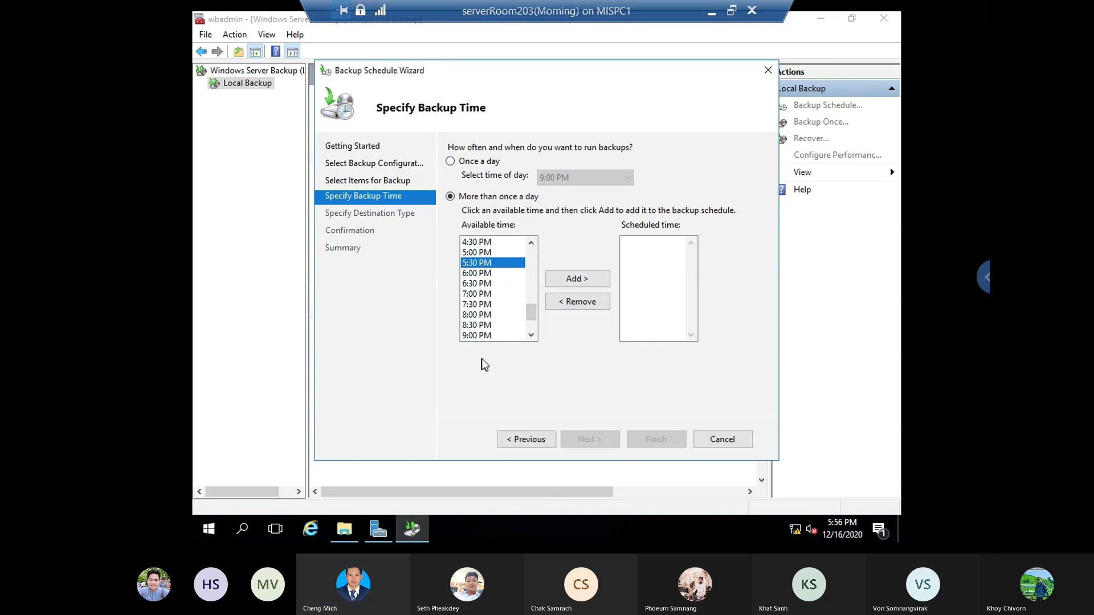
- Schedule the backup once a day at 6:00 PM and continue to the destination type
click(470, 163)
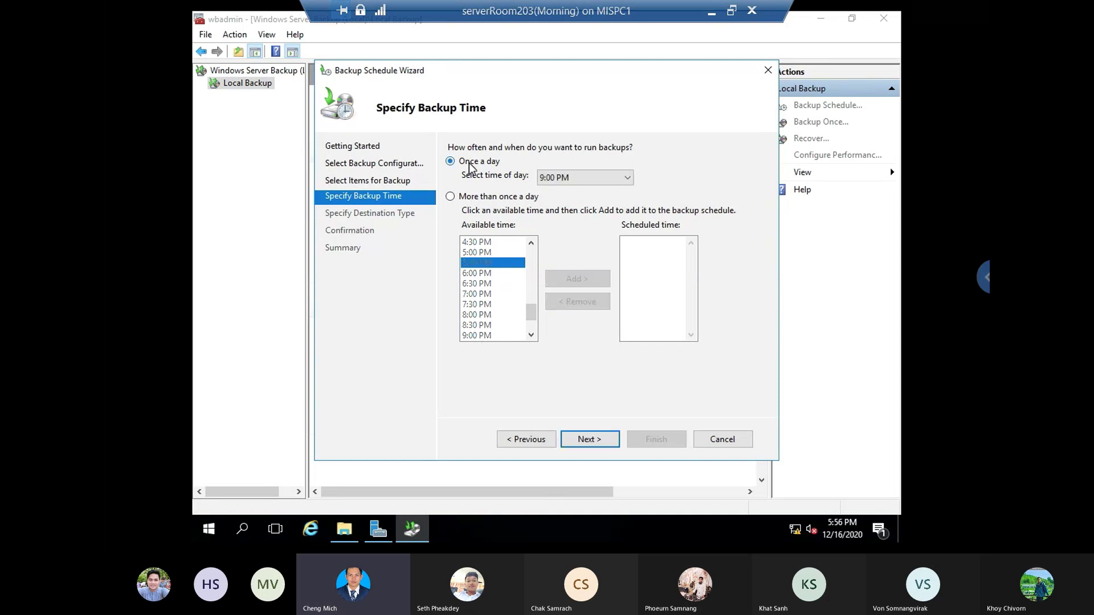
click(548, 179)
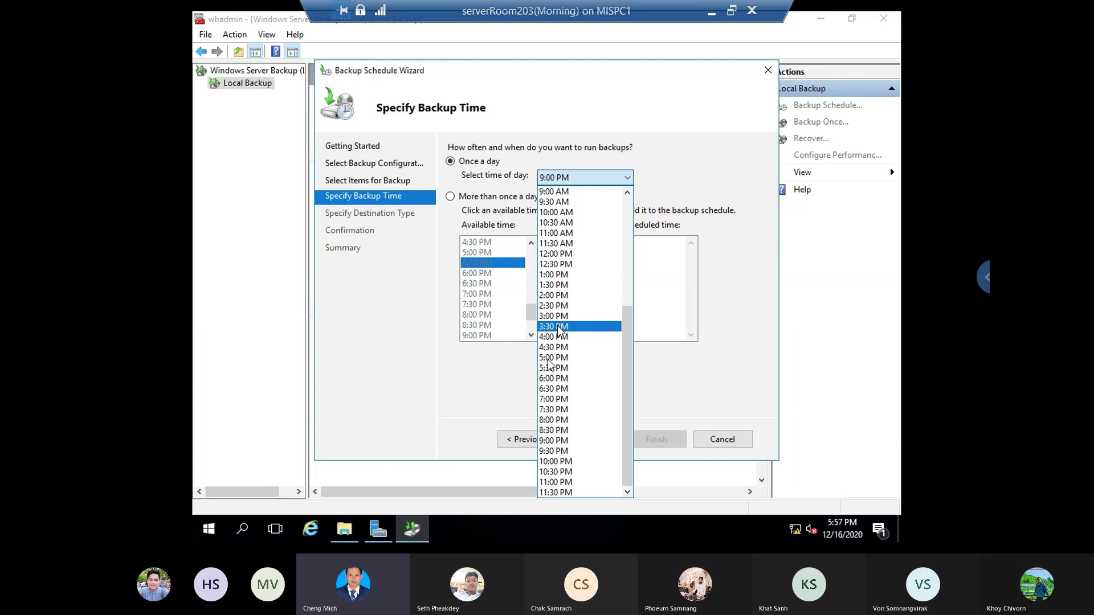
click(548, 378)
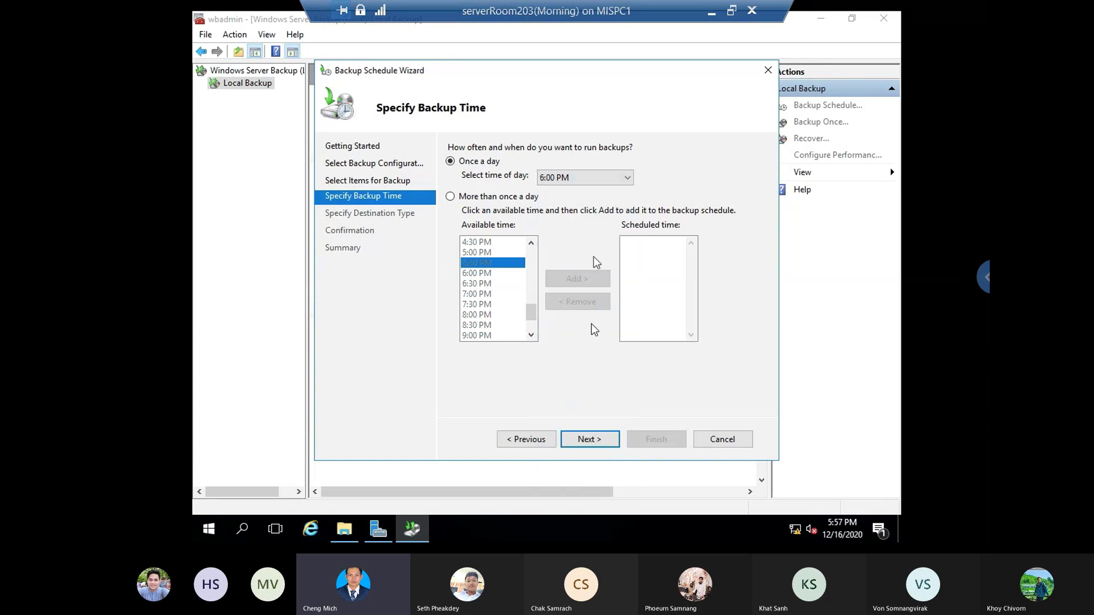
click(595, 179)
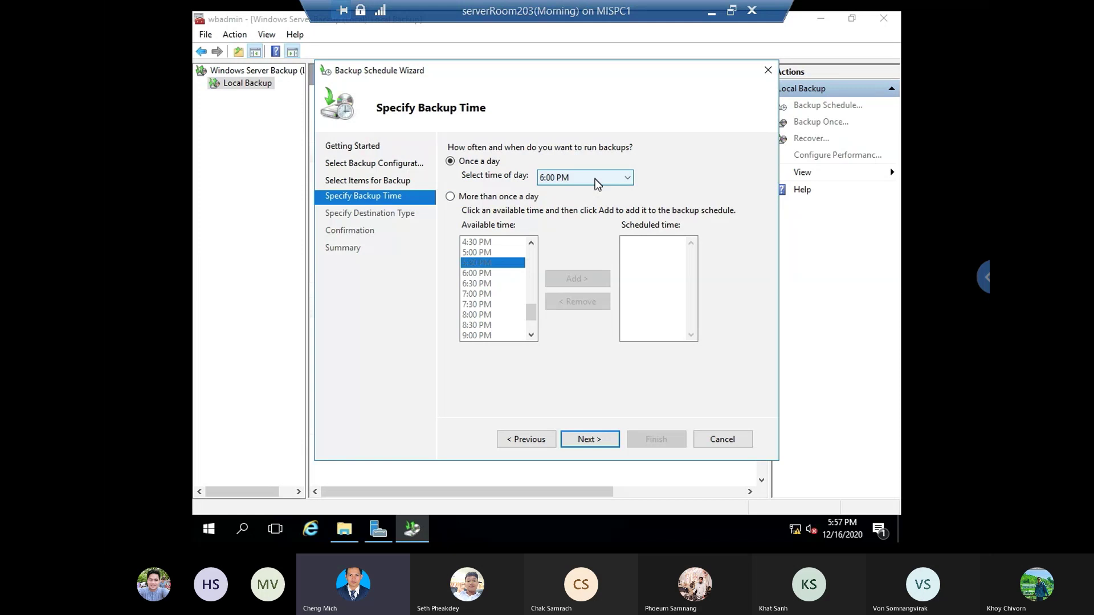
click(596, 182)
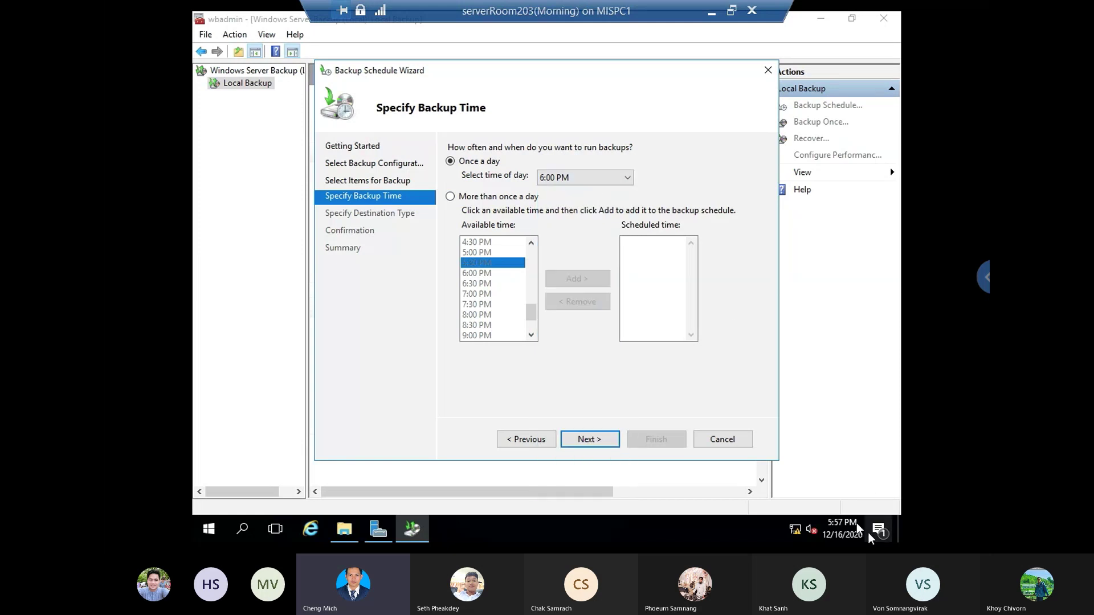
click(597, 440)
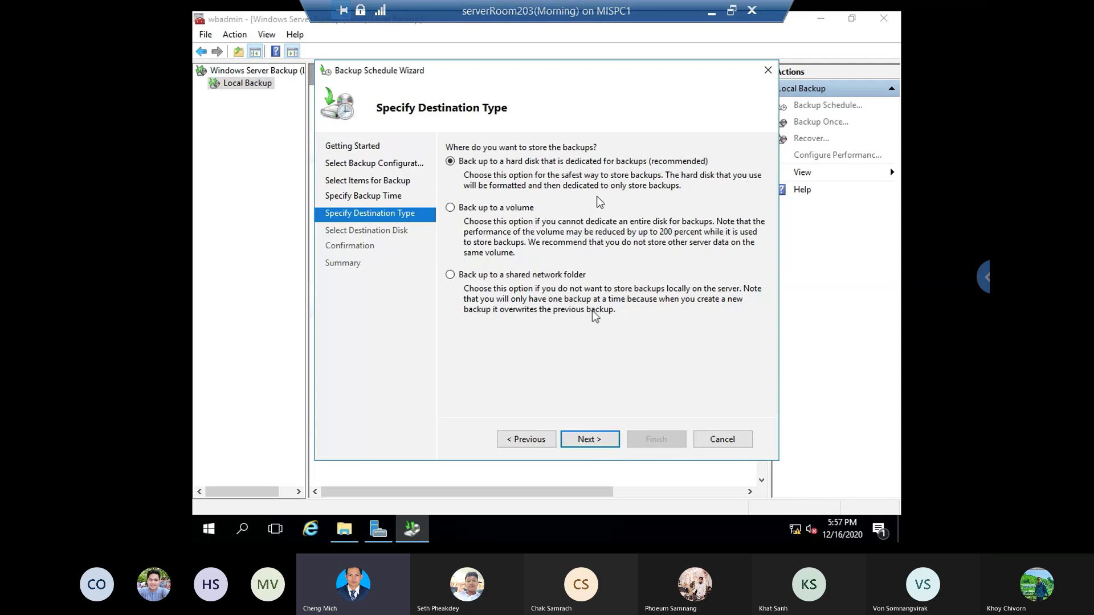
- Keep the dedicated hard disk destination, make disk 1 (E:\) available, and select it to store the backups
click(590, 438)
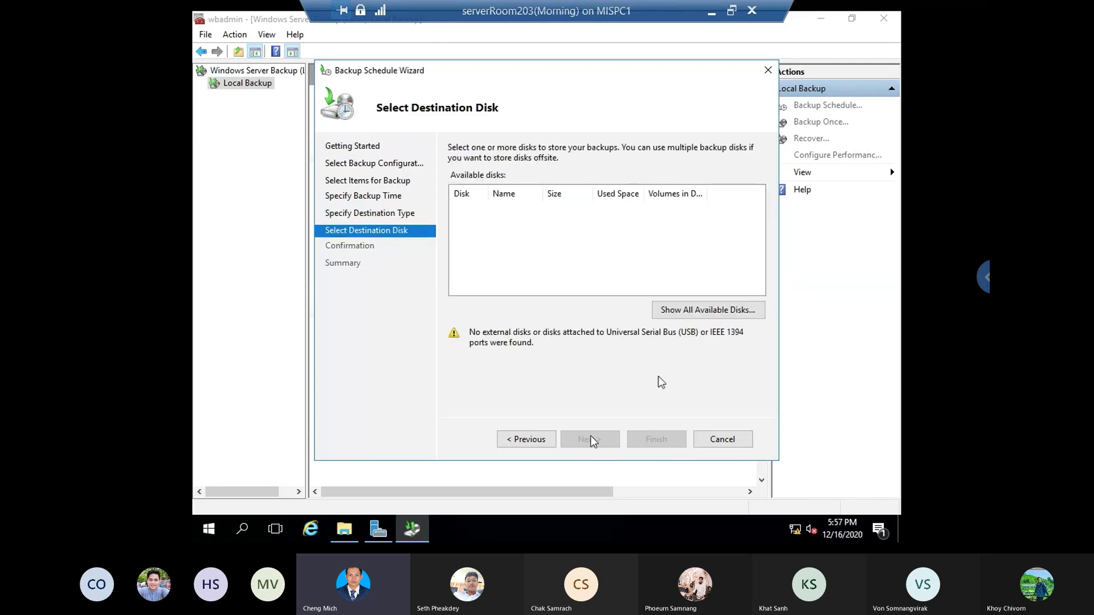
click(674, 309)
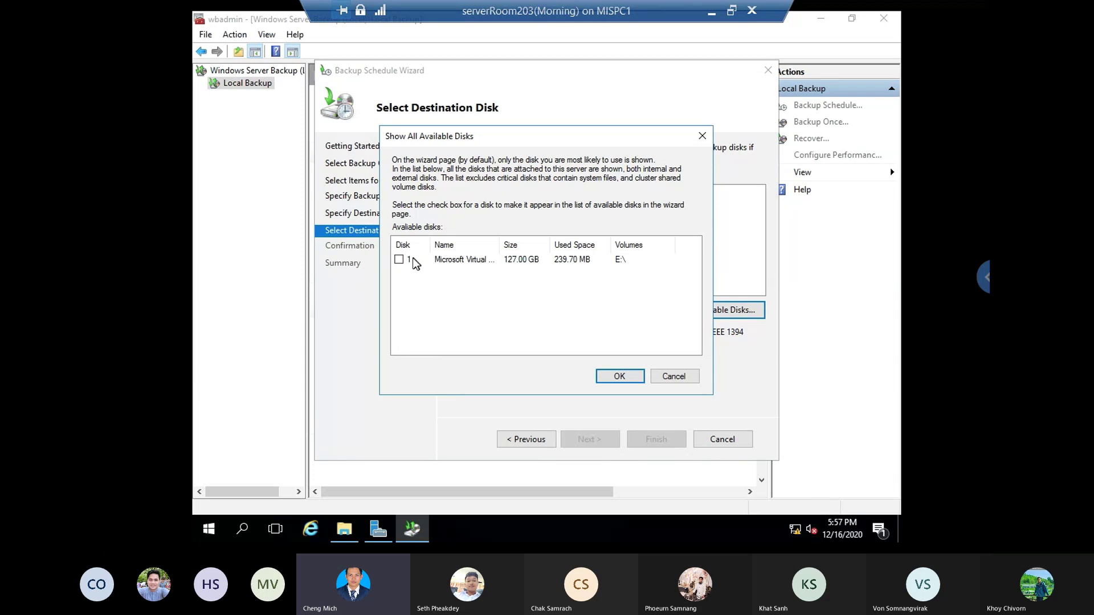
click(471, 259)
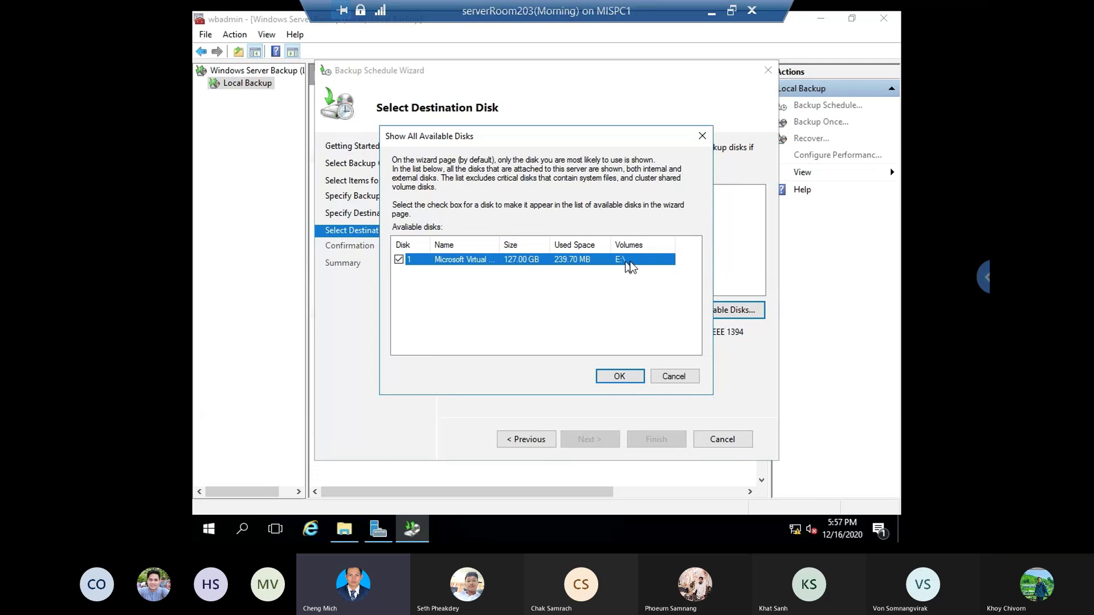
click(612, 373)
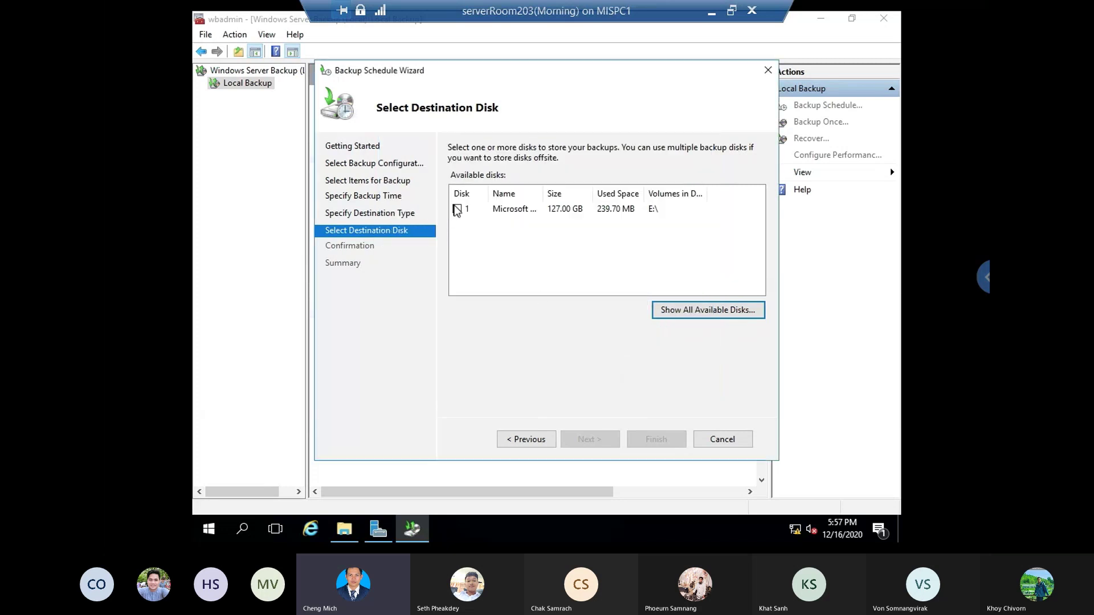
click(457, 209)
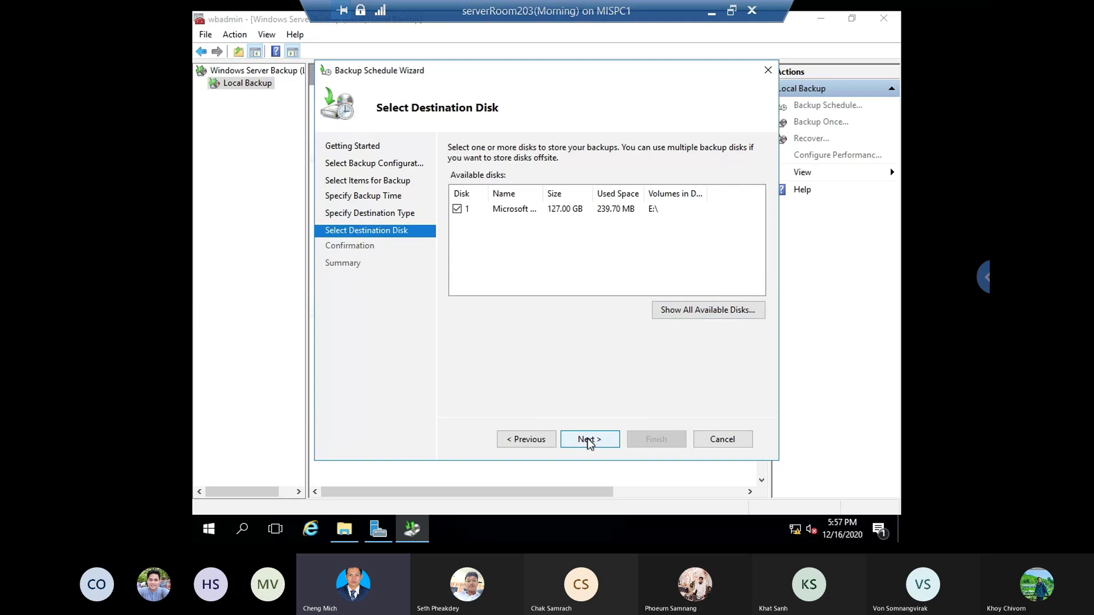
- Agree to reformat the selected disk for backups, finish creating the backup schedule, and close the wizard
click(589, 444)
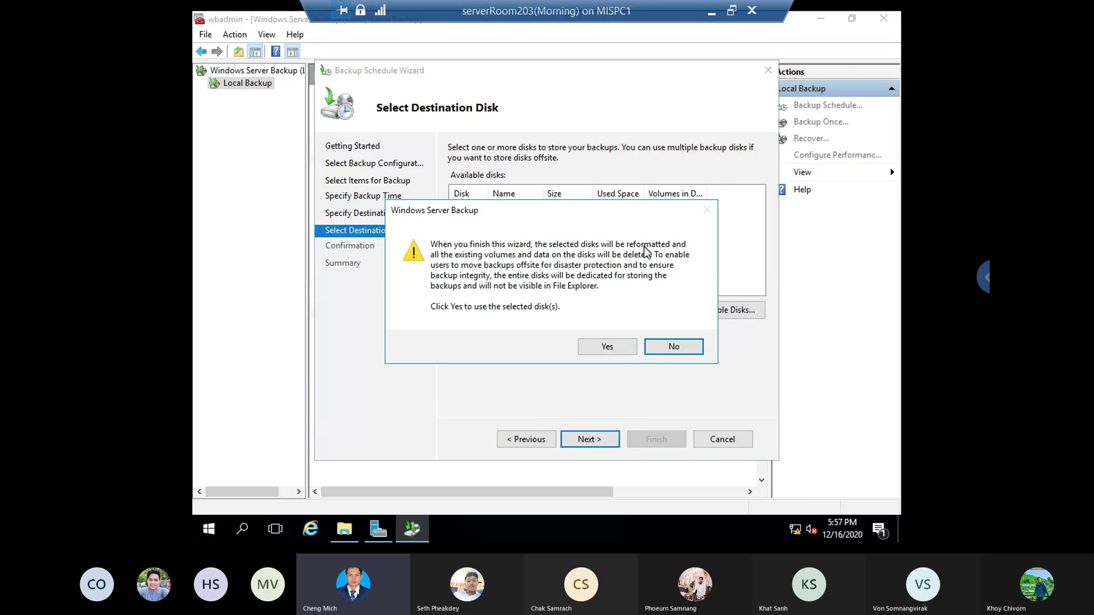
click(674, 348)
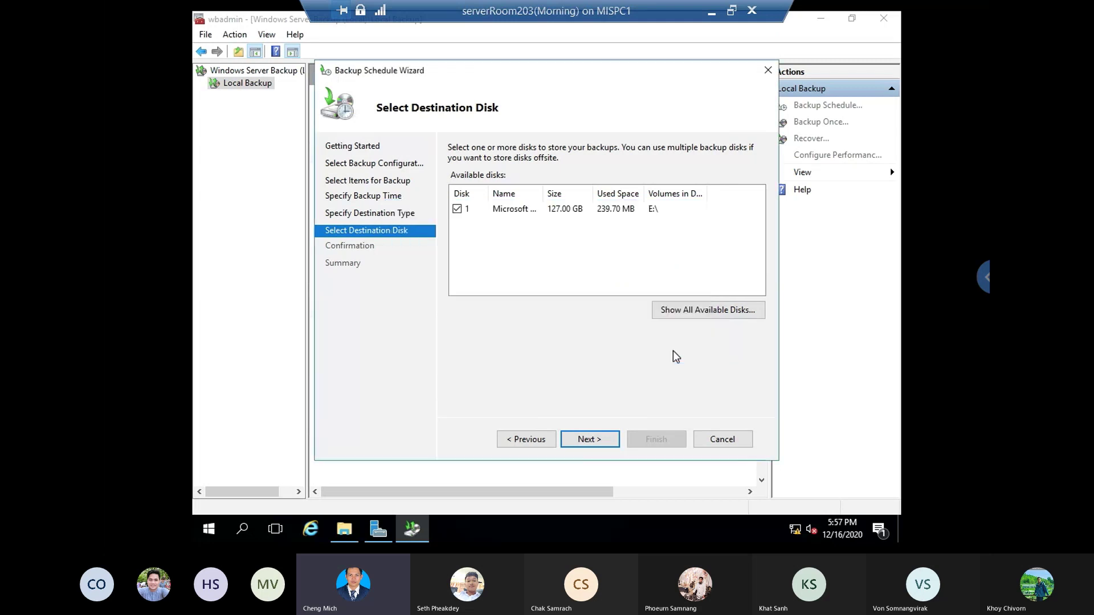
click(598, 440)
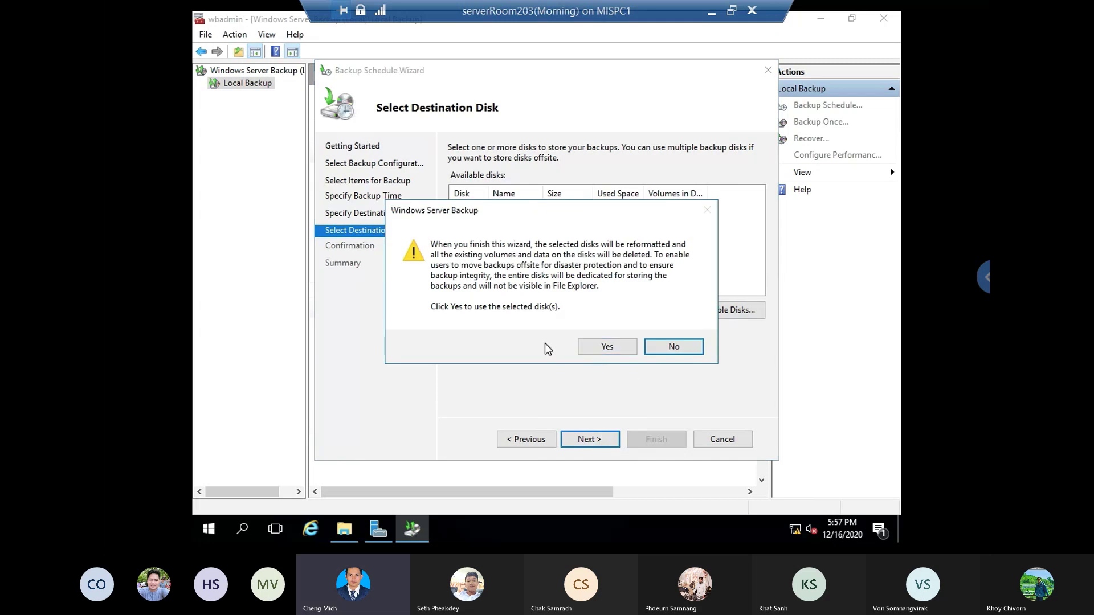
click(608, 347)
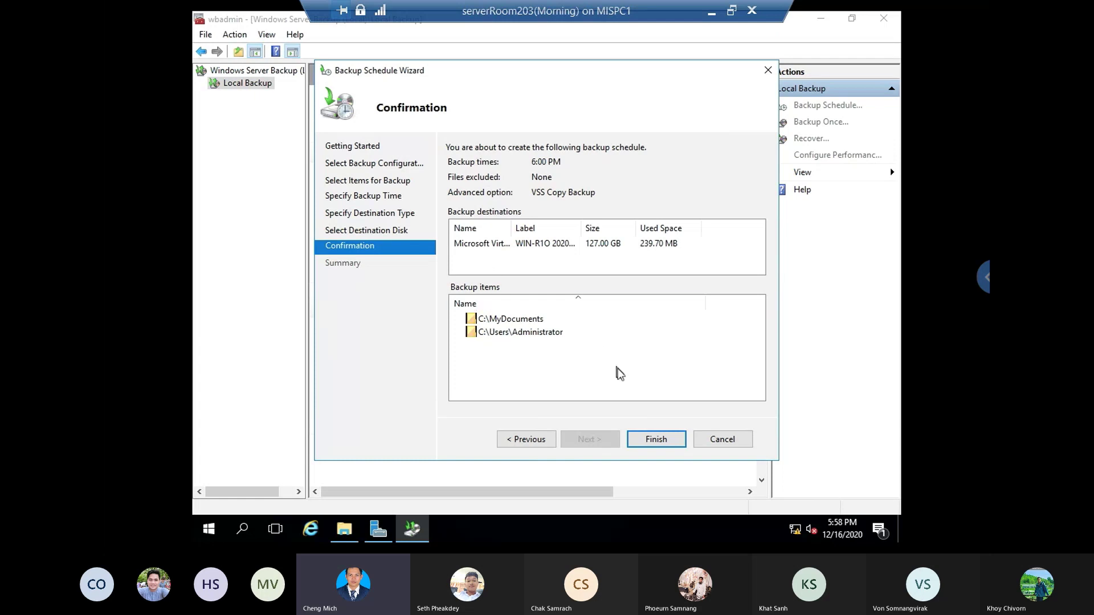
click(658, 440)
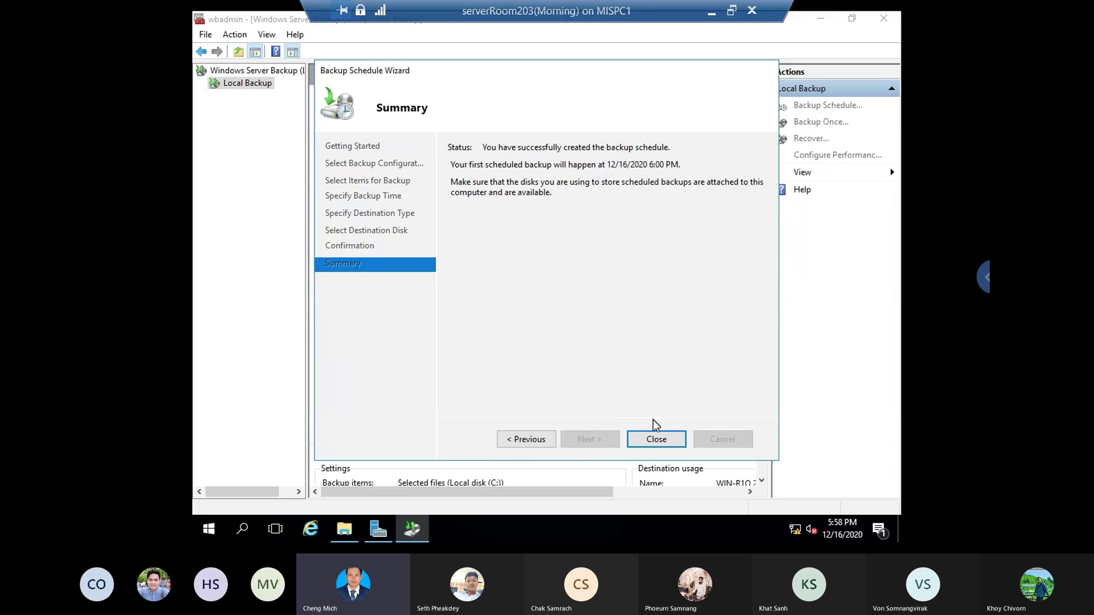
click(655, 439)
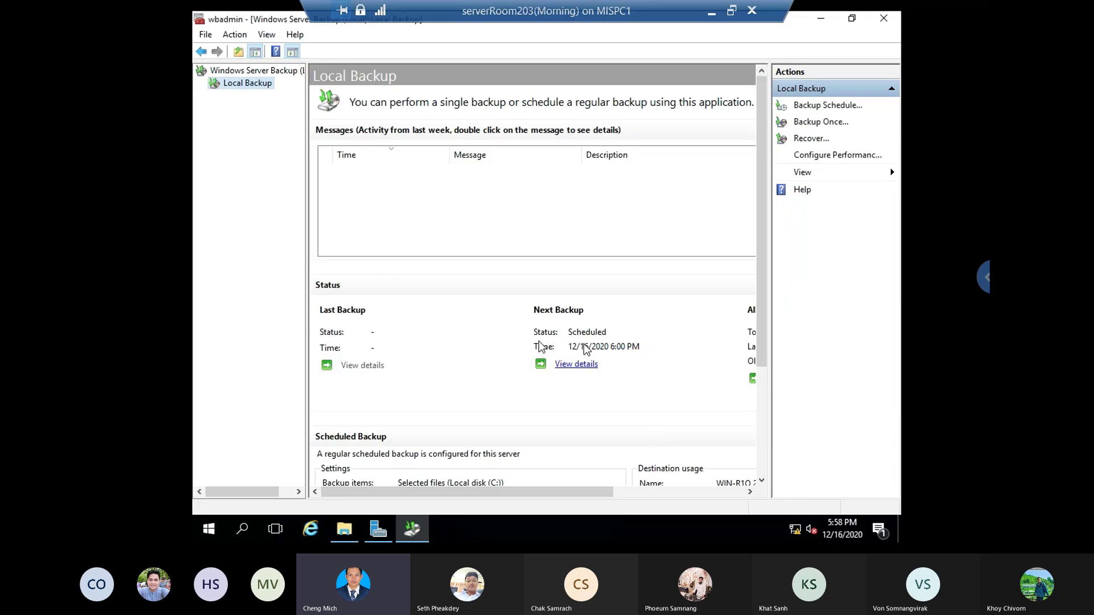
- Create a new folder and a new text document on the virtual machine's desktop, keeping their default names
scroll(536, 345, down, 5)
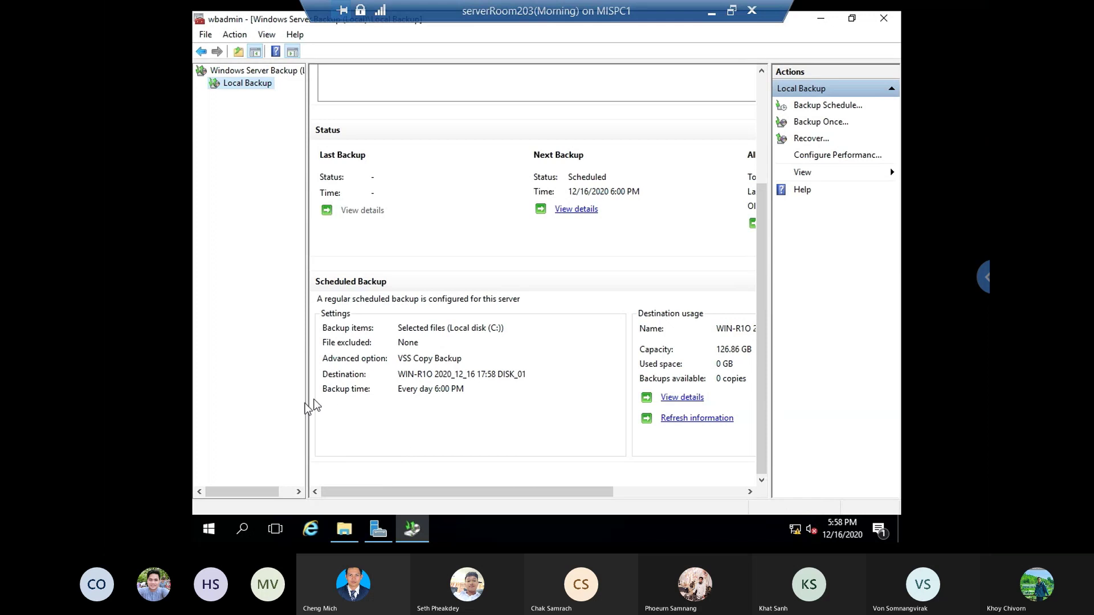
key(super+d)
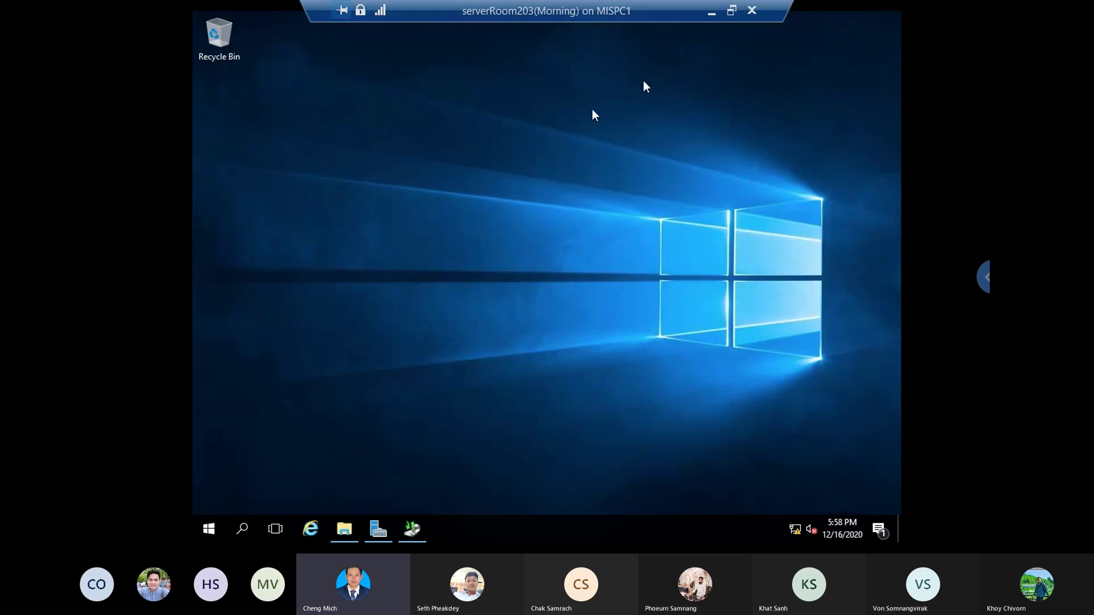
right_click(388, 153)
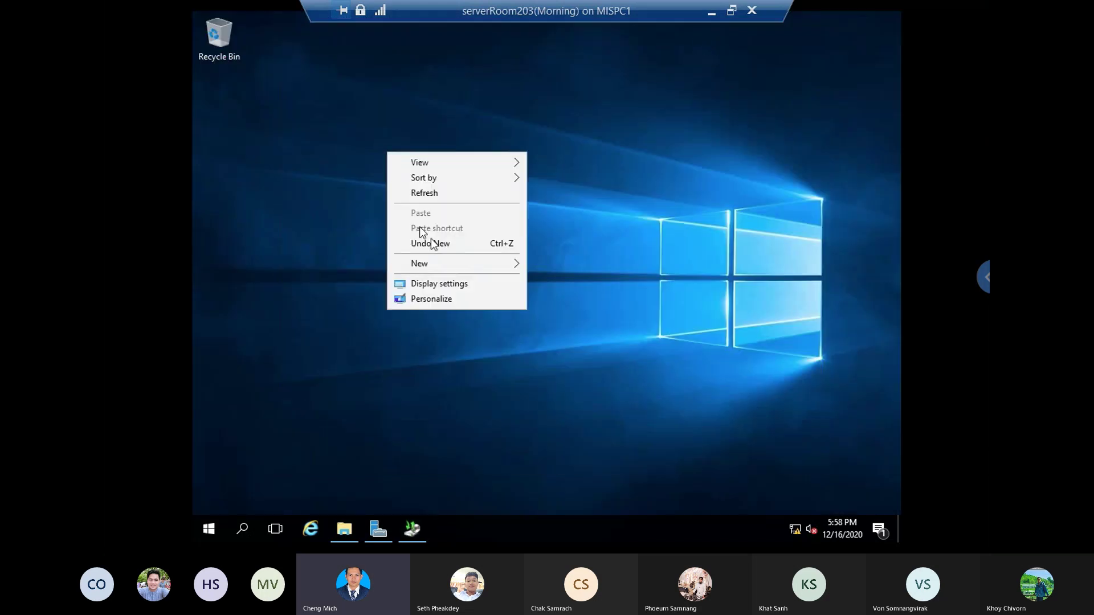
mouse_move(456, 268)
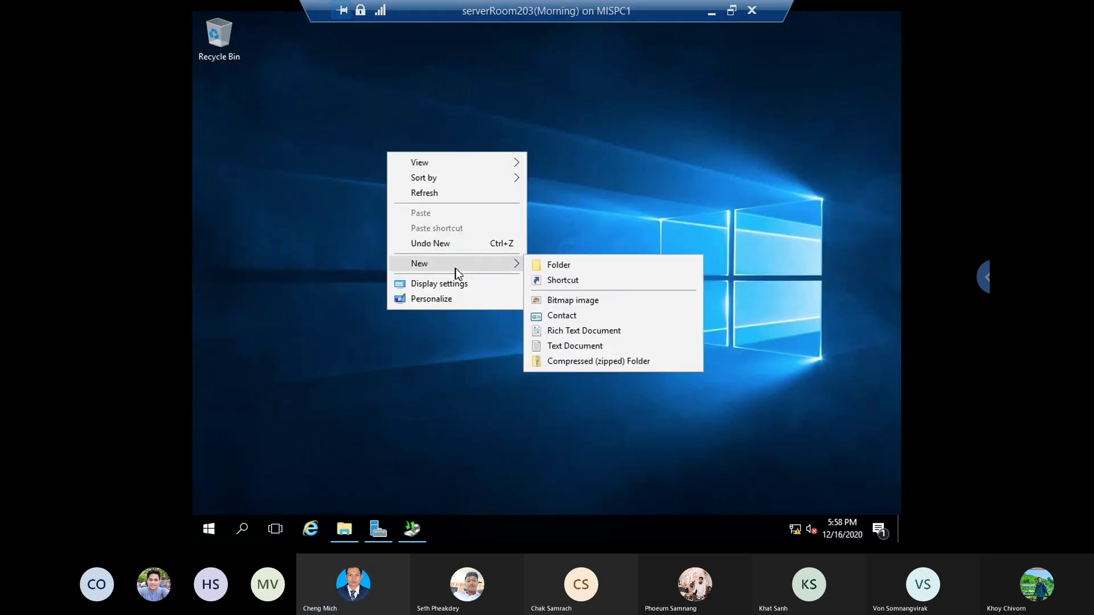
click(586, 267)
right_click(411, 227)
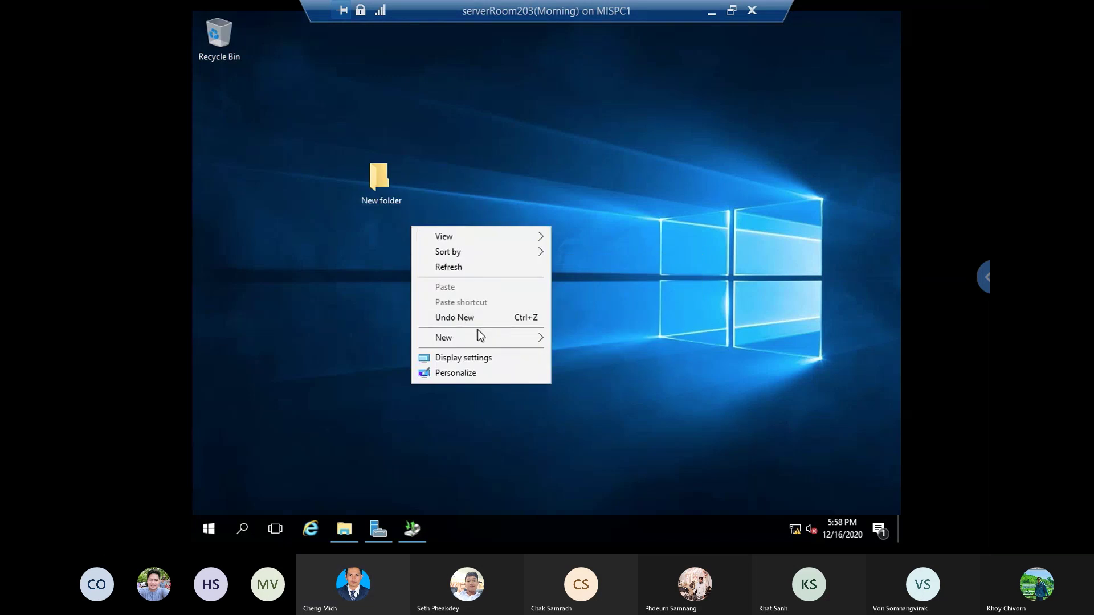
mouse_move(498, 339)
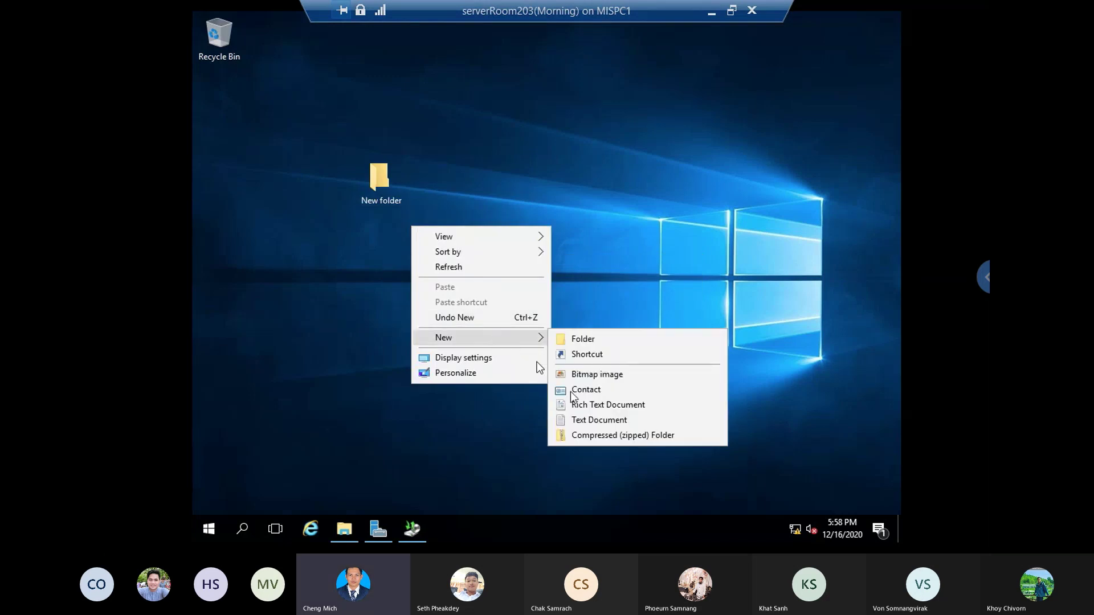
click(583, 420)
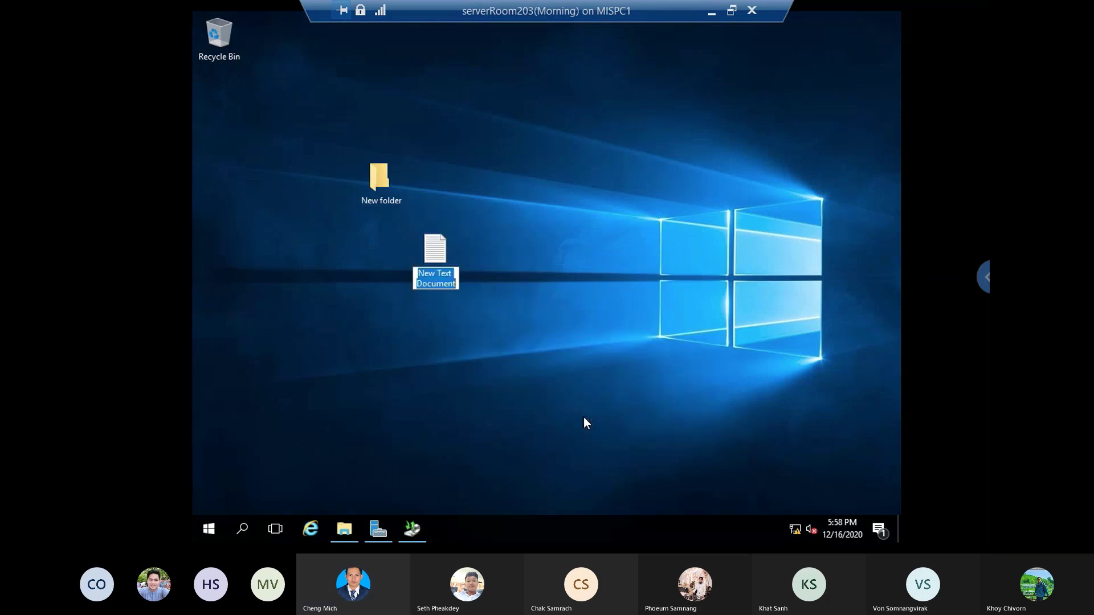
- Switch to the host computer's desktop and copy the group of batch, text and Excel files there
click(713, 15)
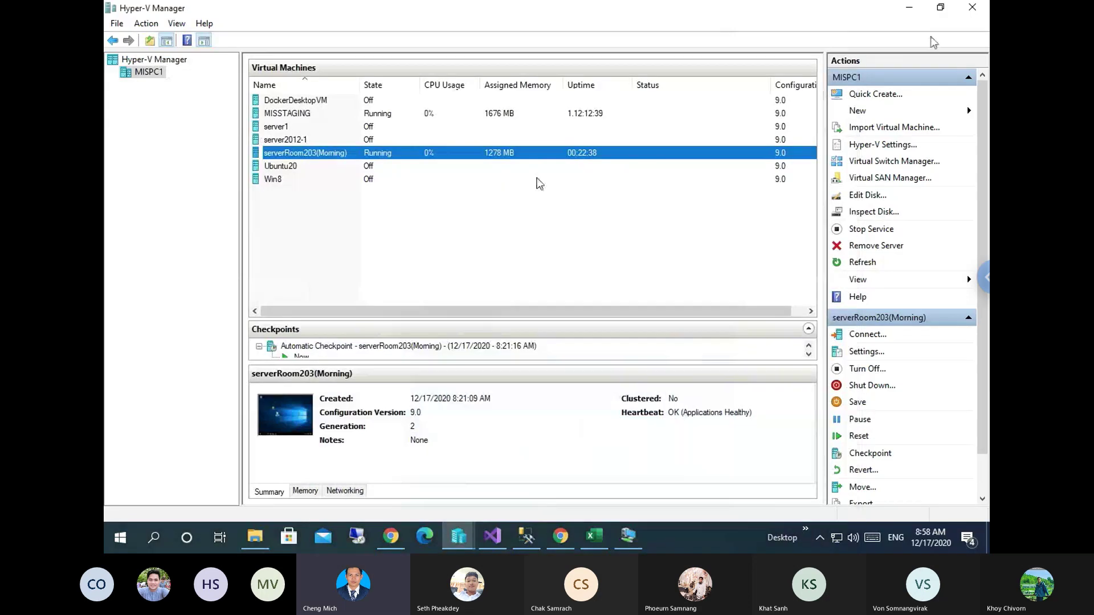
click(909, 7)
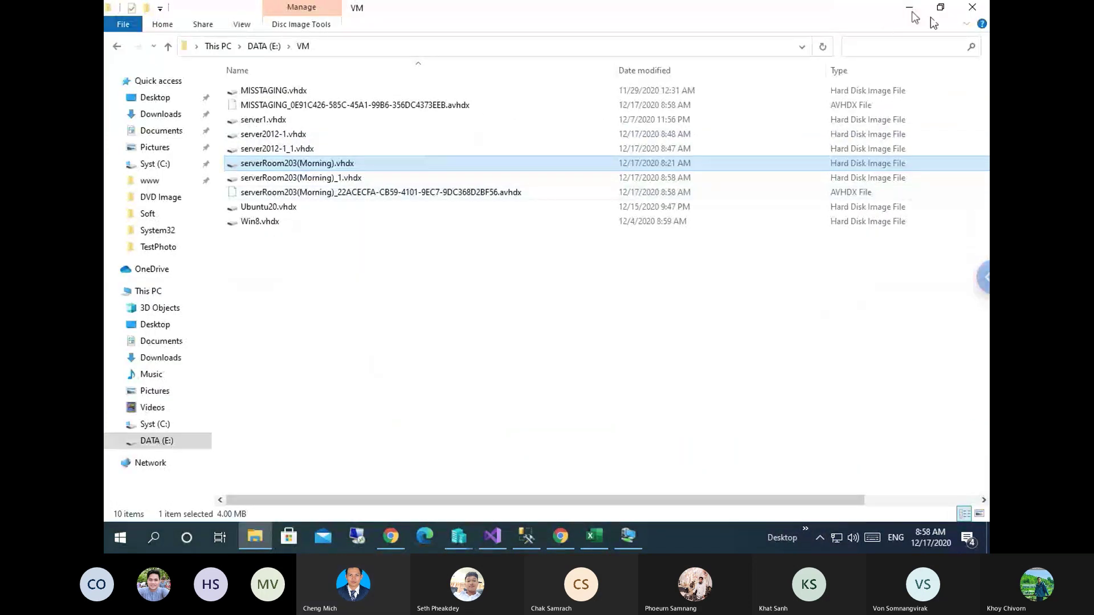
click(909, 8)
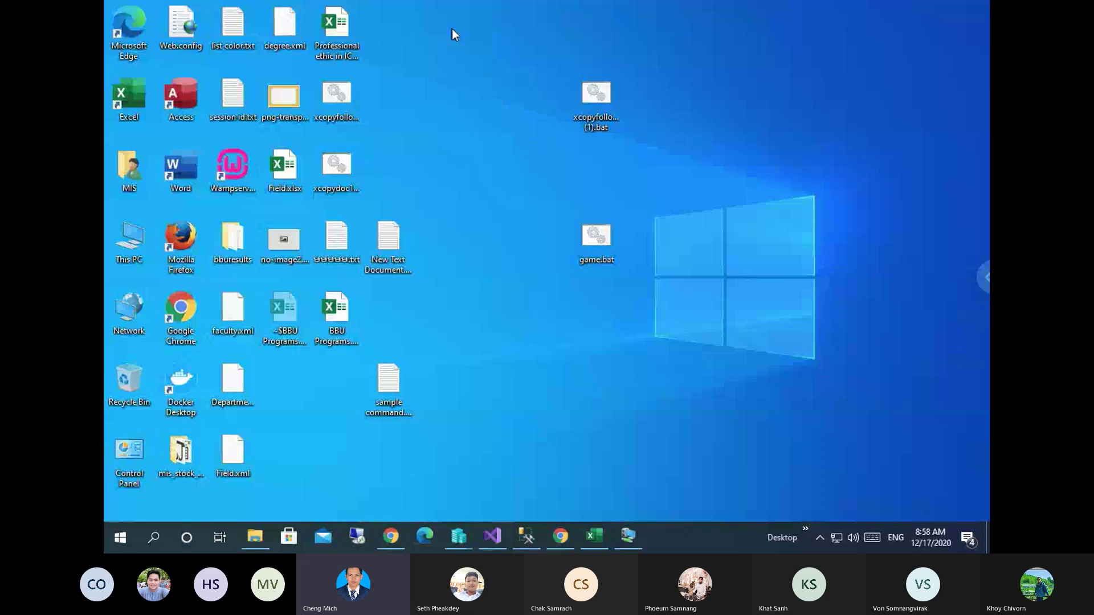
drag(452, 28, 320, 330)
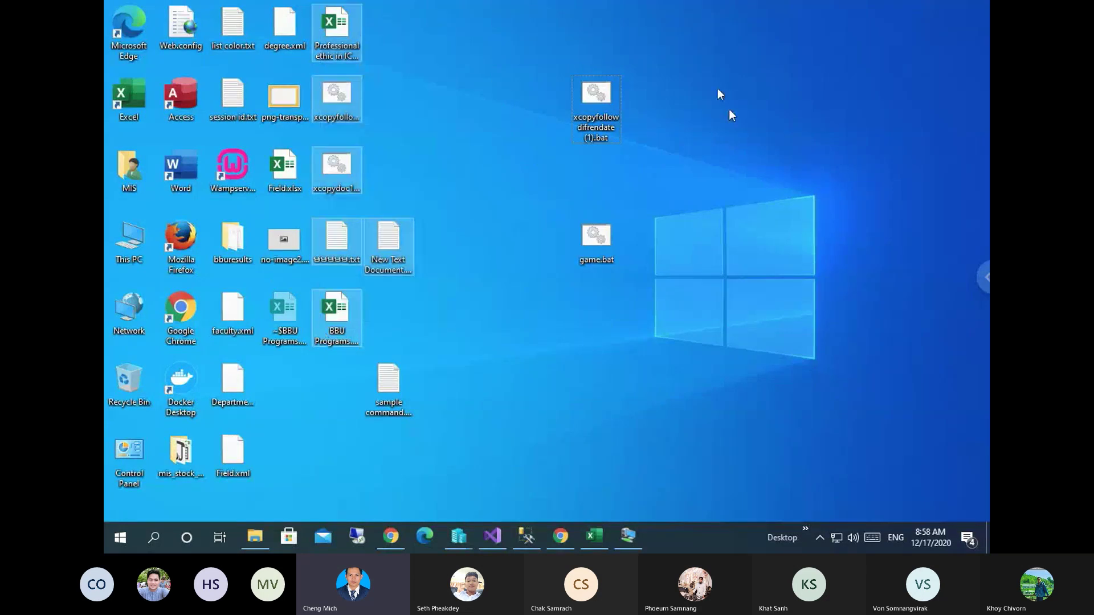
click(711, 90)
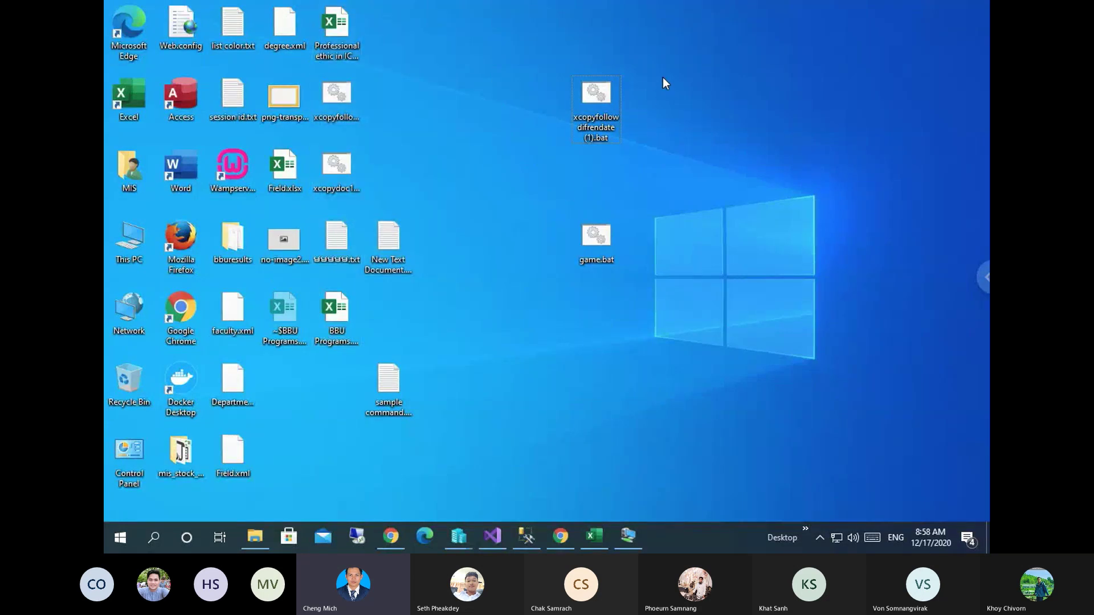
drag(663, 78, 329, 356)
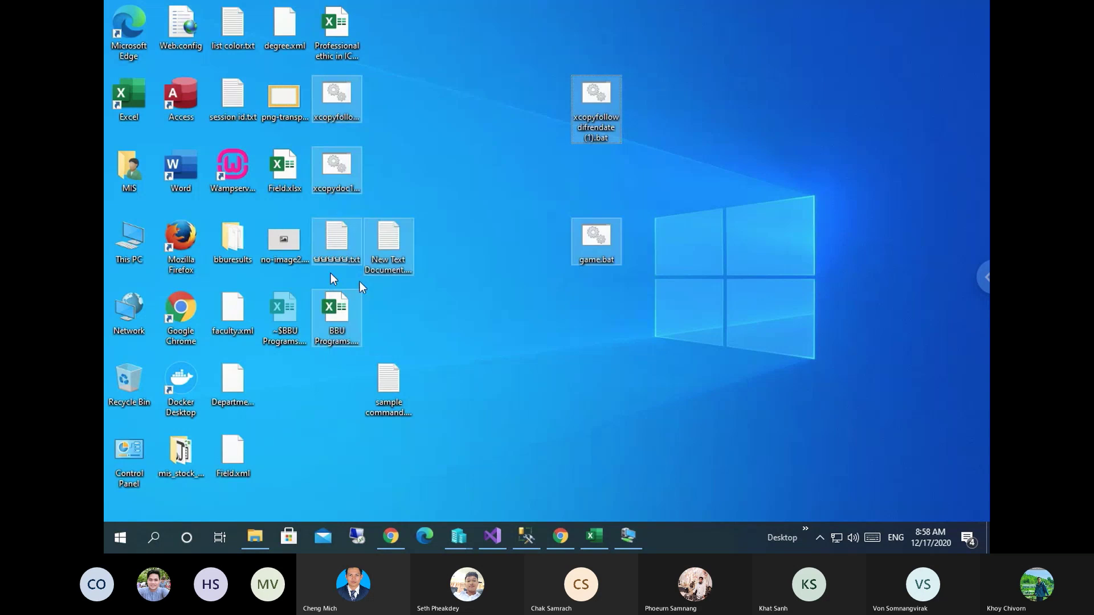
right_click(344, 235)
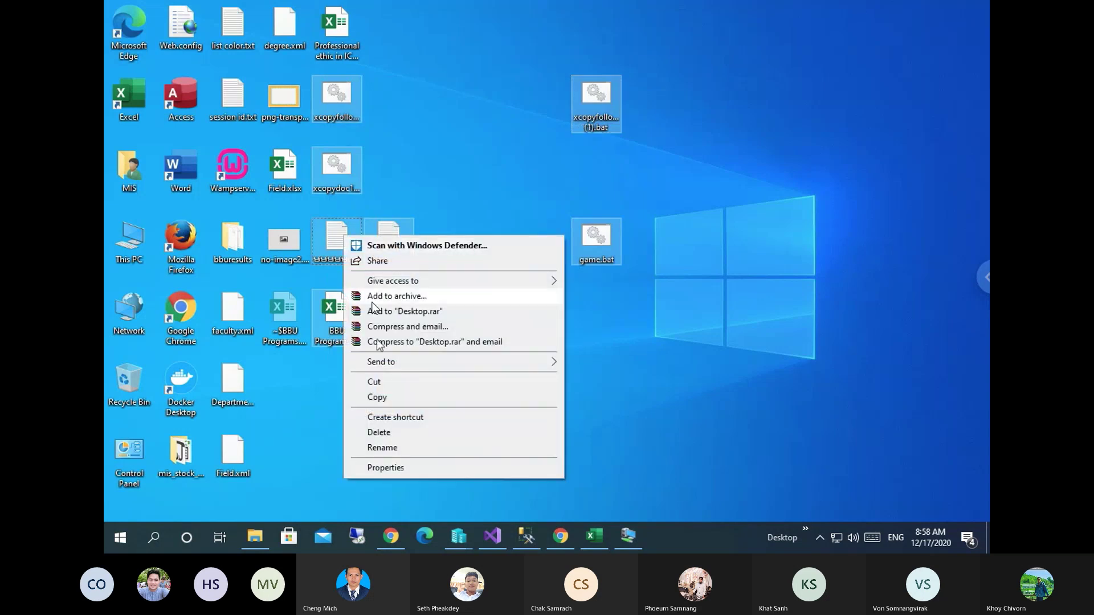
click(381, 399)
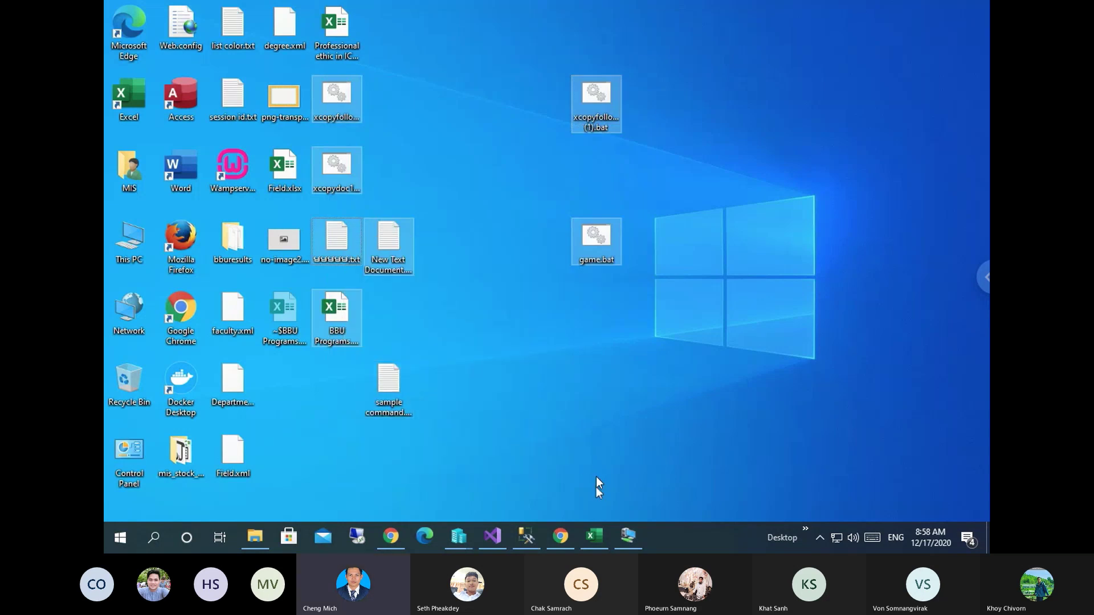
- Return to the serverRoom203(Morning) virtual machine and try to paste the copied files onto its desktop
click(630, 535)
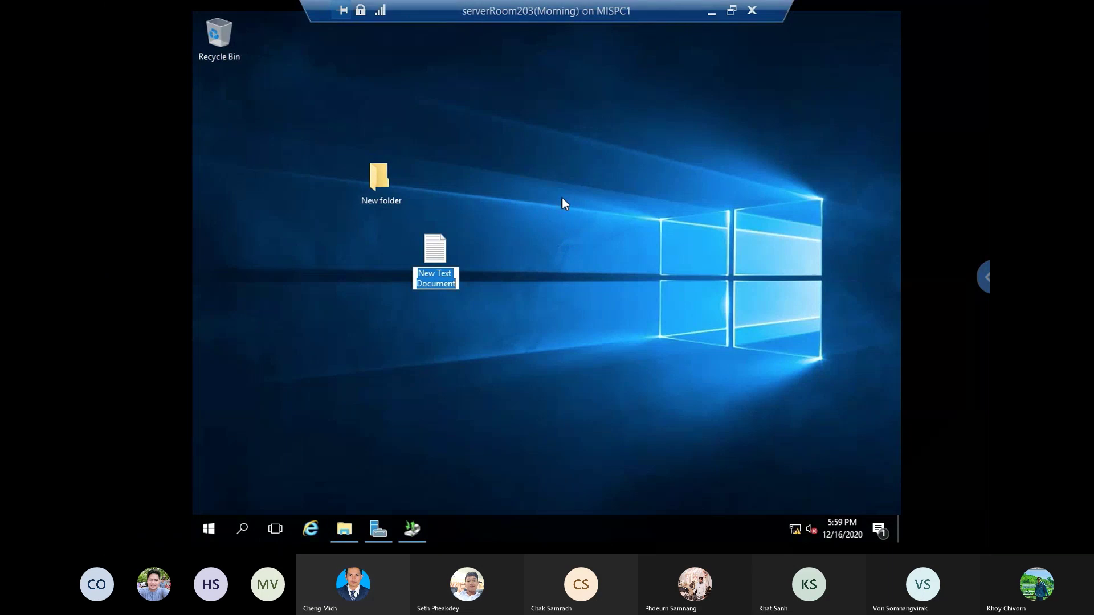
right_click(561, 197)
click(501, 186)
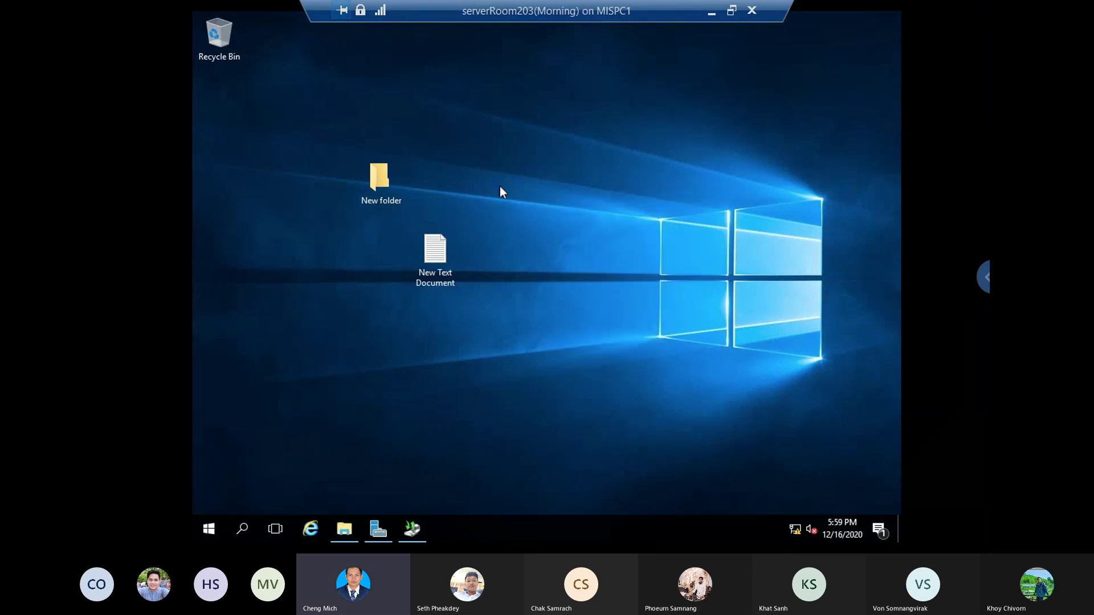
right_click(501, 187)
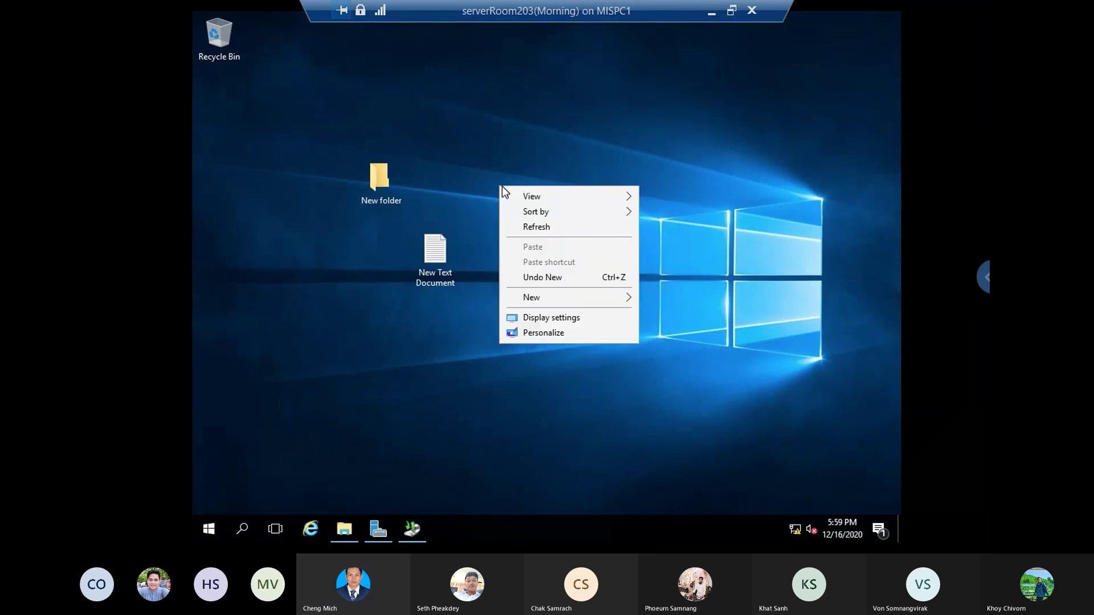
- Copy the host desktop's batch, text and Excel files again and retry pasting them onto the virtual machine's desktop
click(713, 12)
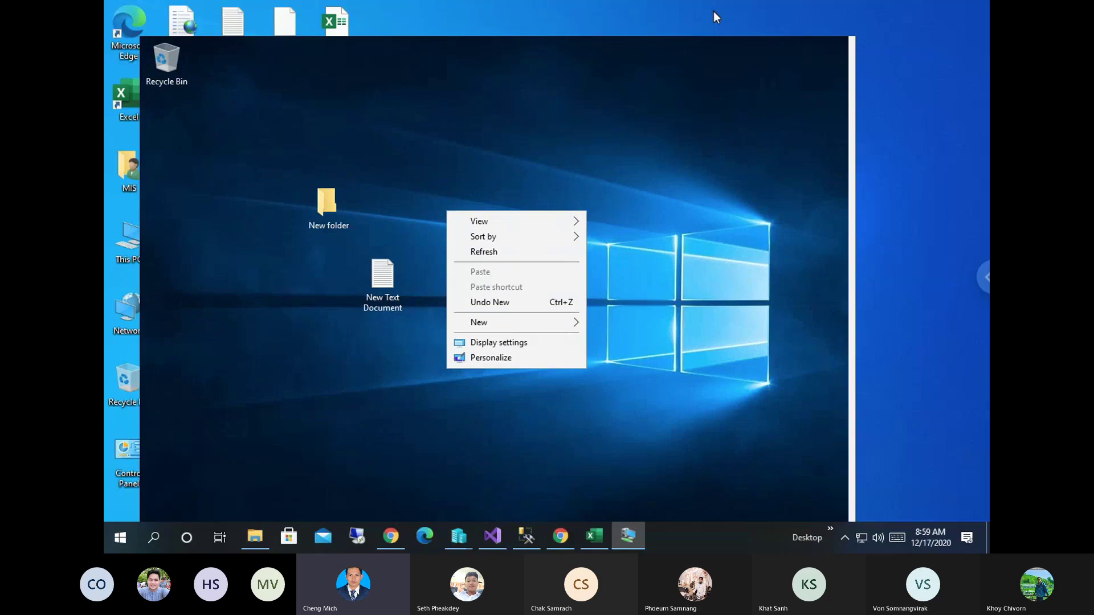
drag(647, 69, 342, 336)
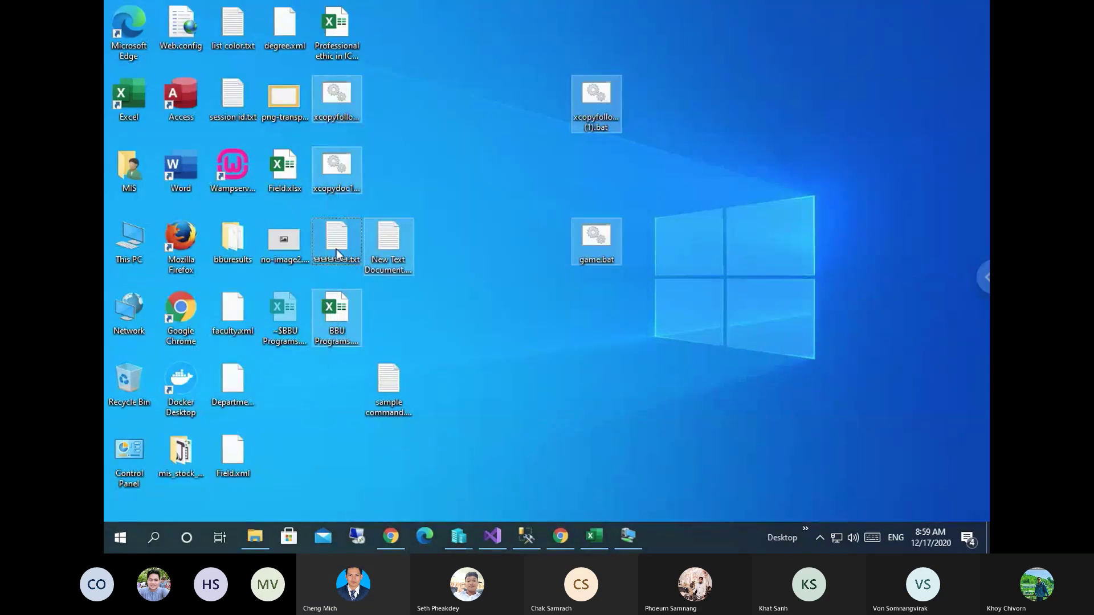
right_click(336, 248)
click(374, 410)
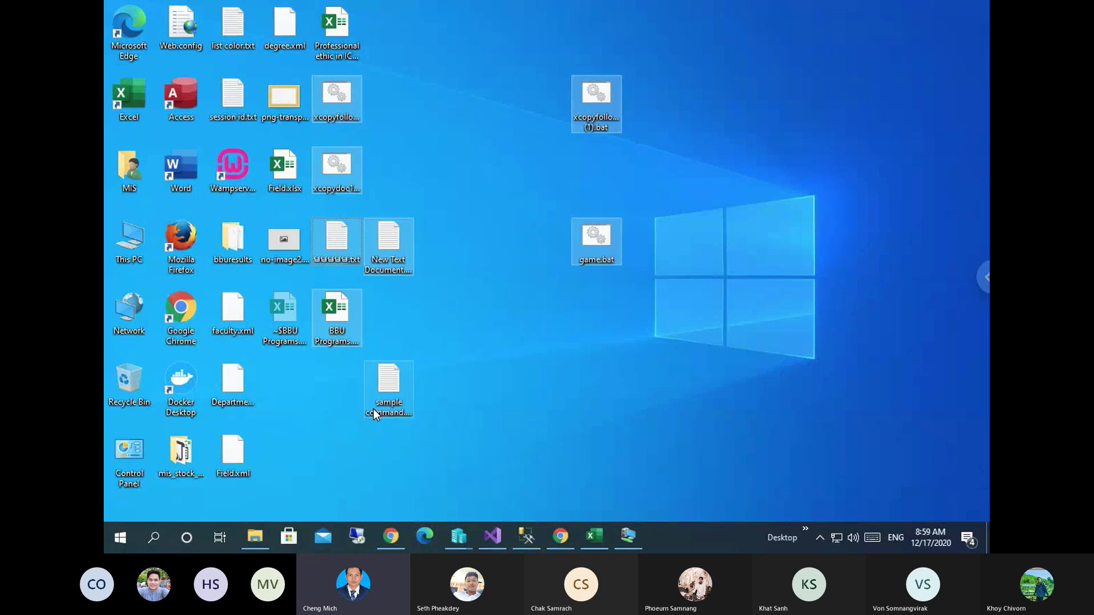
click(627, 538)
click(469, 174)
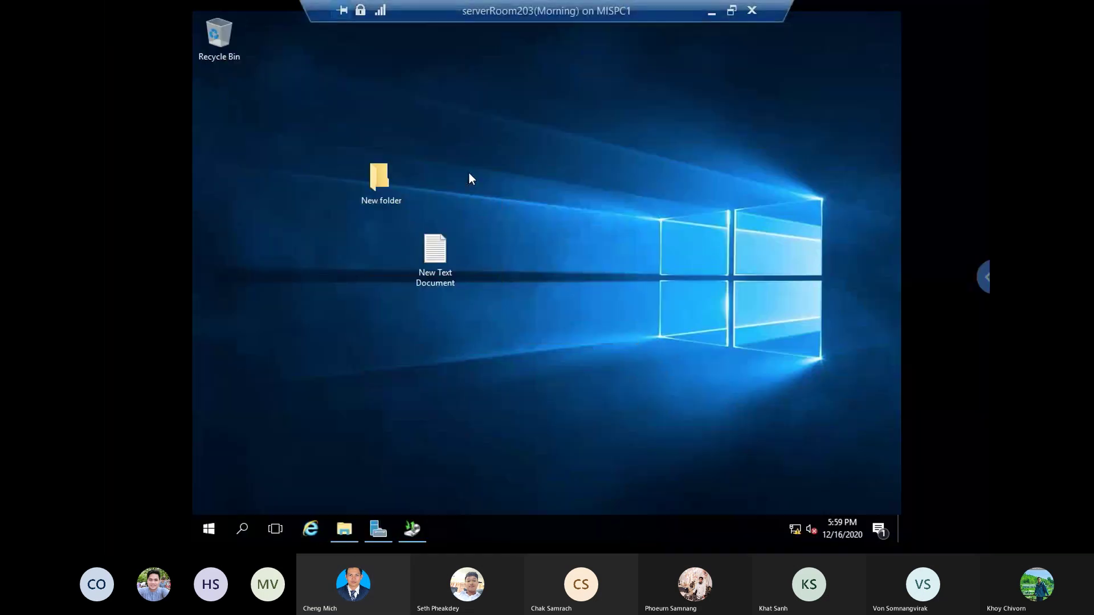
right_click(470, 173)
click(758, 118)
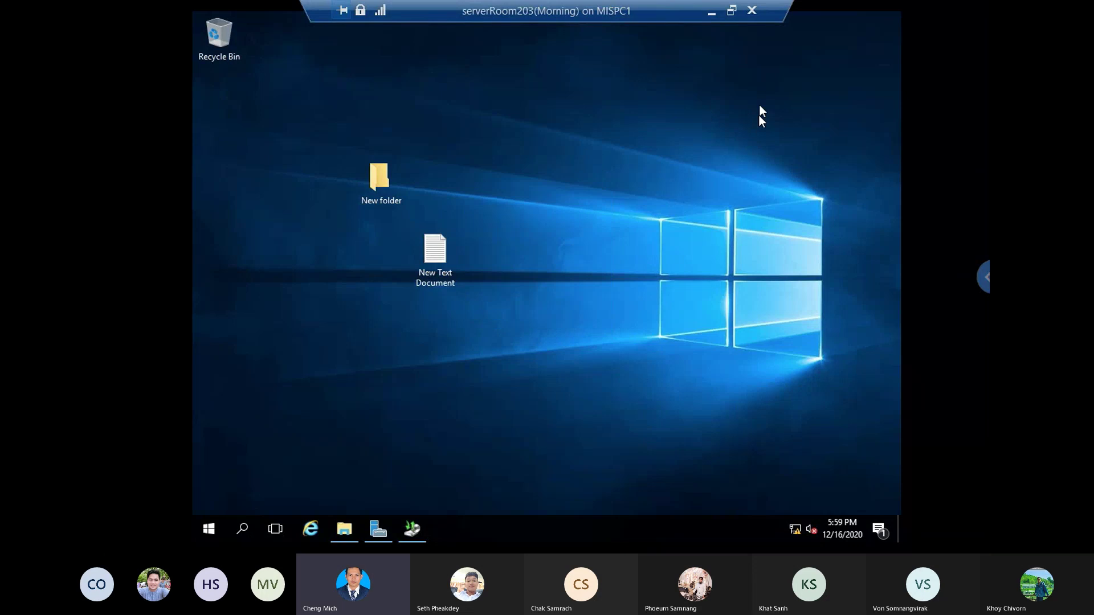
- Reselect the batch, text and Excel files on the host desktop and try once more to paste them in the virtual machine
click(711, 11)
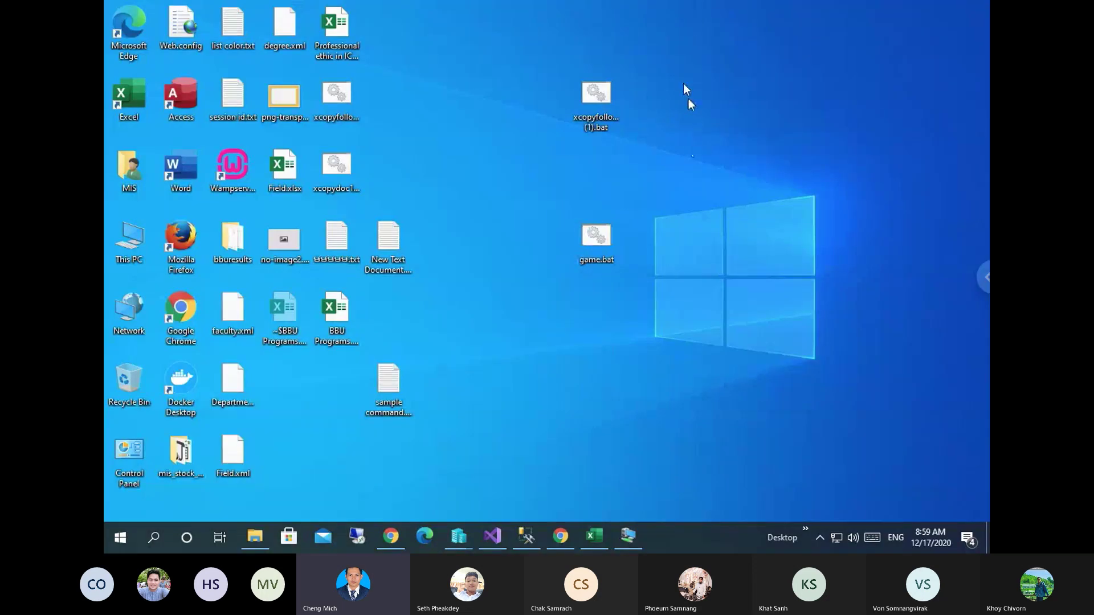
drag(683, 82, 320, 371)
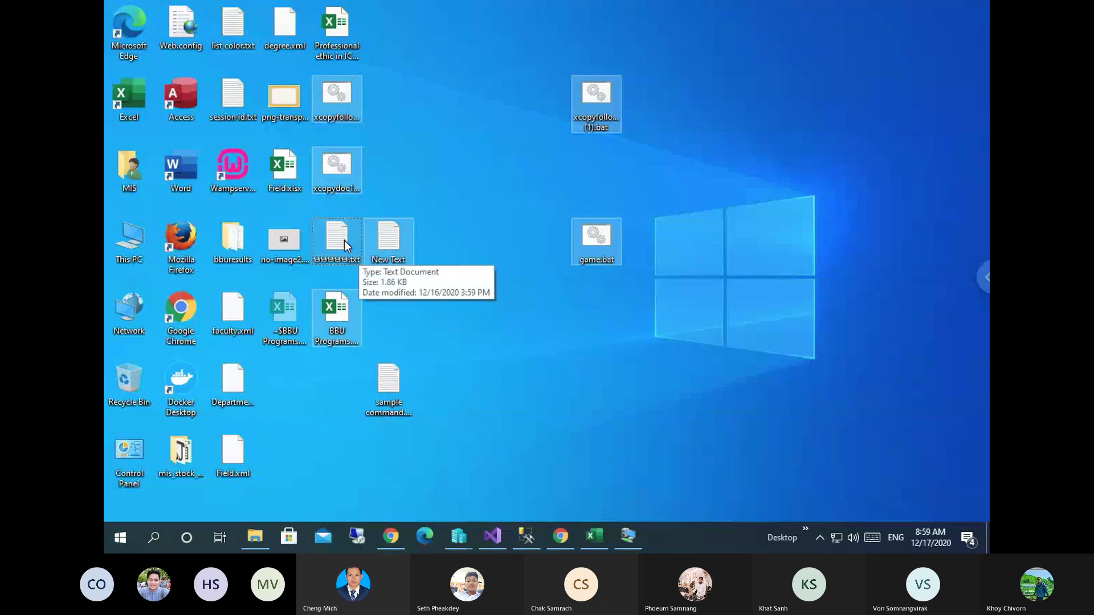
click(514, 138)
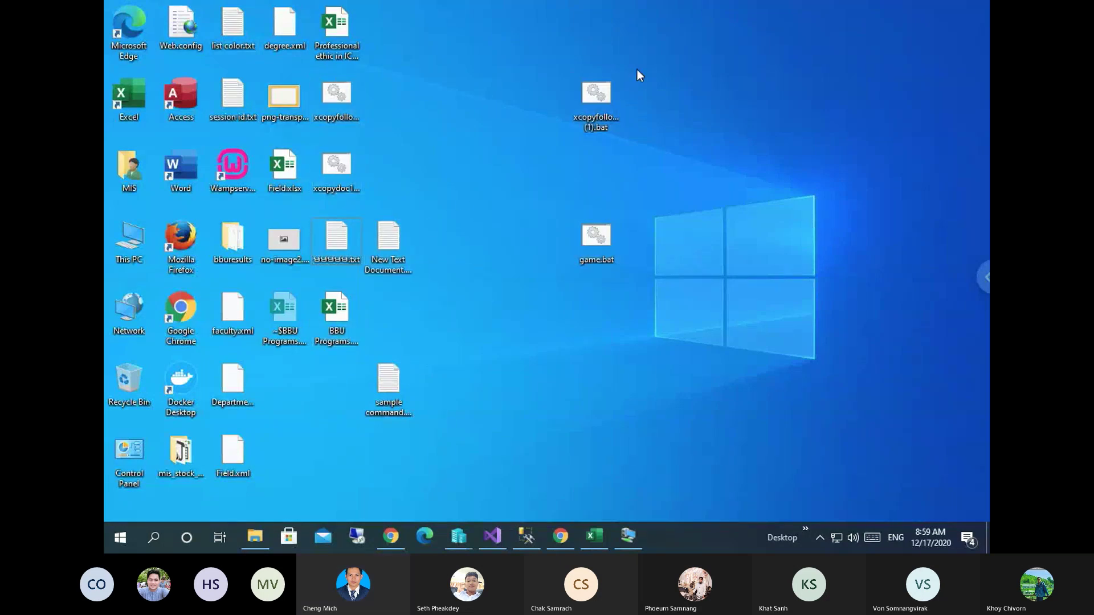
drag(637, 69, 315, 311)
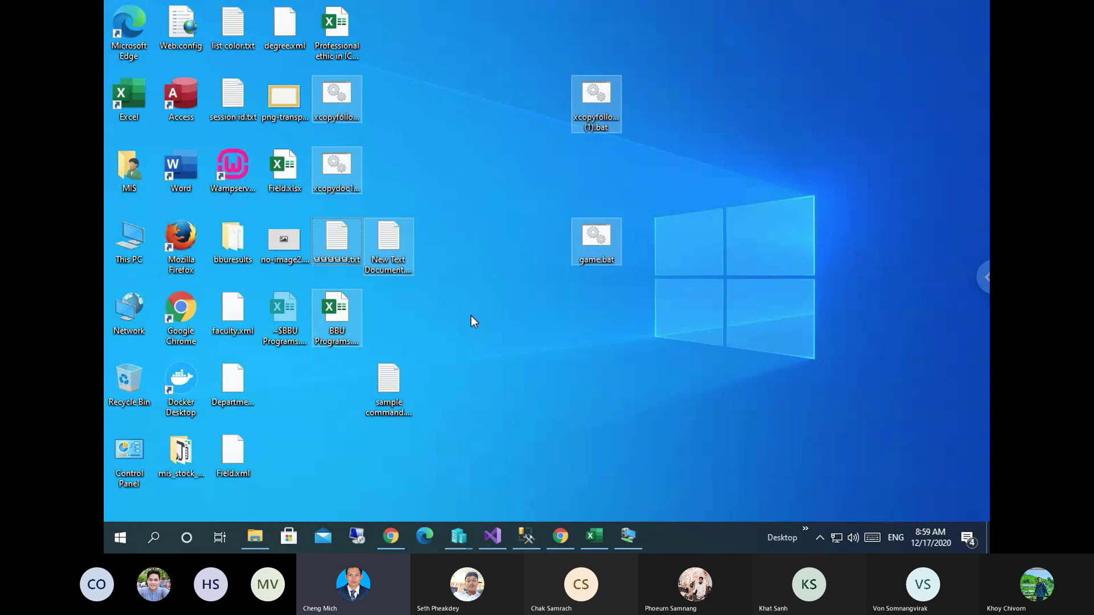
click(628, 536)
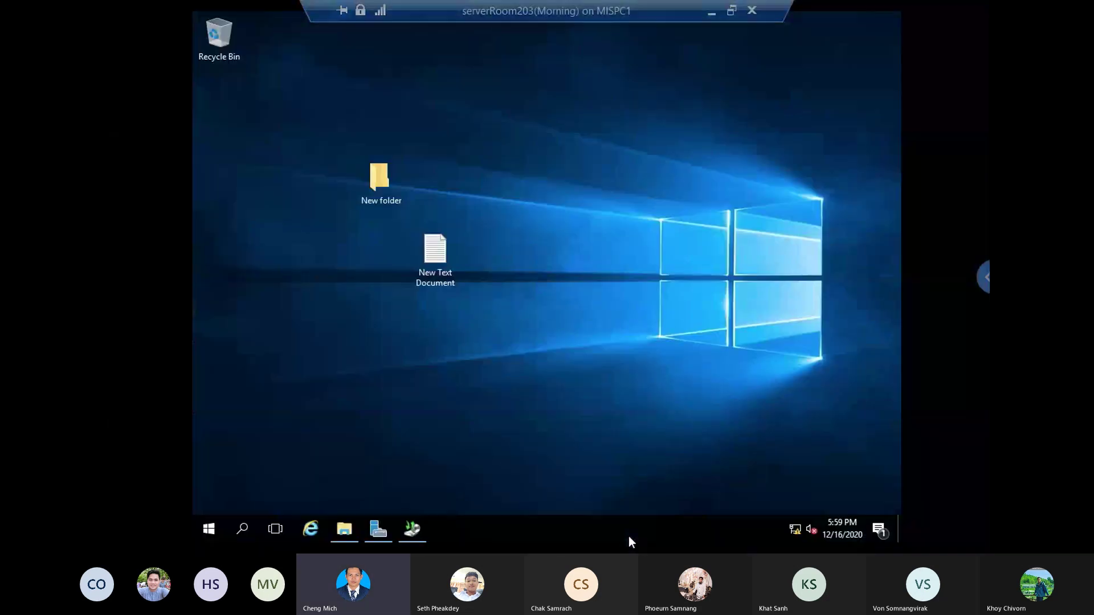
right_click(541, 258)
click(637, 176)
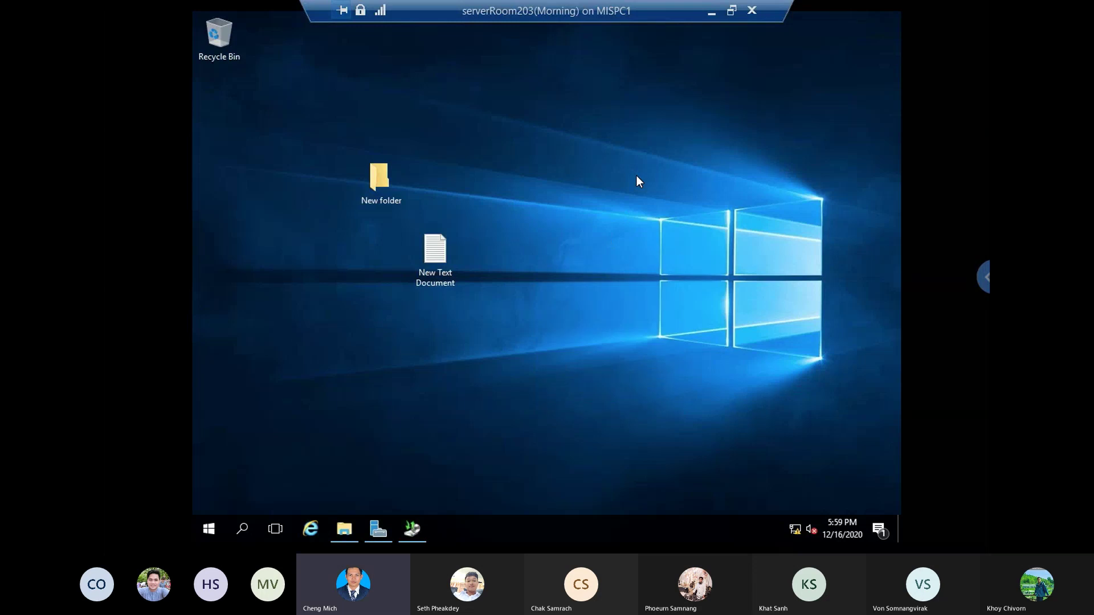
click(442, 251)
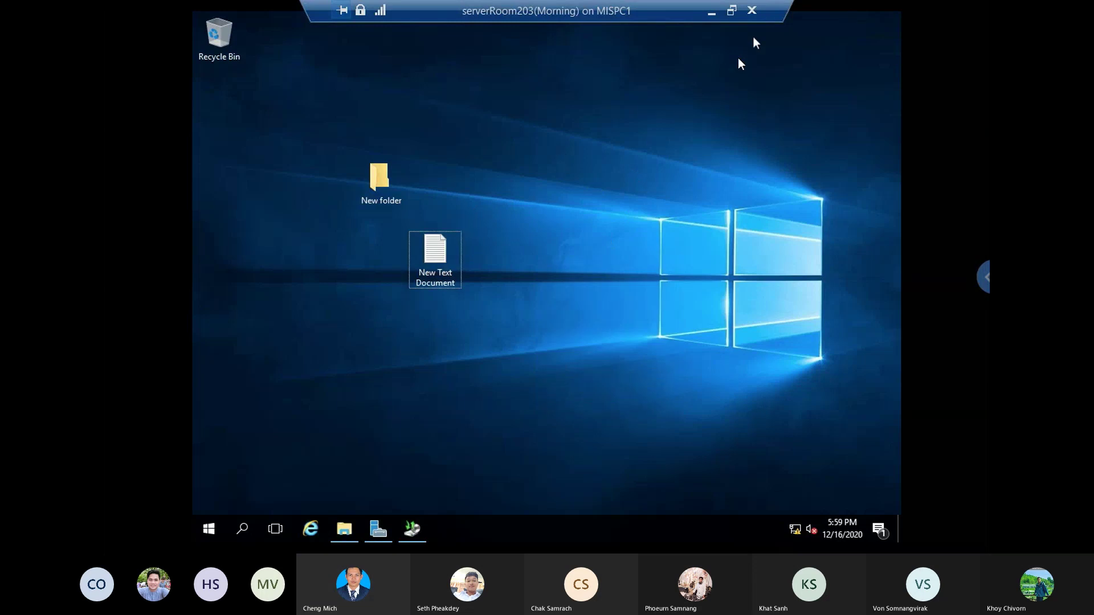
click(712, 13)
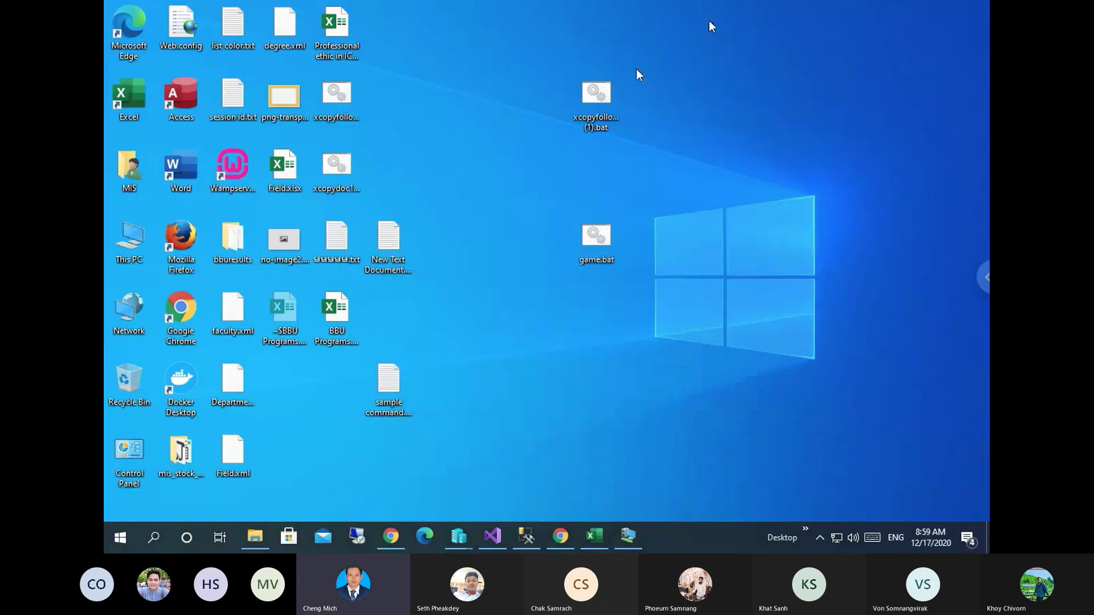
right_click(344, 169)
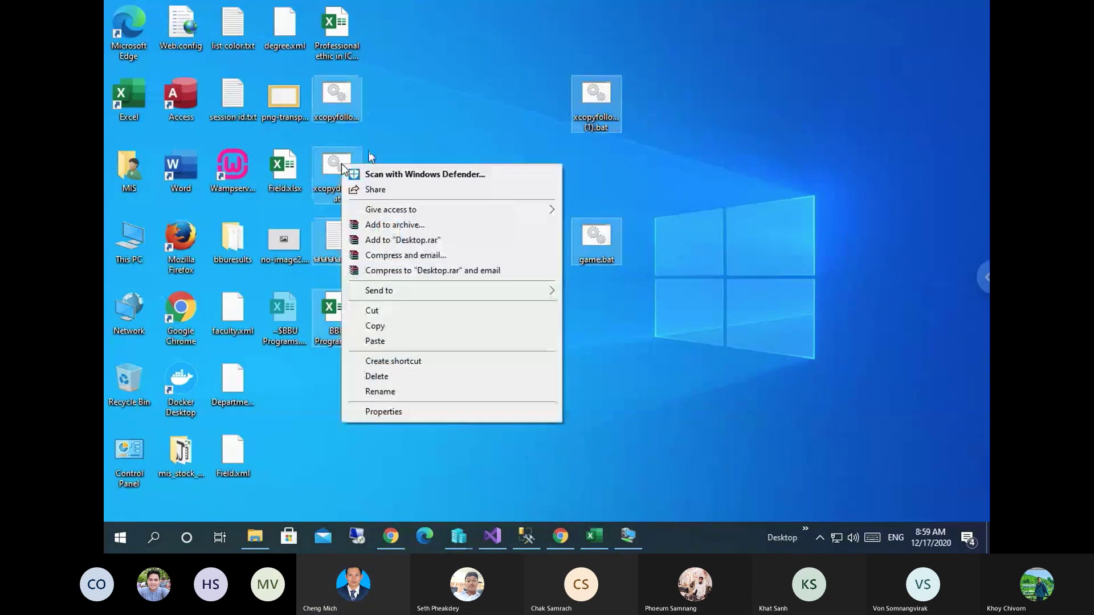
right_click(593, 98)
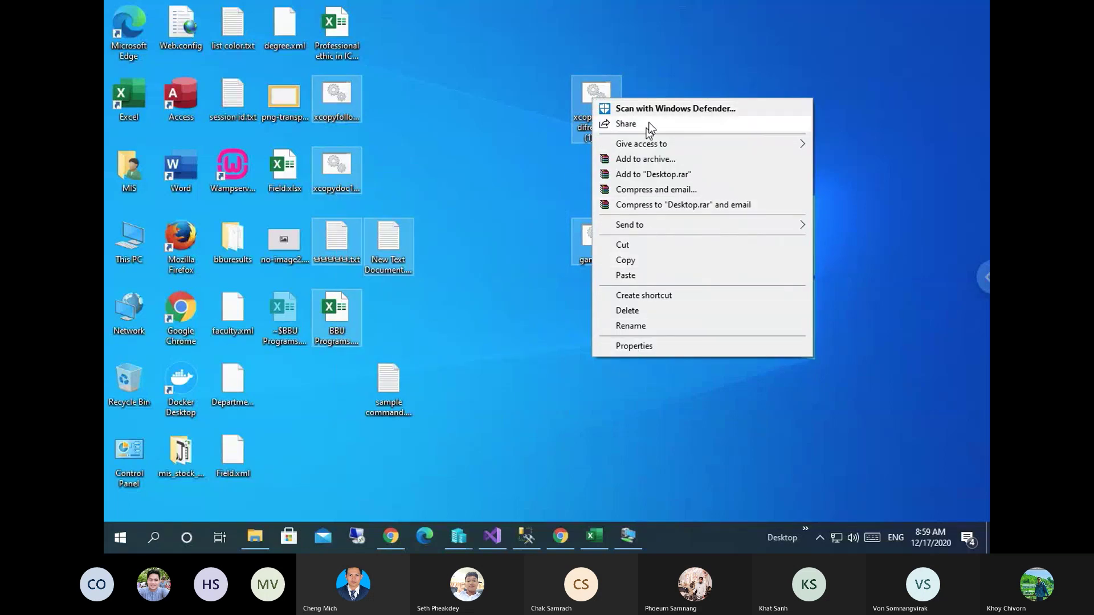
click(676, 108)
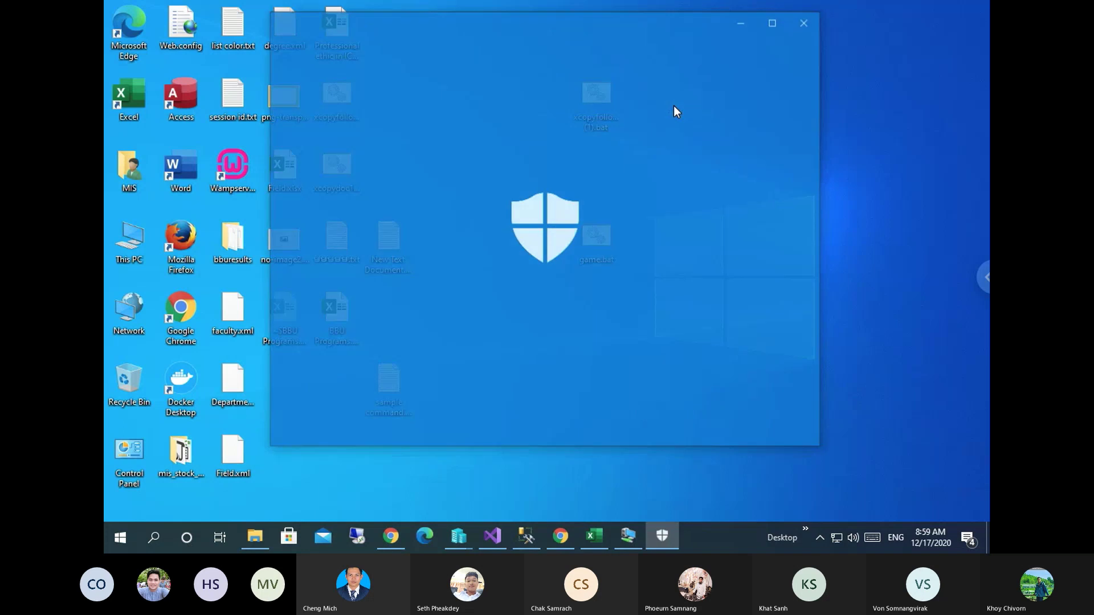
click(805, 20)
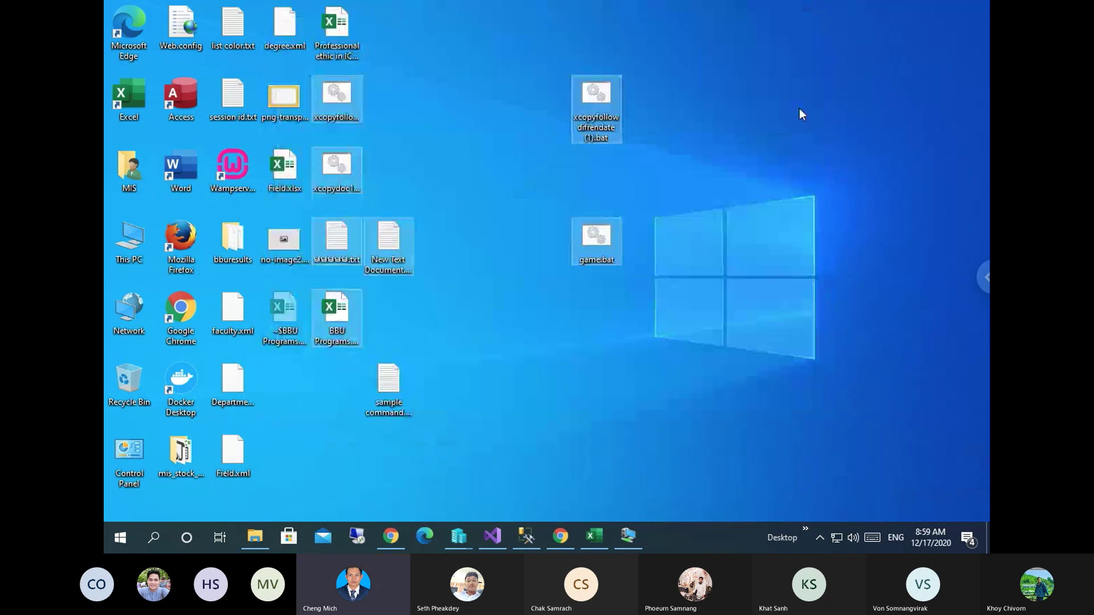
- Open xcopyfollowdifrendate (1).bat from the host desktop for editing and select its entire script text
click(620, 114)
right_click(580, 112)
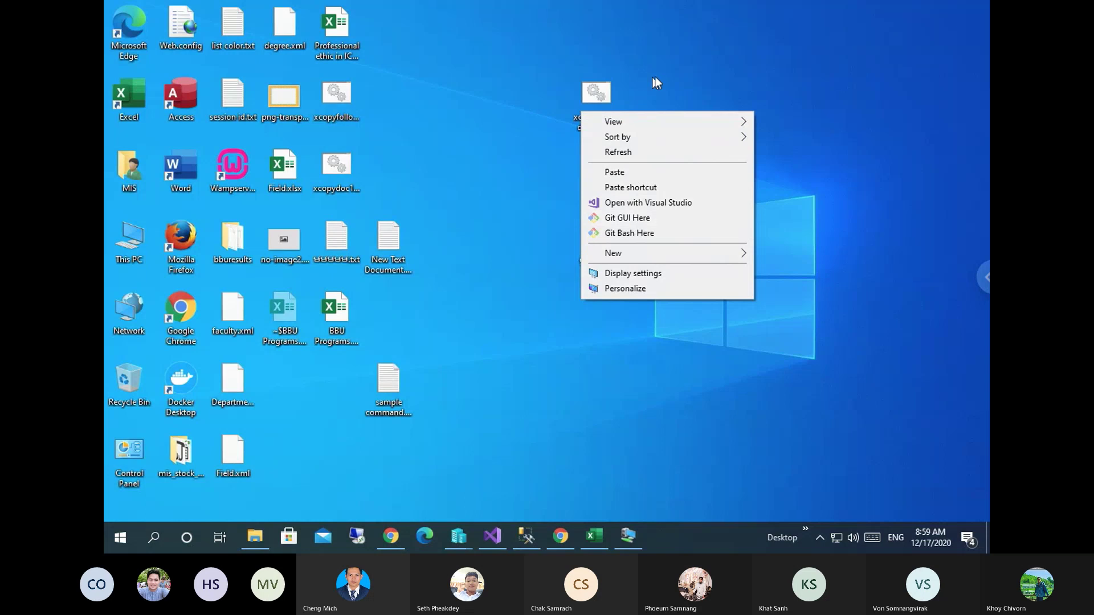
click(686, 72)
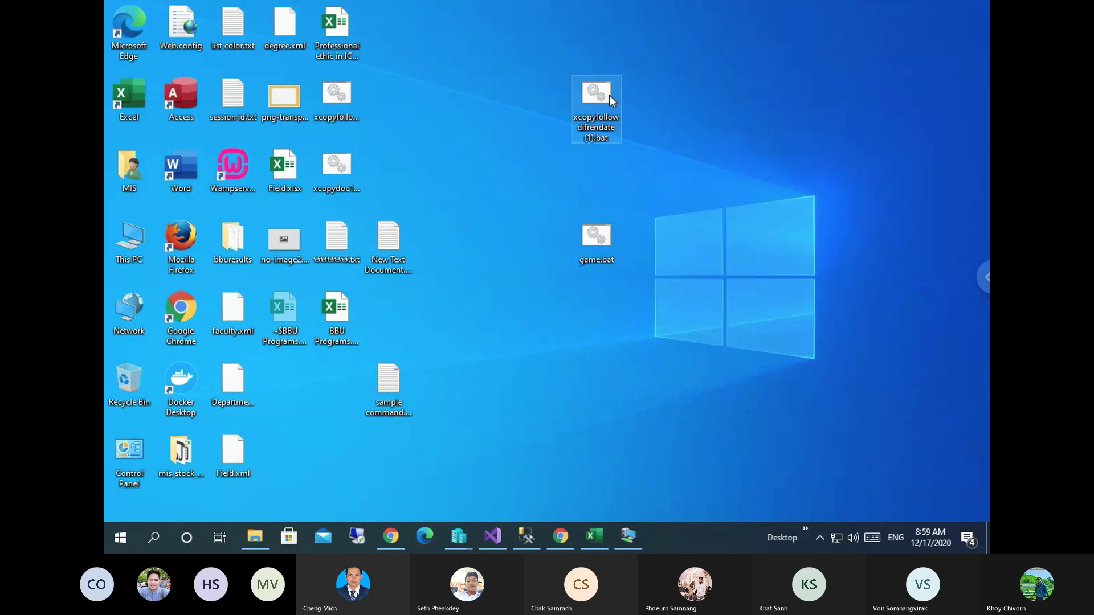
right_click(609, 94)
click(640, 121)
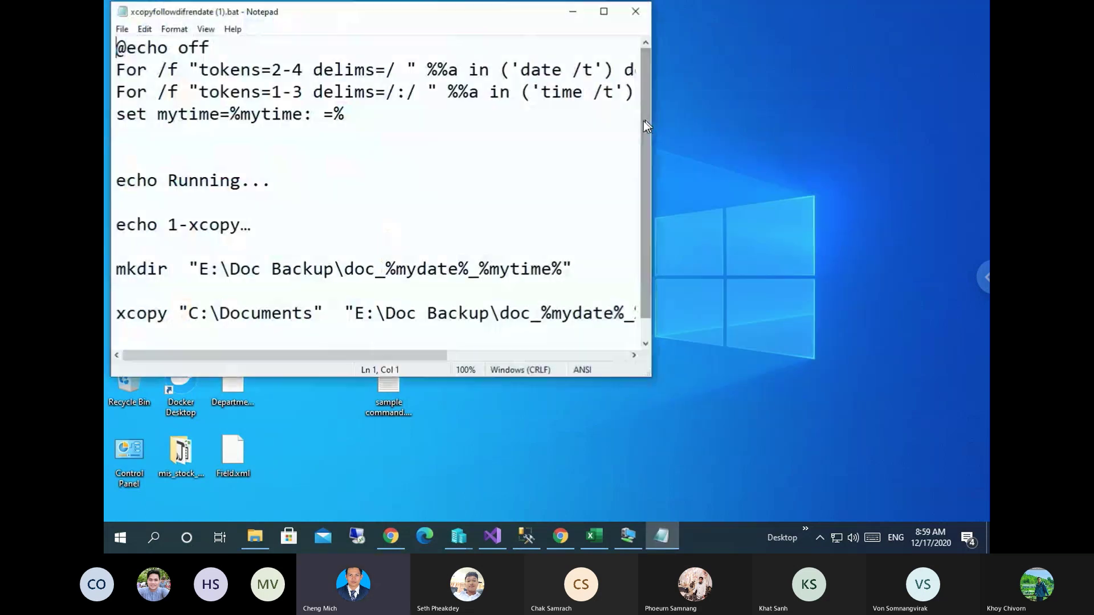
key(ctrl+a)
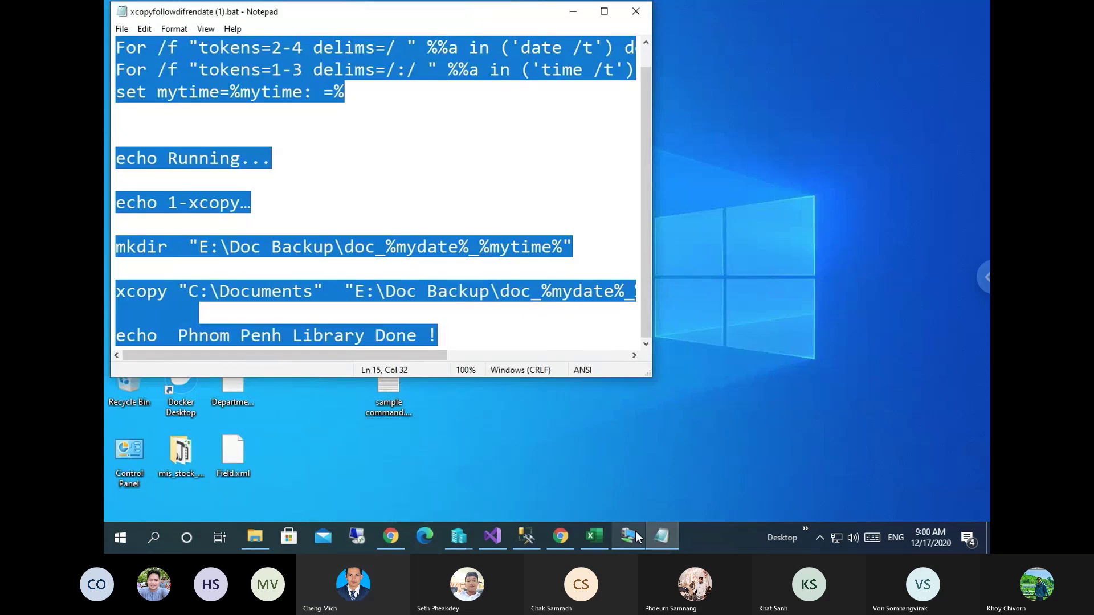
- Return to the serverRoom203(Morning) virtual machine and check the drives in This PC and the Windows Server Backup status
mouse_move(628, 535)
click(655, 482)
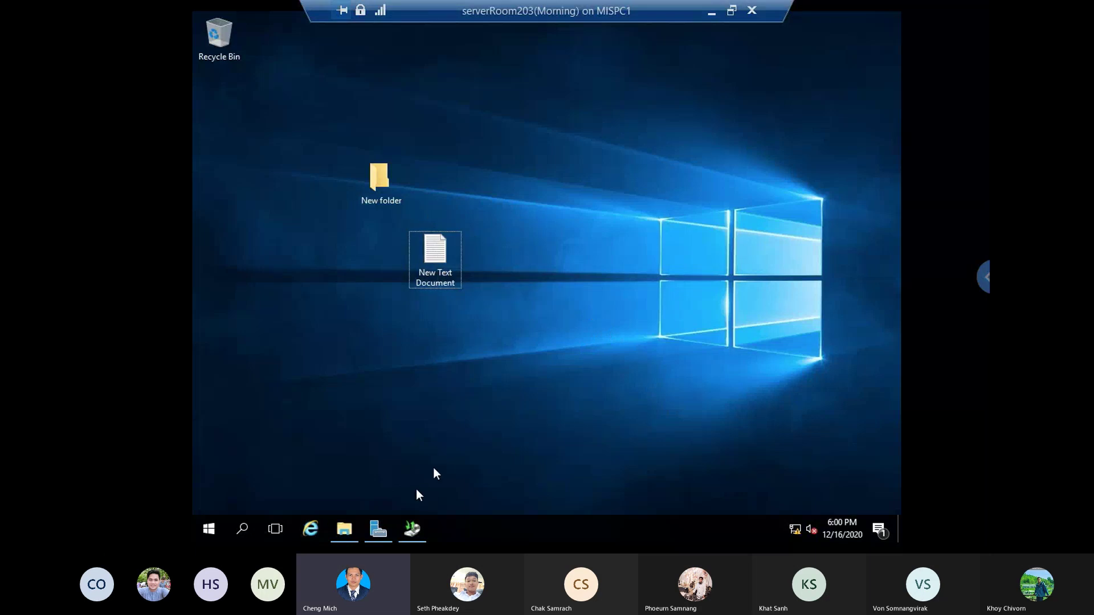
click(345, 527)
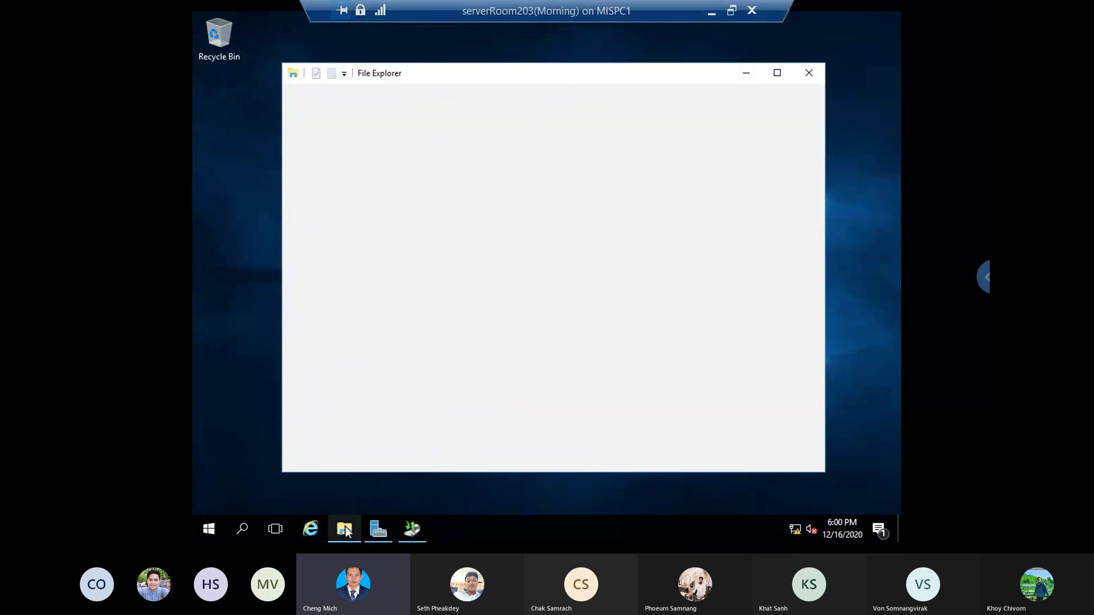
click(337, 233)
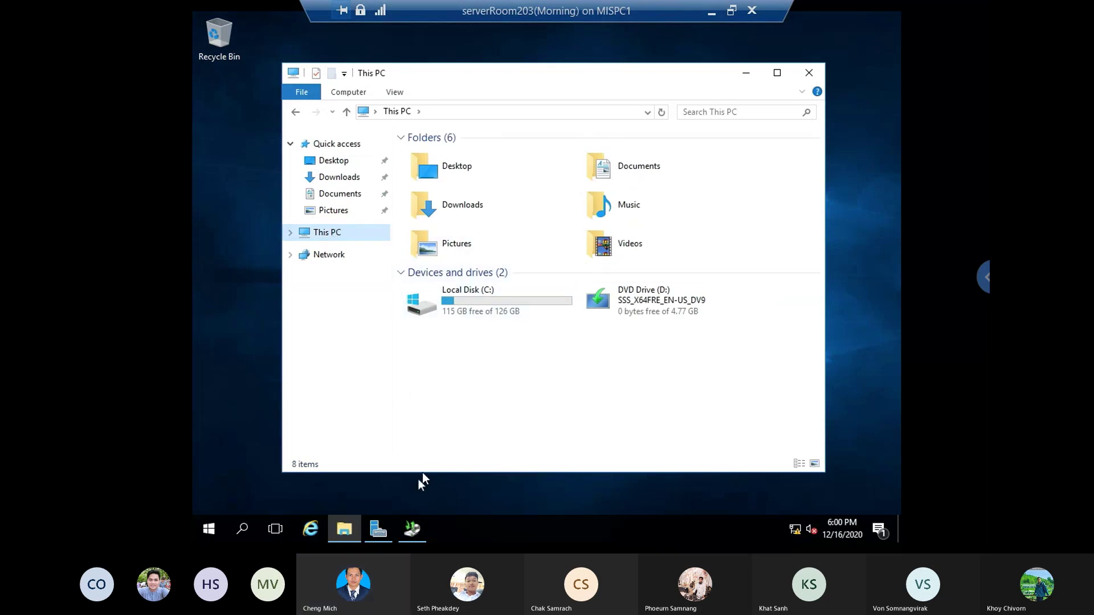
click(413, 533)
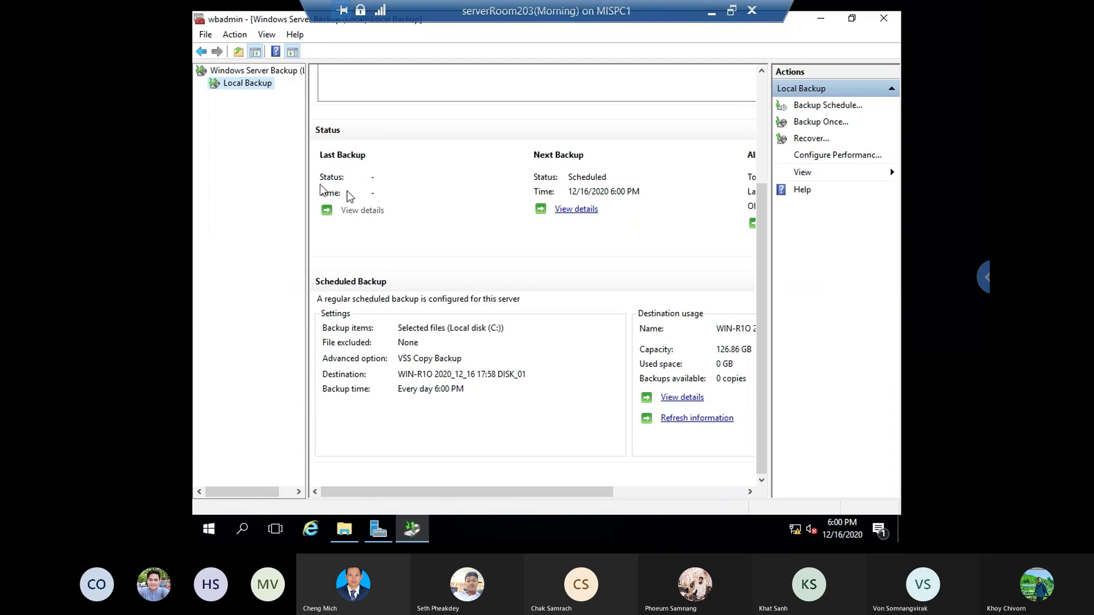
click(412, 528)
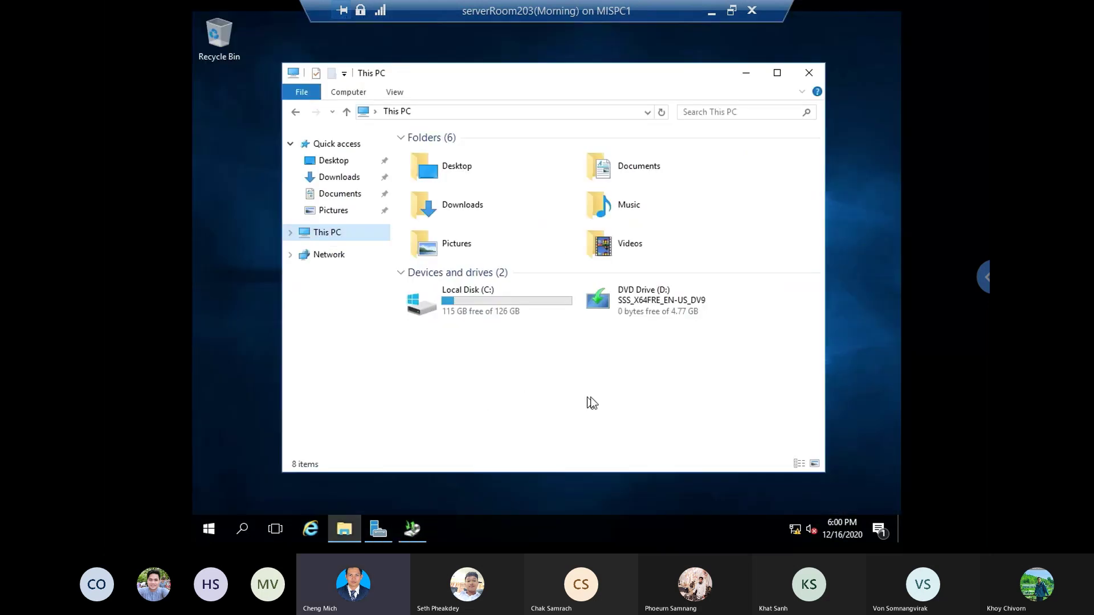
right_click(591, 402)
click(641, 297)
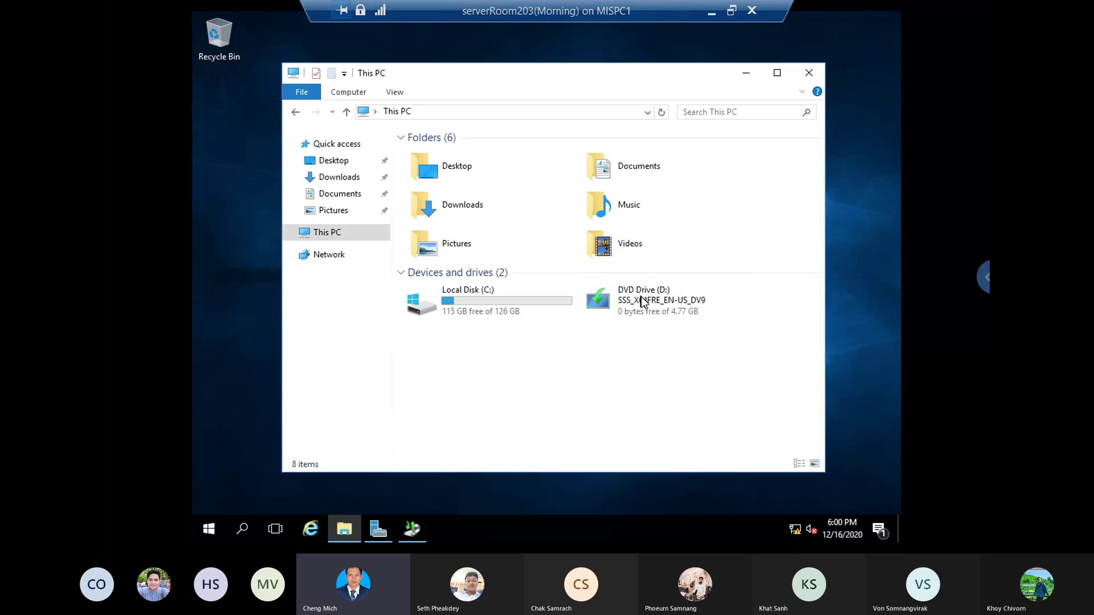
- Switch to Server Manager and bring up Disk Management in Computer Management
mouse_move(414, 532)
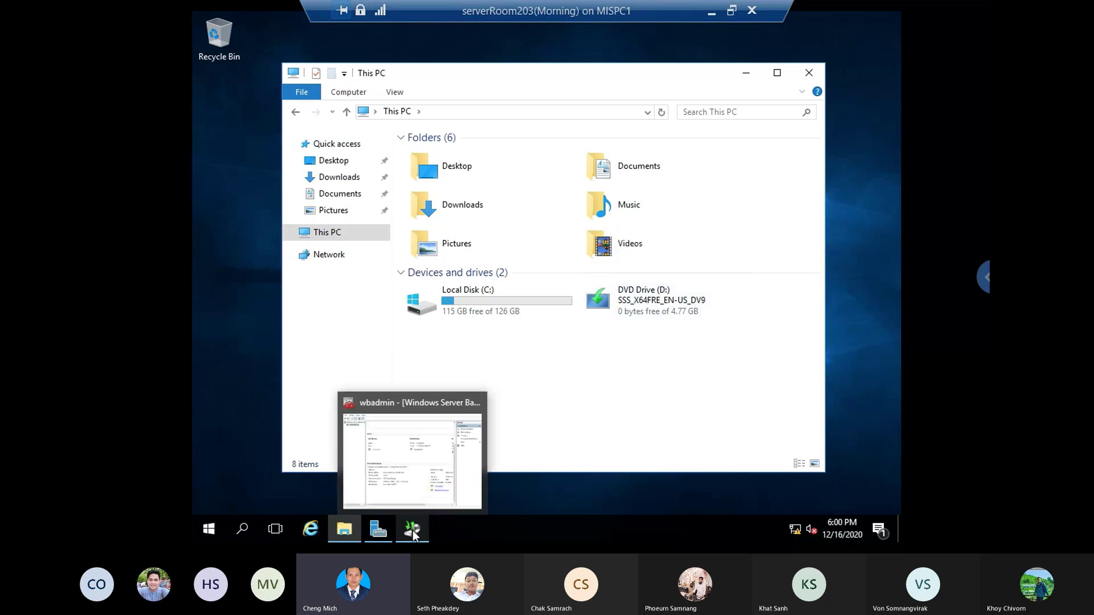
click(381, 531)
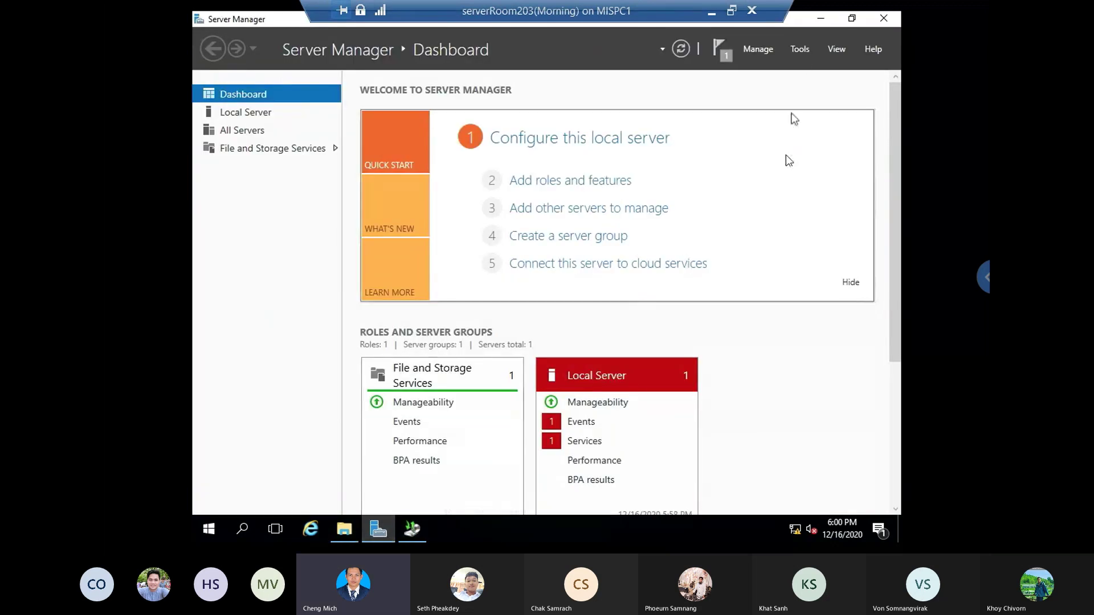
click(800, 49)
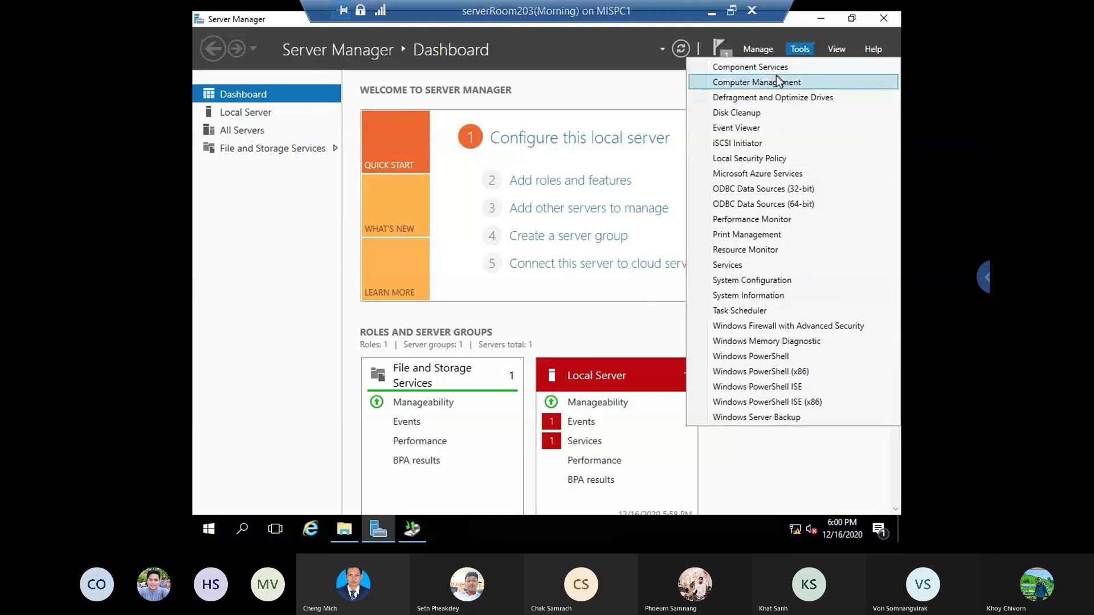
click(776, 82)
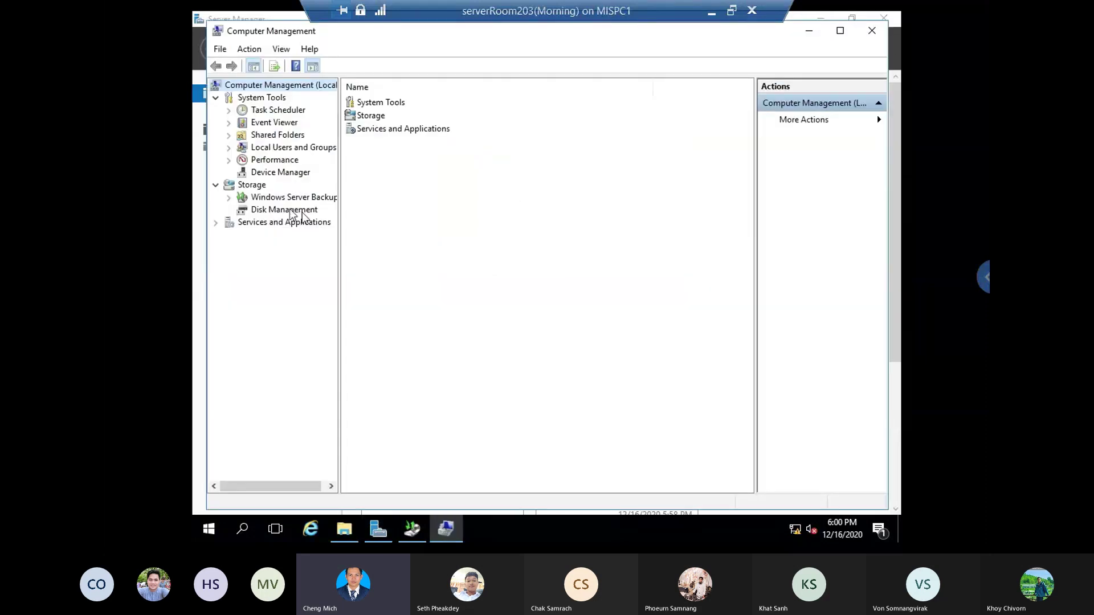
click(284, 209)
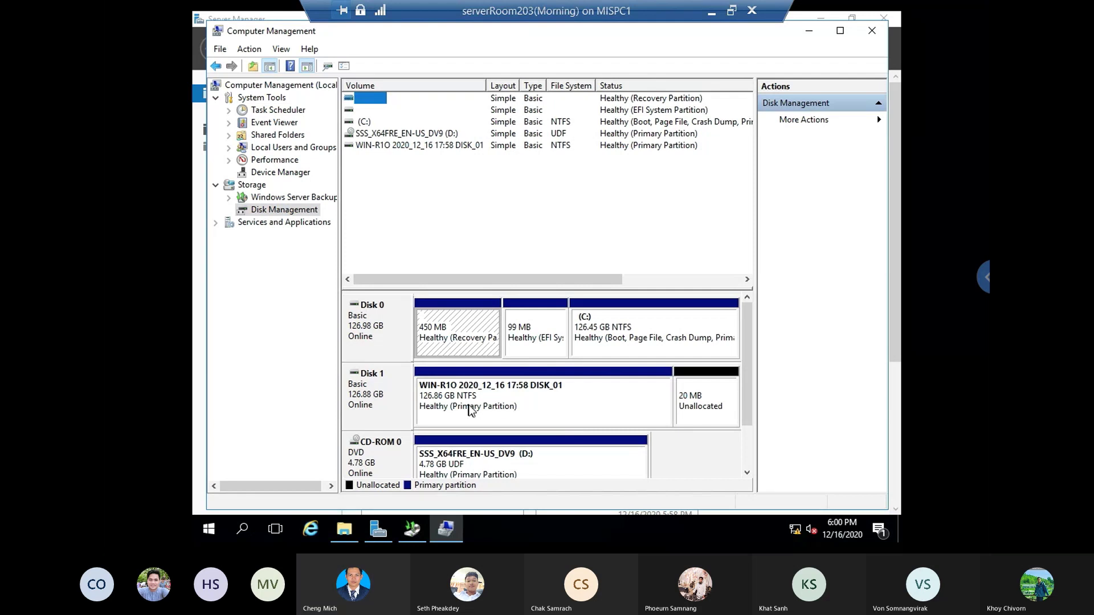
- Assign drive letter E to the WIN-R1O 2020_12_16 17:58 DISK_01 backup volume on Disk 1
right_click(532, 411)
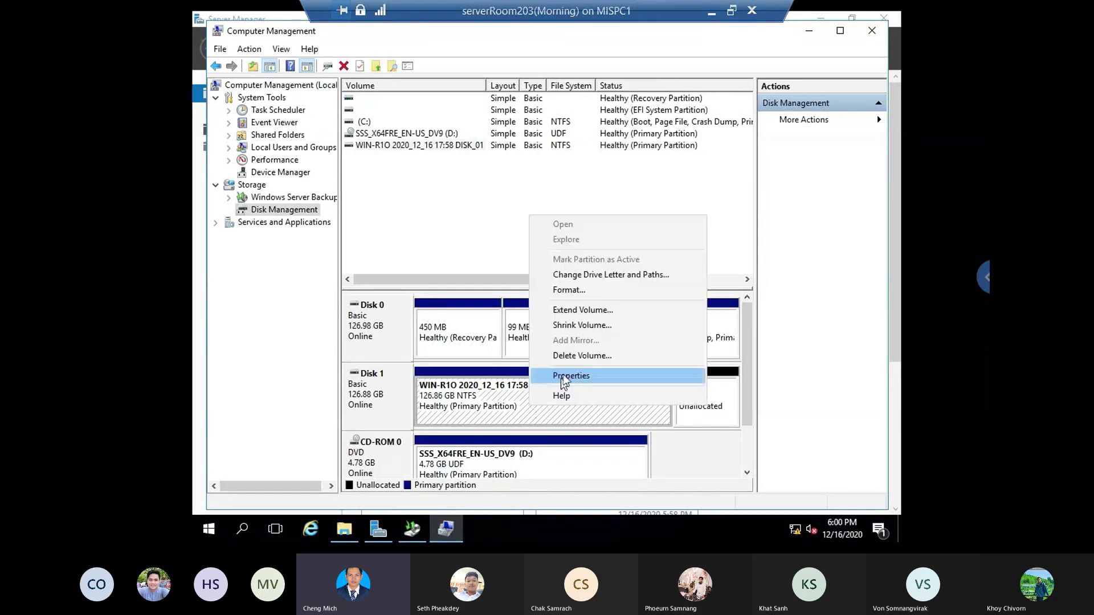
click(593, 275)
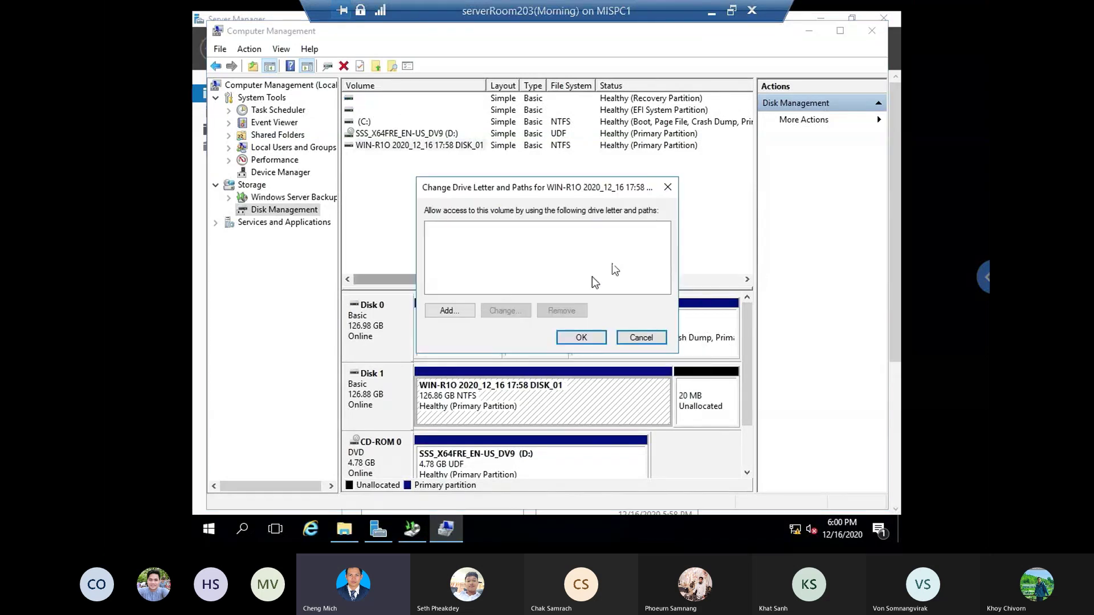
click(436, 312)
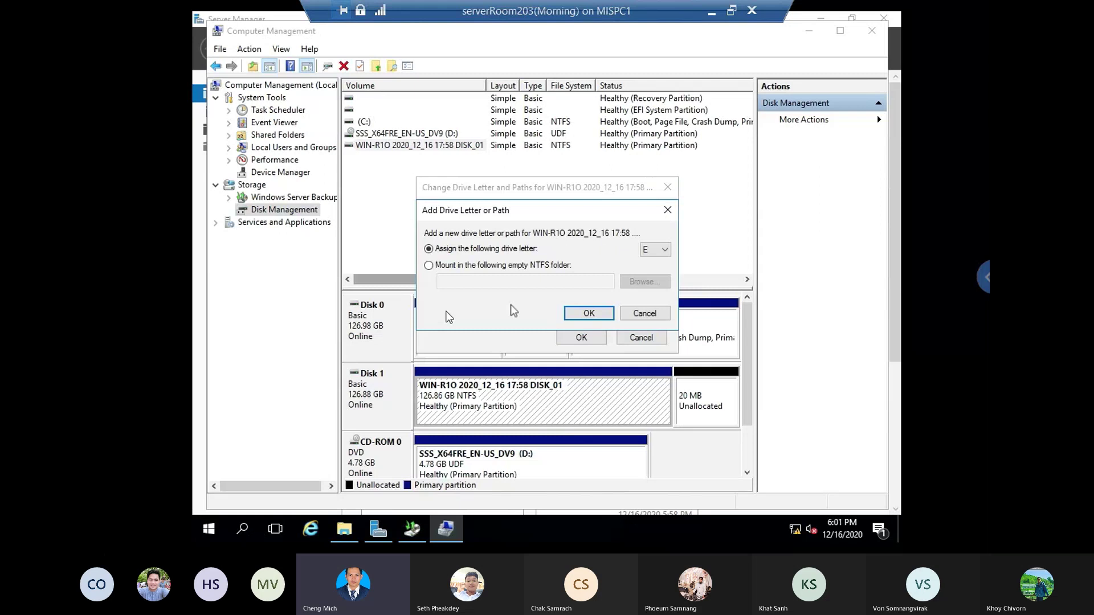
click(587, 313)
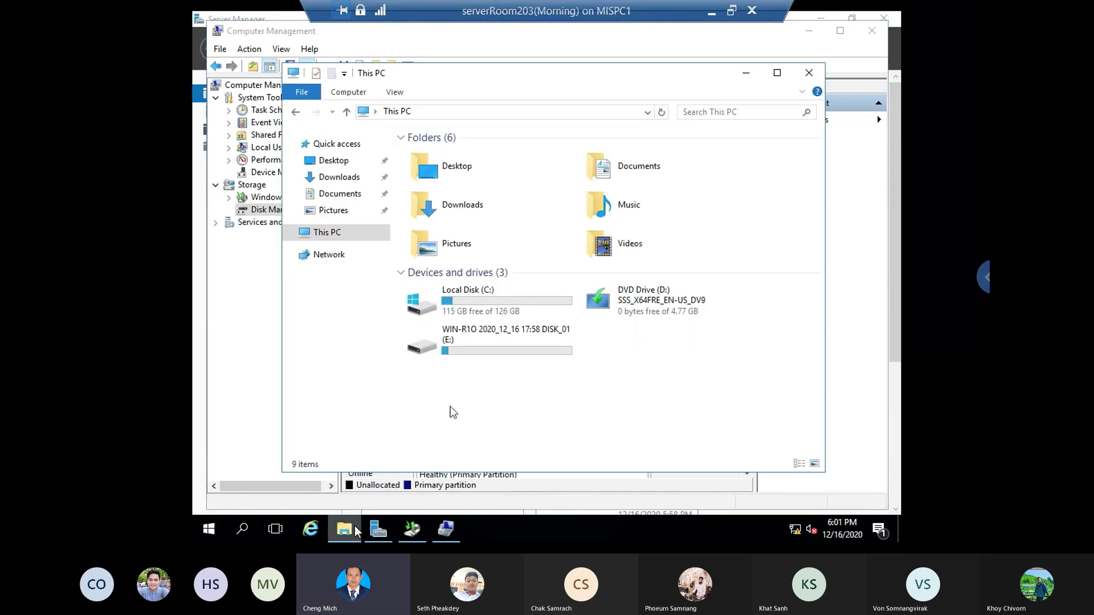
double_click(437, 351)
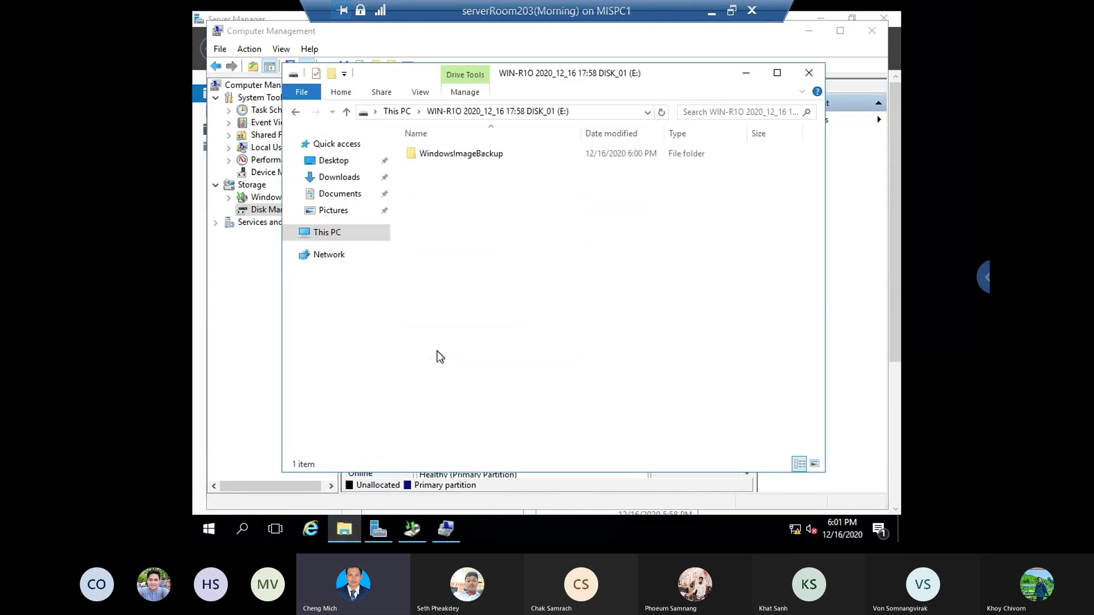
double_click(442, 159)
double_click(454, 155)
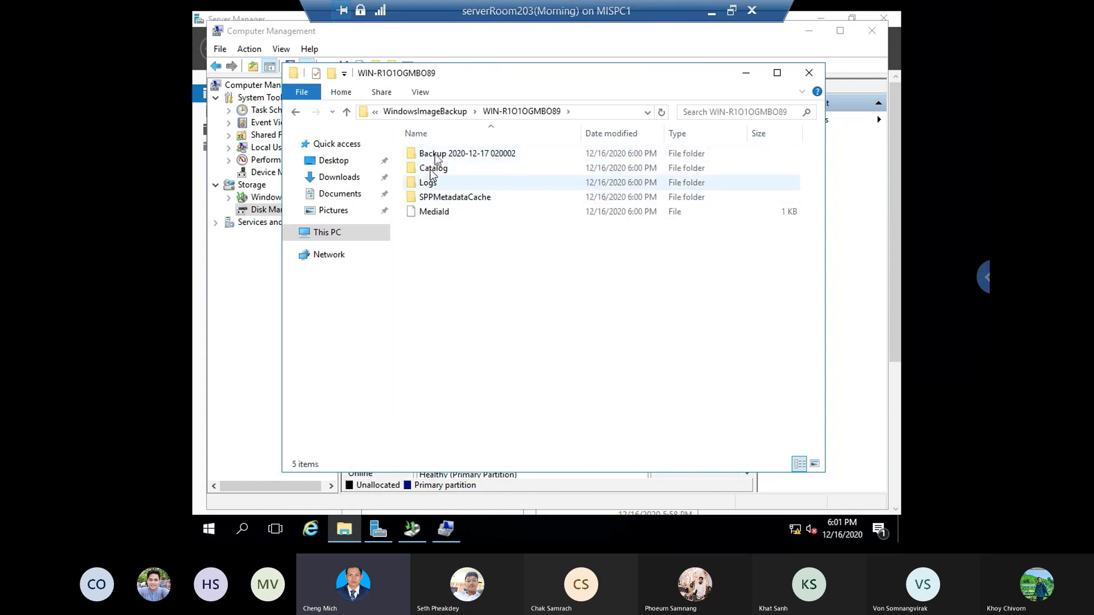
double_click(436, 154)
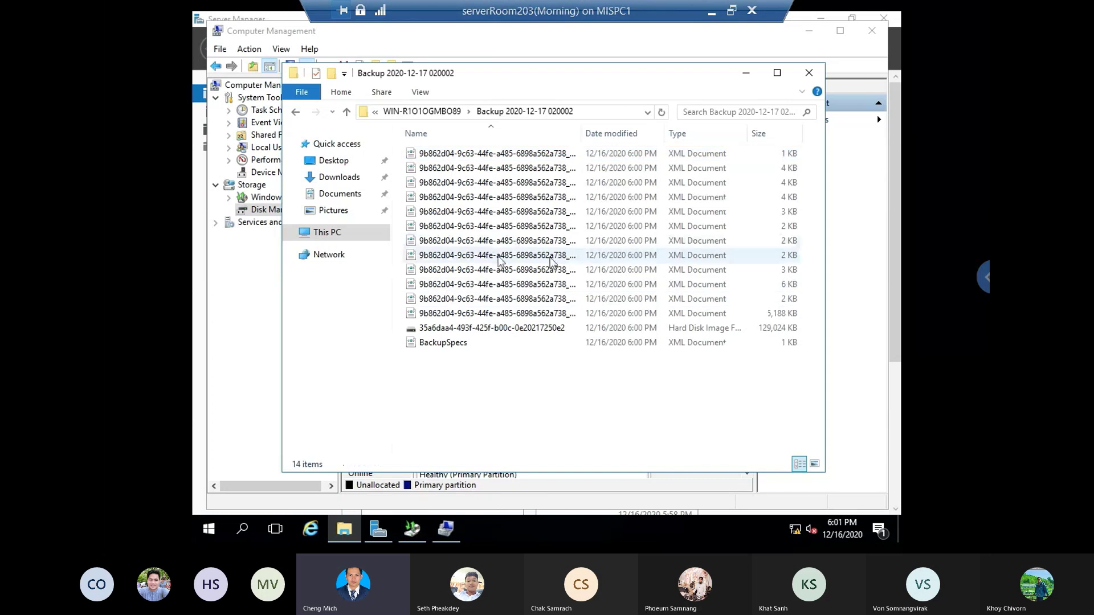
- Examine the Catalog folder beside the backup, select SPPMetadataCache, and go back up to This PC
click(295, 112)
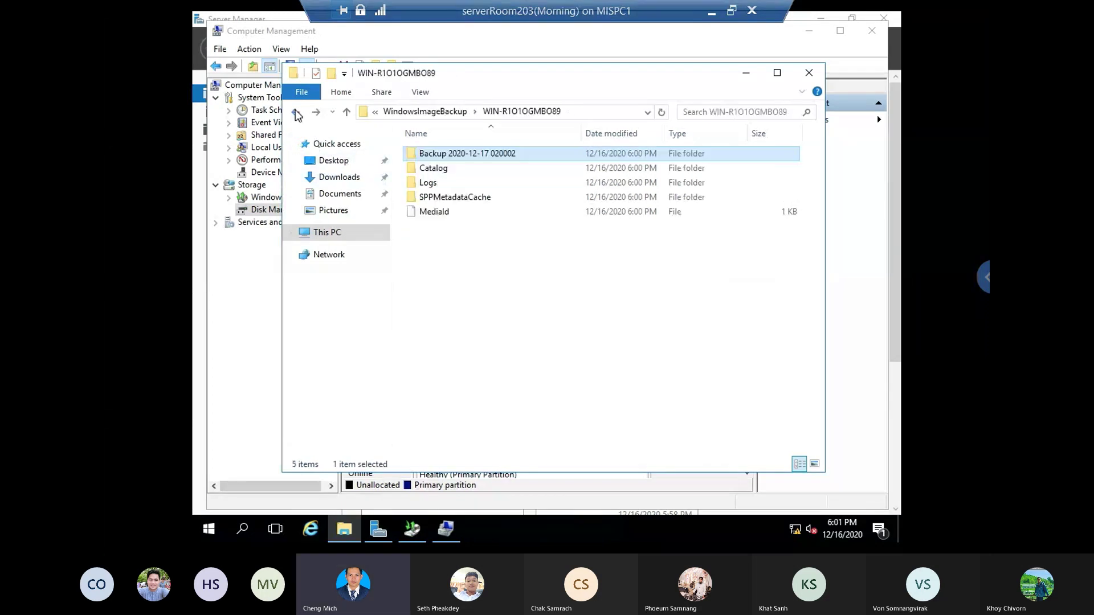
double_click(435, 168)
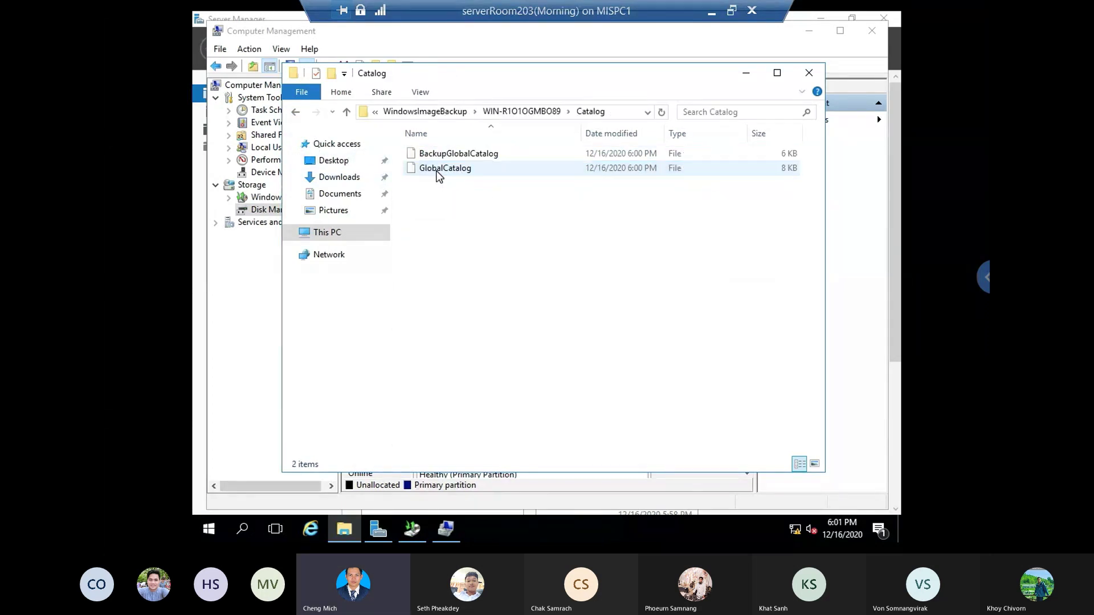
click(294, 112)
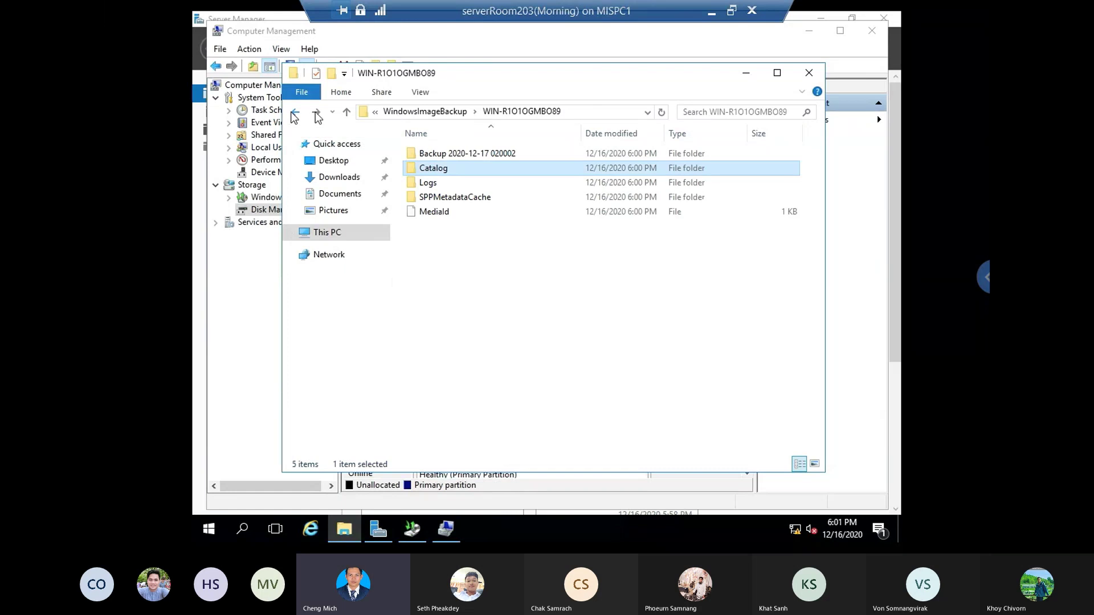
double_click(425, 199)
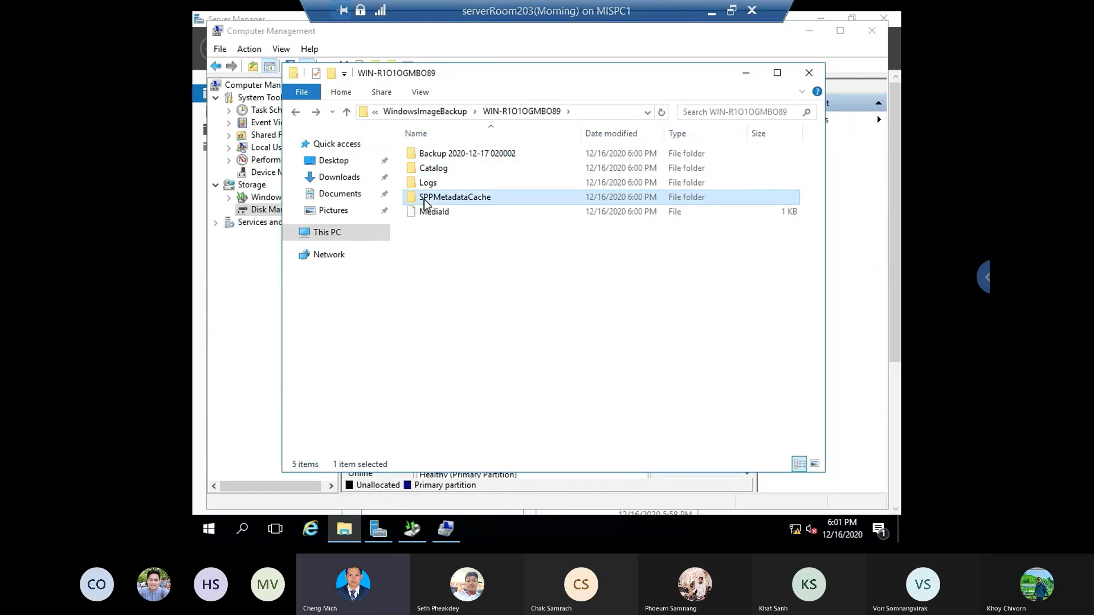
click(294, 112)
click(294, 111)
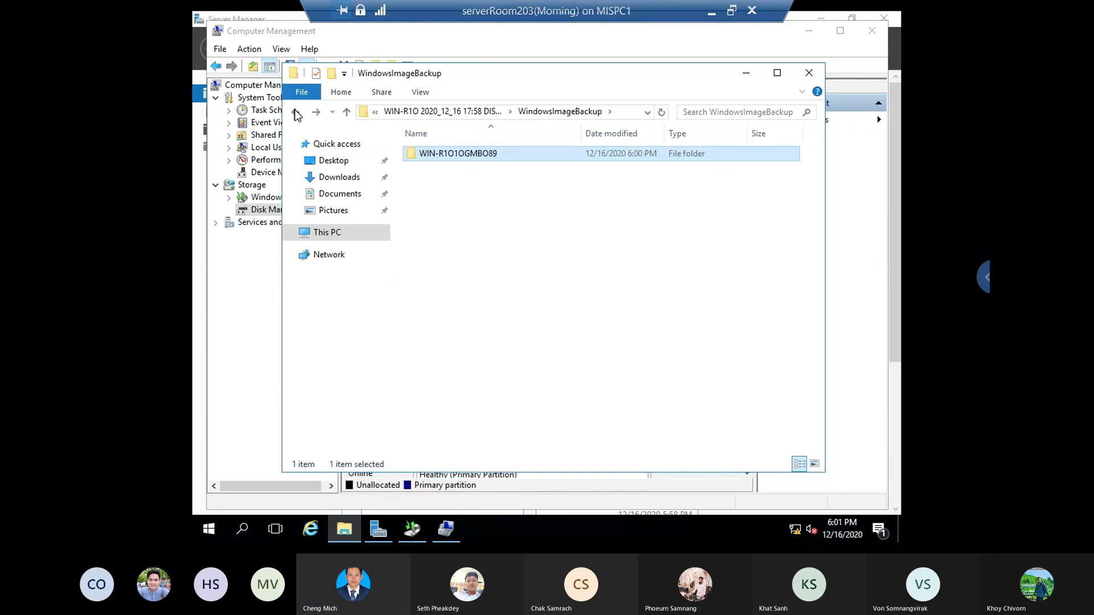
click(295, 113)
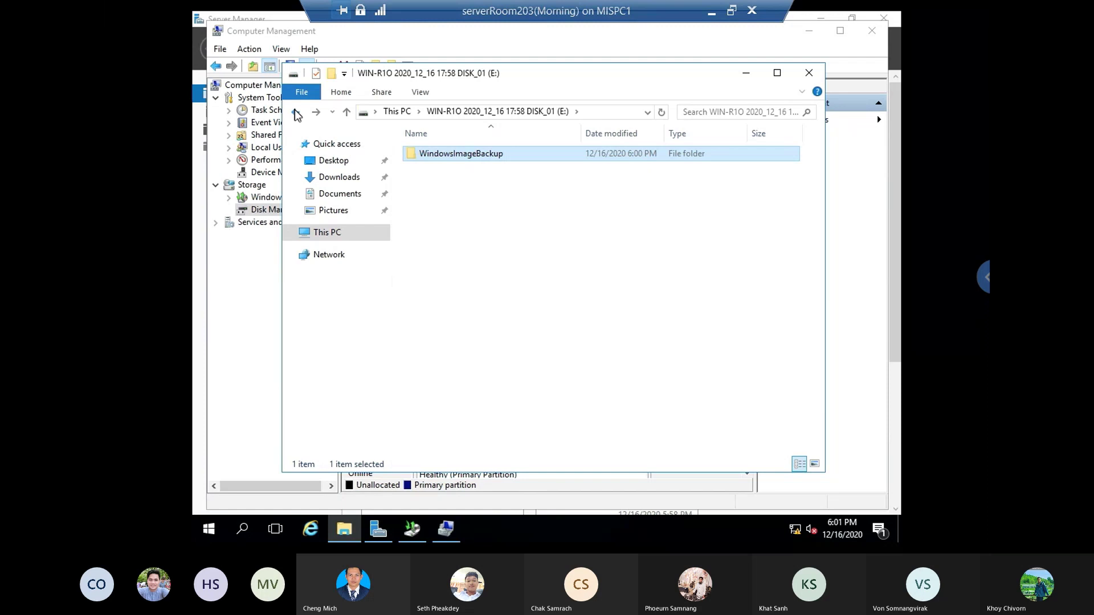
click(295, 112)
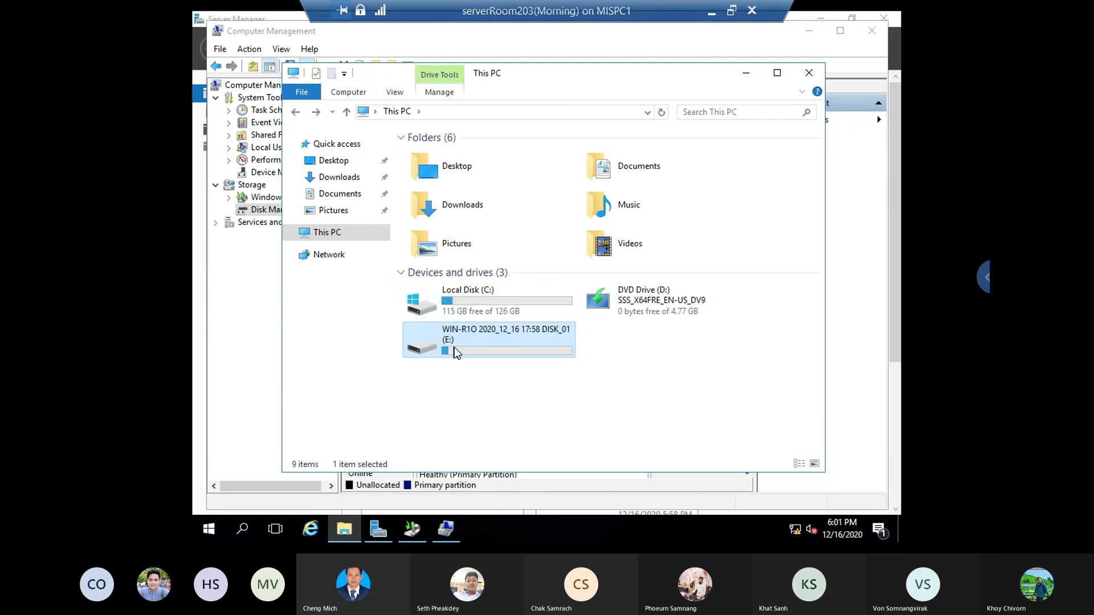
- Check the size properties of the WindowsImageBackup folder on drive E: and open the folder again
mouse_move(454, 347)
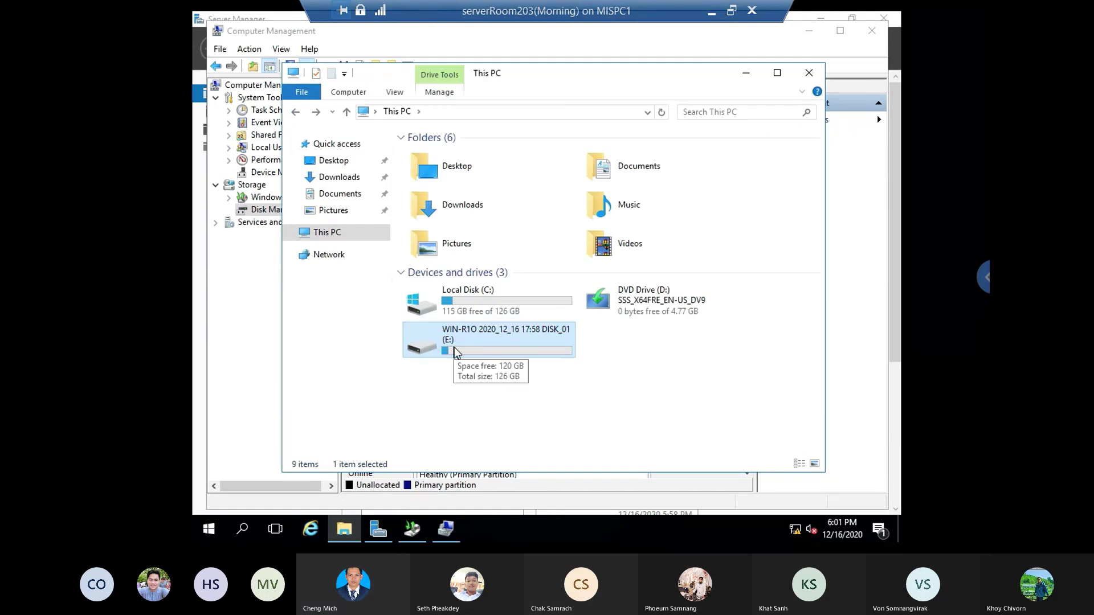
double_click(453, 347)
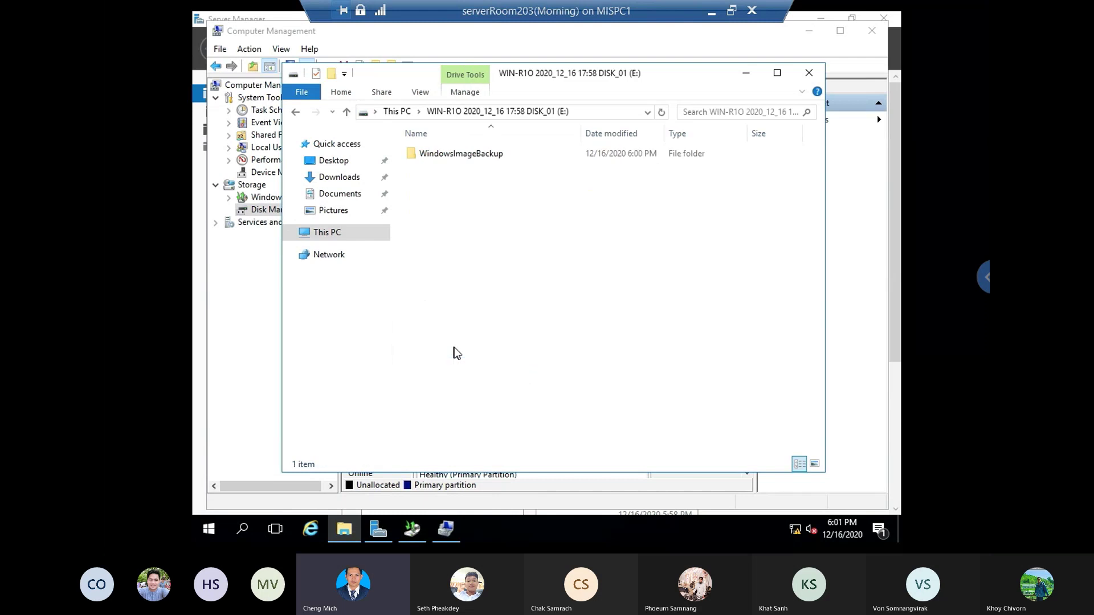
click(448, 152)
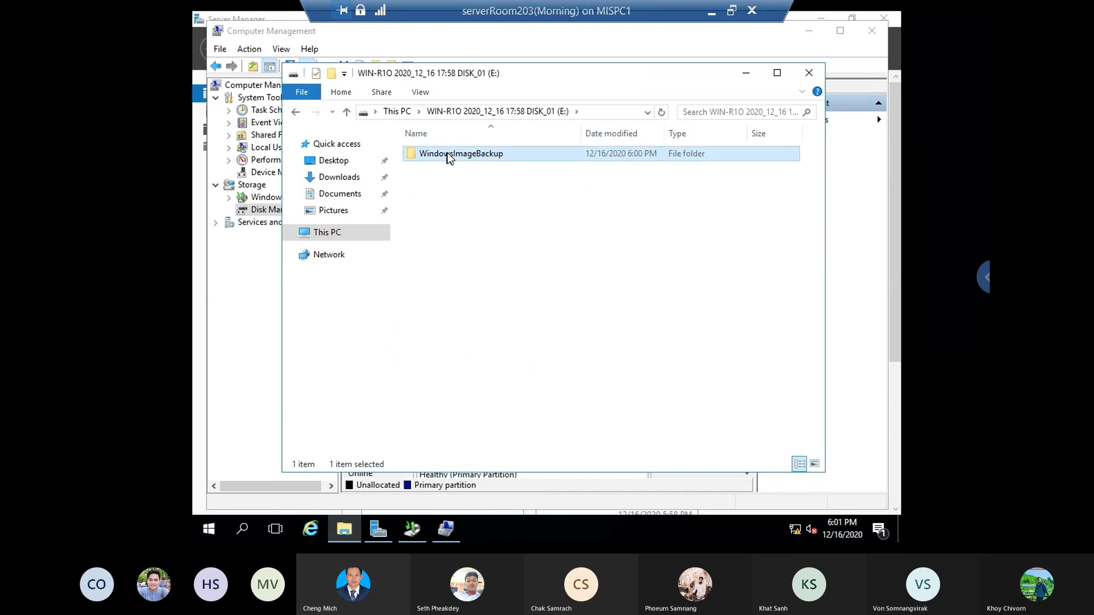
right_click(447, 154)
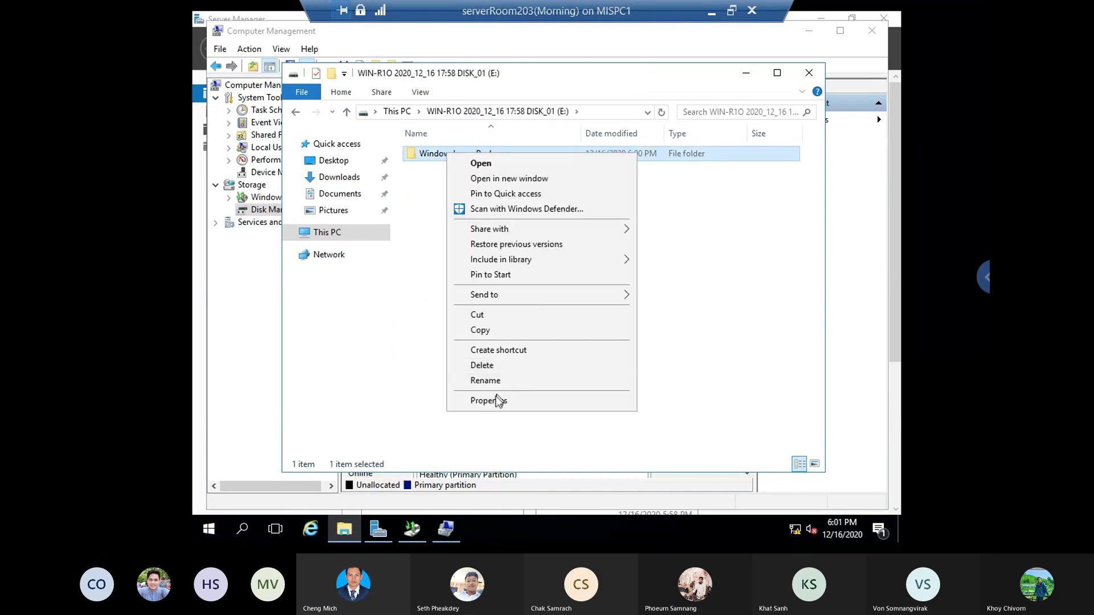
click(493, 399)
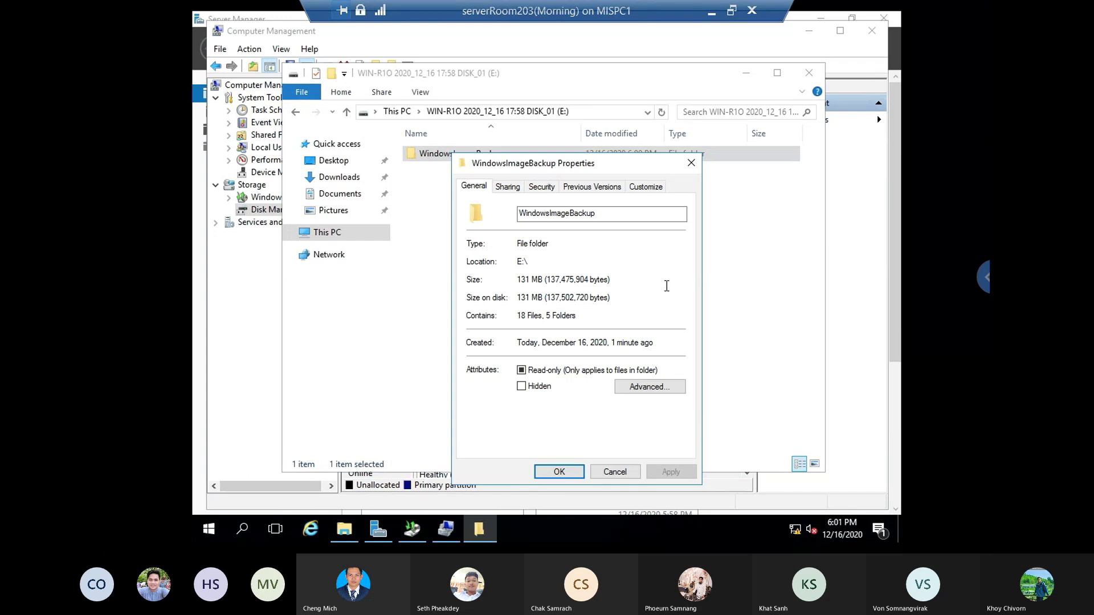
click(692, 166)
double_click(446, 154)
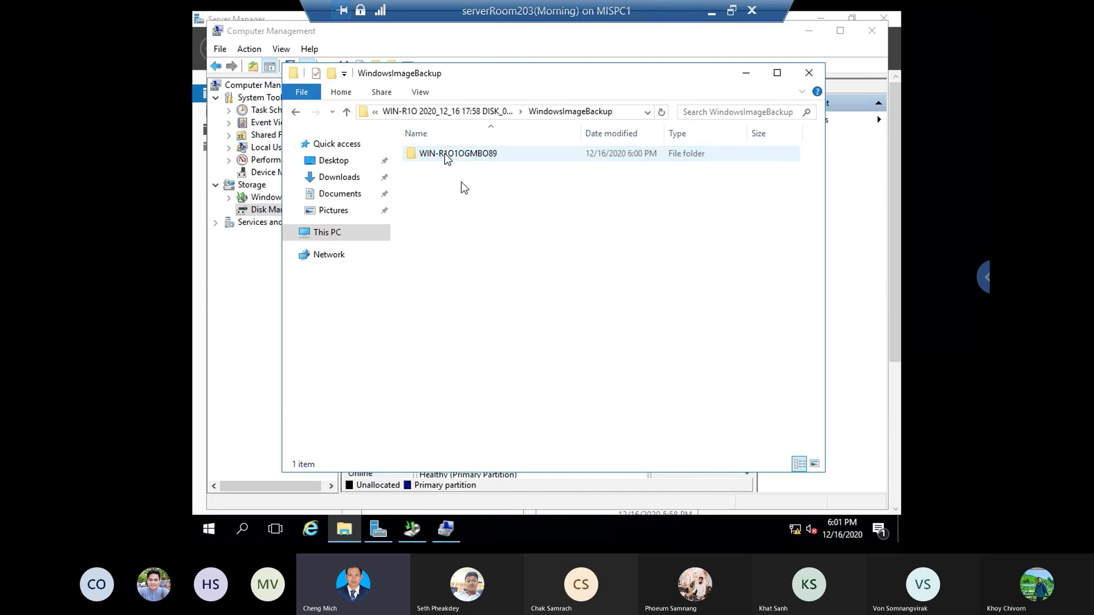
- Close the backup folder window and Computer Management, and open a new File Explorer window
click(810, 79)
click(877, 35)
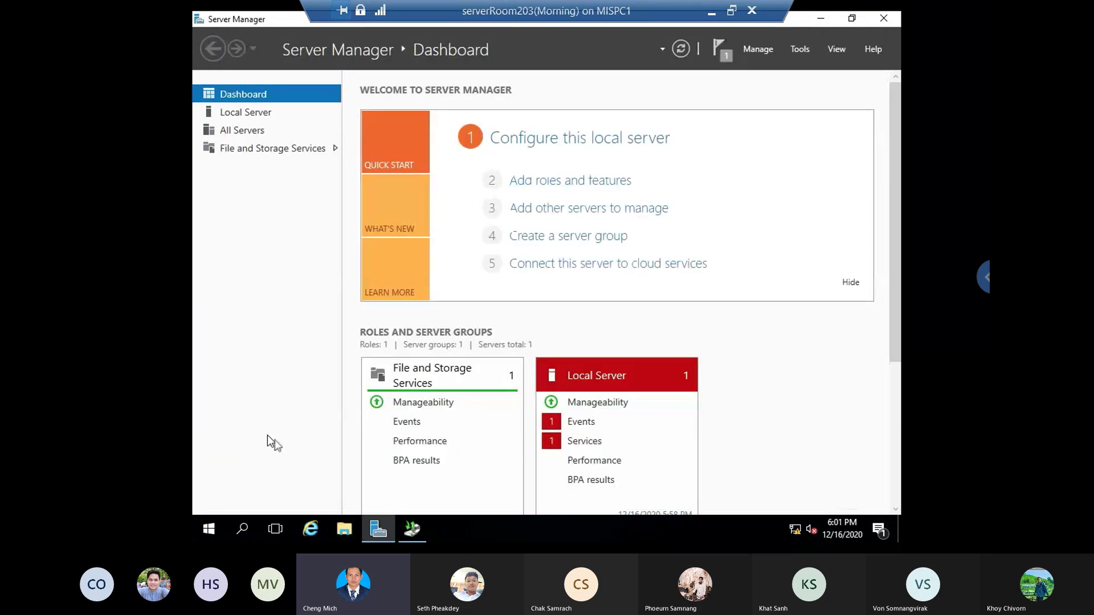
click(348, 537)
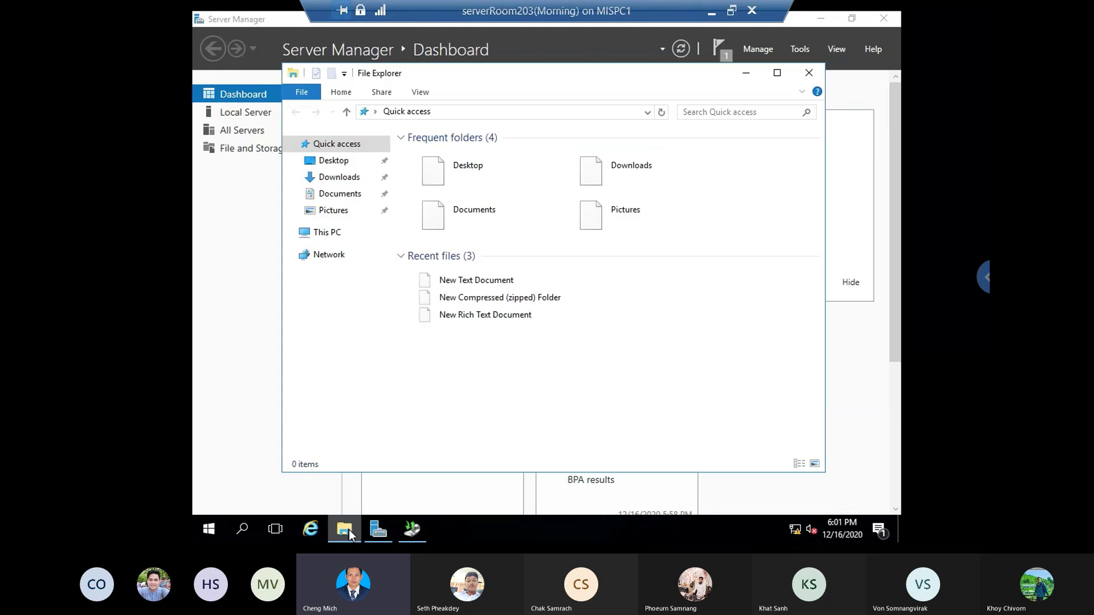
click(349, 529)
click(349, 529)
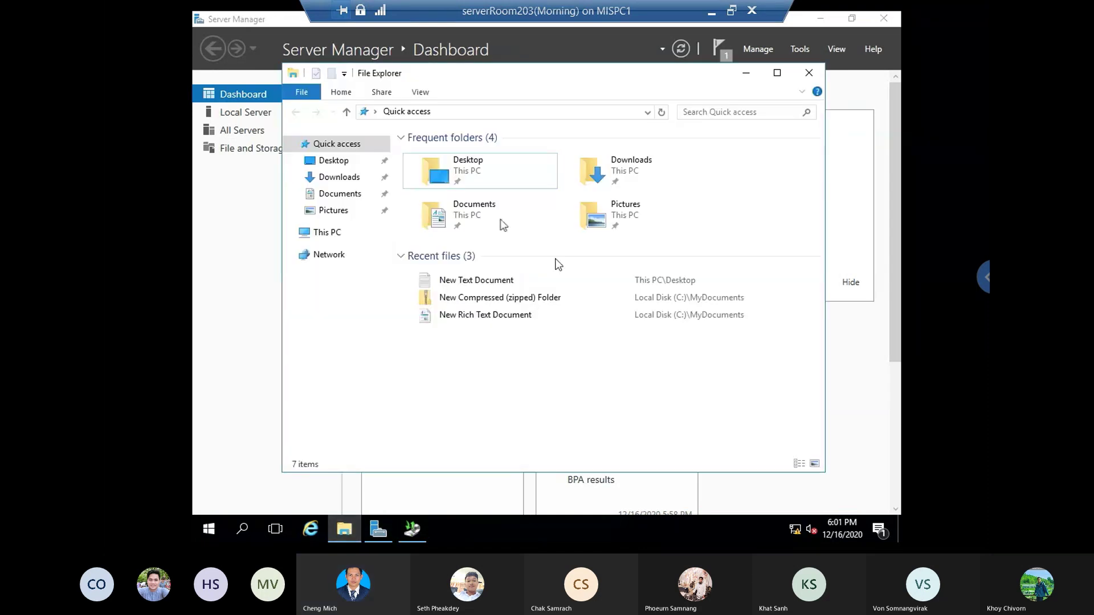
- Delete all items in the MyDocuments folder on Local Disk (C:)
click(336, 235)
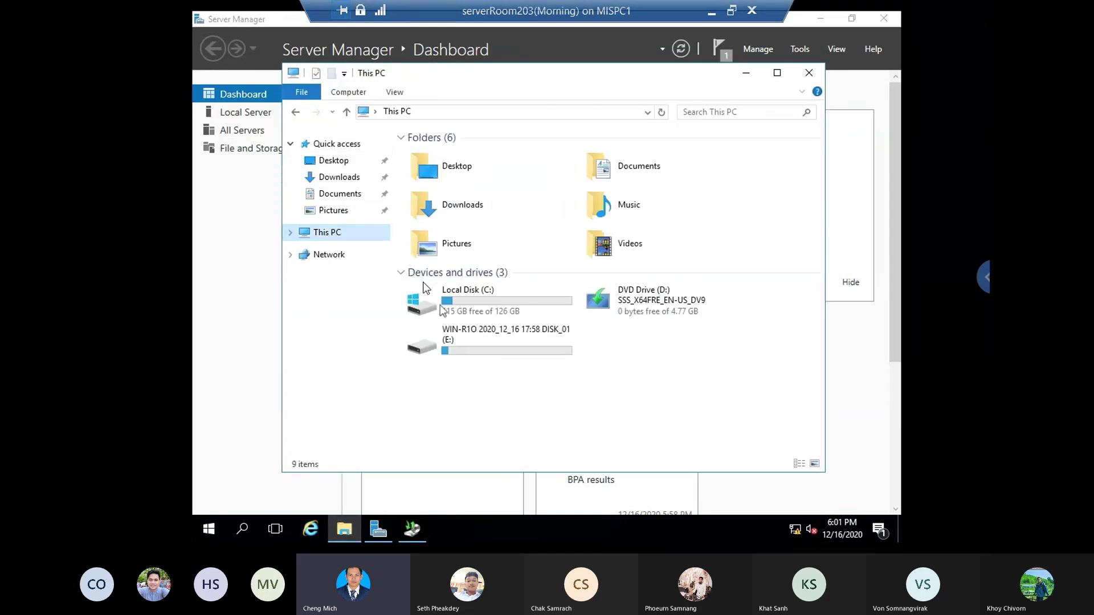
click(471, 296)
double_click(471, 297)
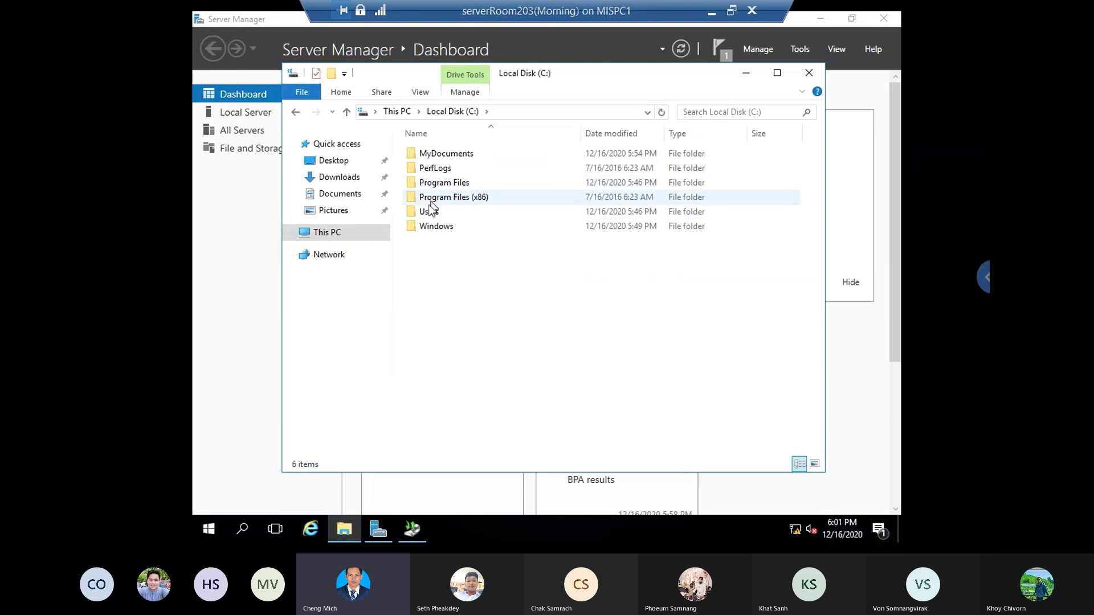
double_click(440, 155)
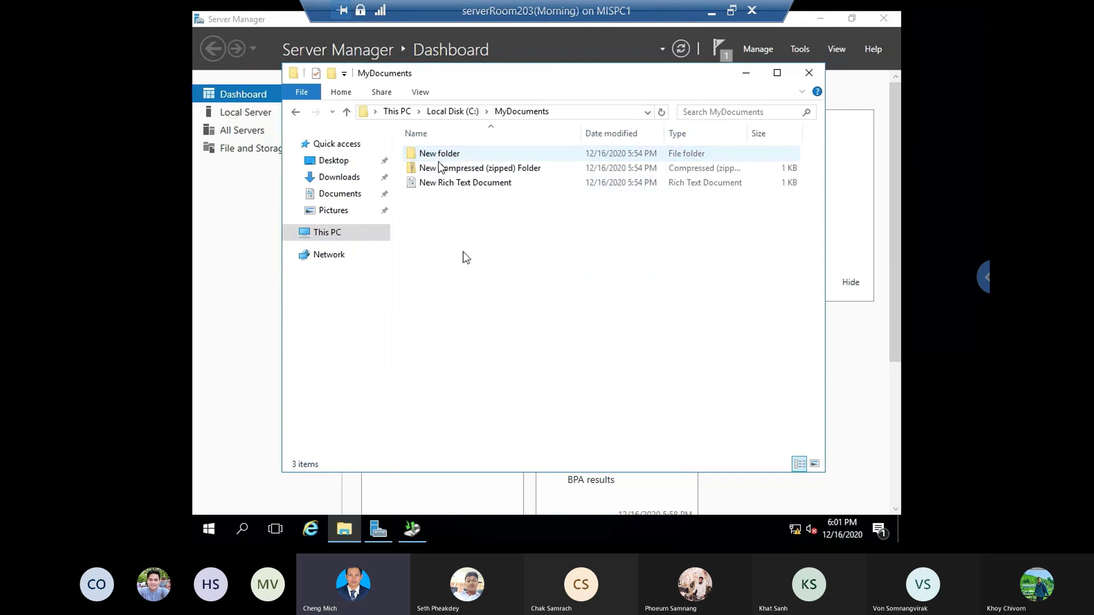
key(ctrl+a)
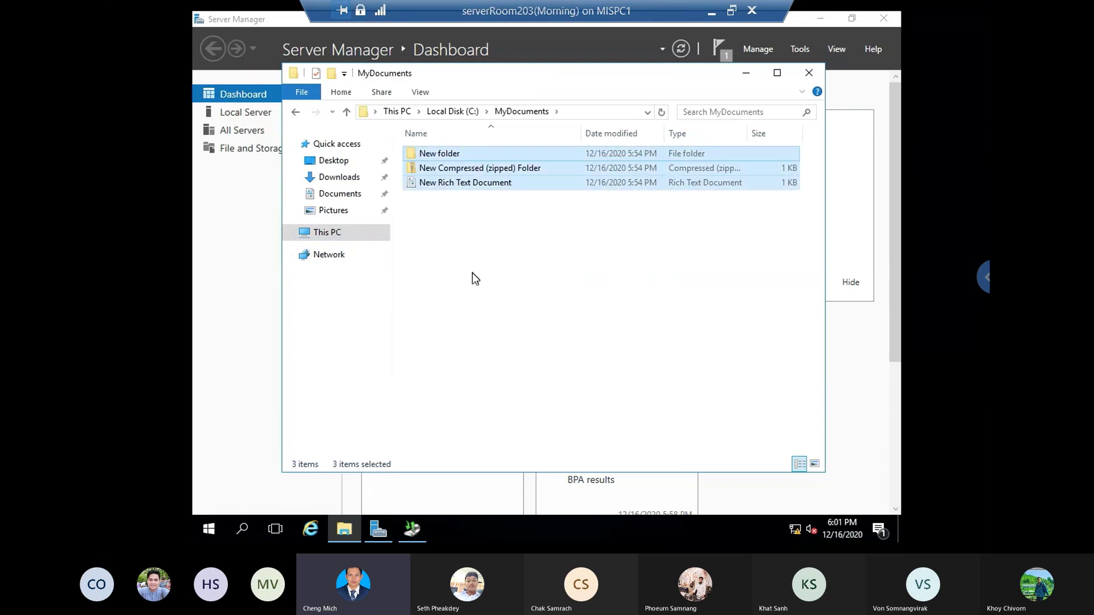
right_click(492, 163)
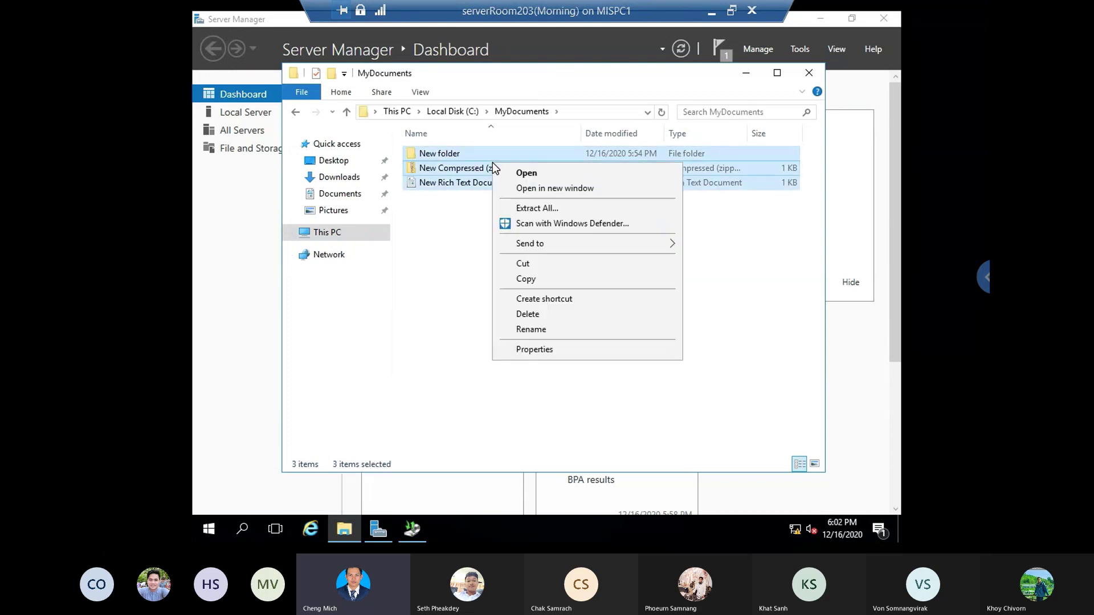
click(533, 314)
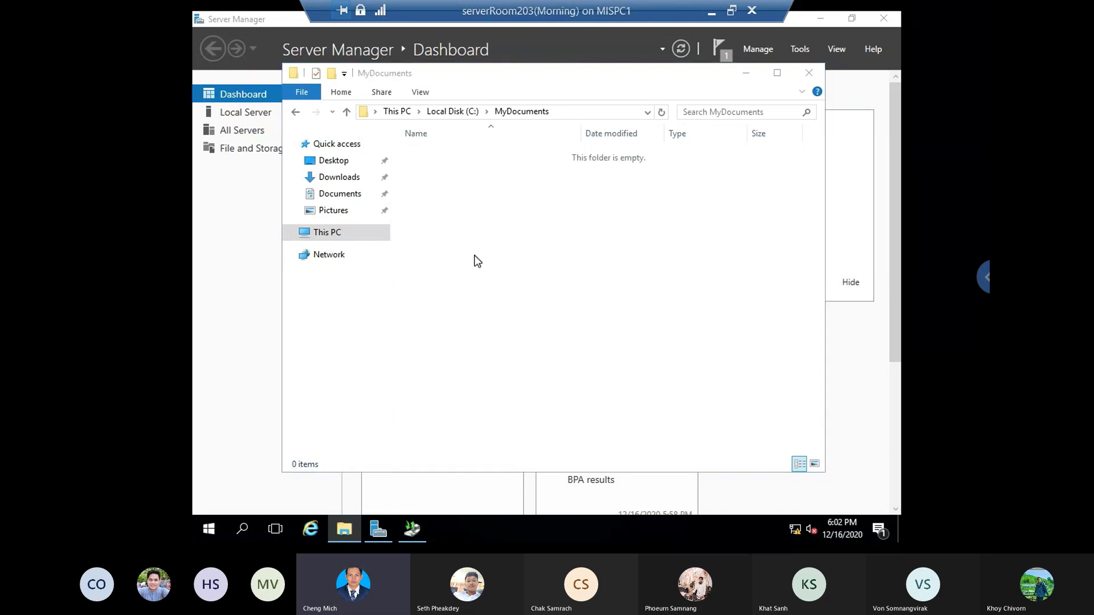
- Delete New folder and New Text Document from the desktop
key(super+d)
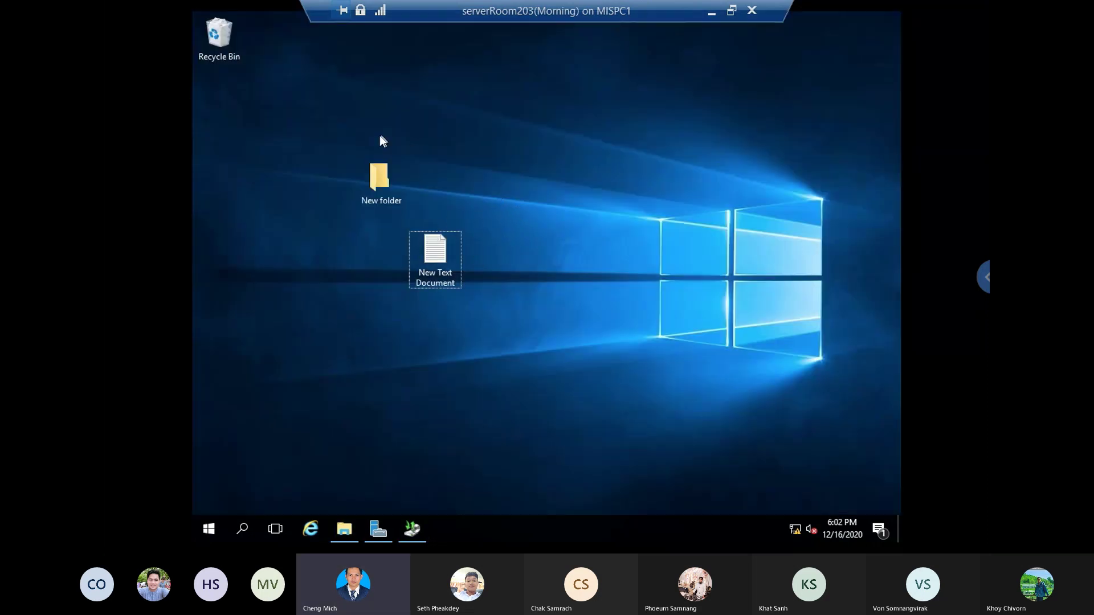
drag(336, 141, 463, 266)
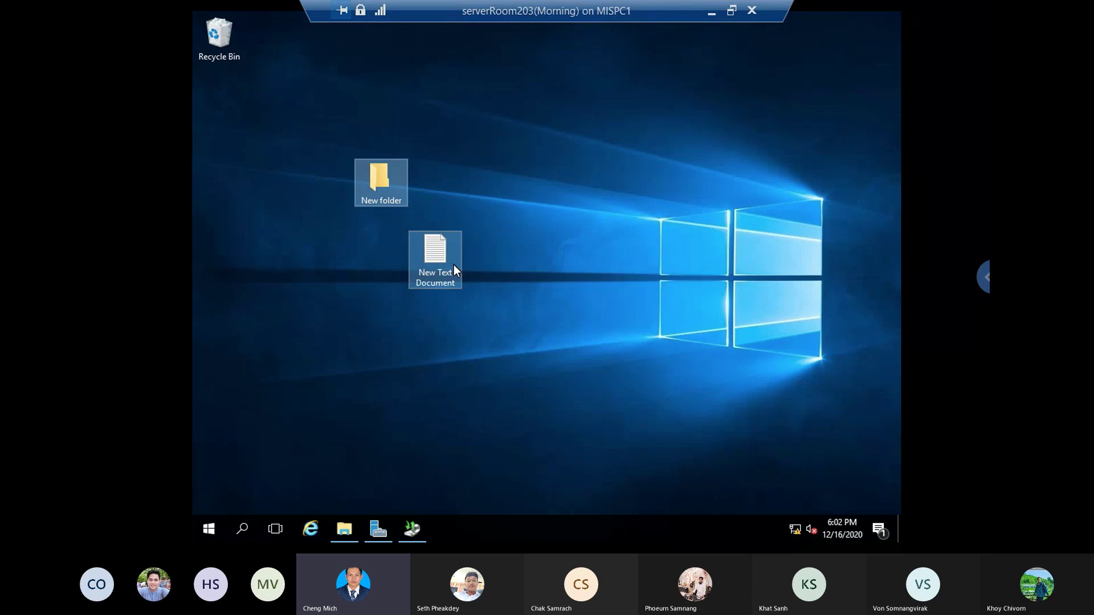
right_click(454, 264)
click(489, 386)
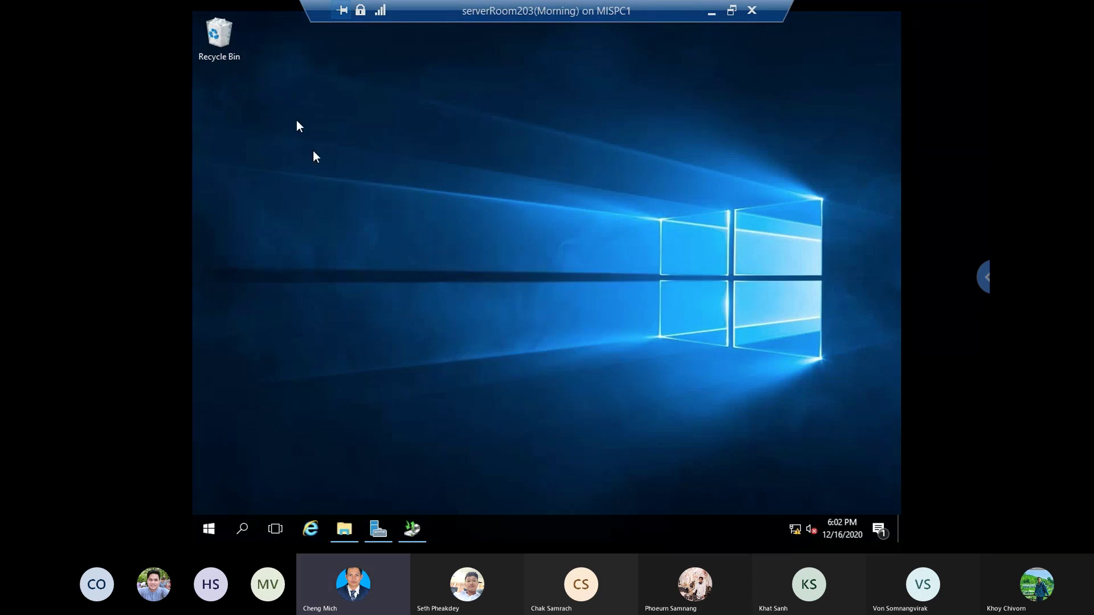
- Empty the Recycle Bin, permanently deleting its items
right_click(228, 48)
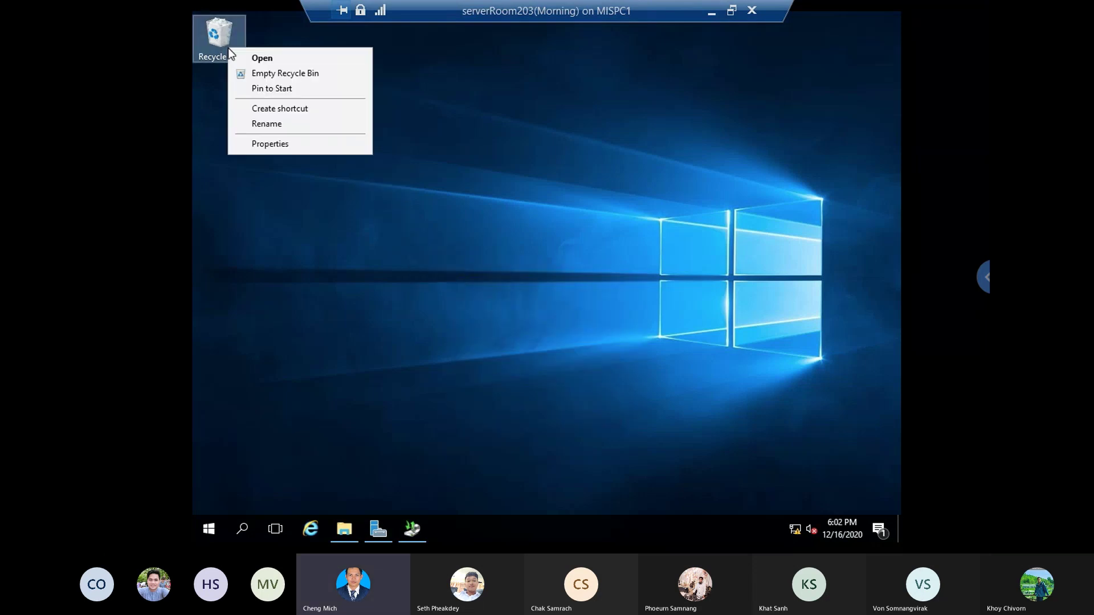
click(281, 74)
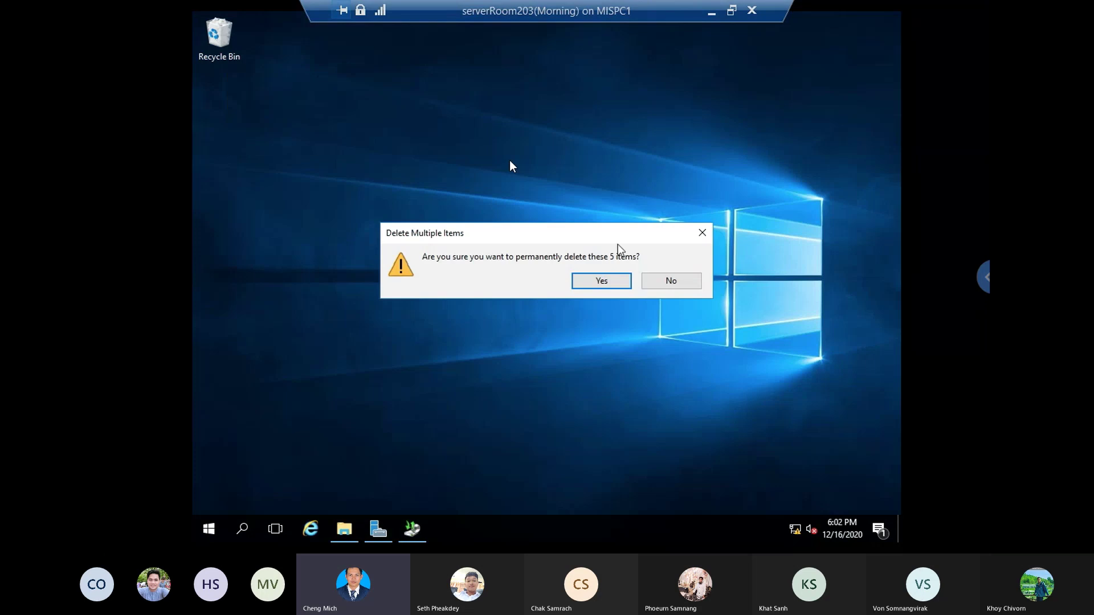
click(586, 282)
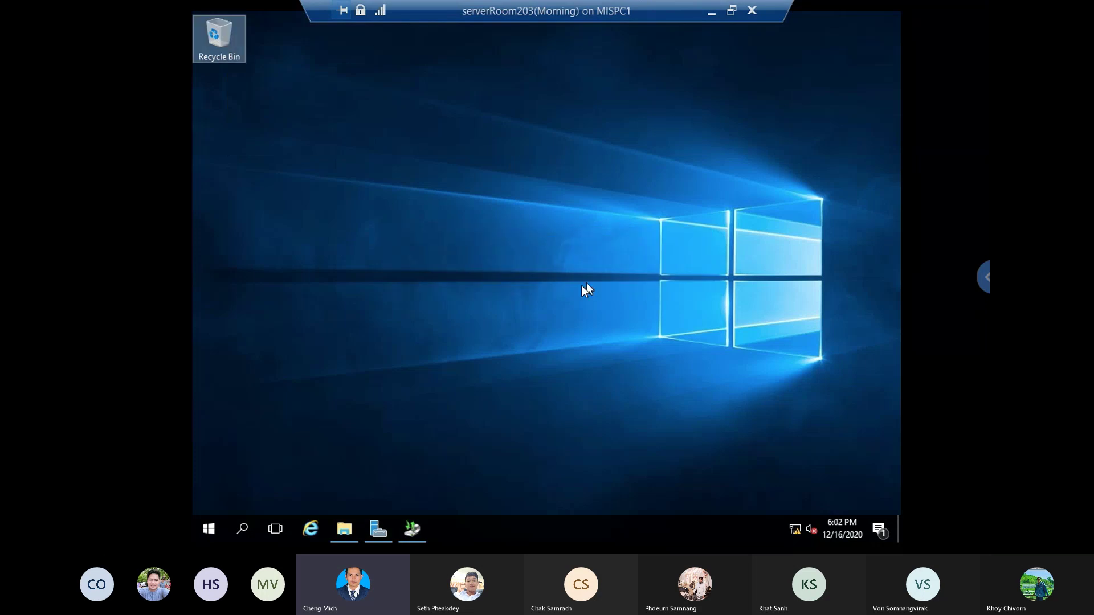
- Close the Windows Server Backup console and reopen it from Server Manager
click(411, 530)
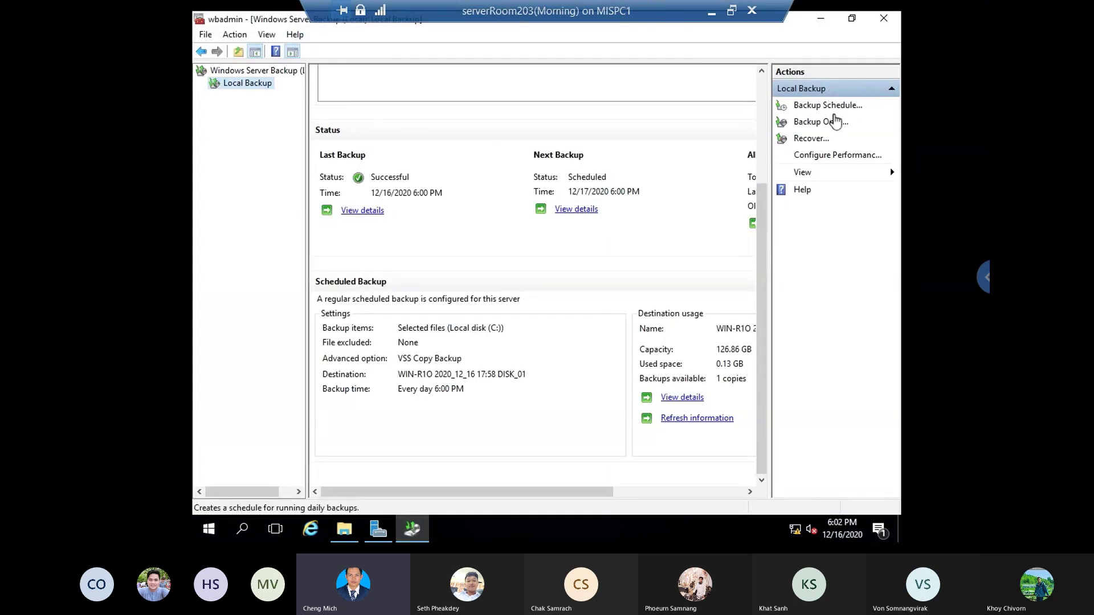
click(884, 17)
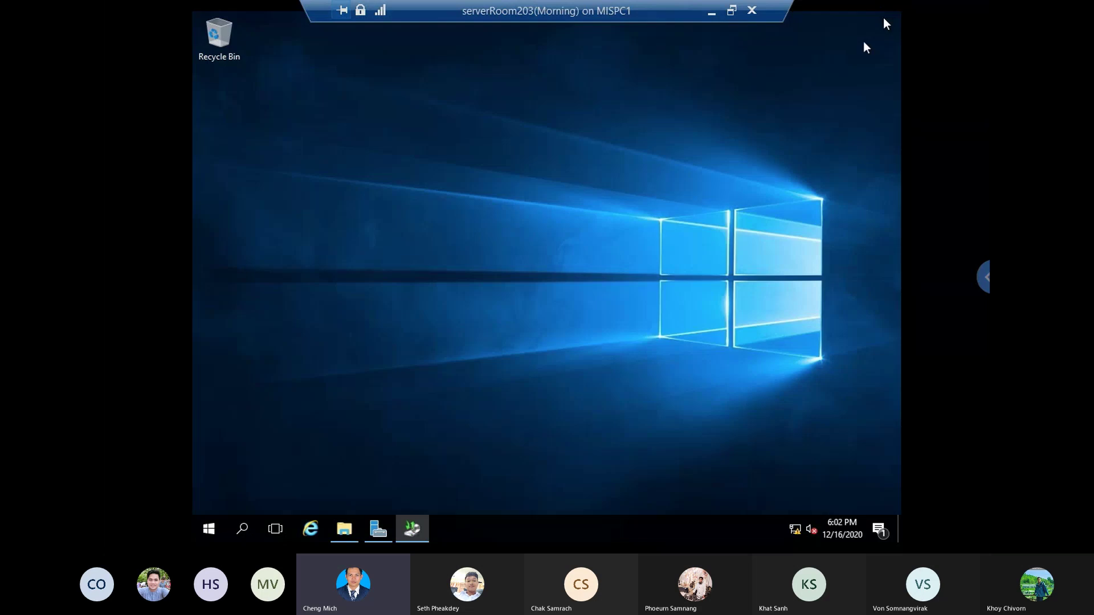
click(376, 532)
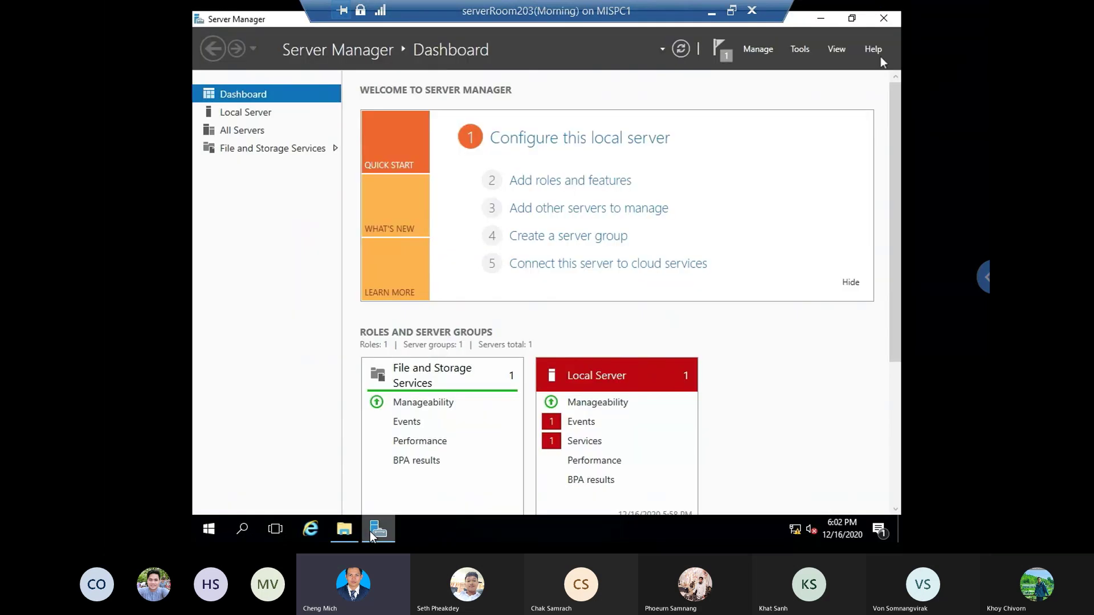
click(802, 49)
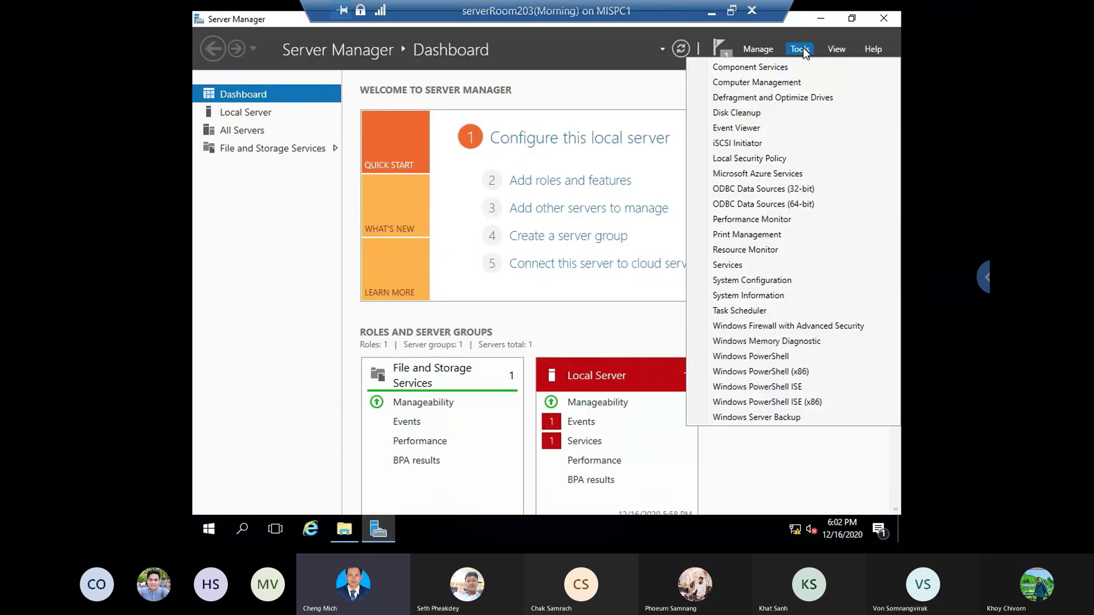
click(736, 417)
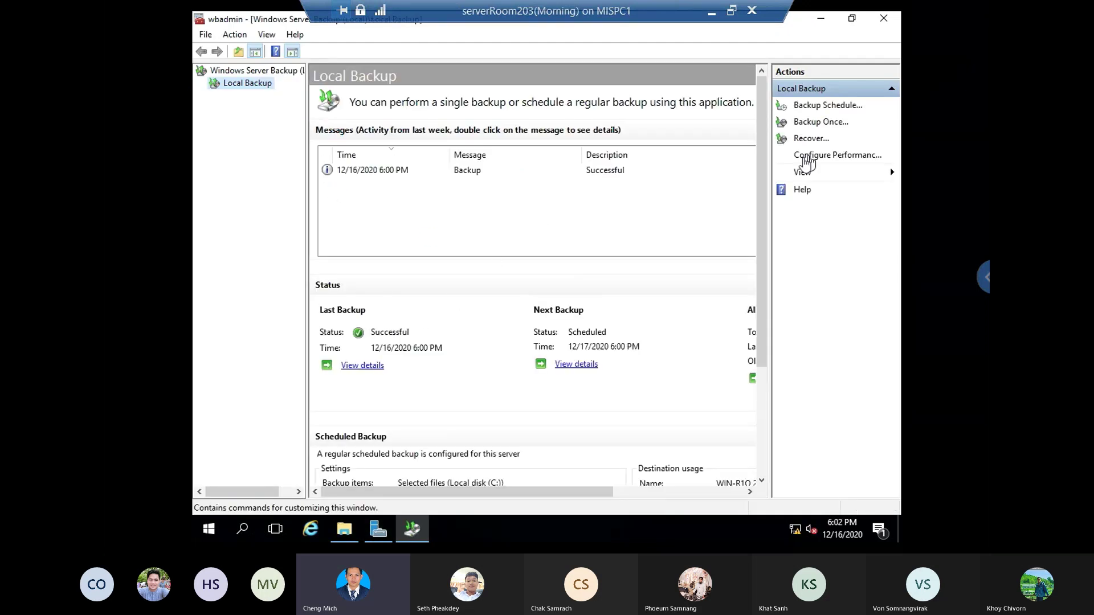
- Start a recovery from this server's 12/16/2020 6:00 PM backup with Files and folders as the recovery type
click(804, 140)
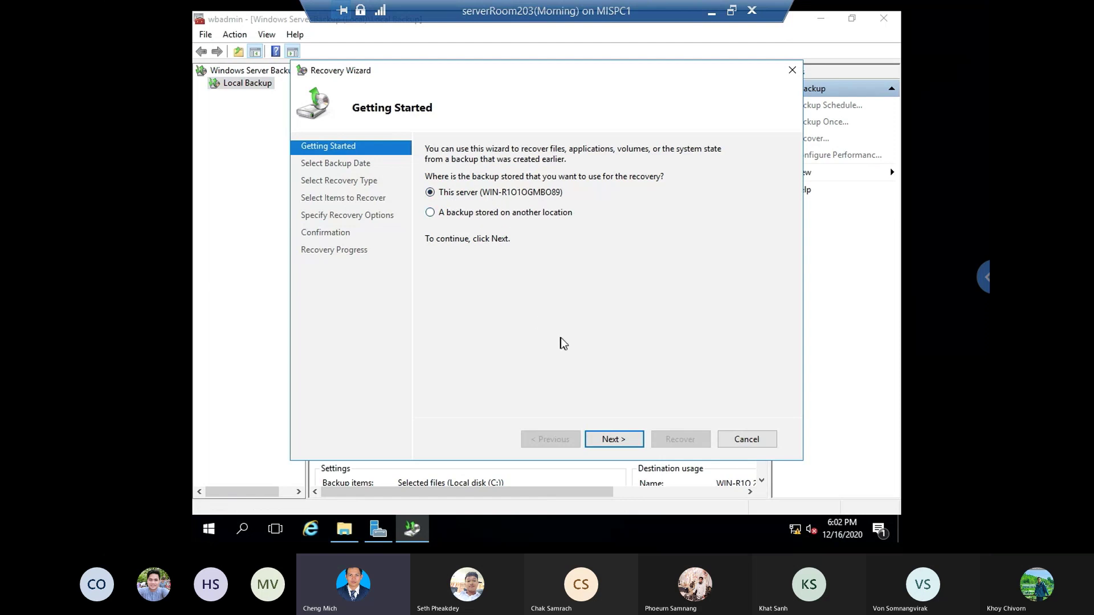
click(607, 440)
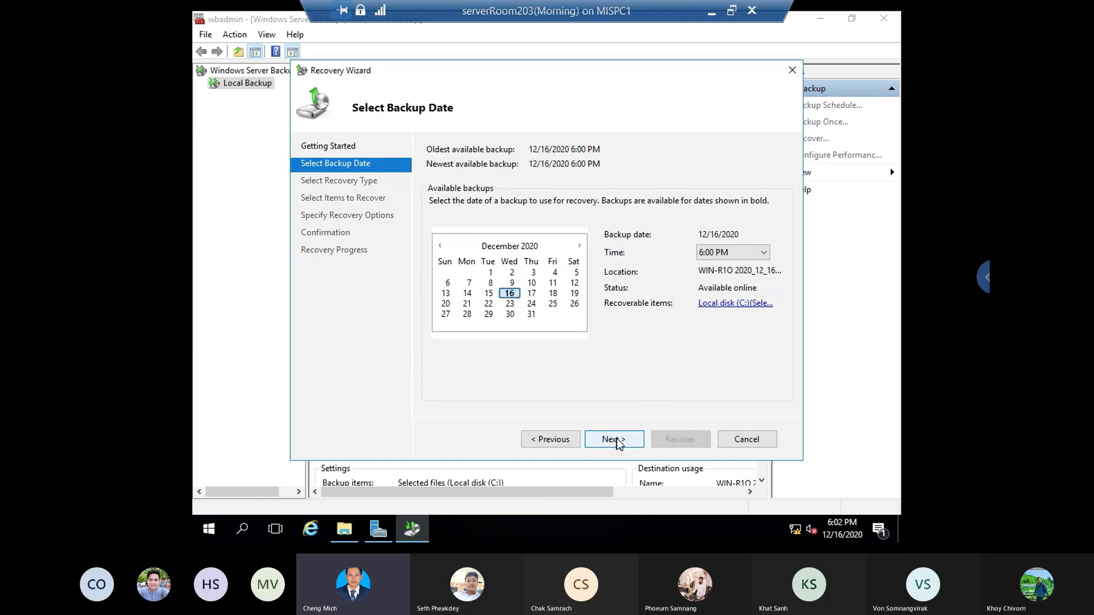
click(619, 444)
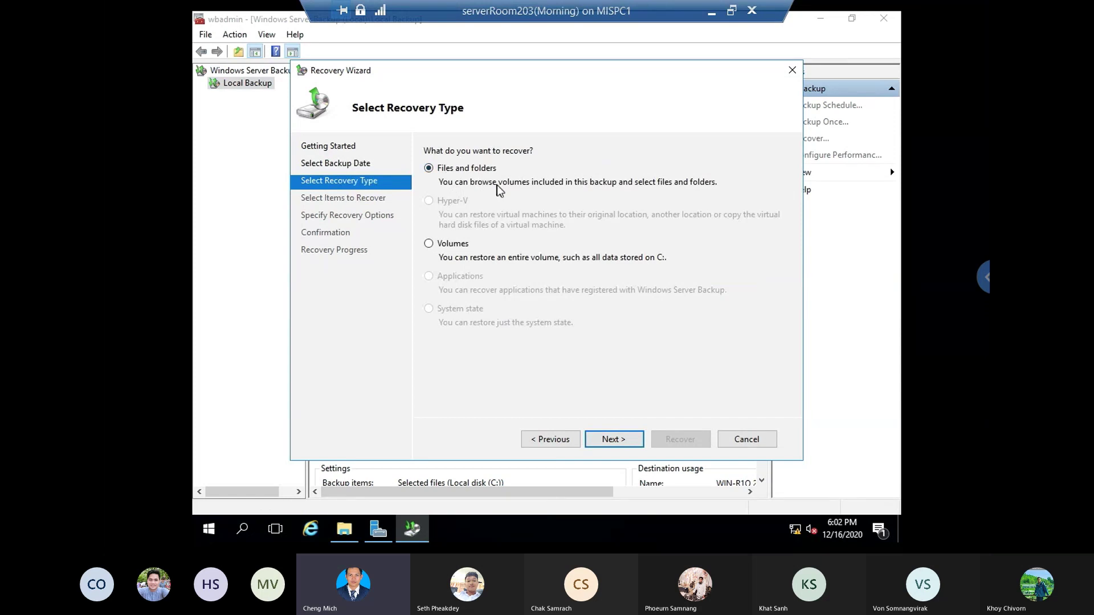
click(620, 444)
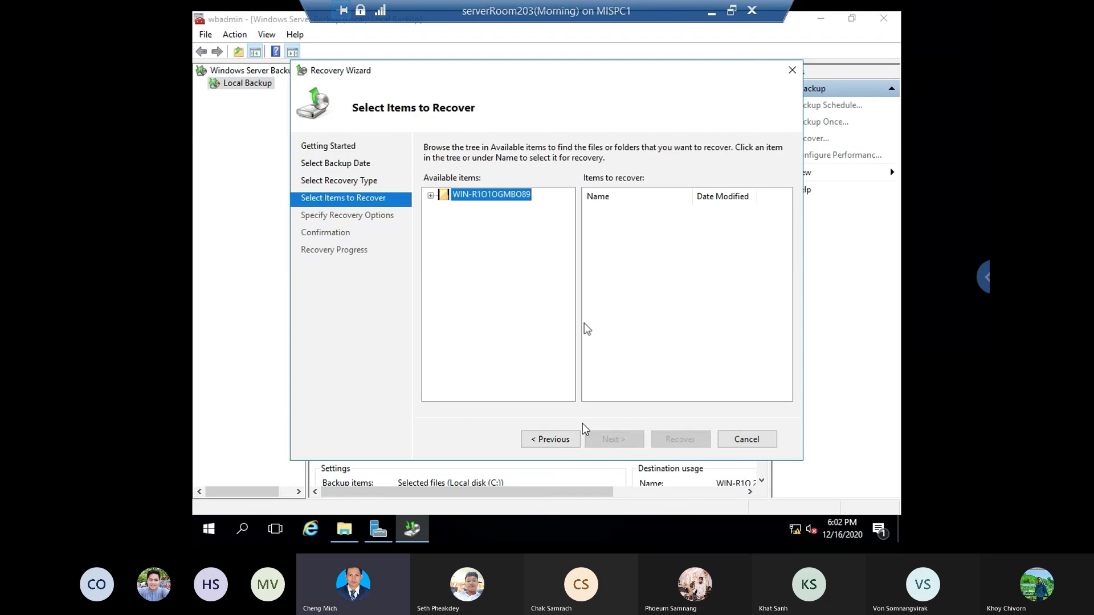
- Expand the server's backup tree and choose Local disk (C:) with MyDocuments and Users as the items to recover
click(431, 196)
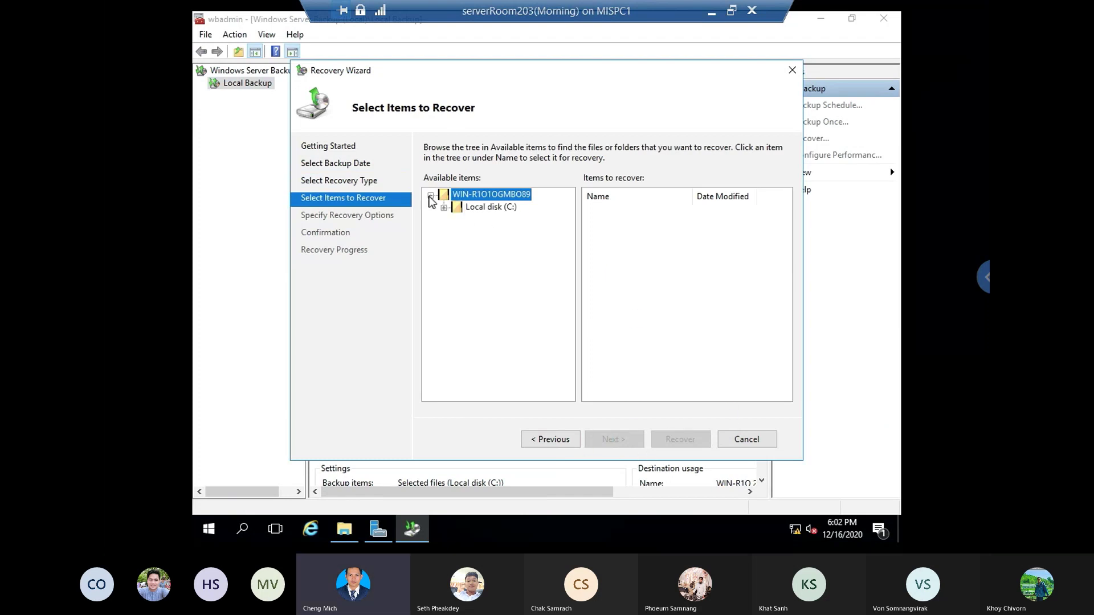
click(444, 209)
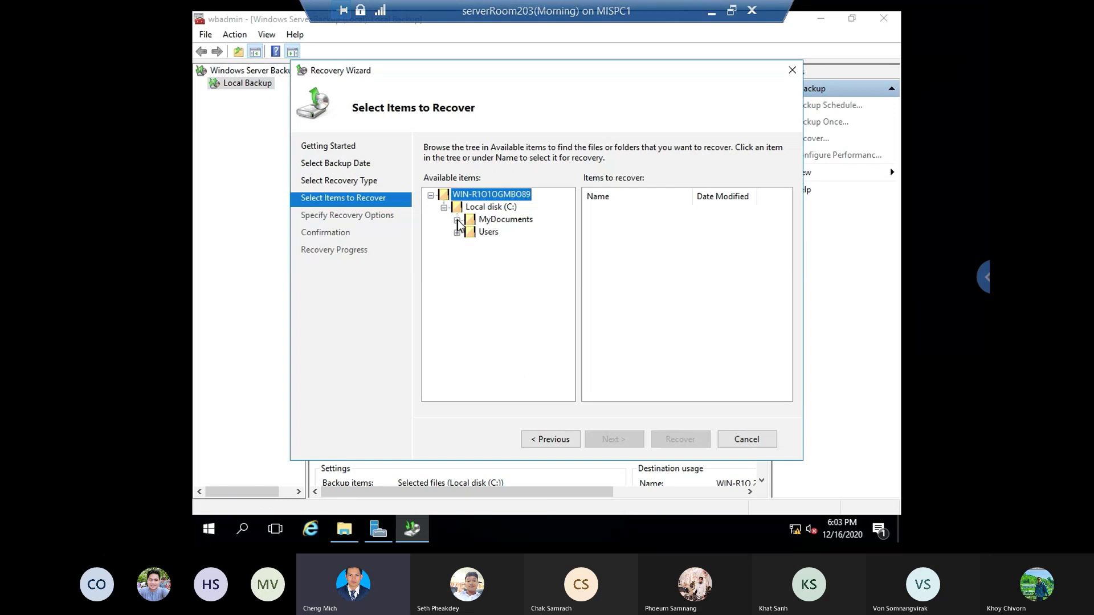
click(457, 220)
click(457, 220)
click(474, 208)
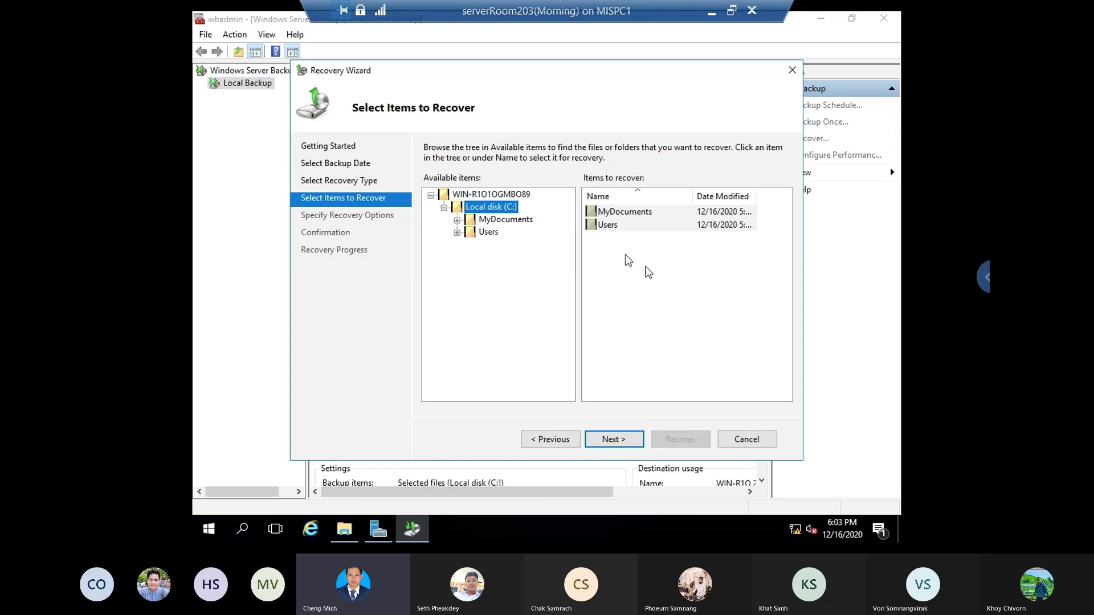
click(469, 196)
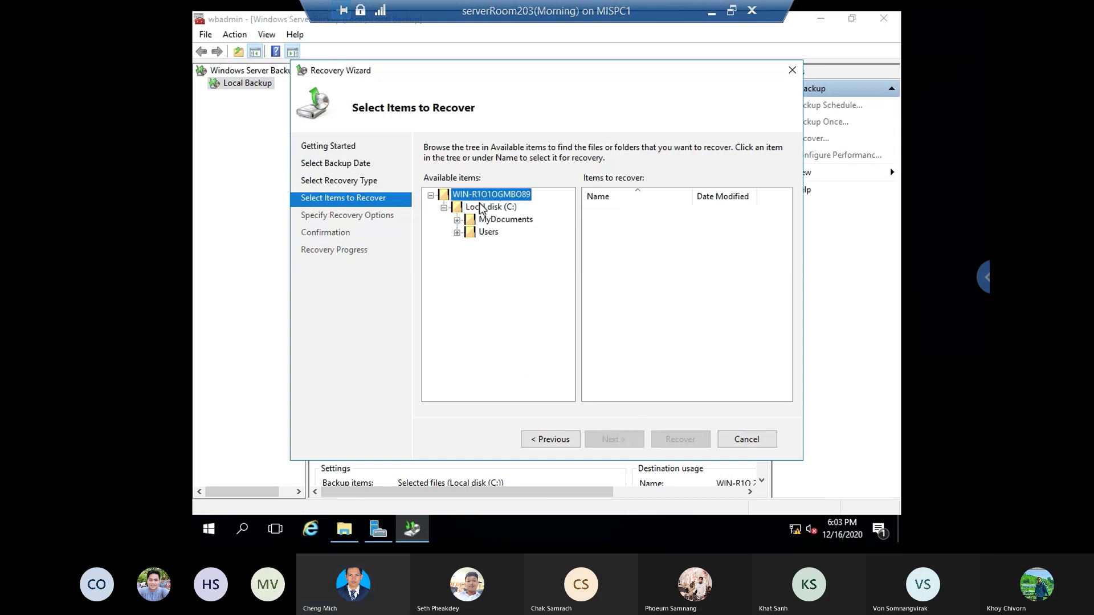
click(481, 208)
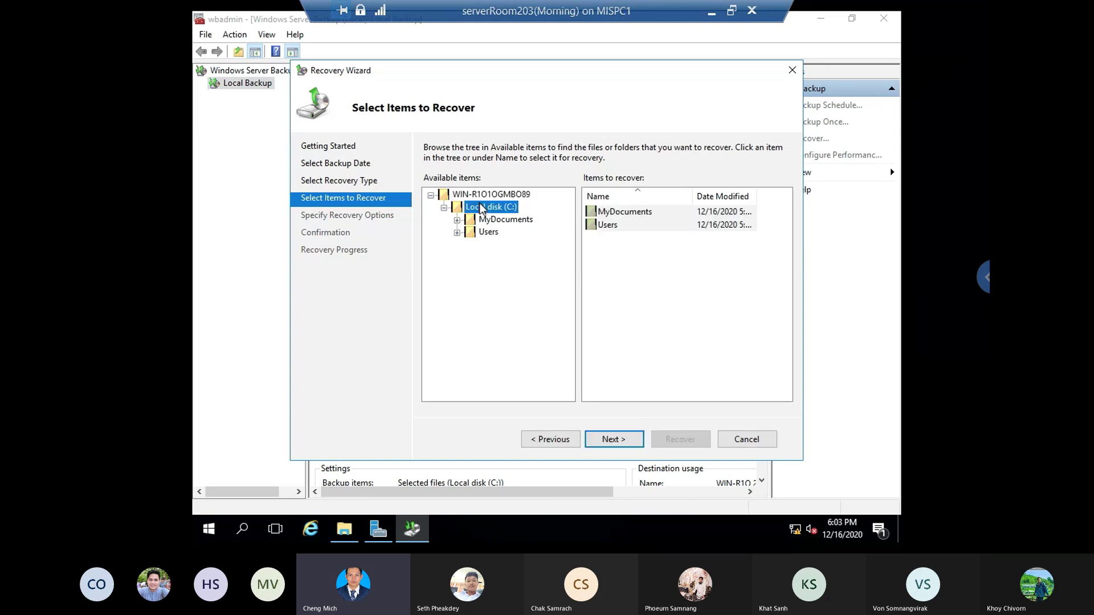
click(609, 441)
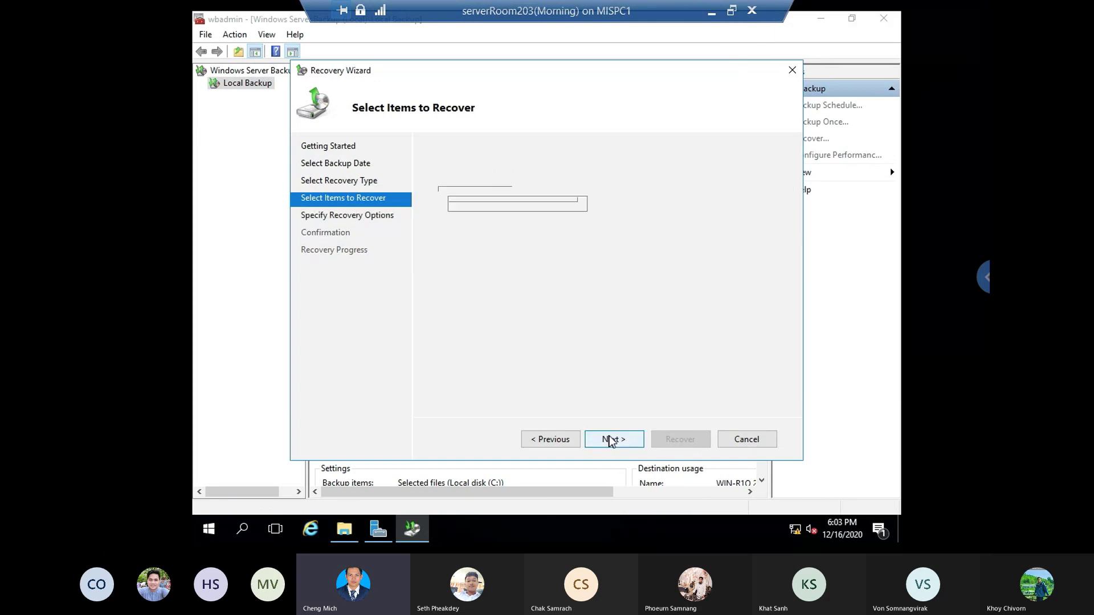
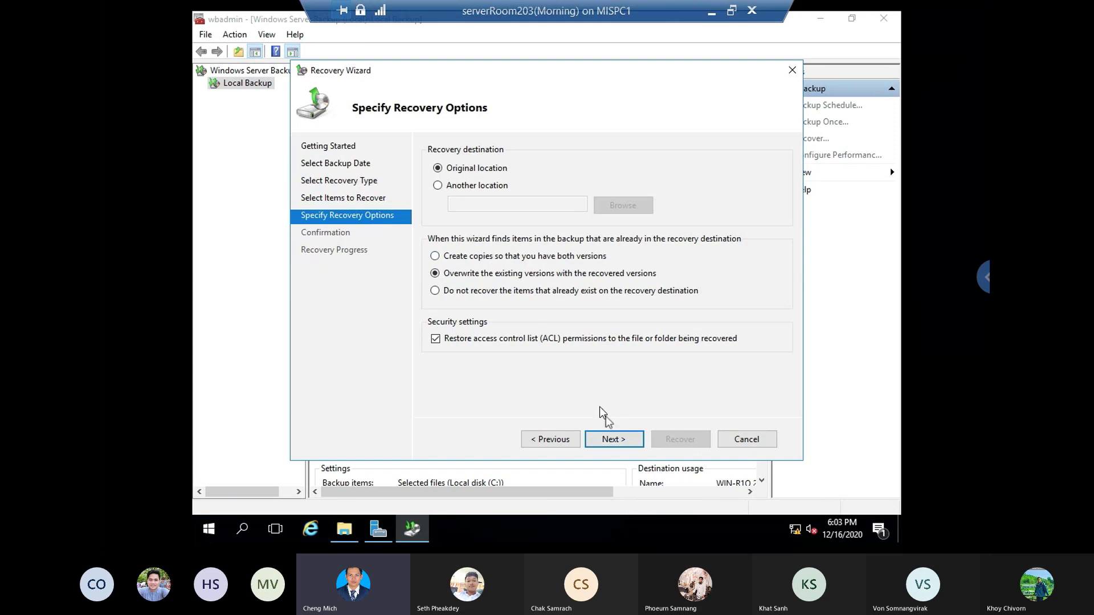
- Recover the items to their original location, overwriting existing versions and restoring ACL permissions, and check the desktop for the restored files
click(614, 436)
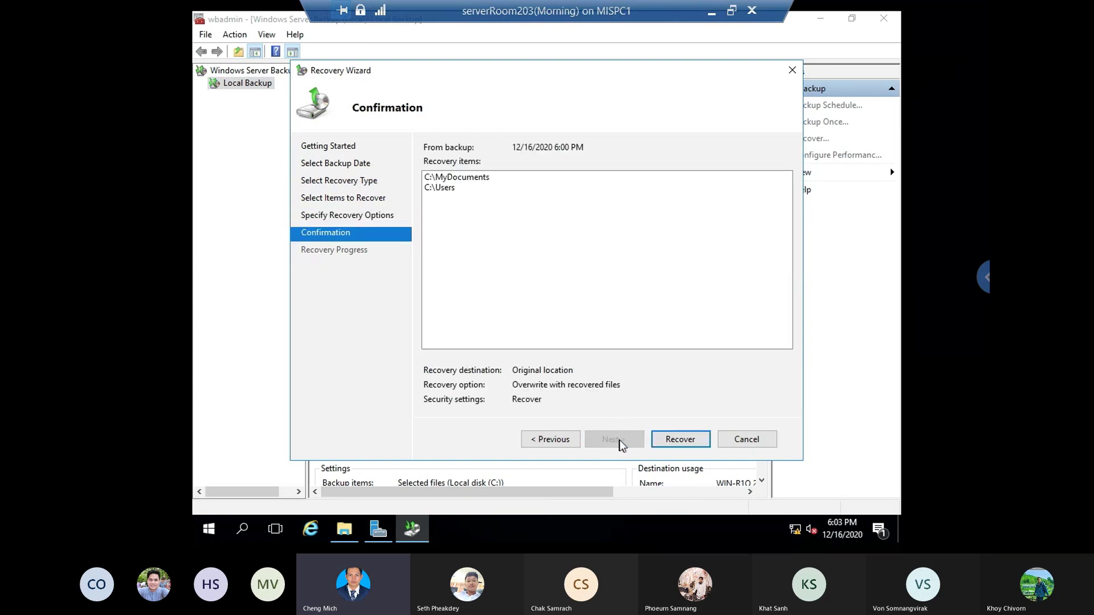
click(678, 440)
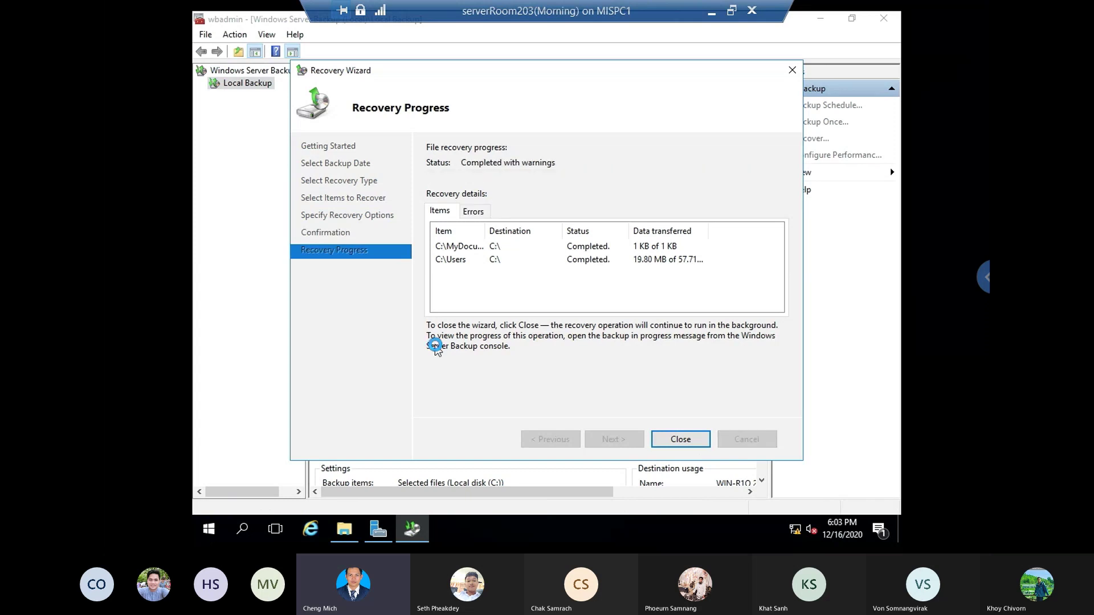
click(681, 439)
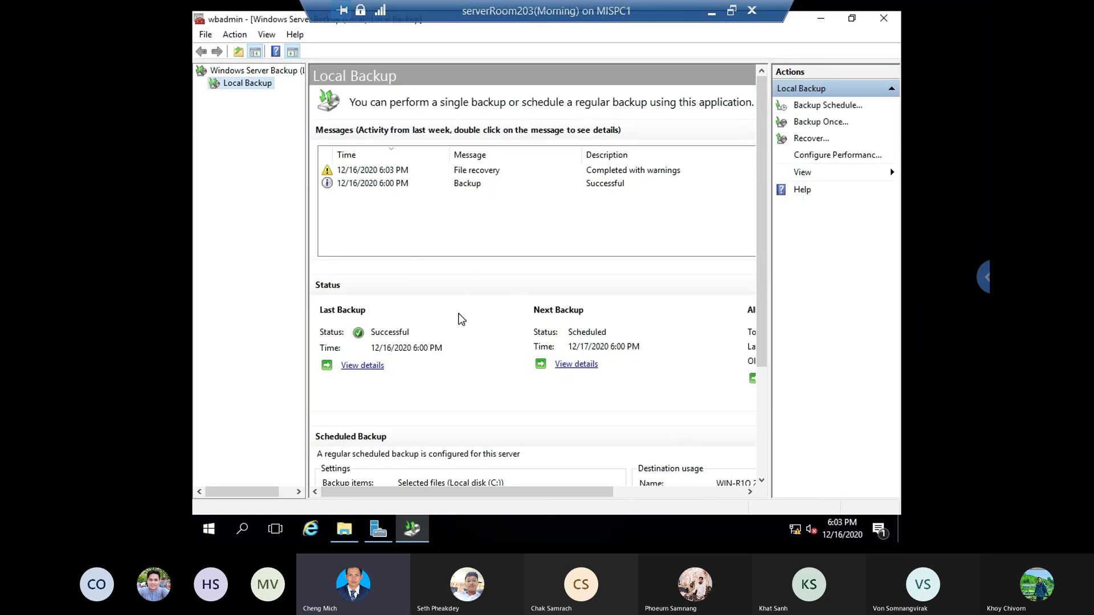
key(super+d)
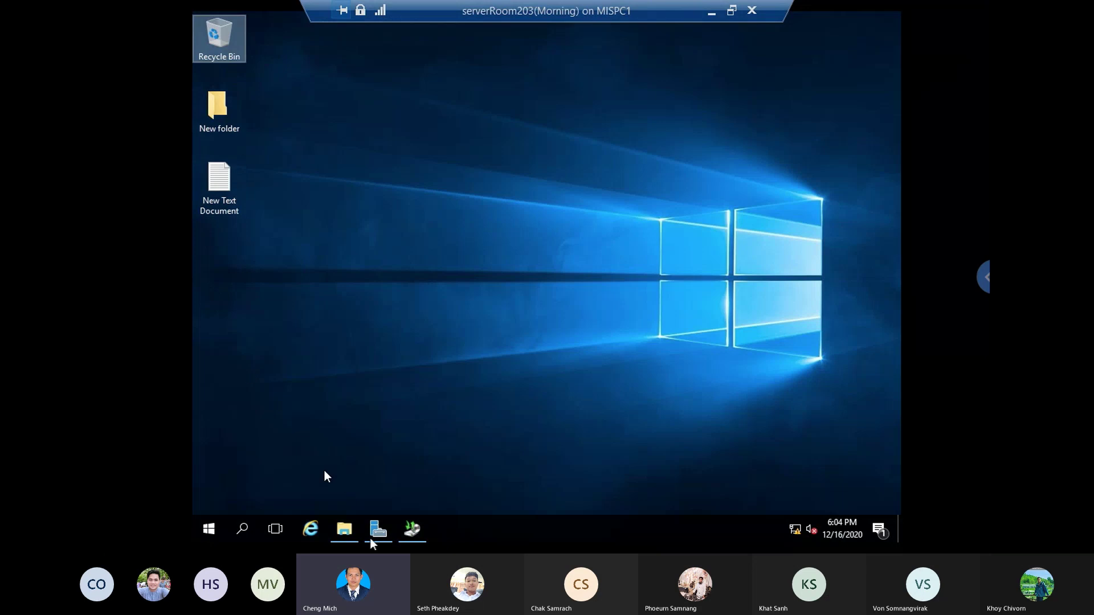
- Check the contents of the MyDocuments folder on Local Disk (C:) and close File Explorer
click(347, 531)
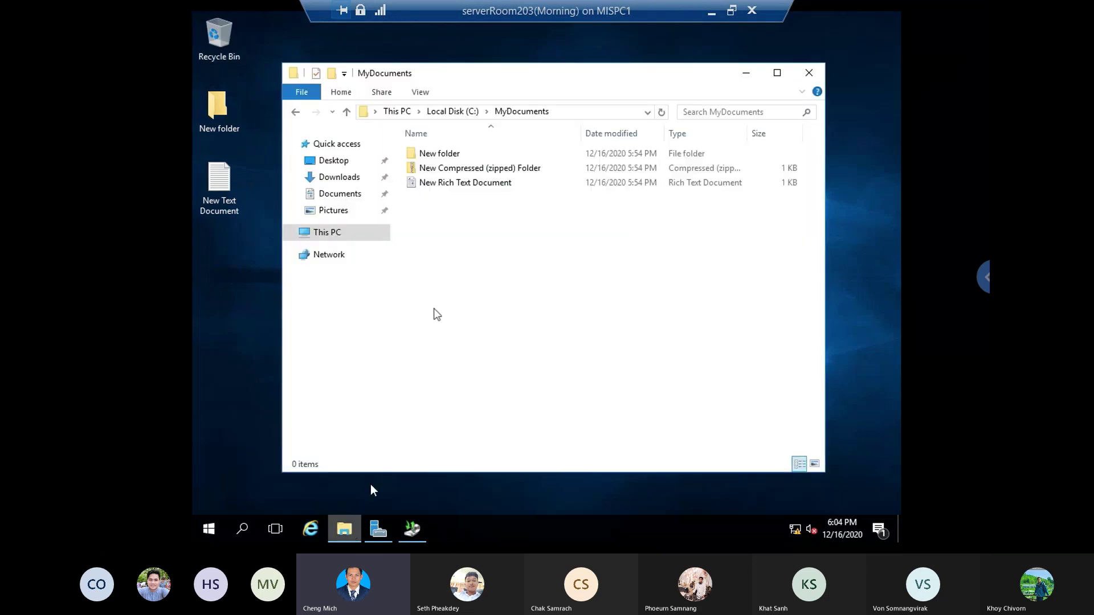
click(329, 234)
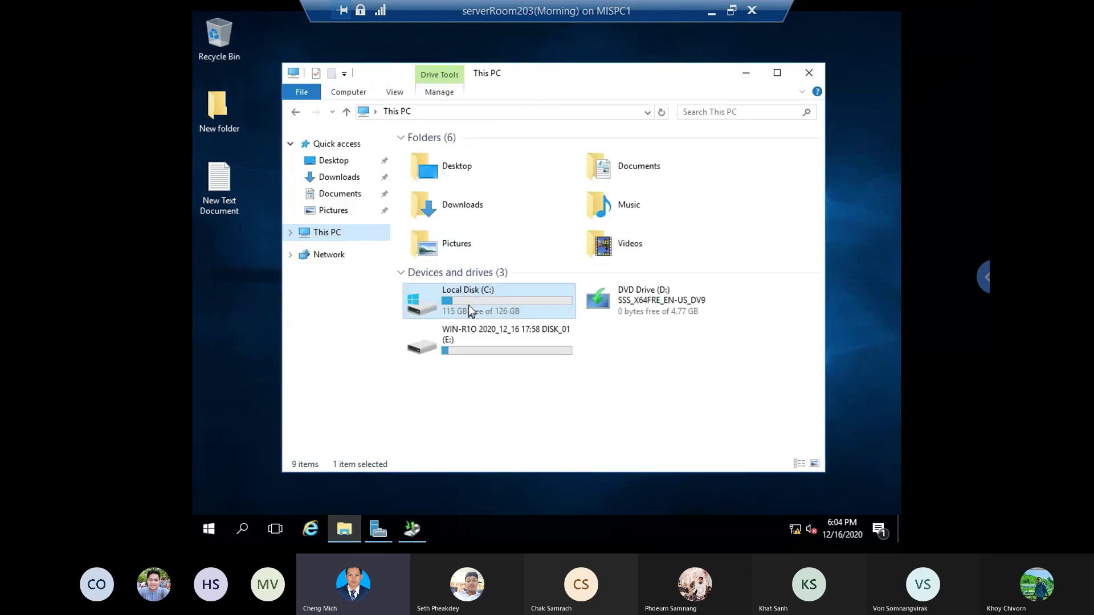
click(468, 305)
double_click(468, 306)
double_click(437, 156)
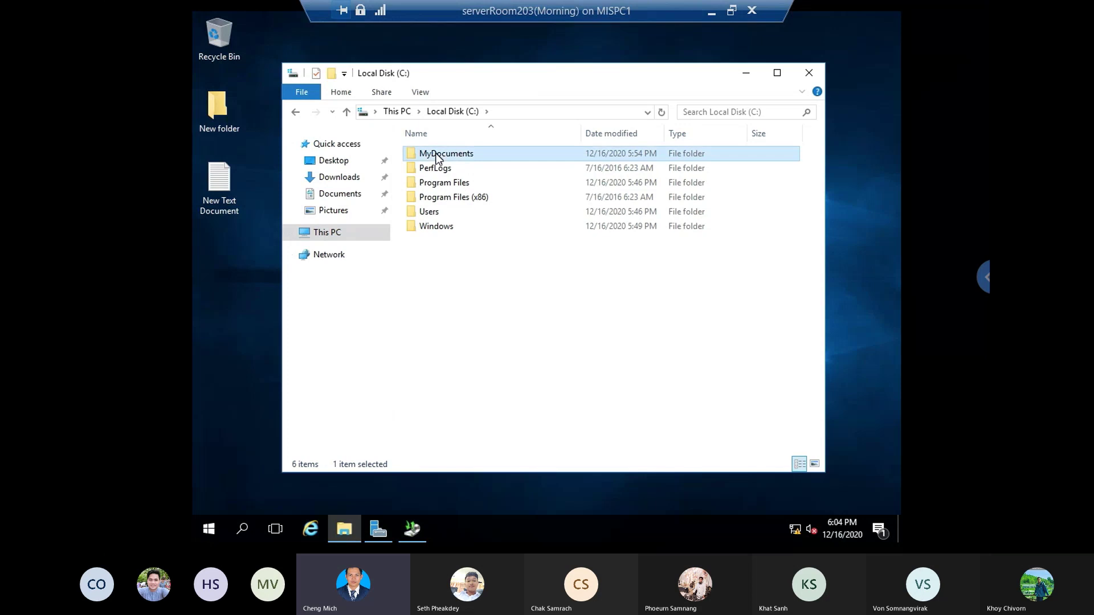
click(809, 73)
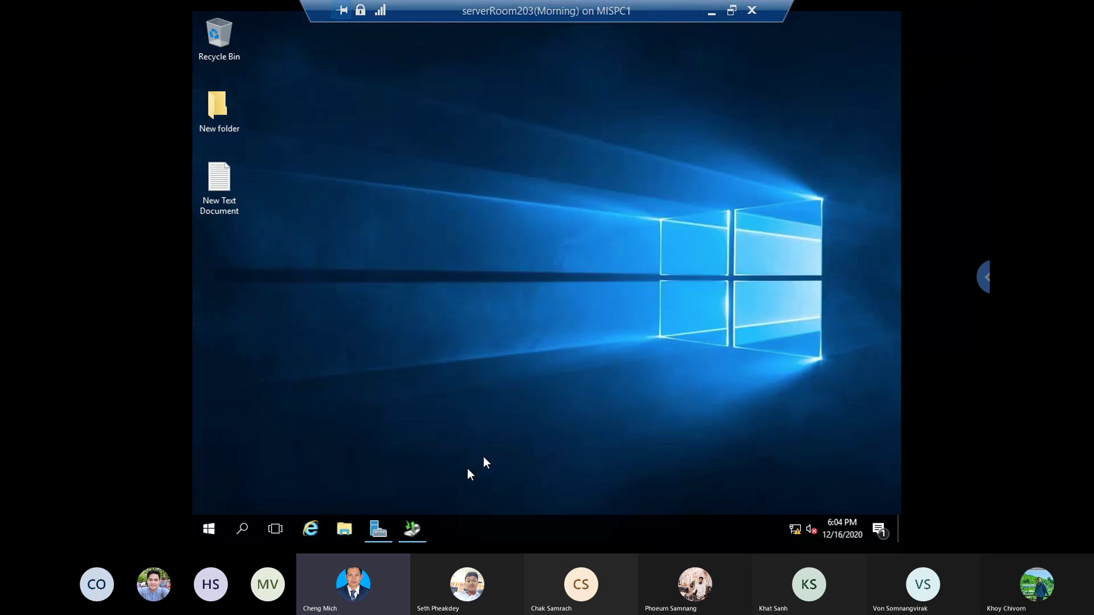
- Start another recovery in Windows Server Backup from this server's 12/16/2020 6:00 PM backup, using the Files and folders recovery type
click(412, 530)
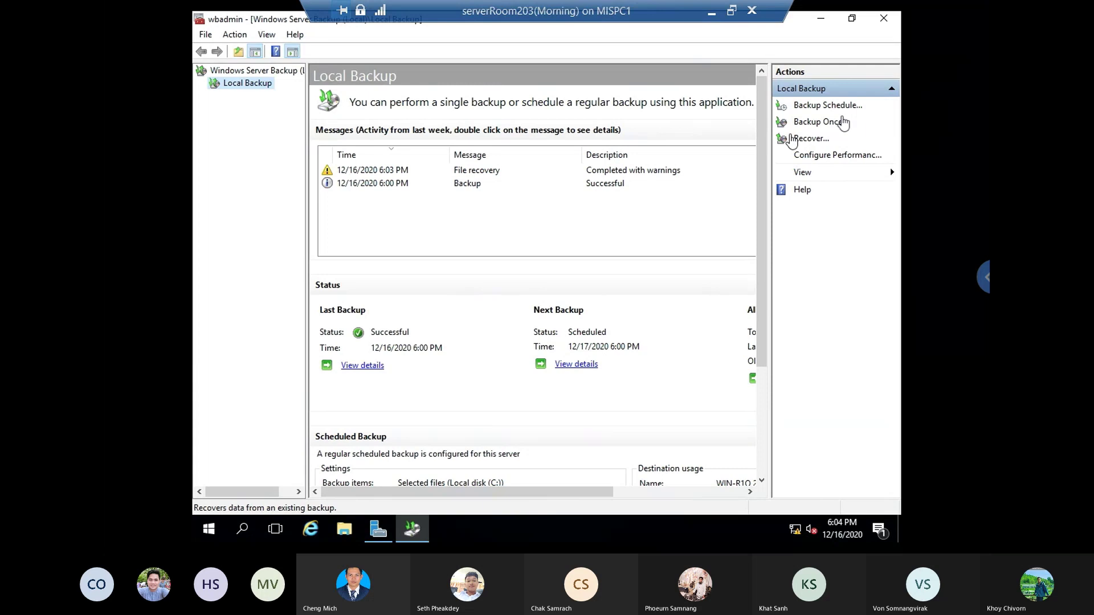
click(811, 140)
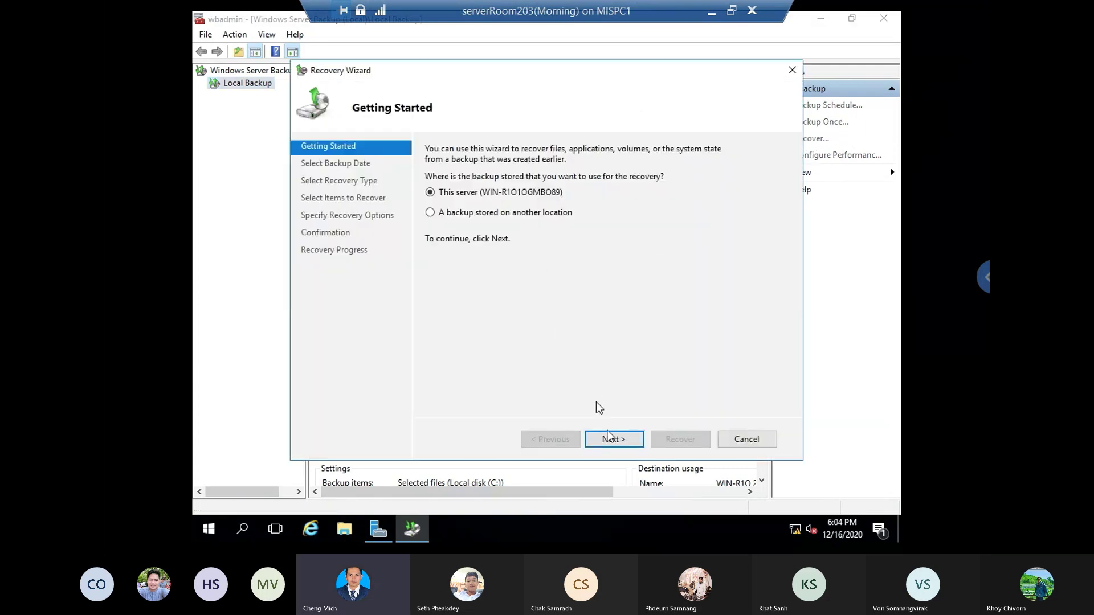
click(615, 433)
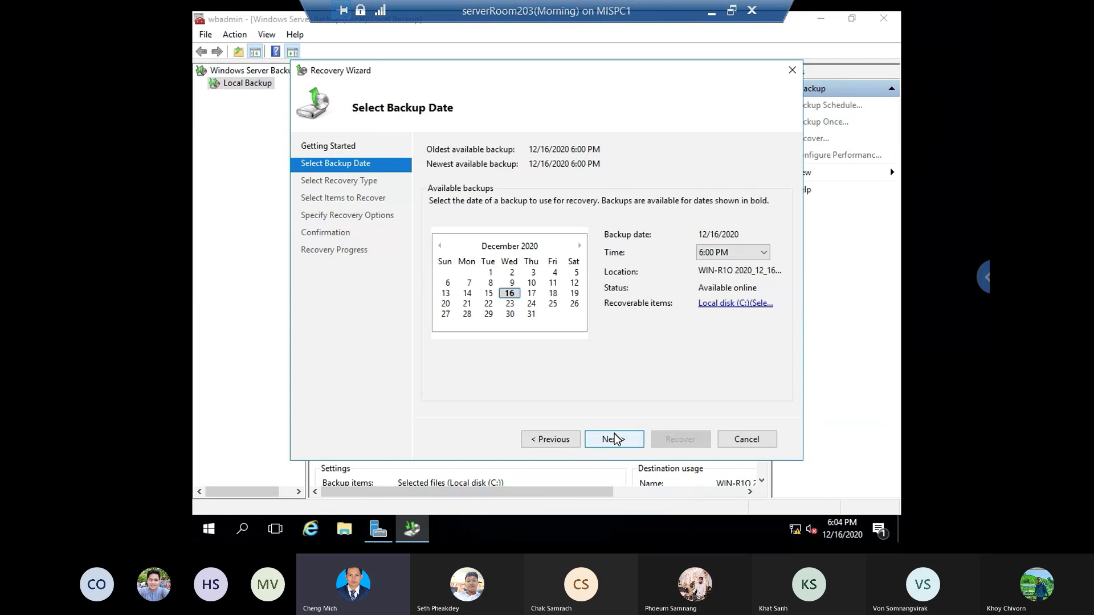
click(615, 434)
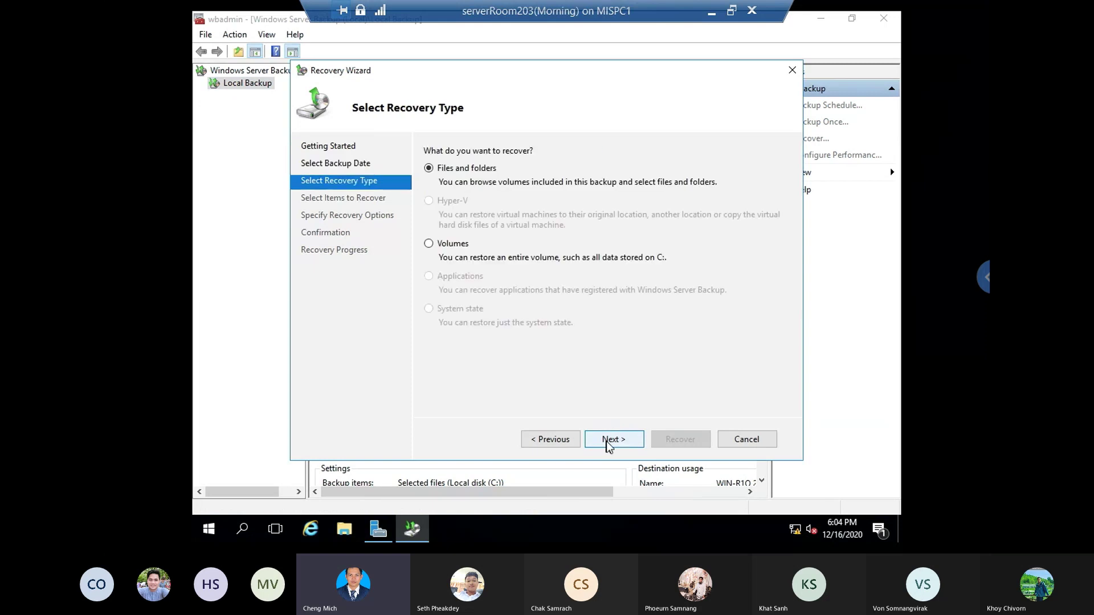
click(606, 441)
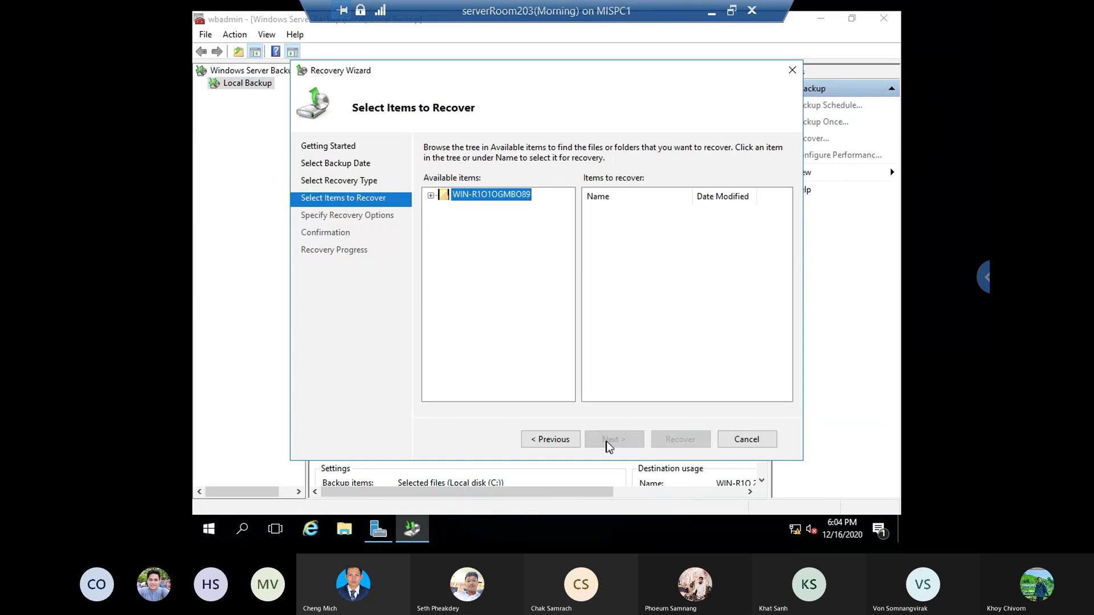
- Expand the server in the backup tree and select Local disk (C:) to recover MyDocuments and Users
click(431, 195)
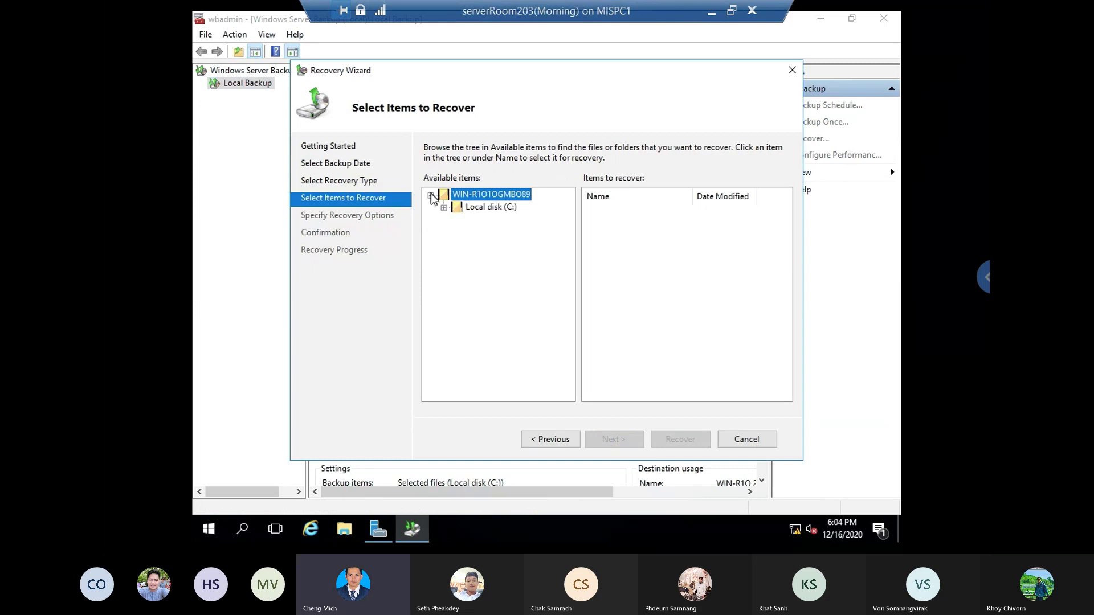
click(480, 210)
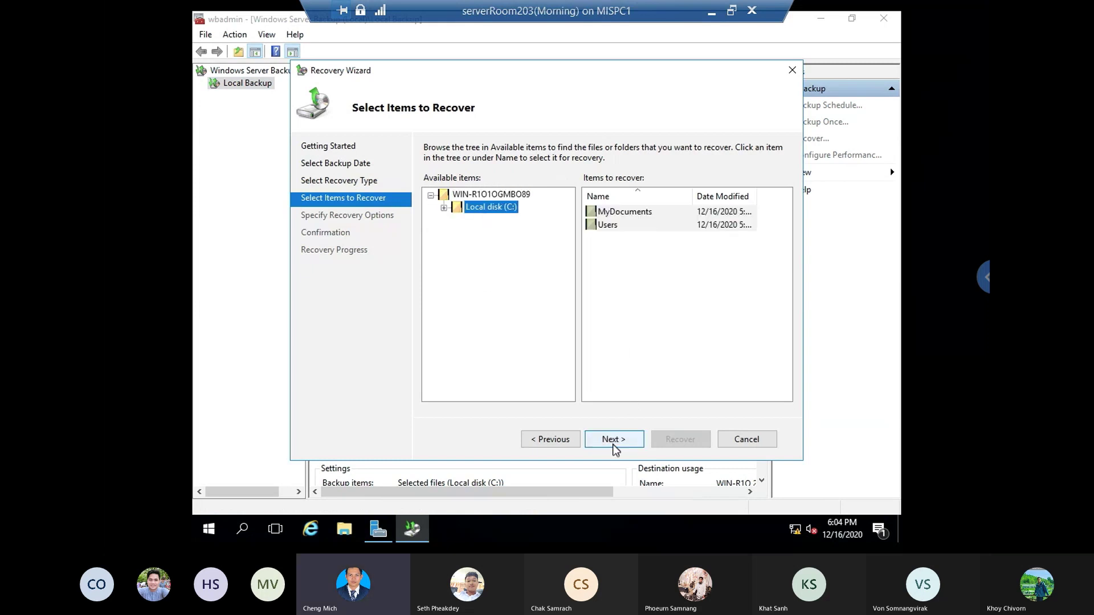
click(613, 439)
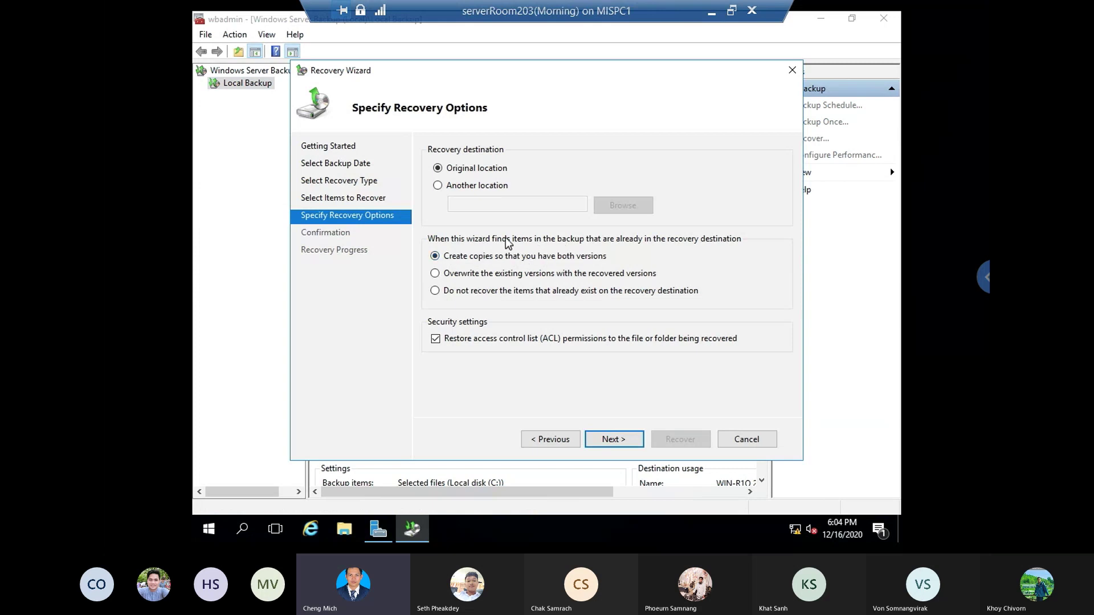
- Open the MyDocuments folder on Local Disk (C:) in File Explorer to review its existing files
click(343, 530)
click(343, 530)
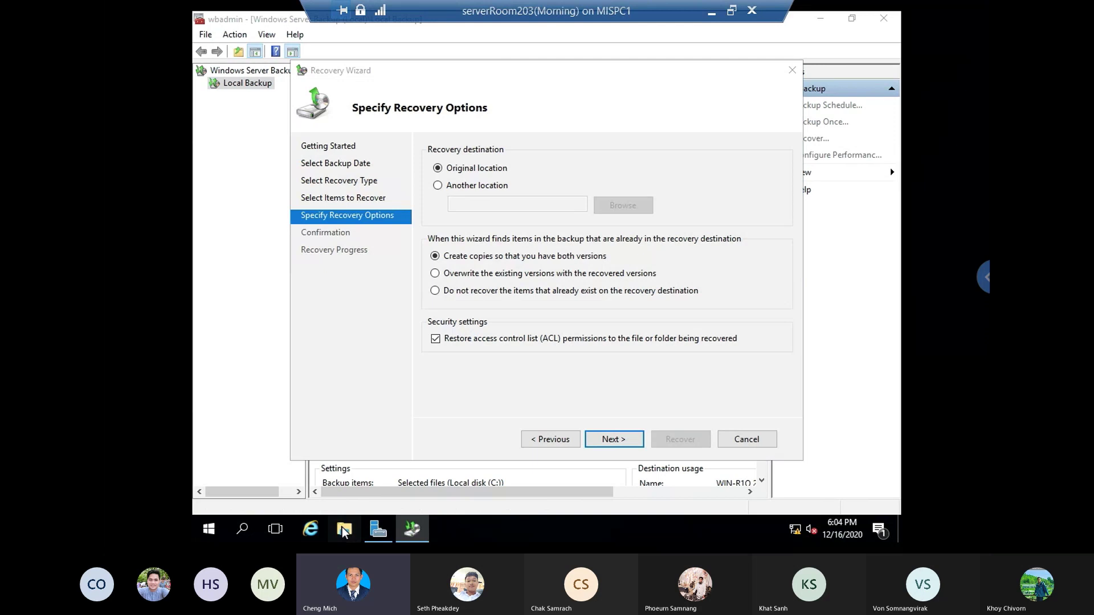
click(344, 530)
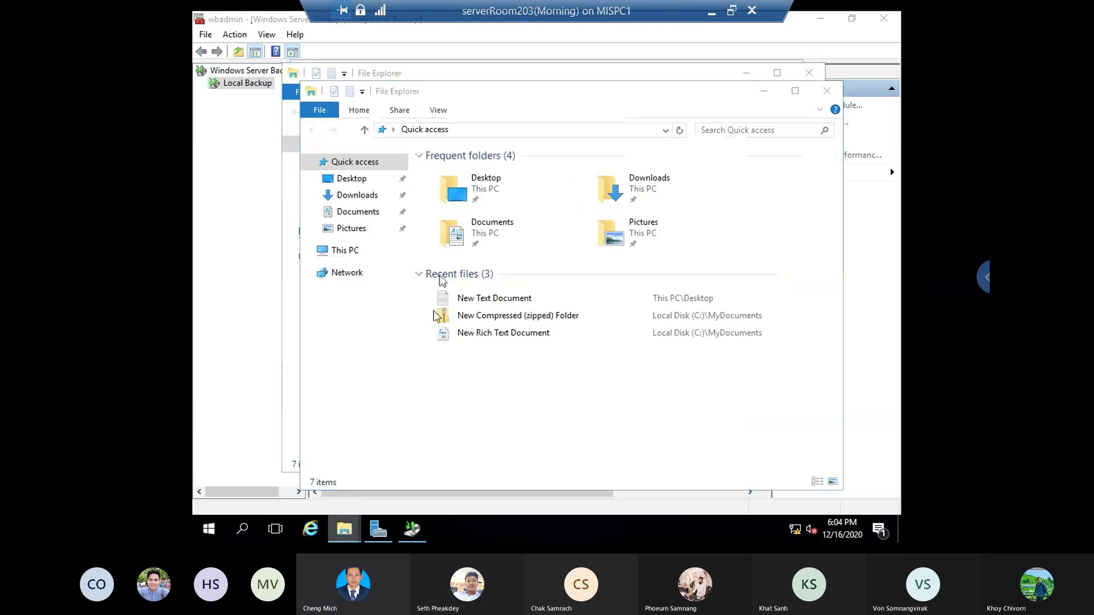
click(392, 455)
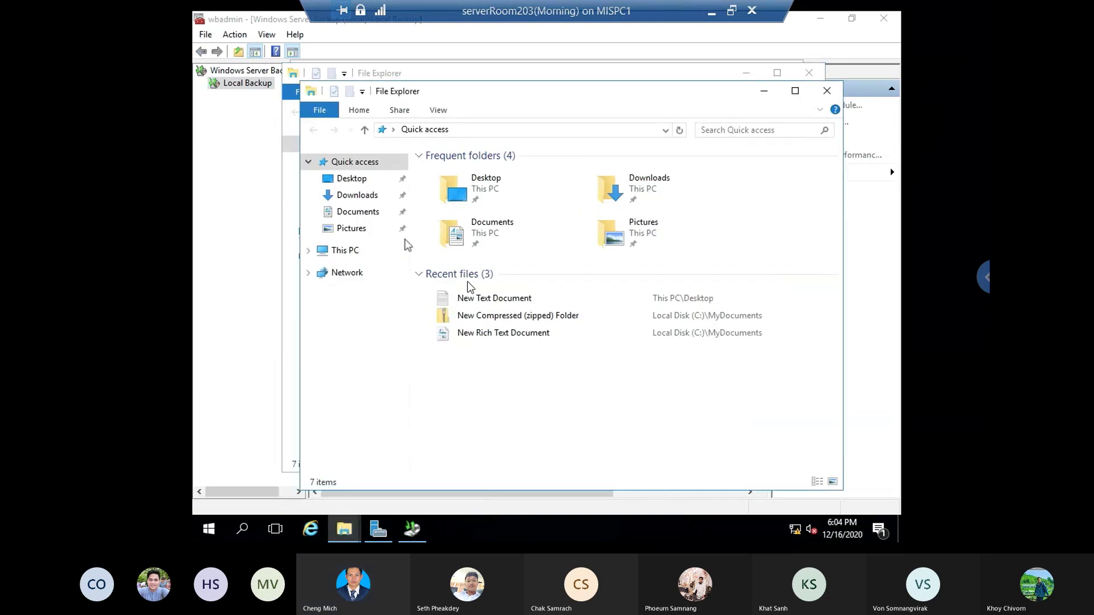
click(345, 252)
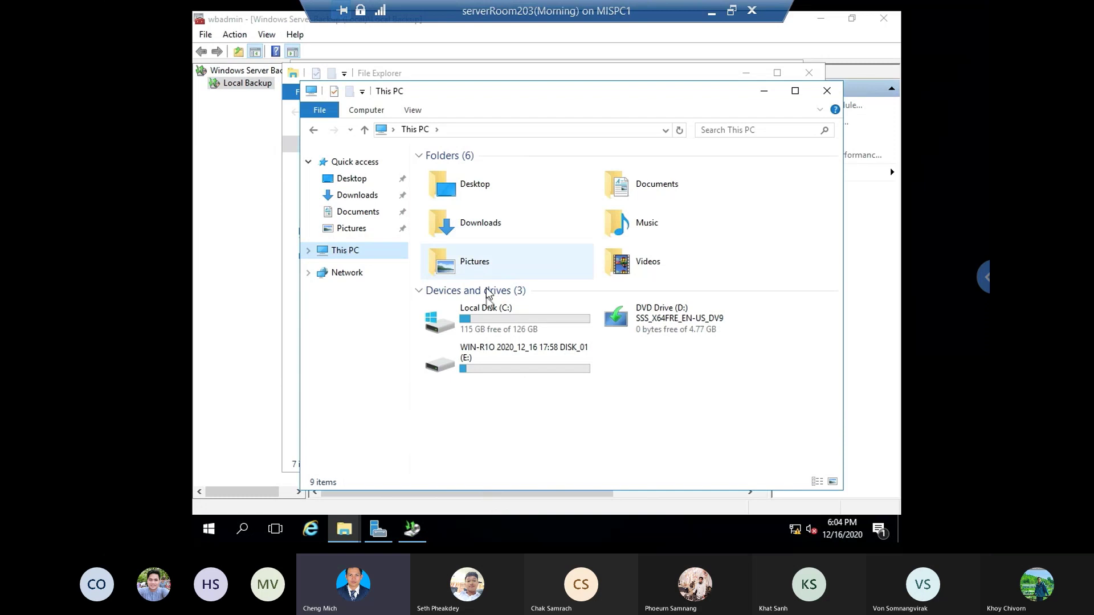
double_click(483, 315)
double_click(476, 173)
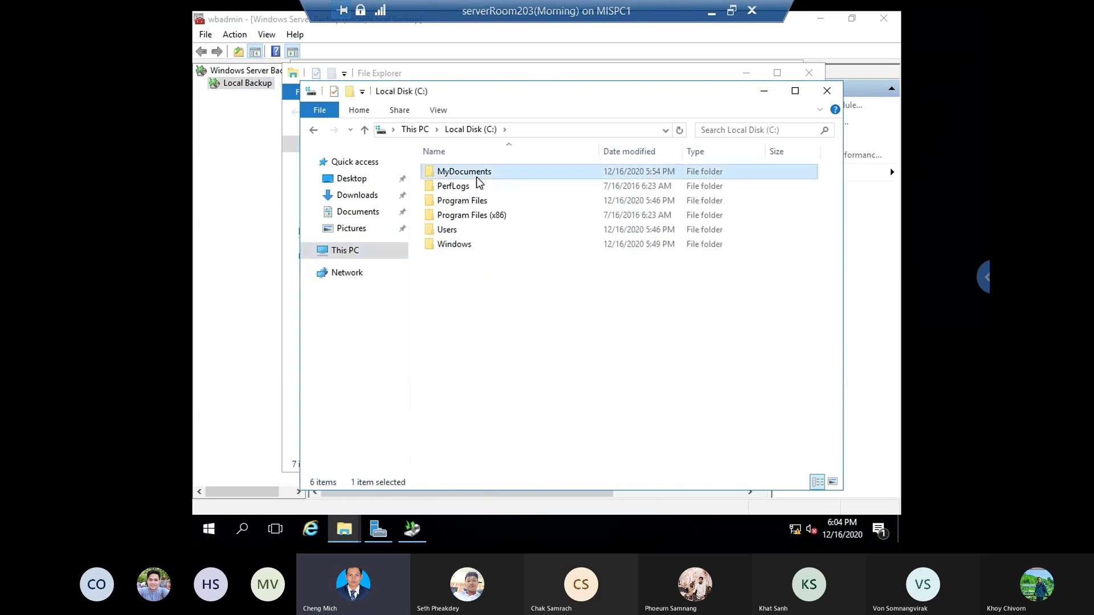
- Recover the items to their original location, creating copies to keep both versions and restoring ACL permissions, and close the wizard
click(412, 529)
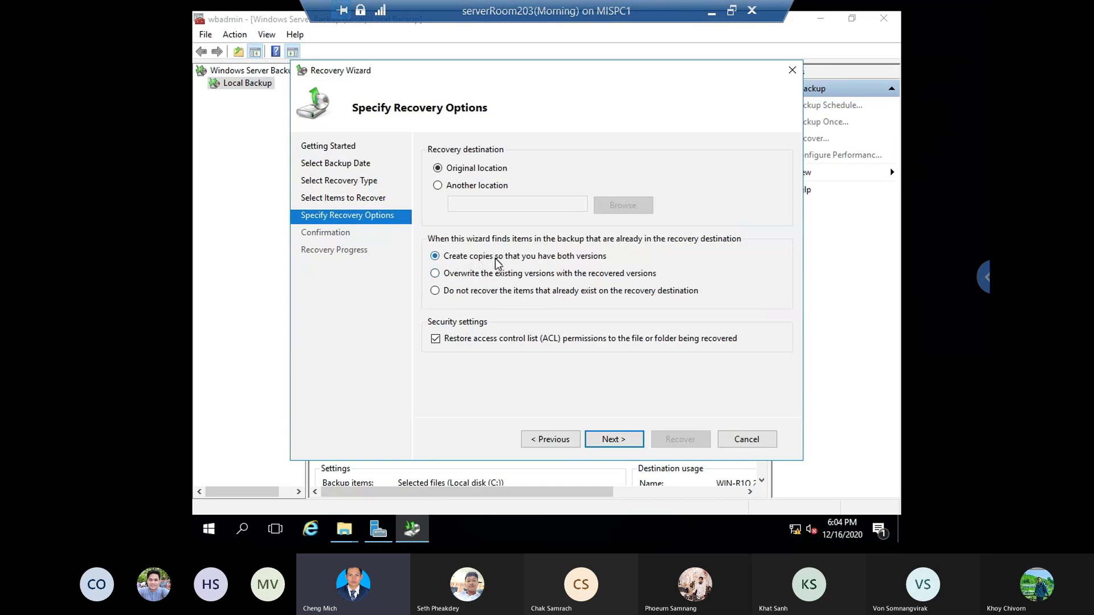
click(617, 439)
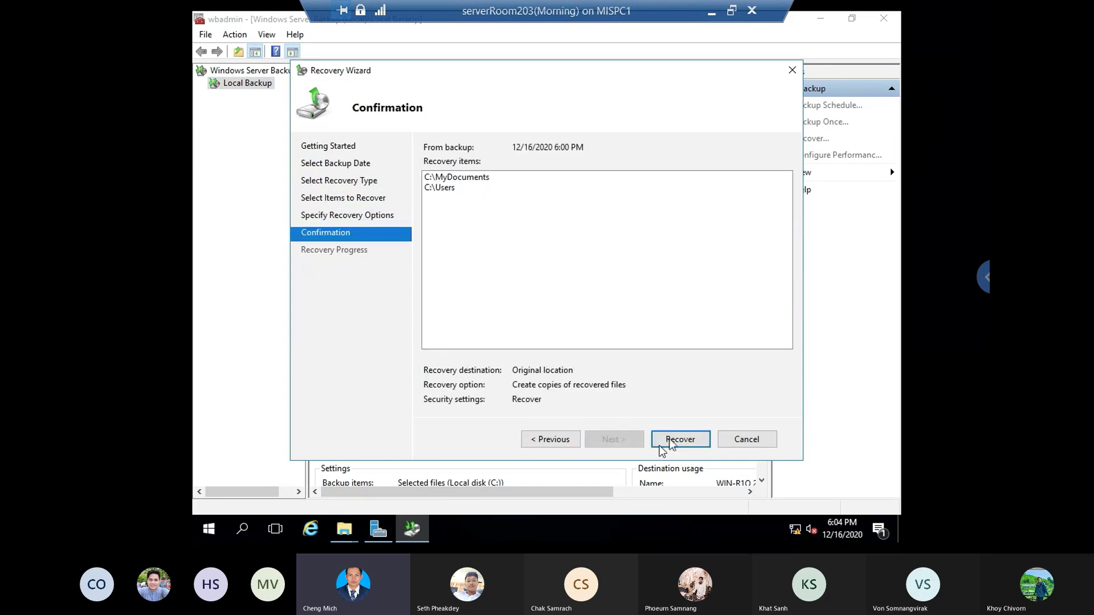
click(670, 439)
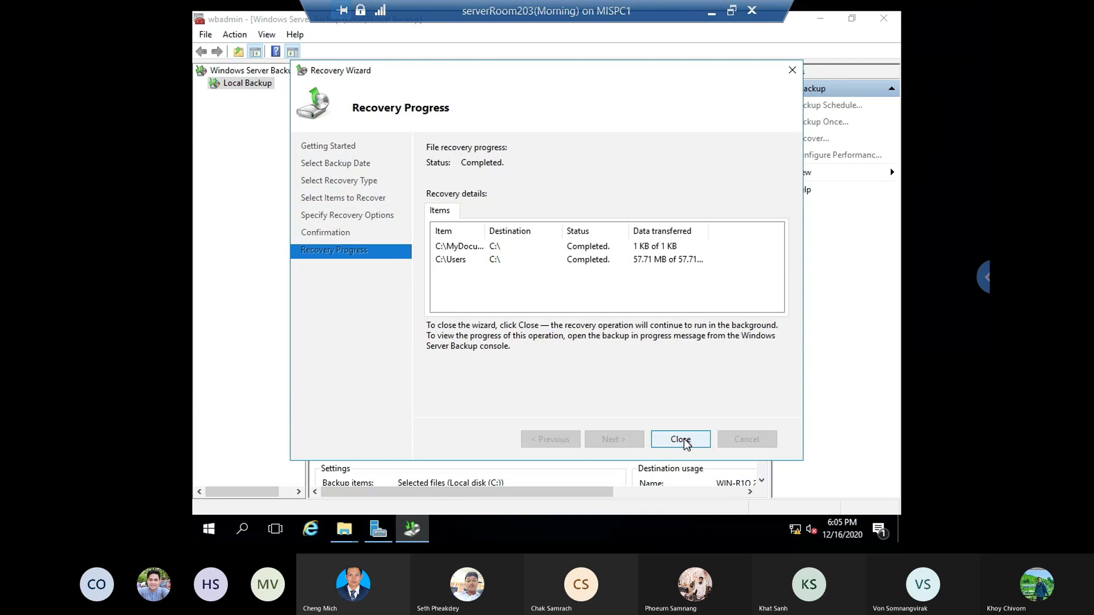
click(681, 439)
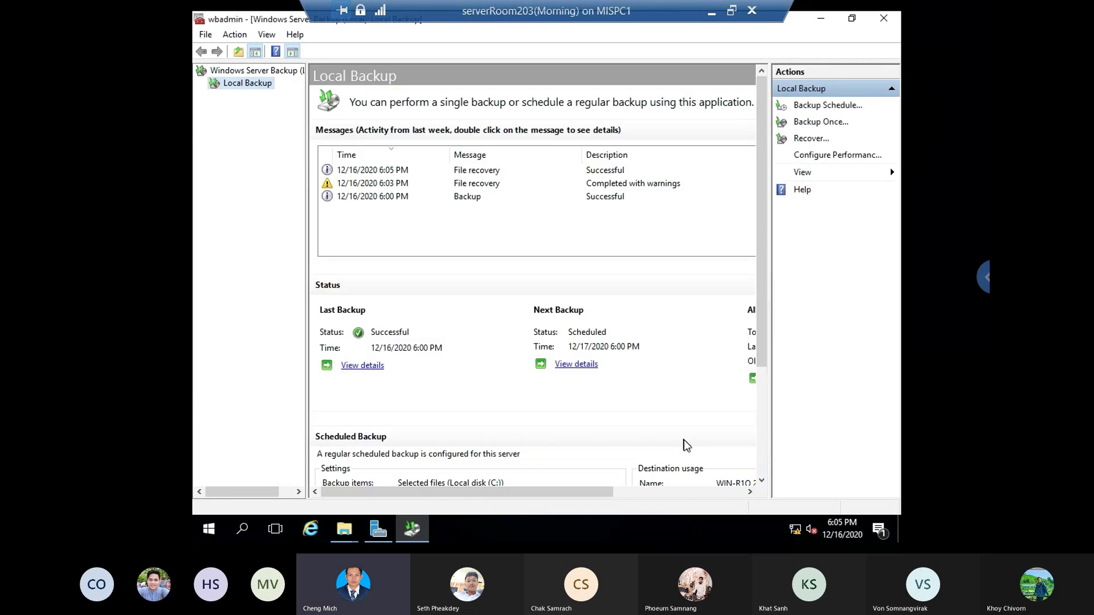
- Inspect MyDocuments and its New folder for recovered copies, widening the Name column to read the full file names
click(344, 531)
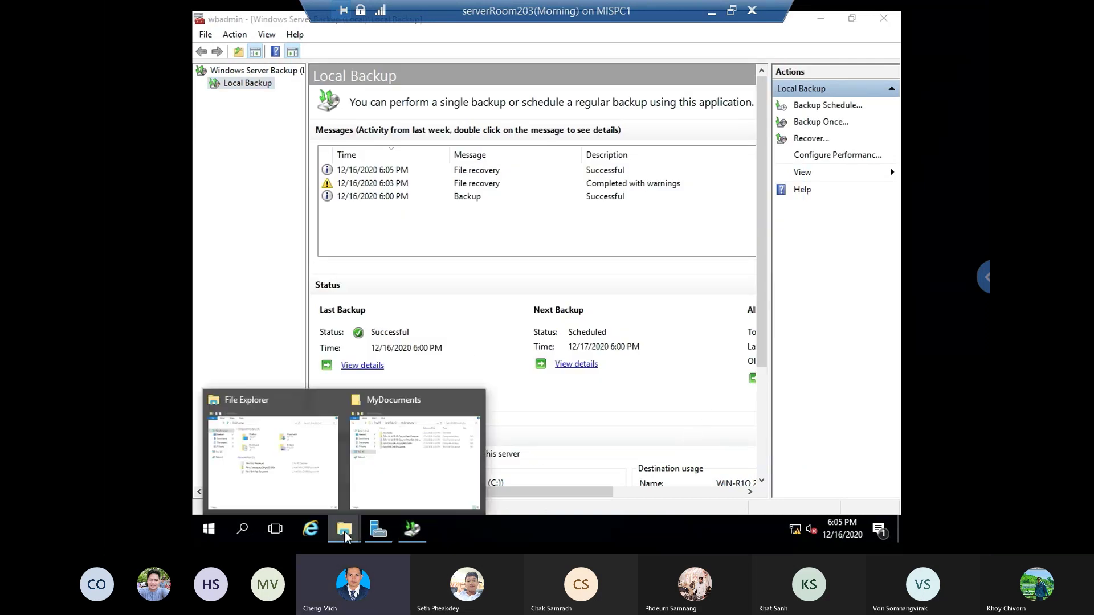
click(419, 480)
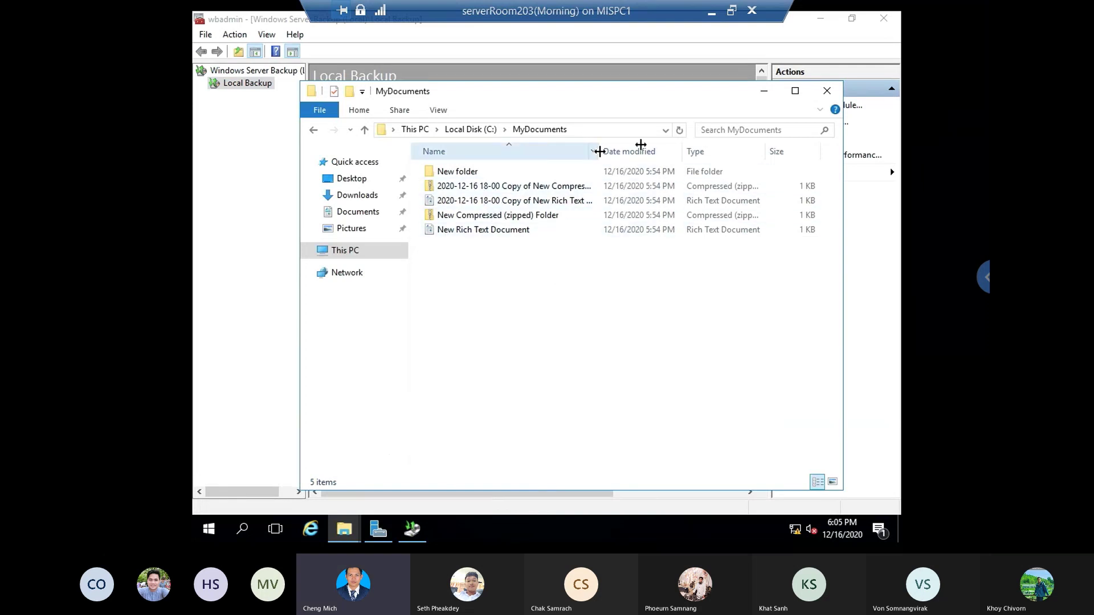
drag(599, 151, 655, 149)
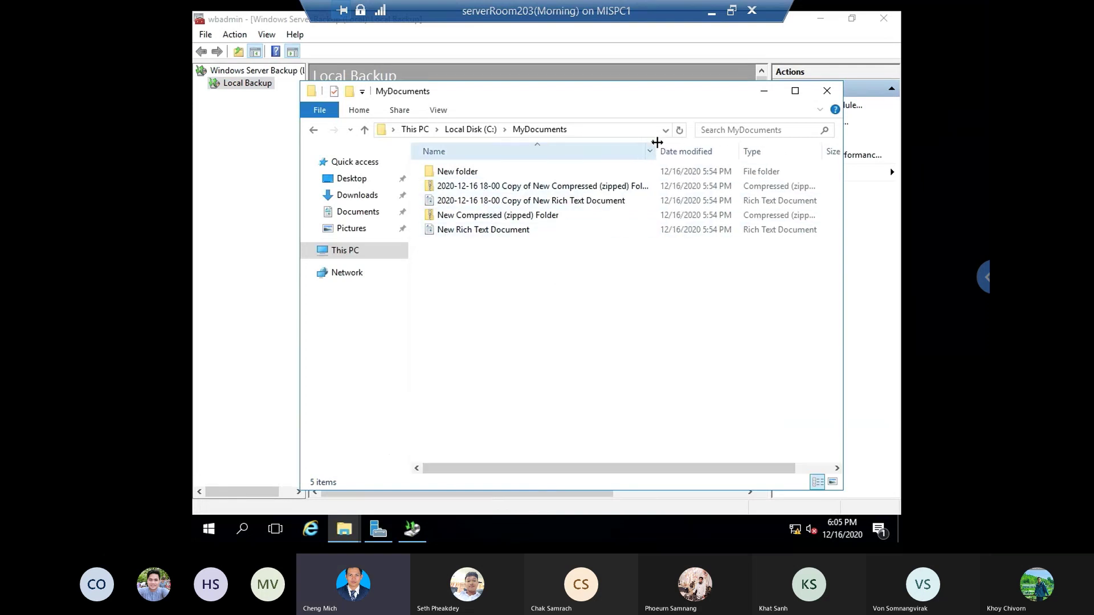
click(459, 191)
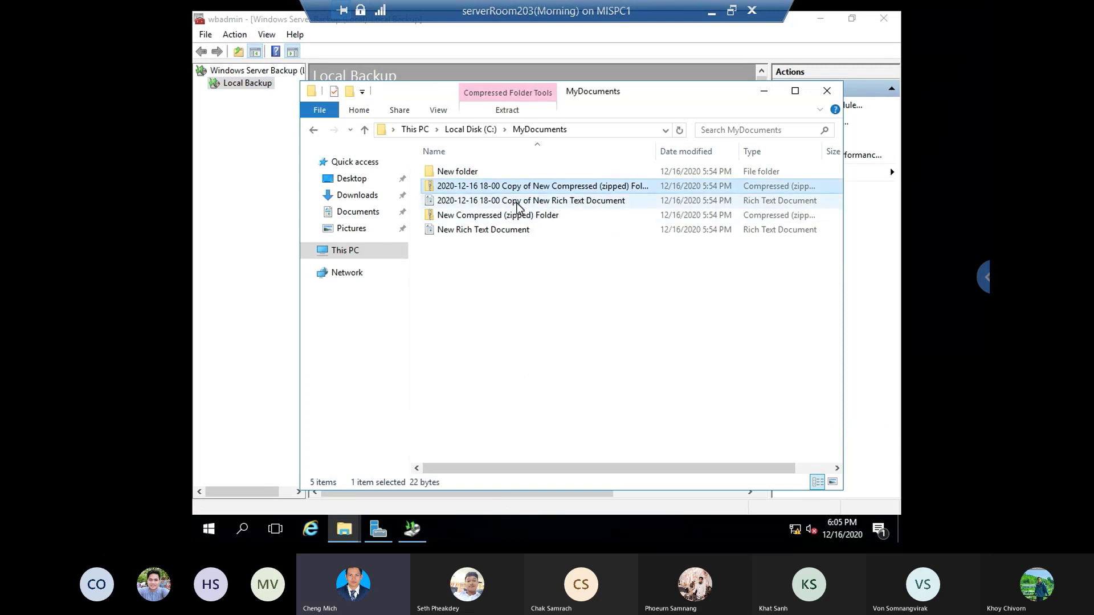
click(518, 204)
click(506, 232)
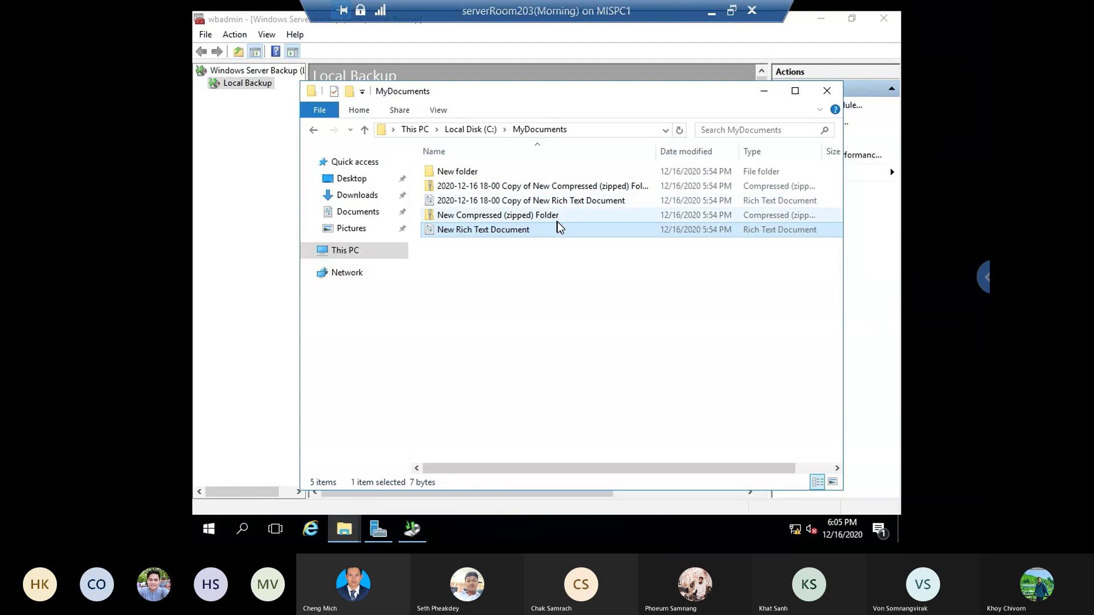
double_click(450, 171)
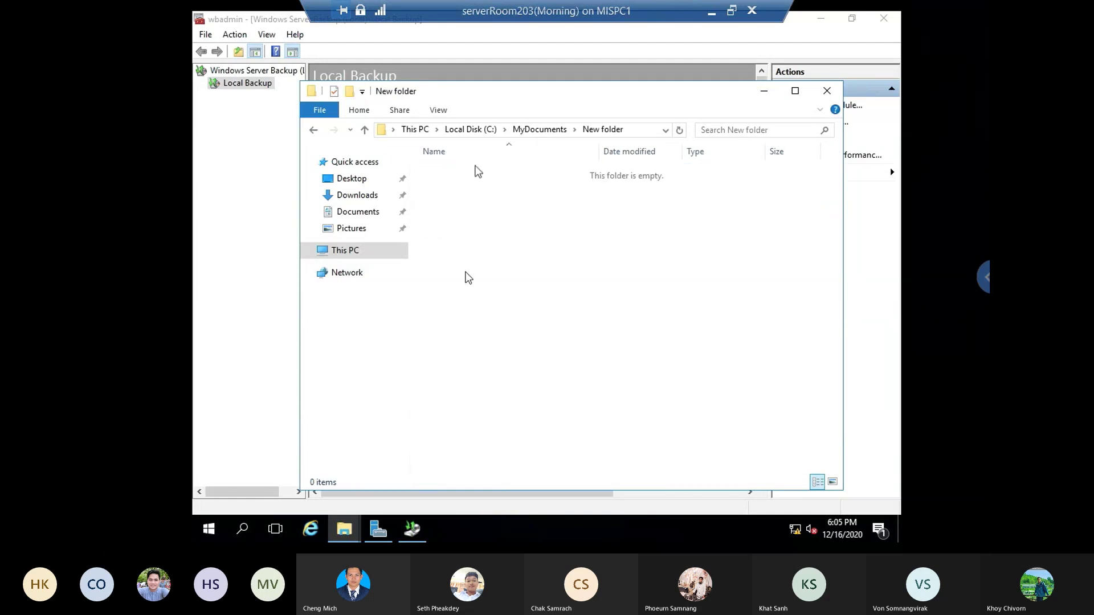
- Show the desktop and compare the recovered copy of New Text Document with the original
key(super+d)
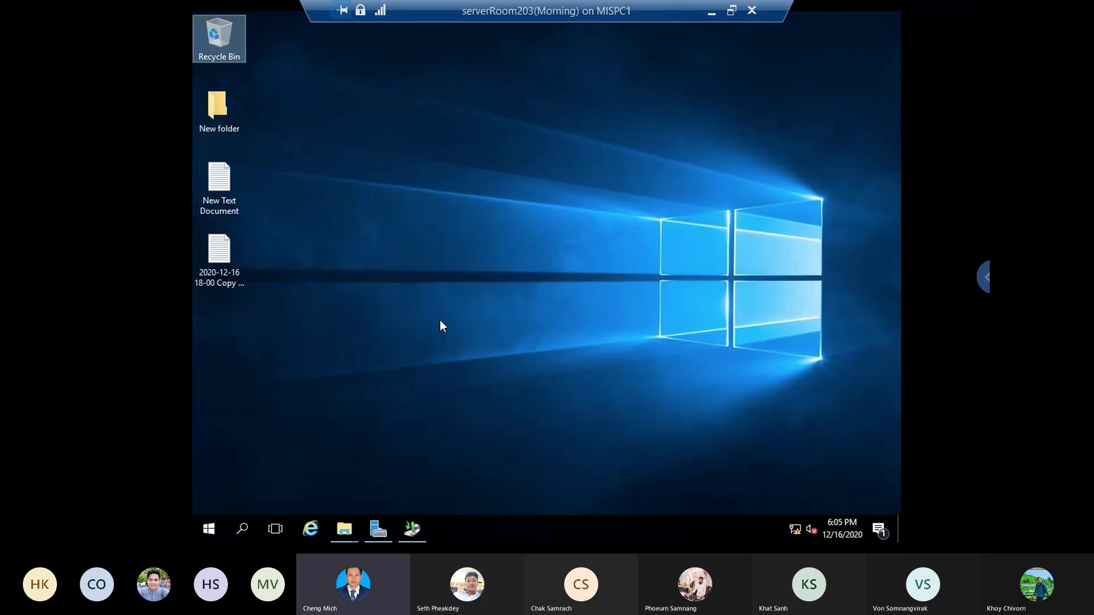
click(231, 271)
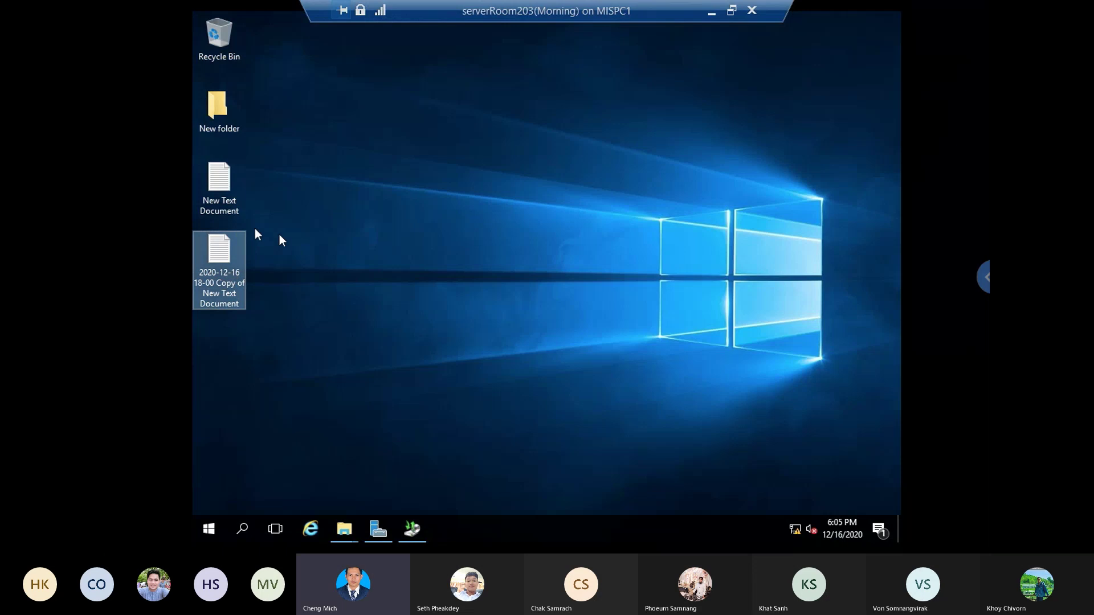
click(219, 193)
click(219, 233)
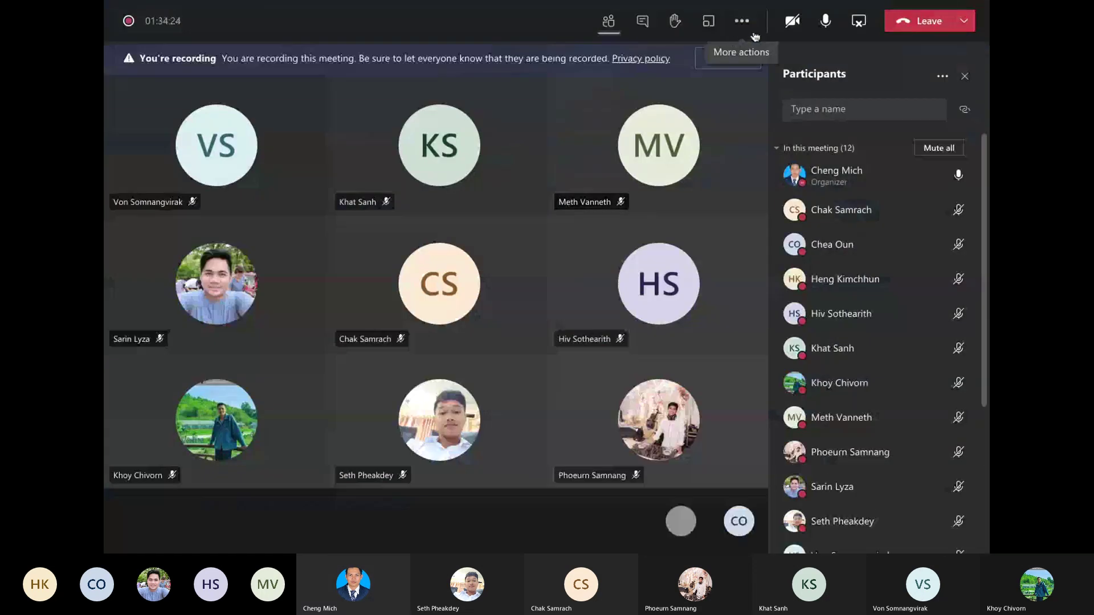
click(742, 23)
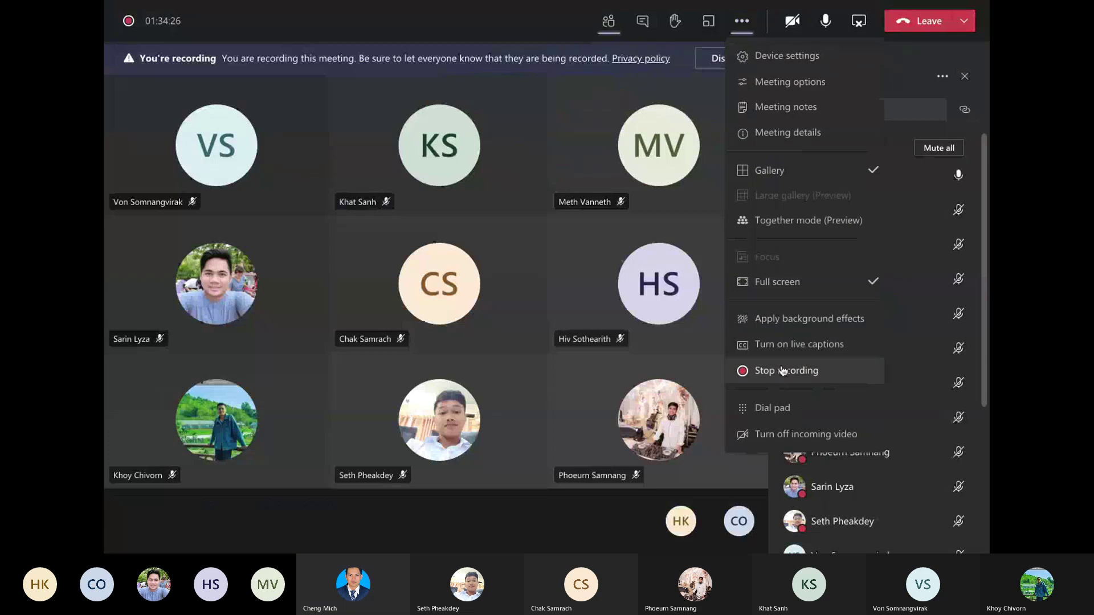